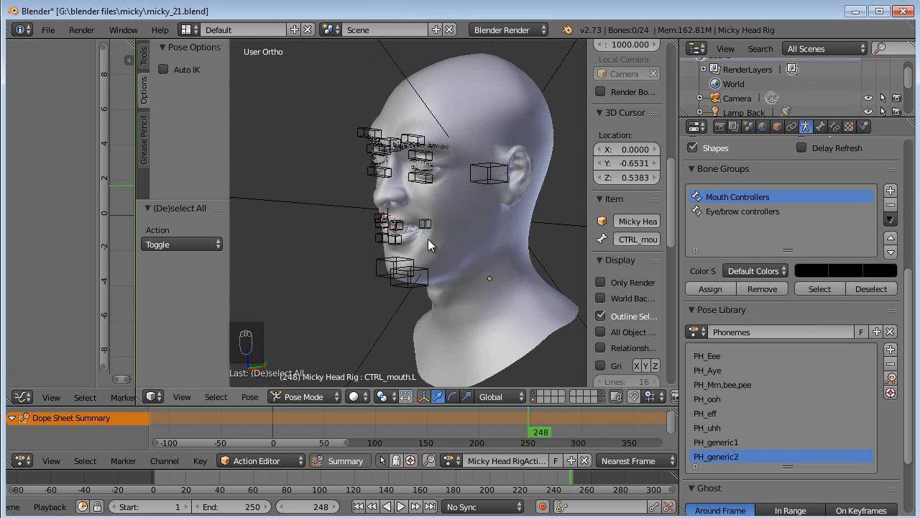
Select all bones of the head rig in the front view and delete their keyframes in the action editor.
middle_click_drag(261, 212, 439, 222)
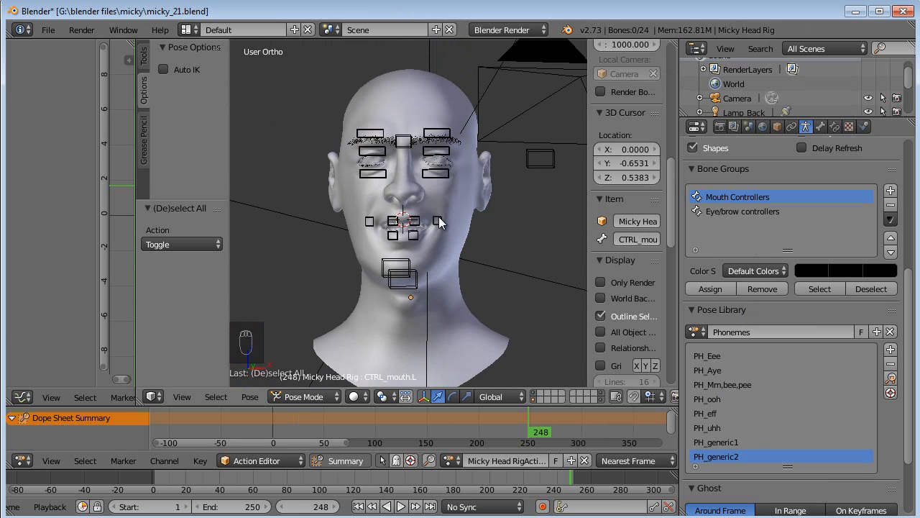
right_click(439, 223)
key("KP_1")
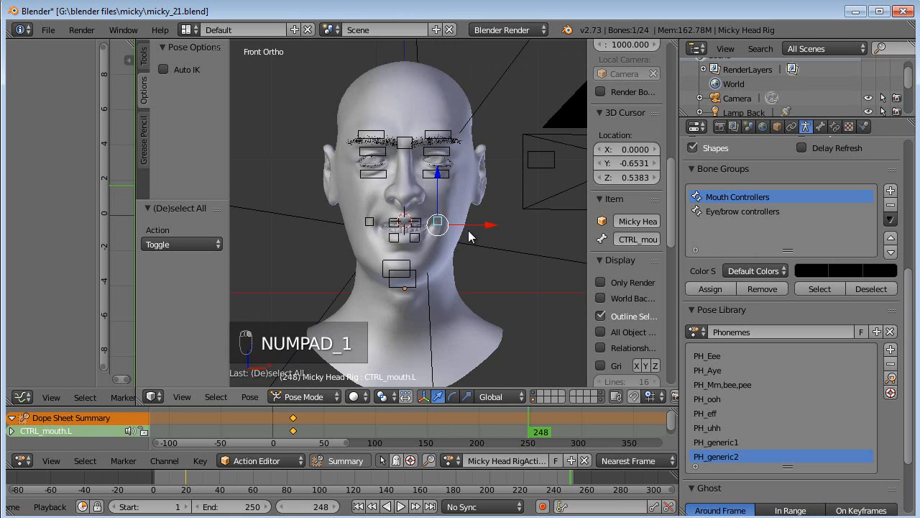
key("a")
key("a")
key("a")
key("a")
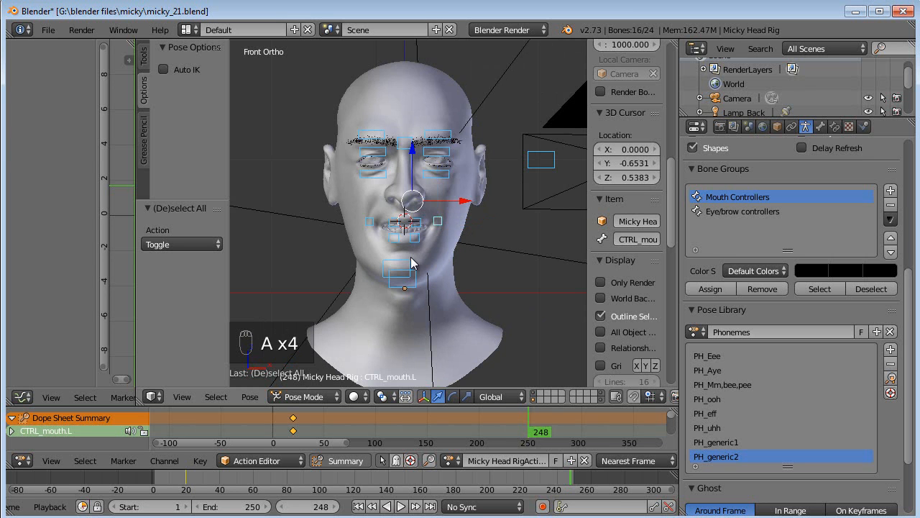
left_click_drag(317, 406, 320, 351)
scroll(329, 405, "down", 2)
scroll(328, 407, "down", 1)
key("Delete")
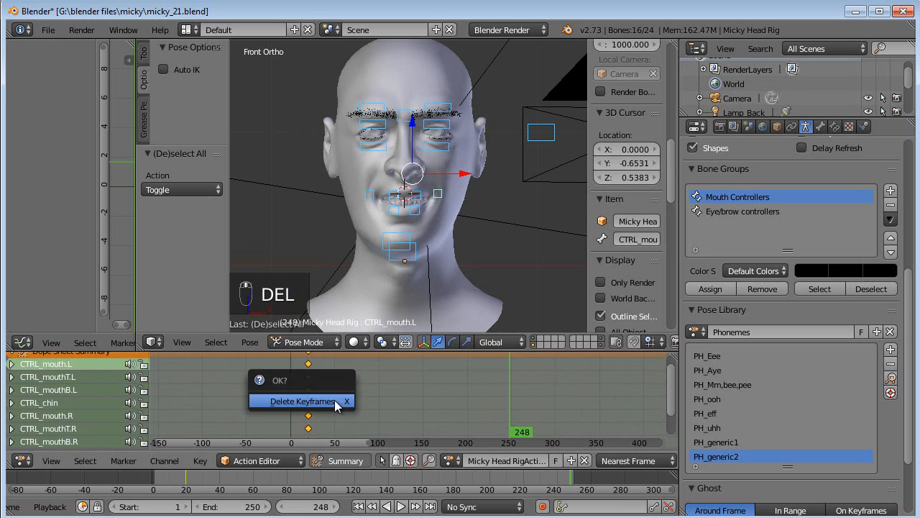
left_click(335, 400)
left_click_drag(440, 350, 440, 421)
Clear the pose location and rotation of all selected rig bones, and deselect them.
key("space")
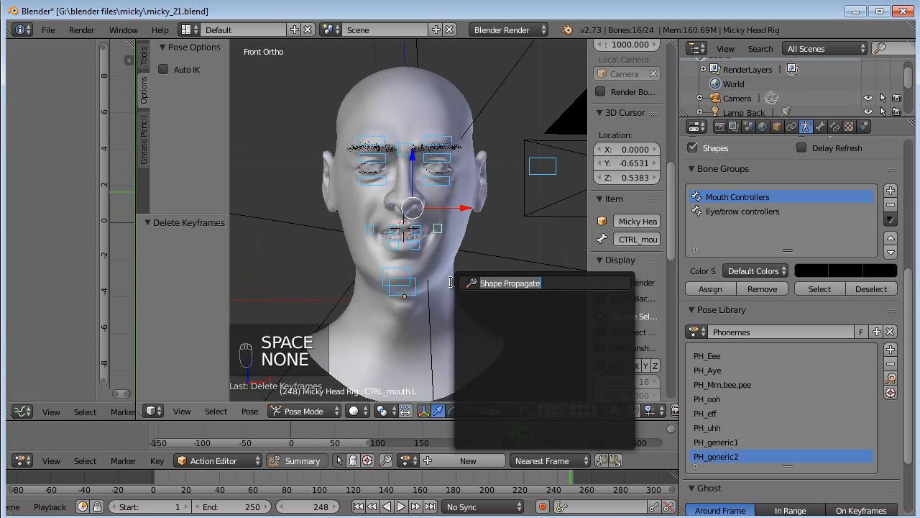
type("g")
key("Escape")
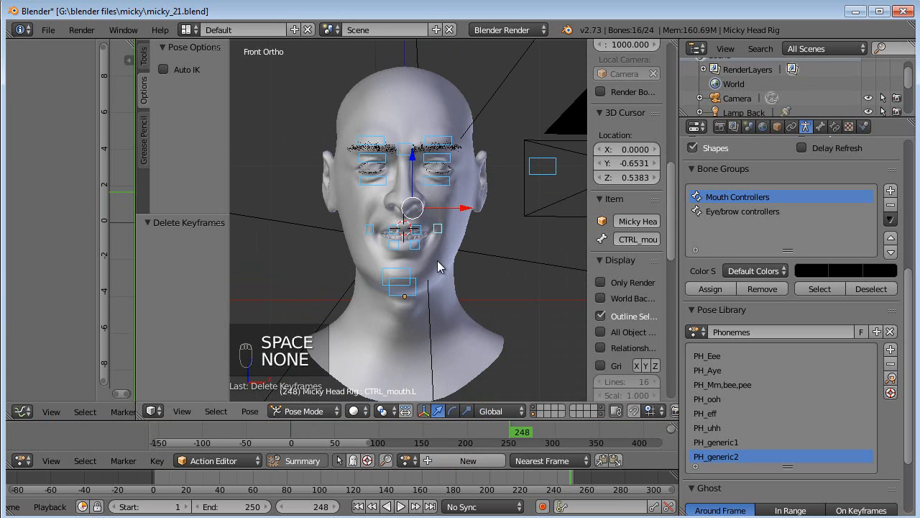
key("alt+g")
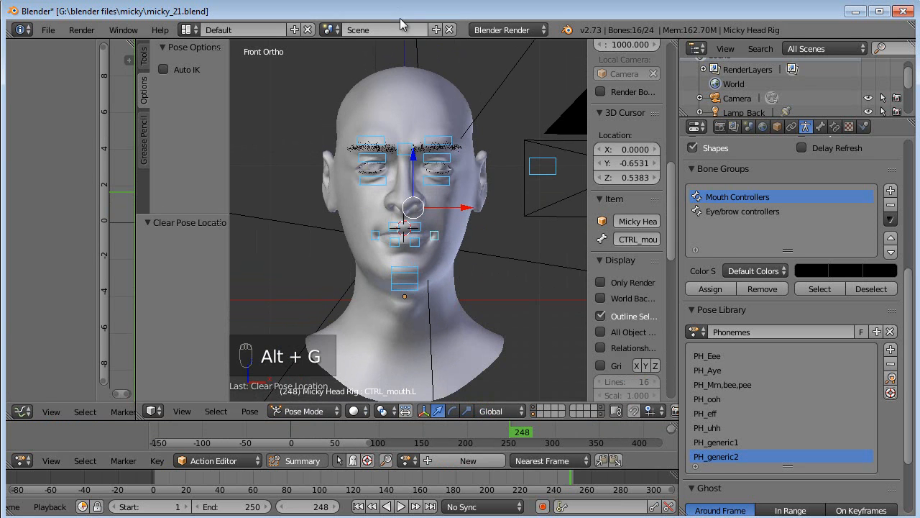
key("alt+g")
key("alt+r")
key("a")
middle_click_drag(445, 230, 418, 286)
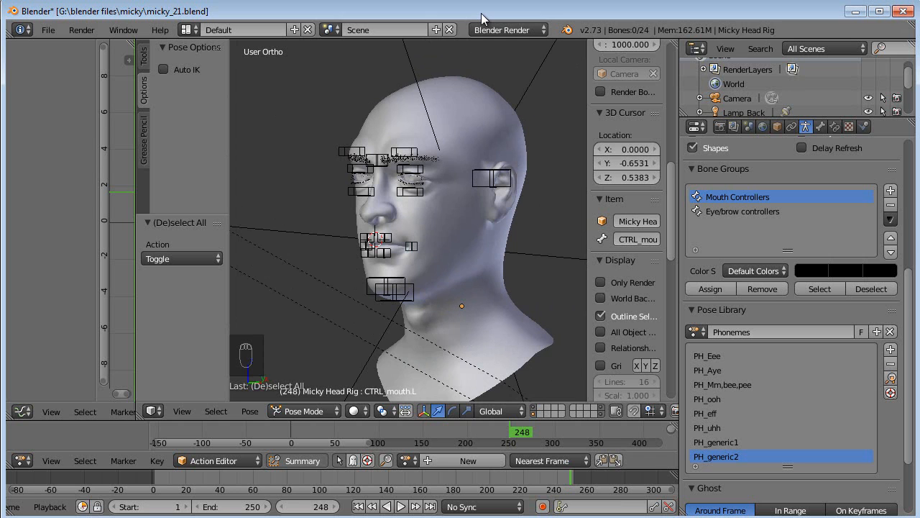
middle_click_drag(419, 259, 422, 219, "shift")
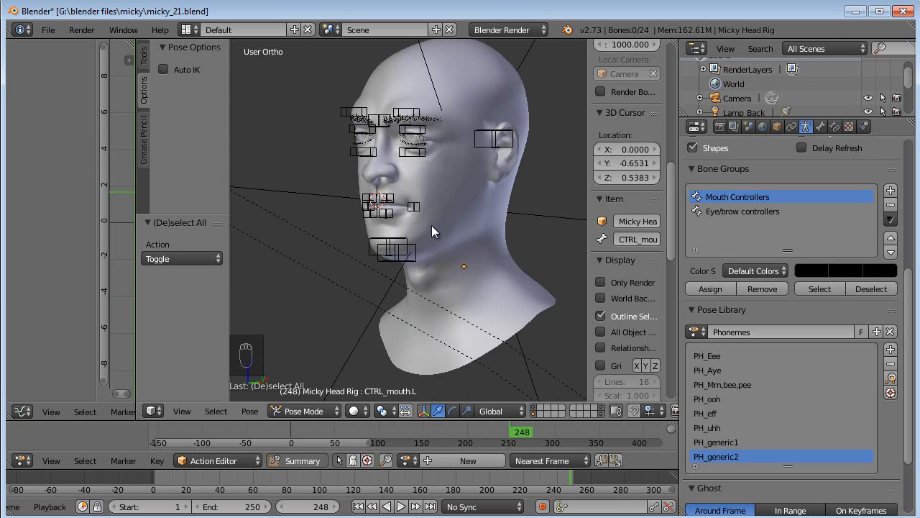
middle_click_drag(346, 253, 368, 251)
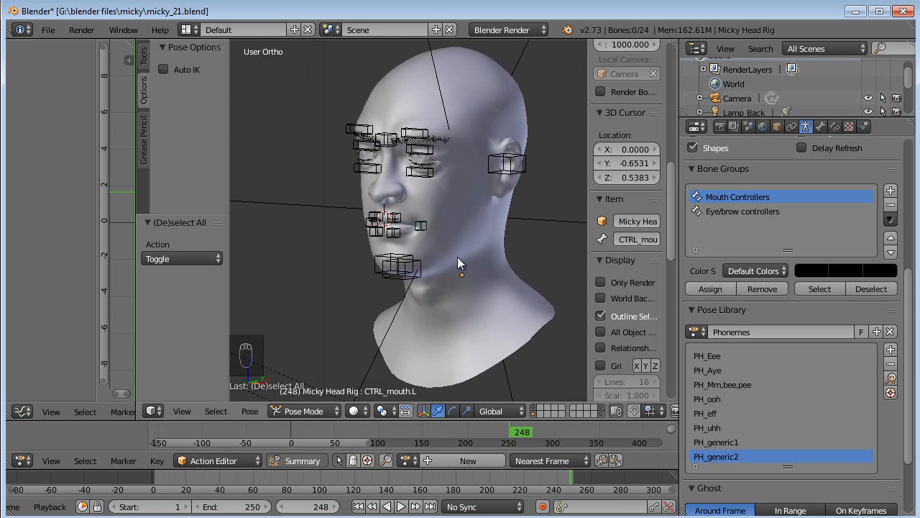
middle_click_drag(515, 236, 497, 233, "shift")
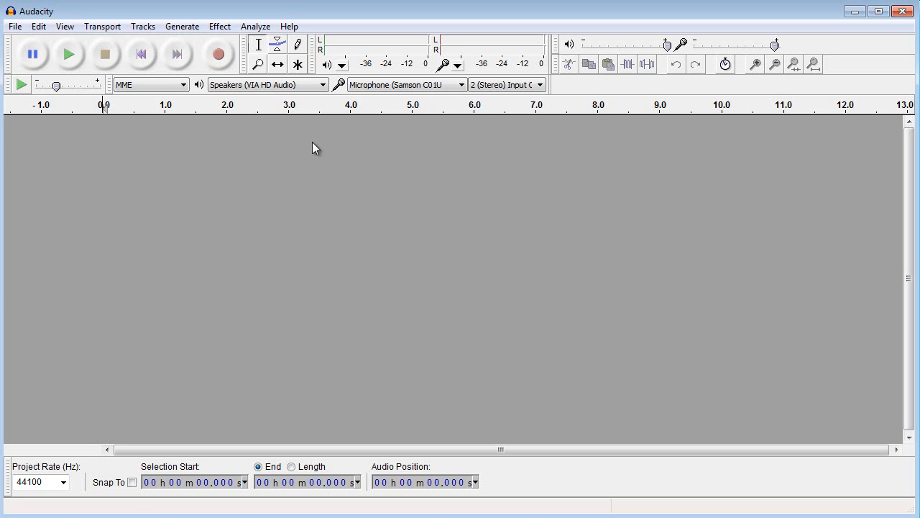
Switch to Audacity, try out a short microphone recording with playback, and discard the test track.
left_click(223, 61)
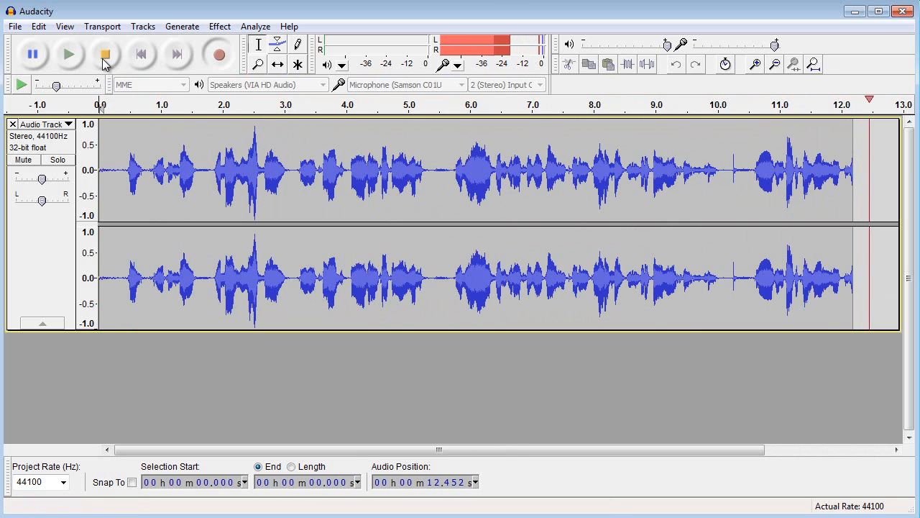
left_click(105, 60)
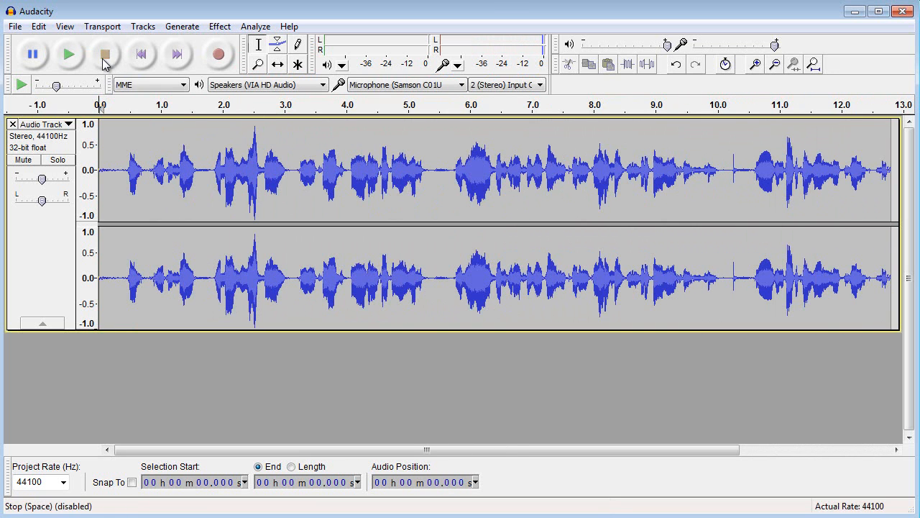
left_click(106, 177)
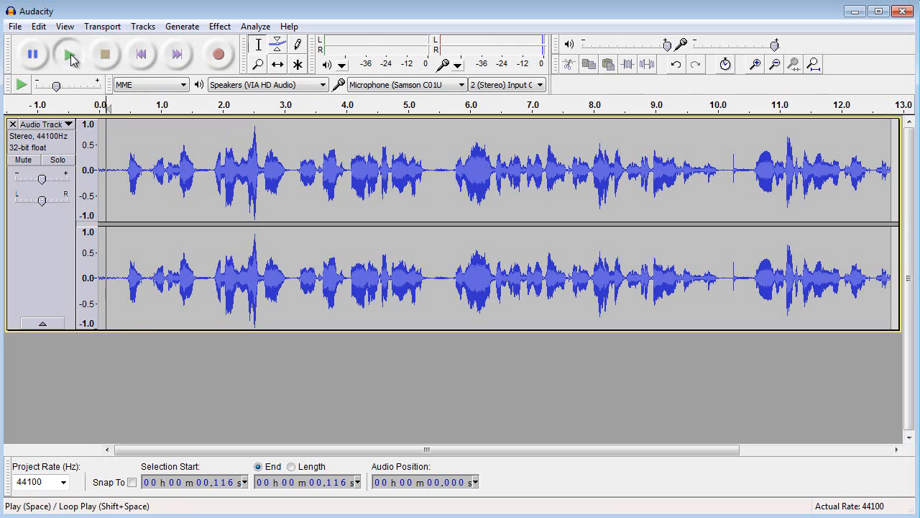
left_click(69, 55)
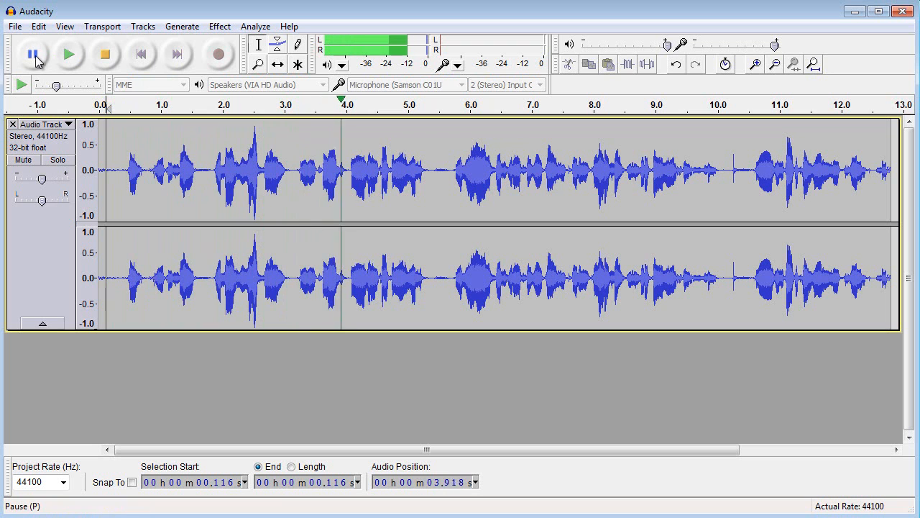
left_click(105, 55)
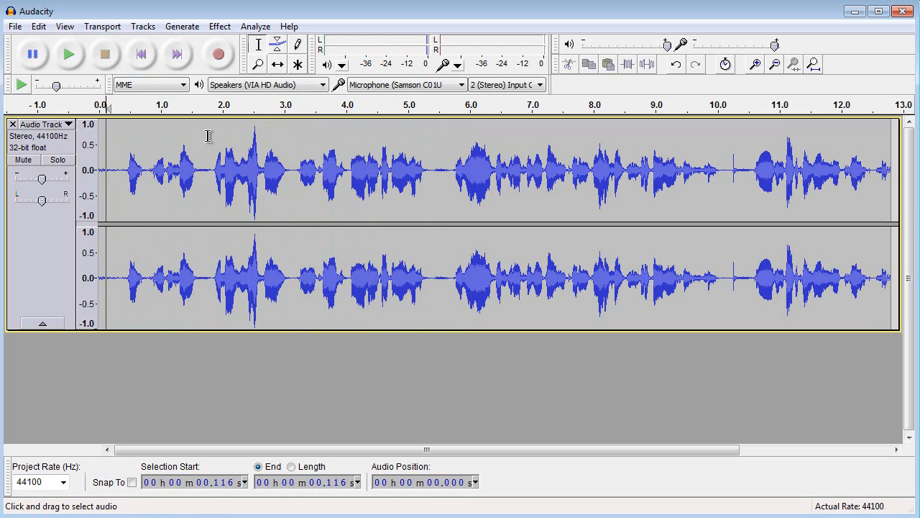
left_click(13, 123)
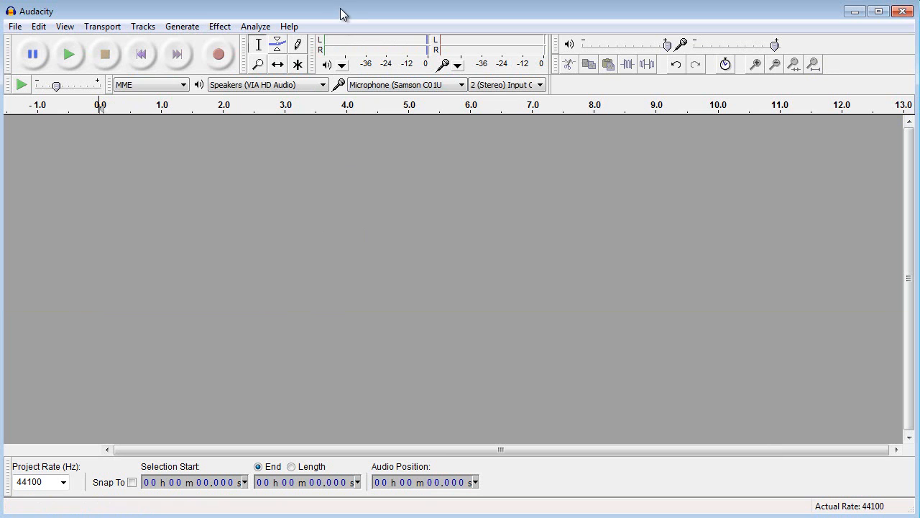
Record a new voice track about 13.8 s long and play it back from about 5.4 s.
left_click(219, 57)
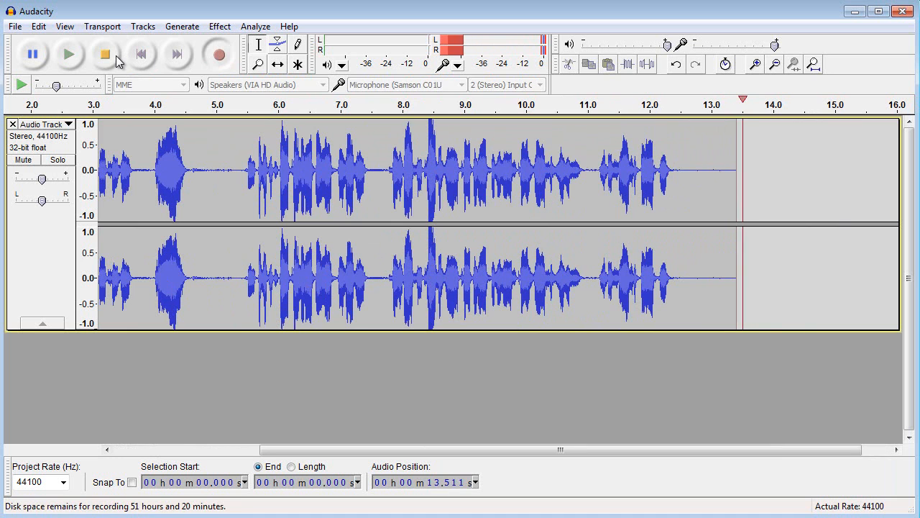
left_click(105, 54)
left_click(241, 198)
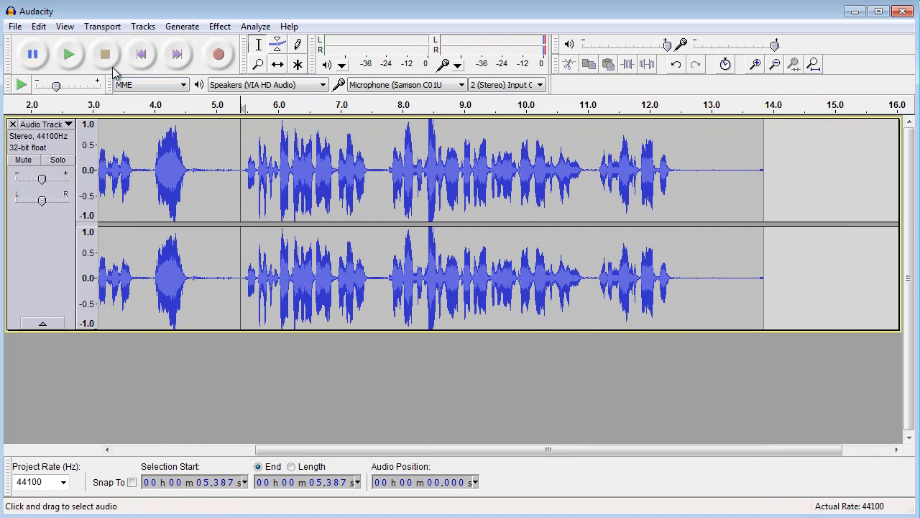
left_click(77, 57)
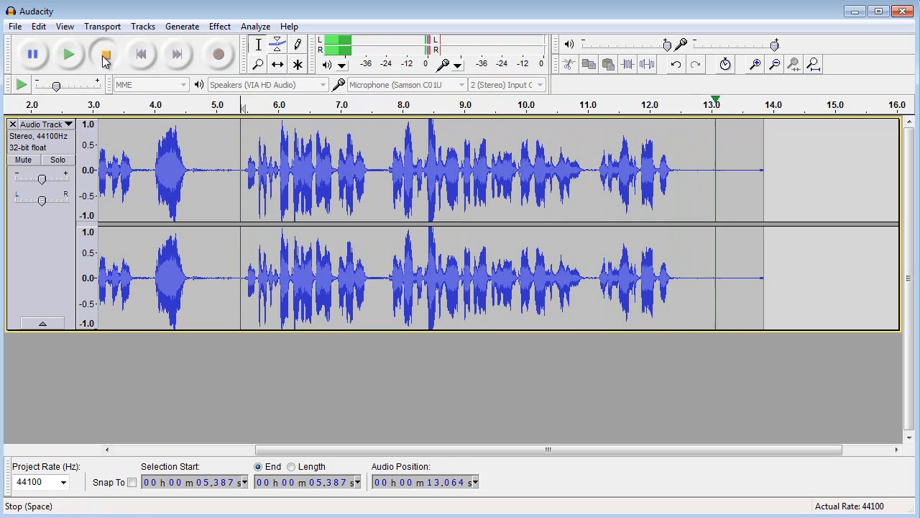
left_click(105, 55)
Delete the unwanted opening of the voice track, from its start to about 5.17 s.
left_click(714, 201)
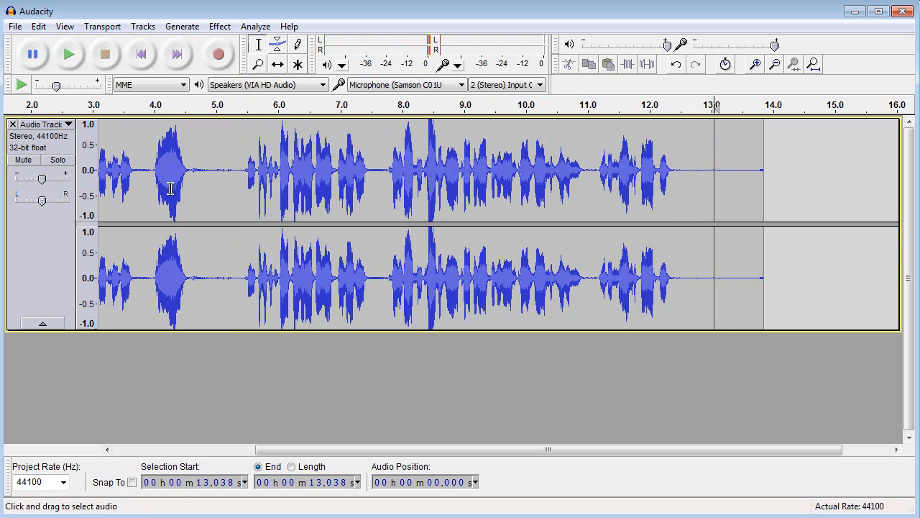
left_click(137, 187)
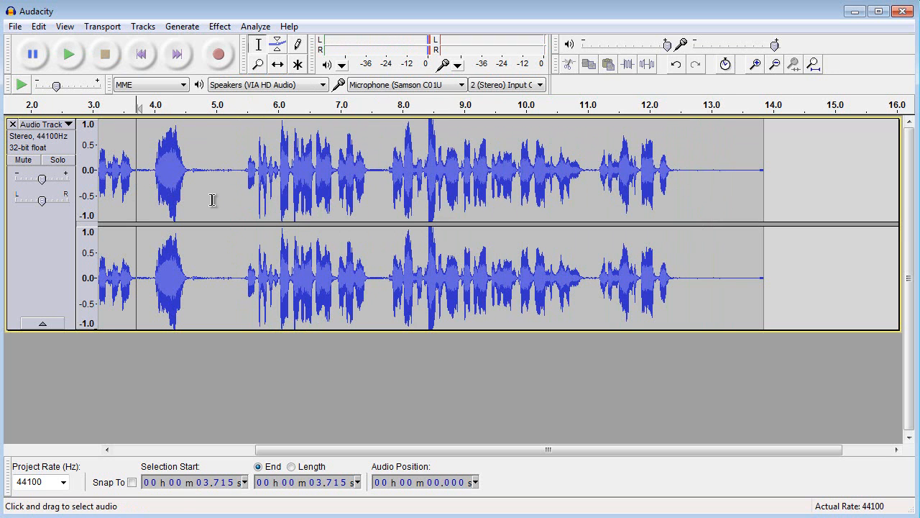
left_click_drag(227, 206, 3, 203)
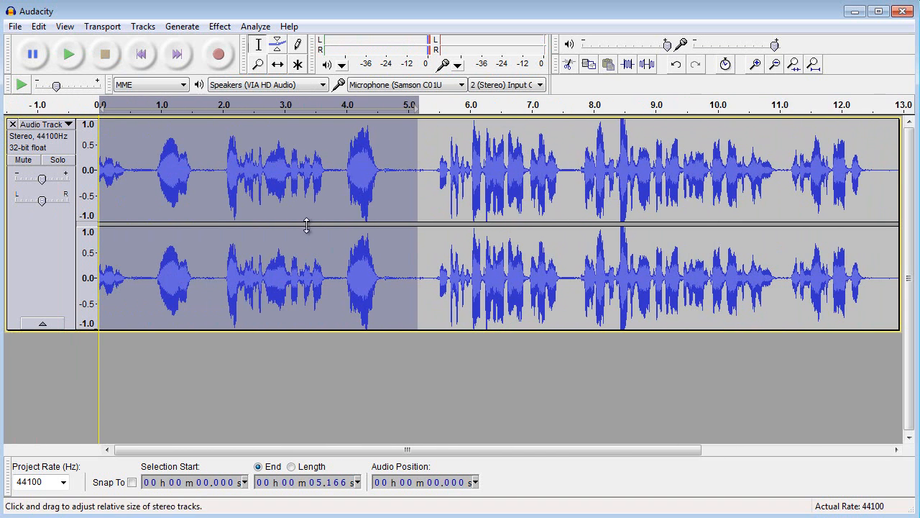
key("Delete")
Play back the shortened voice track and delete the trailing silence from about 7.47 s to its end.
left_click(68, 54)
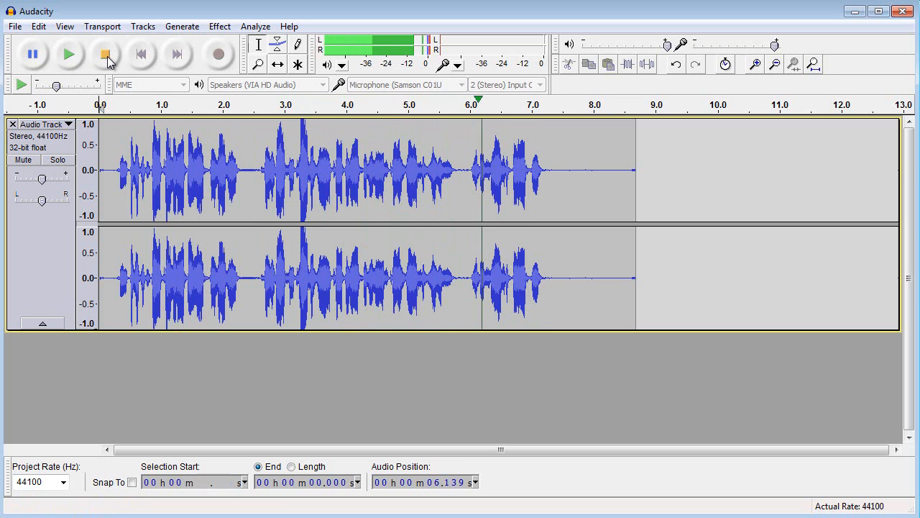
left_click(106, 55)
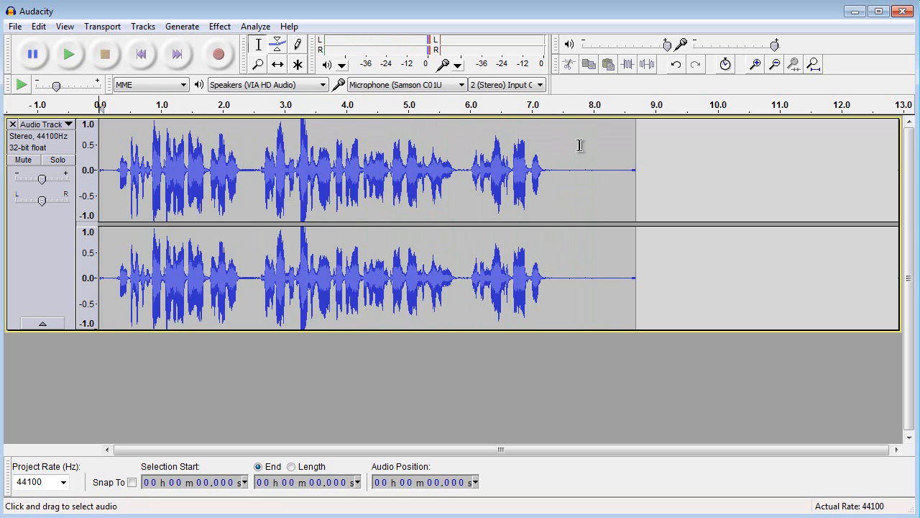
left_click_drag(561, 191, 652, 192)
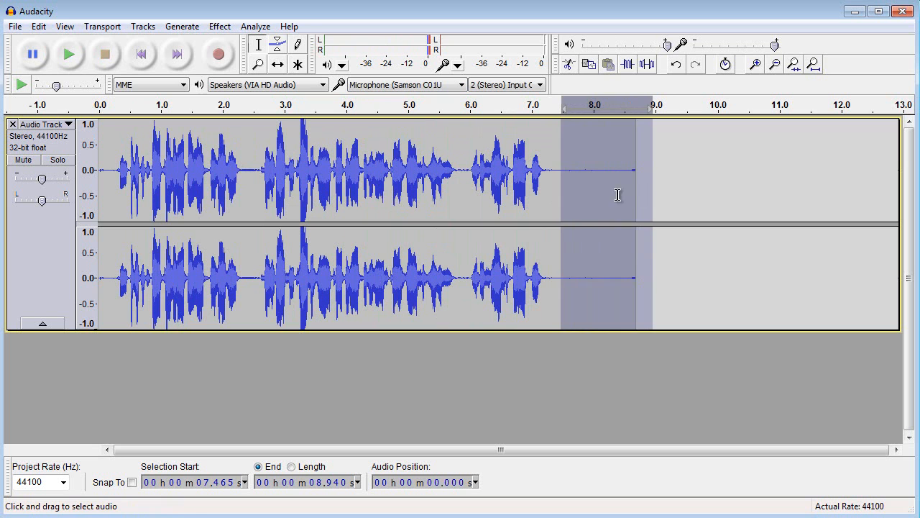
key("Delete")
Export the trimmed voice track to the micky folder as micky_stpattys in WAV (Microsoft) signed 16 bit PCM format, with blank metadata.
left_click(17, 27)
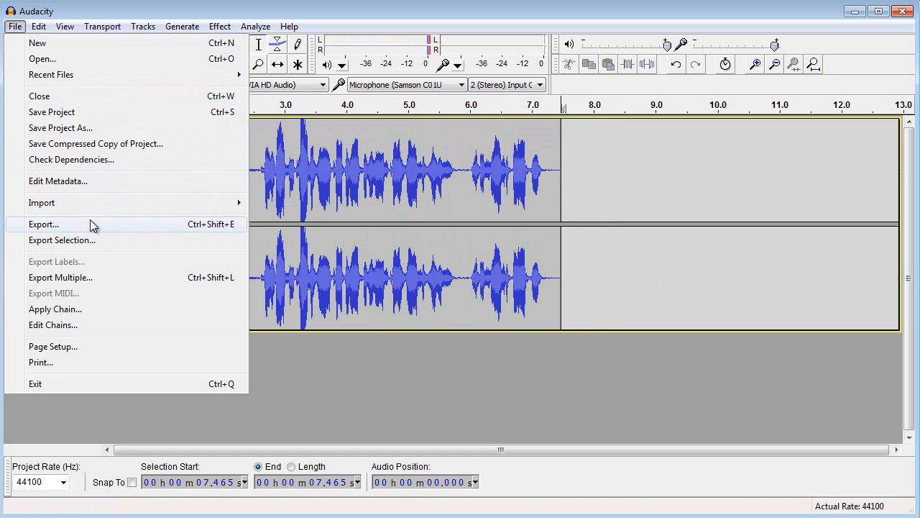
left_click(41, 225)
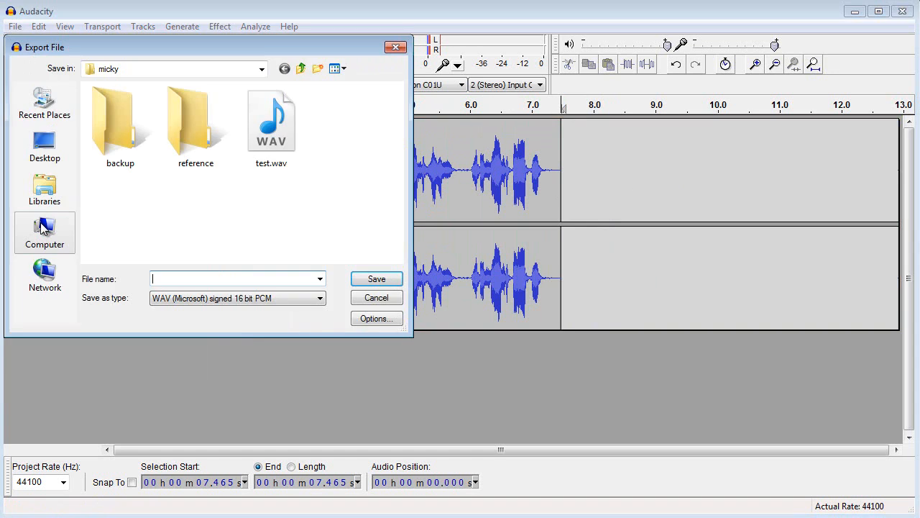
left_click(309, 302)
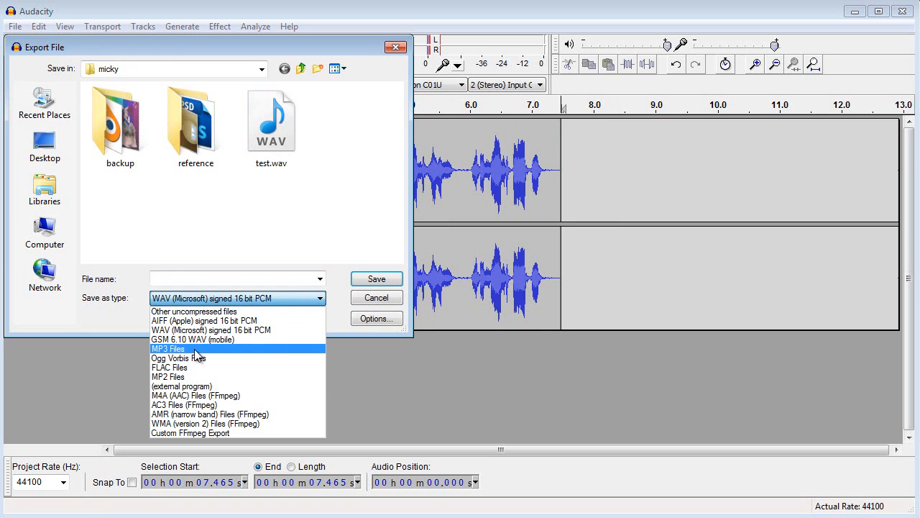
left_click(215, 215)
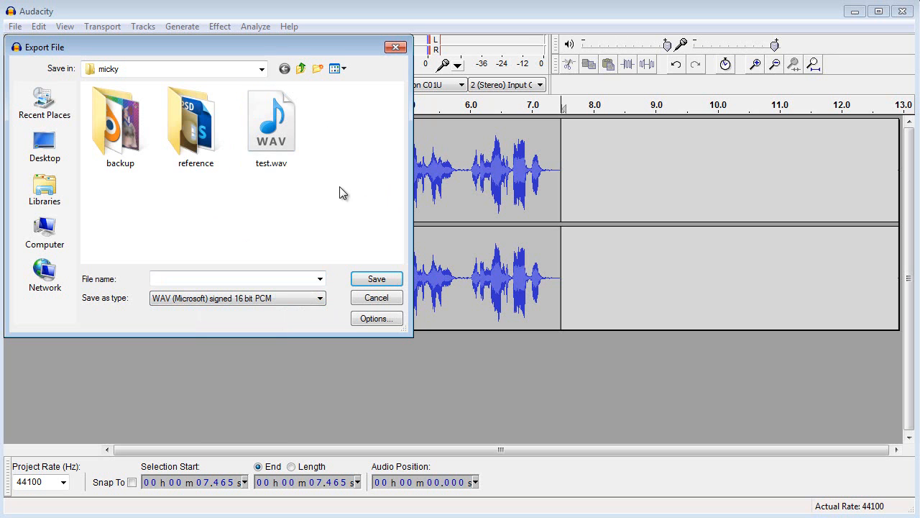
left_click_drag(283, 56, 292, 75)
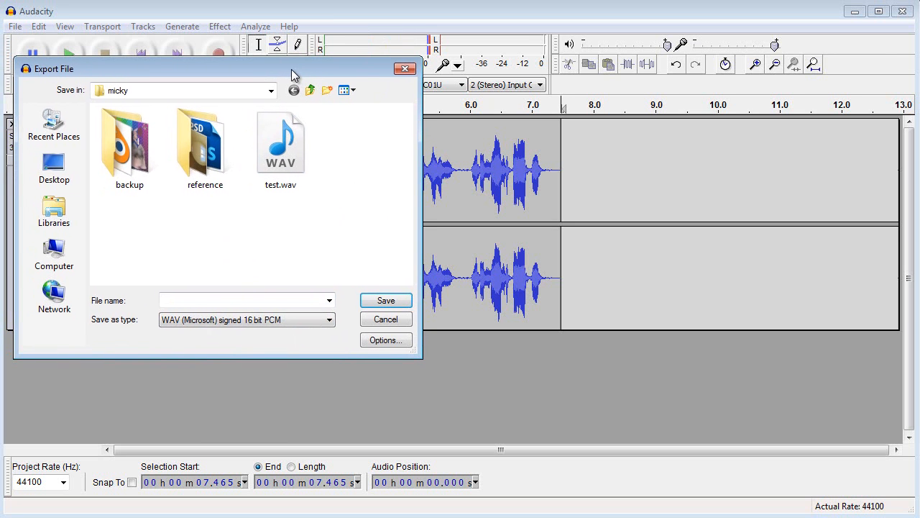
left_click(184, 300)
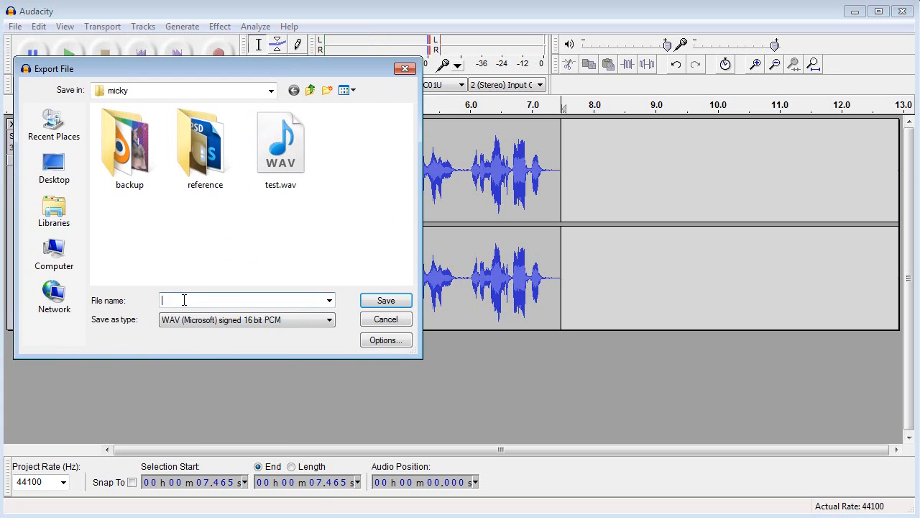
type("micky")
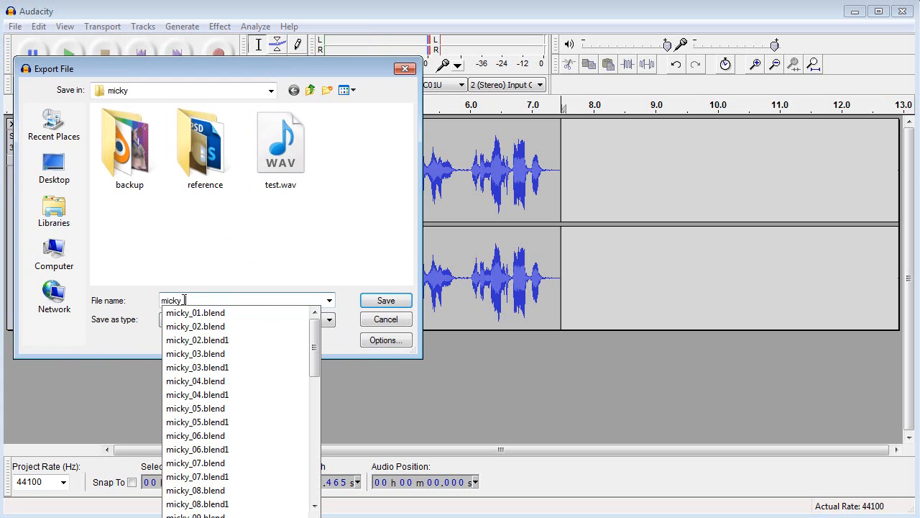
type("_stpattys")
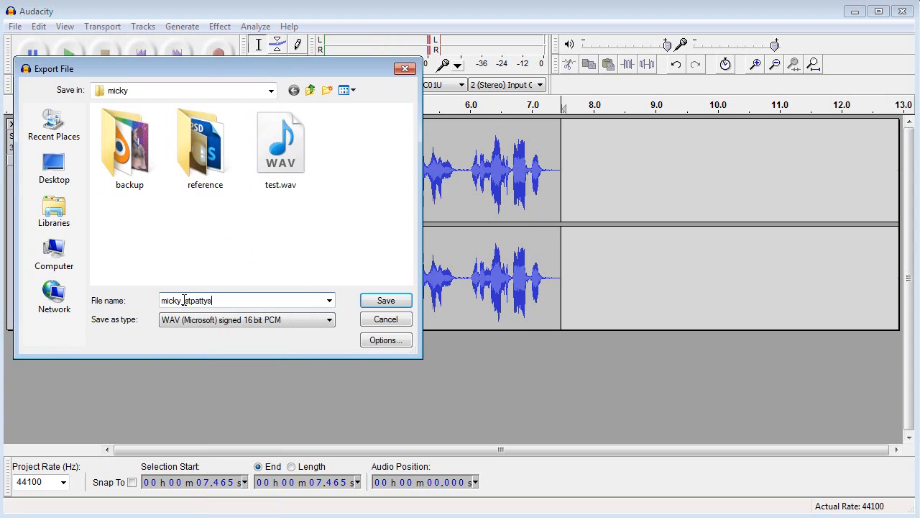
key("Return")
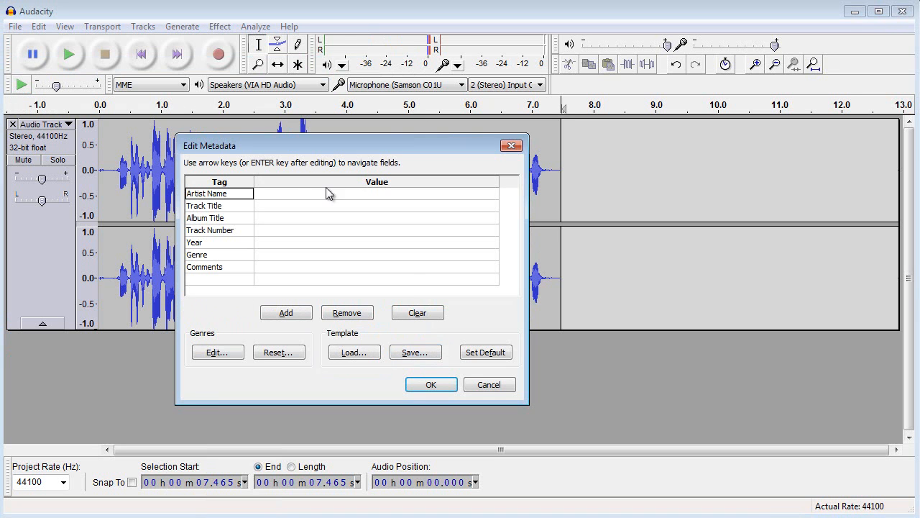
left_click_drag(239, 148, 257, 159)
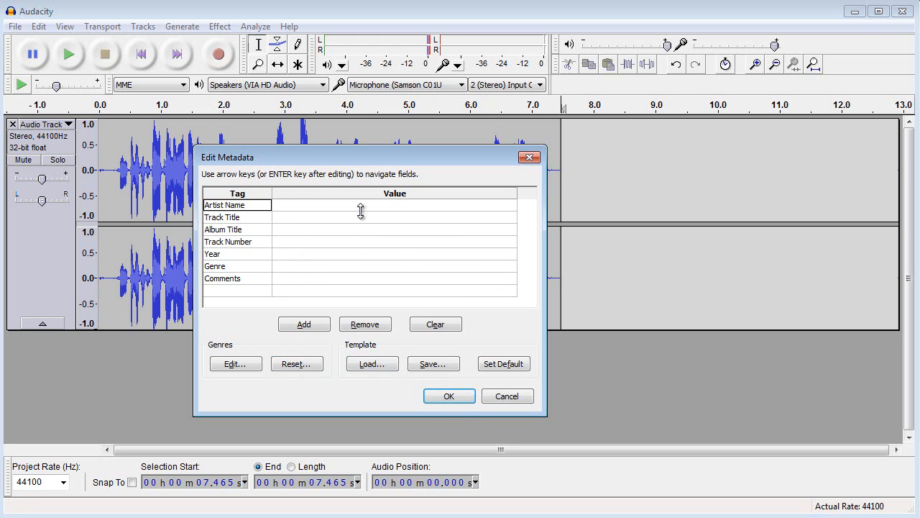
left_click(450, 397)
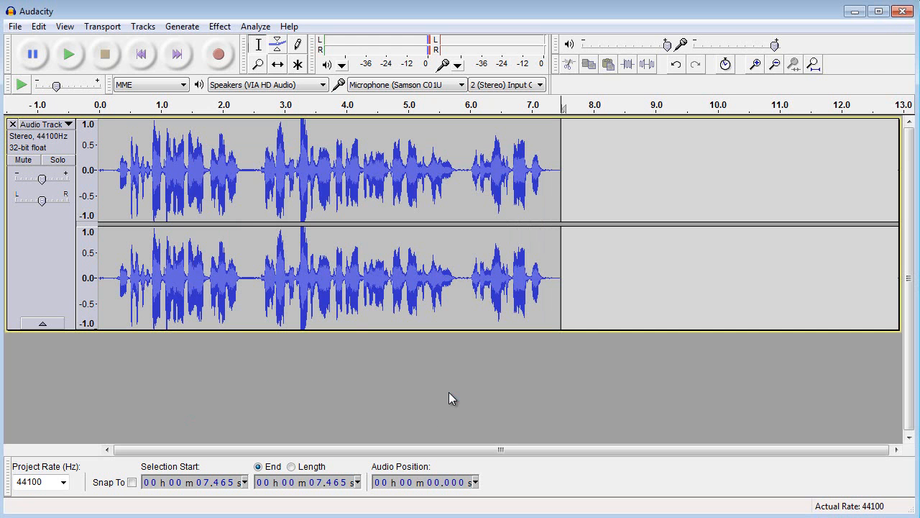
Switch to Blender and change the screen layout to Video Editing.
left_click(855, 12)
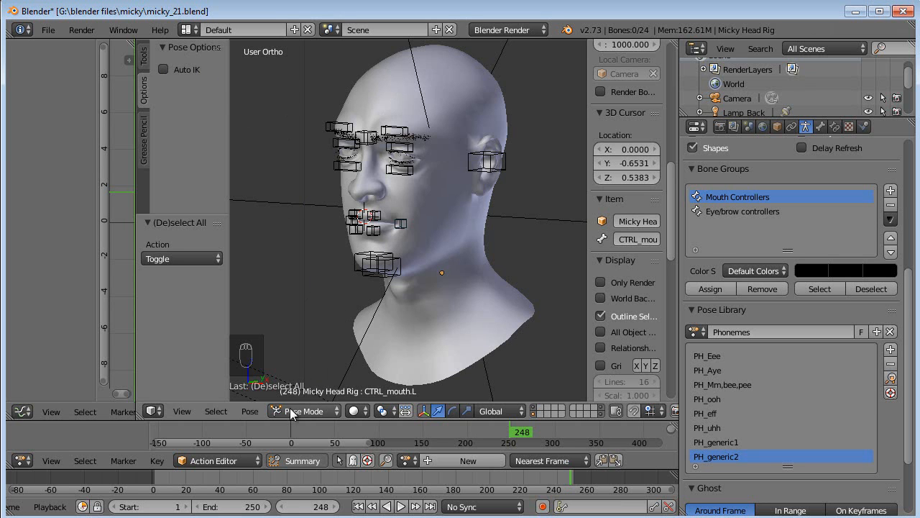
left_click(21, 460)
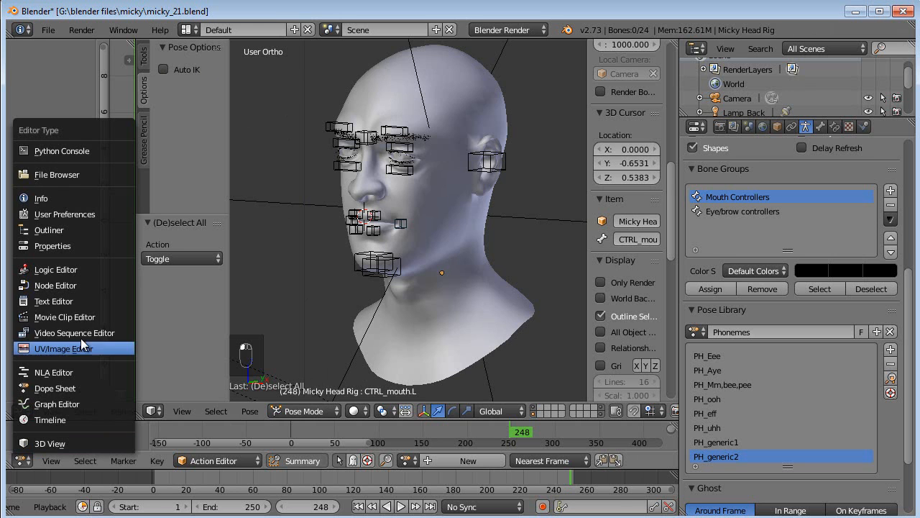
left_click(189, 29)
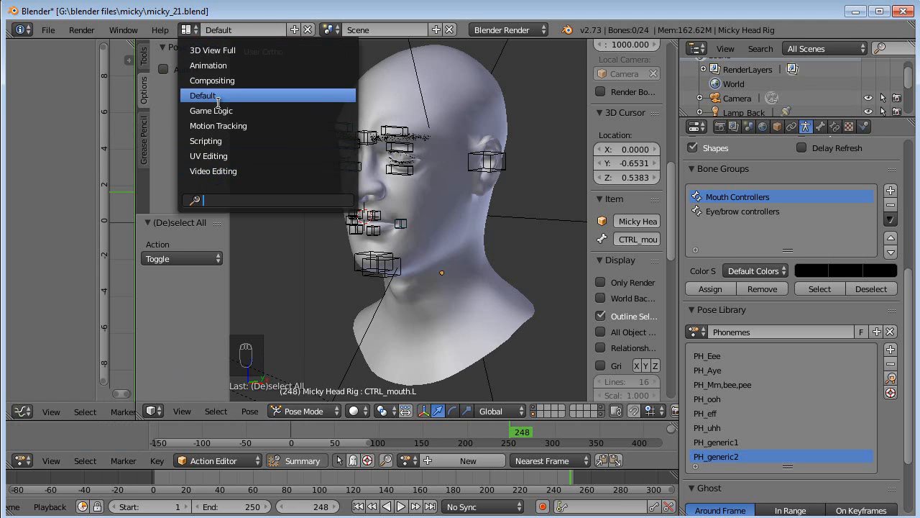
left_click(205, 171)
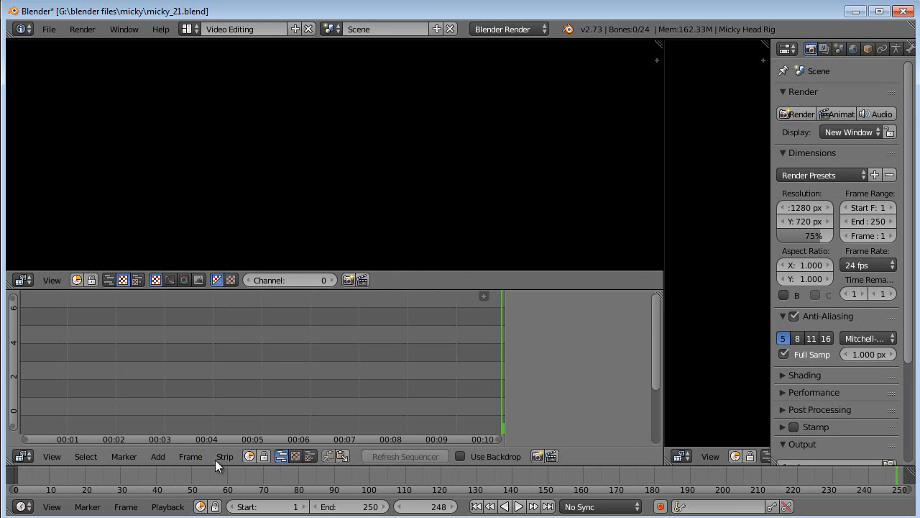
Add micky_stpattys.wav from the micky folder to the sequencer as a sound strip.
left_click(154, 458)
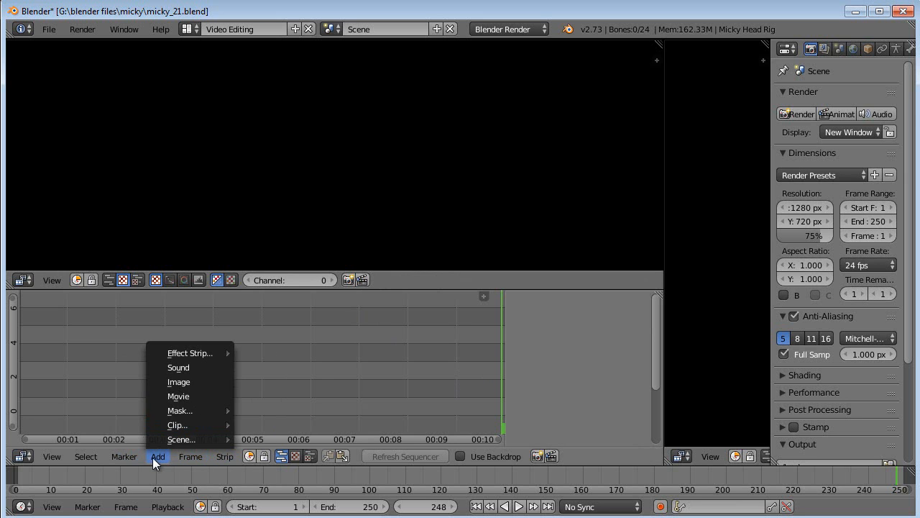
left_click(173, 368)
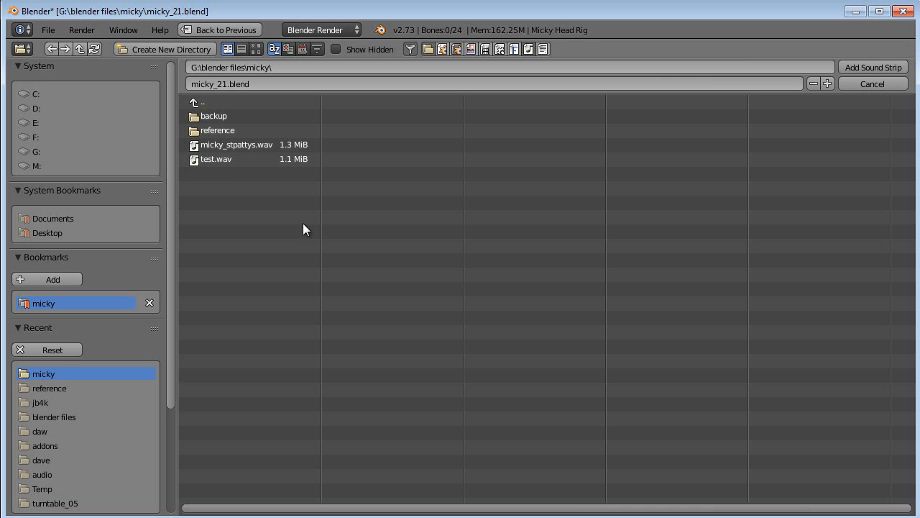
left_click(237, 145)
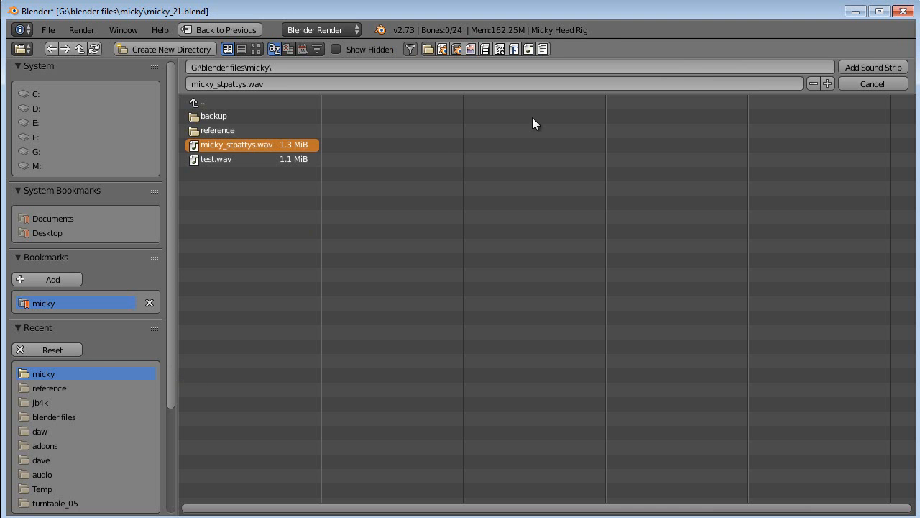
left_click(868, 69)
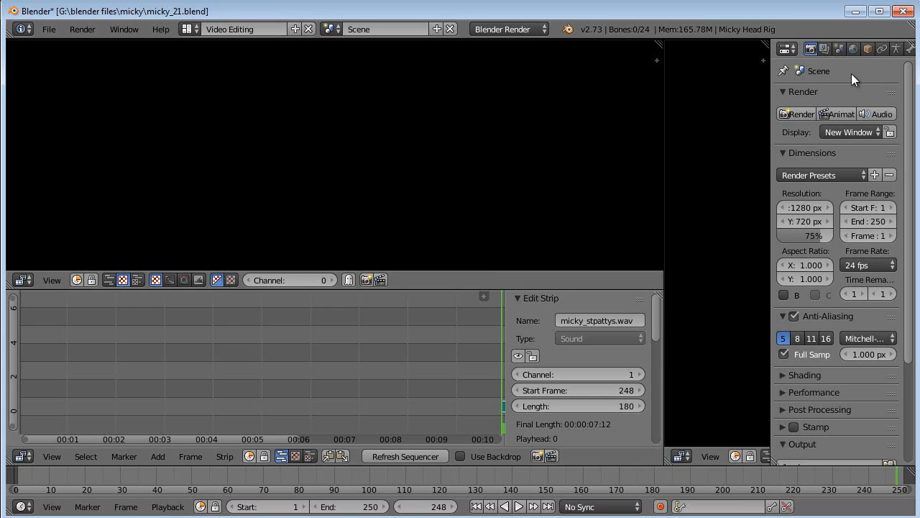
Move the micky_stpattys.wav strip back 247 frames in channel 1 so that it starts at frame 1.
middle_click_drag(279, 351, 227, 364)
scroll(321, 381, "down", 9)
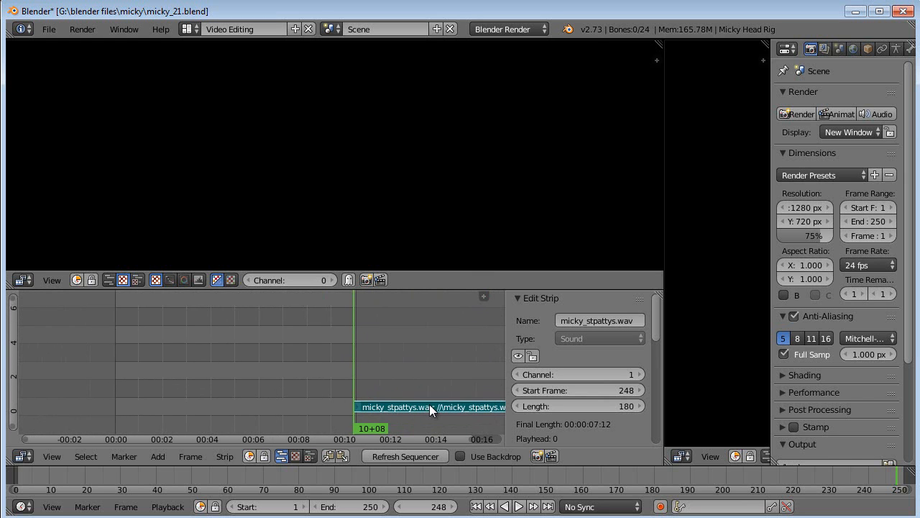
key("g")
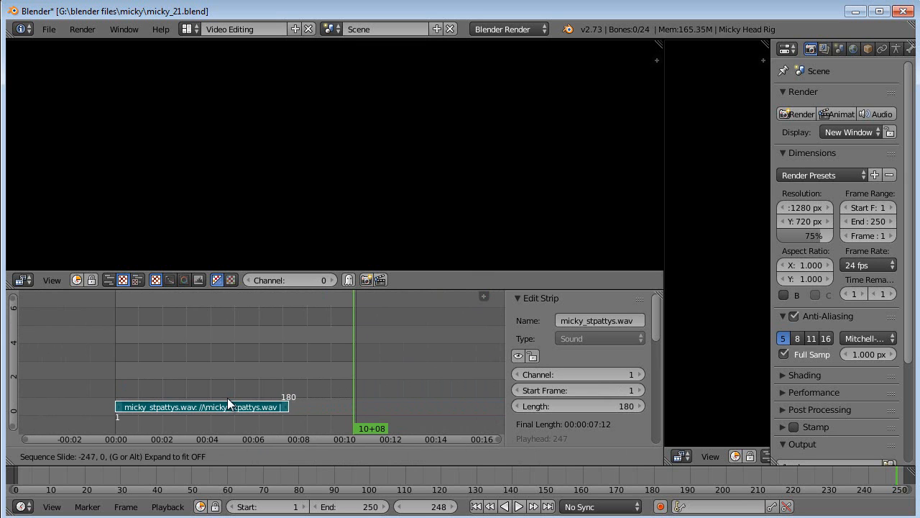
left_click(228, 398)
Turn on waveform drawing for the voice strip and enlarge its channel vertically until the waveform is readable.
middle_click_drag(228, 397, 289, 338)
scroll(295, 393, "up", 5)
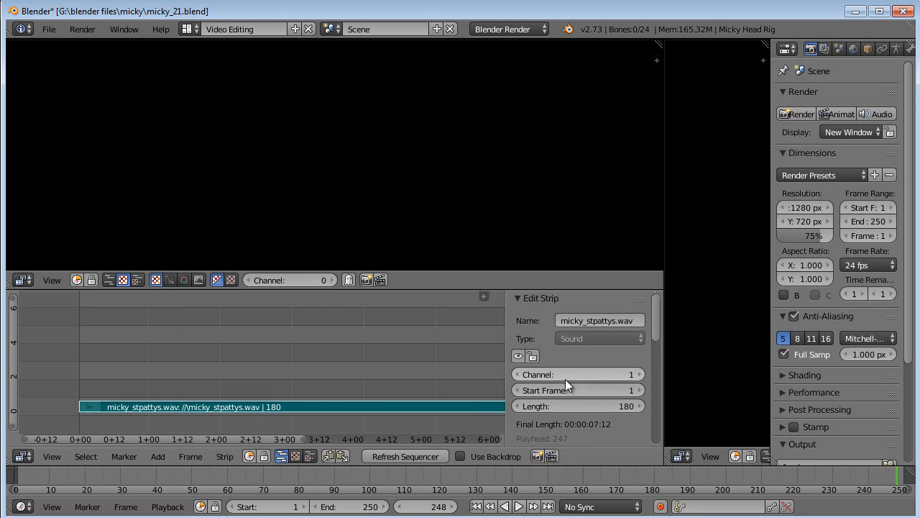
scroll(551, 421, "down", 5)
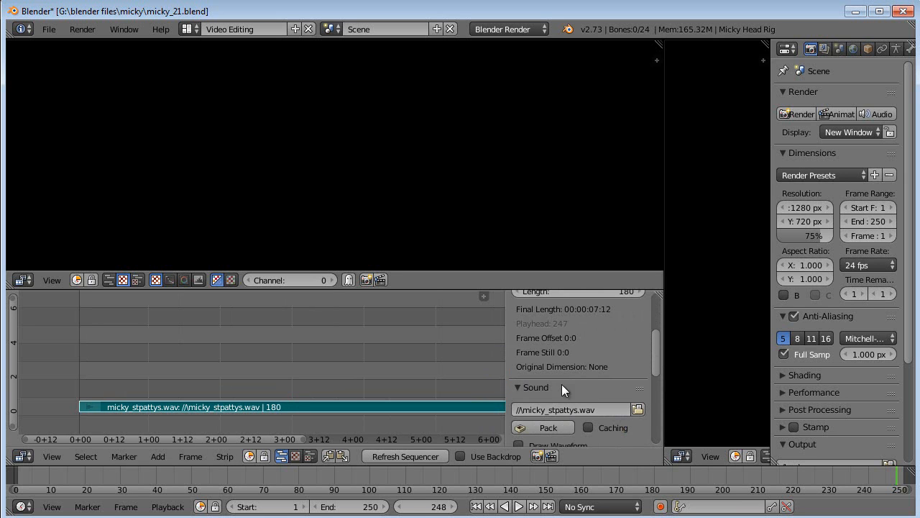
scroll(589, 376, "down", 3)
scroll(537, 382, "up", 4)
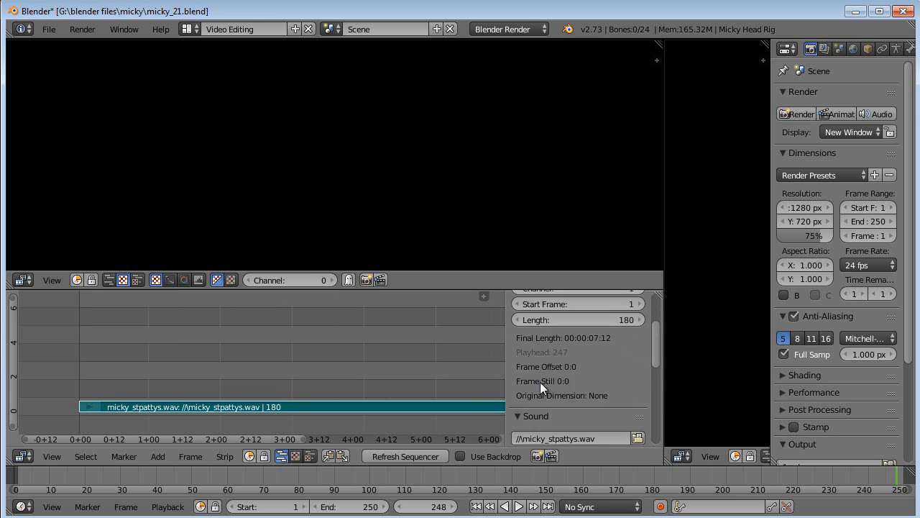
scroll(538, 382, "down", 3)
left_click(518, 389)
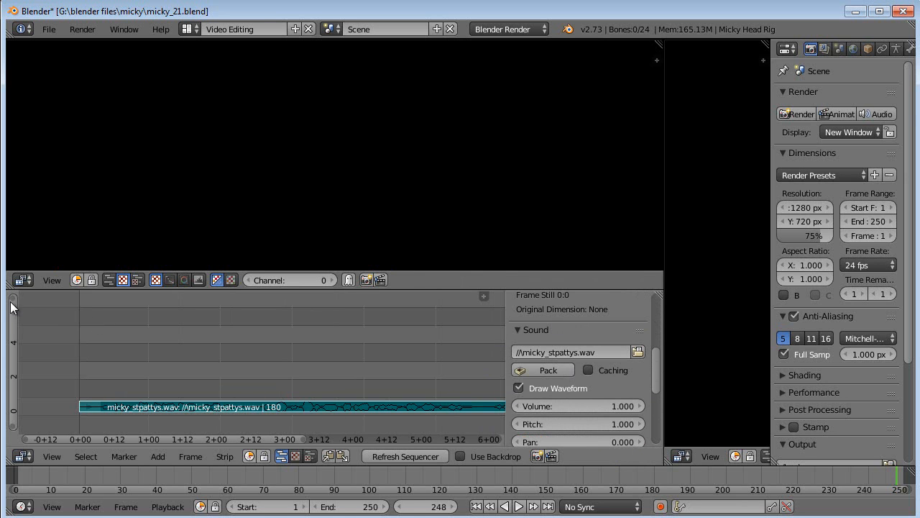
left_click_drag(14, 302, 16, 432)
middle_click_drag(269, 363, 223, 310)
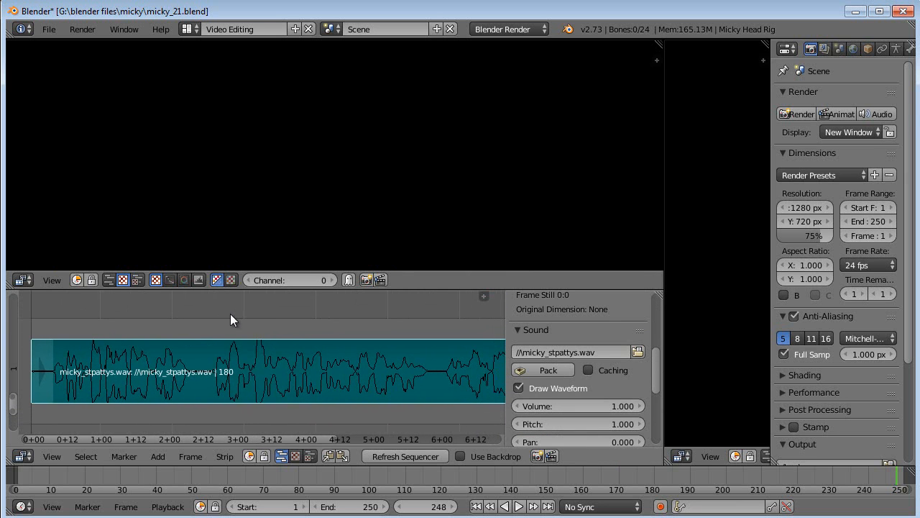
Enable audio scrubbing and AV-sync for timeline playback.
left_click(171, 507)
left_click(156, 326)
left_click(168, 506)
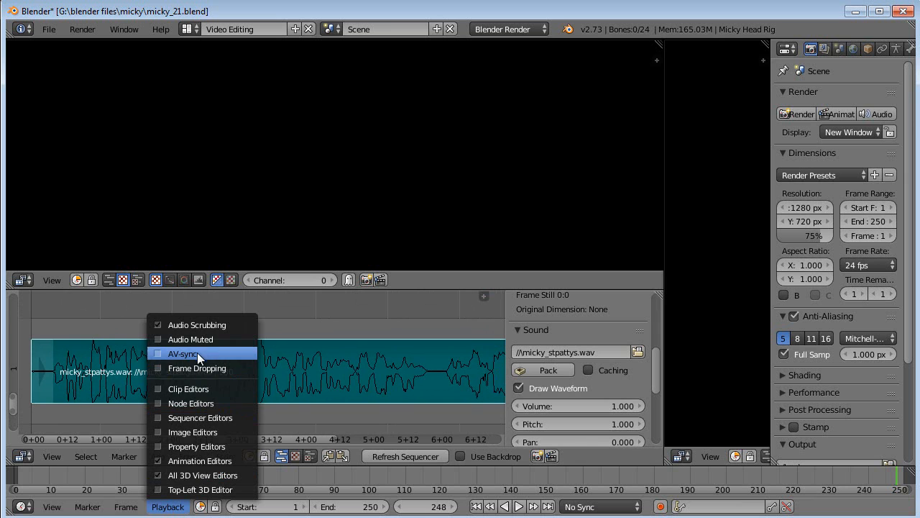
left_click(162, 353)
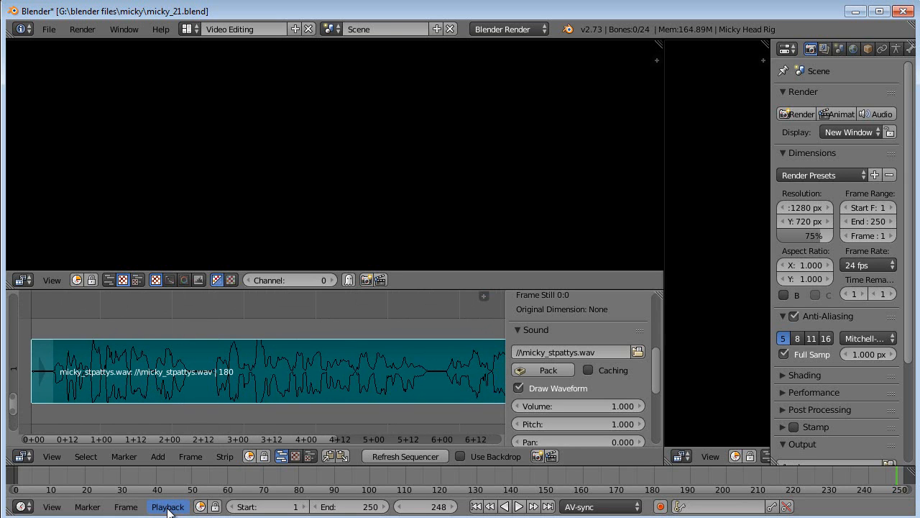
Play the voice strip from the first frame to check the sound, stop it and return to frame 1.
left_click(476, 506)
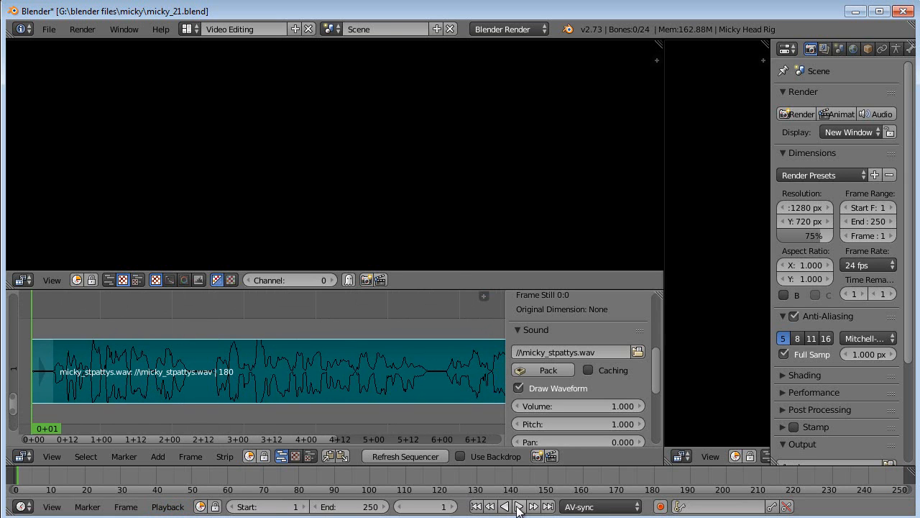
left_click(518, 507)
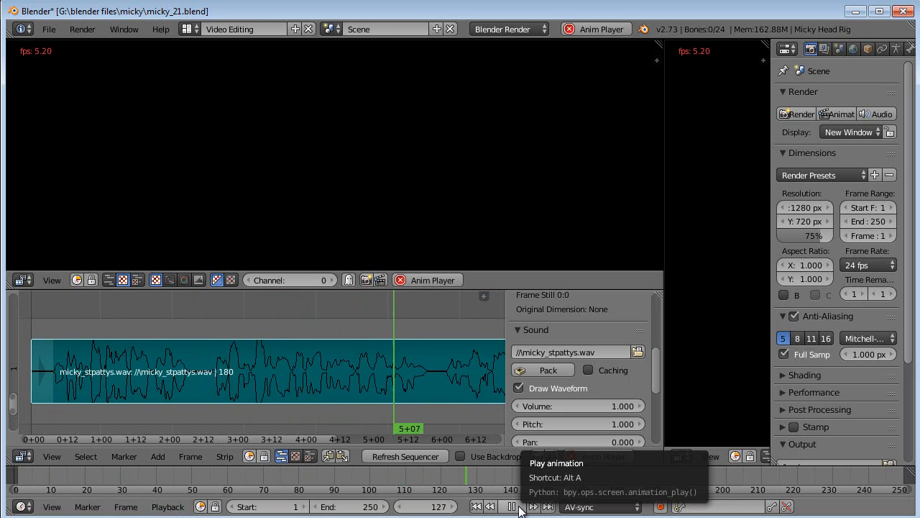
left_click(518, 506)
left_click(476, 506)
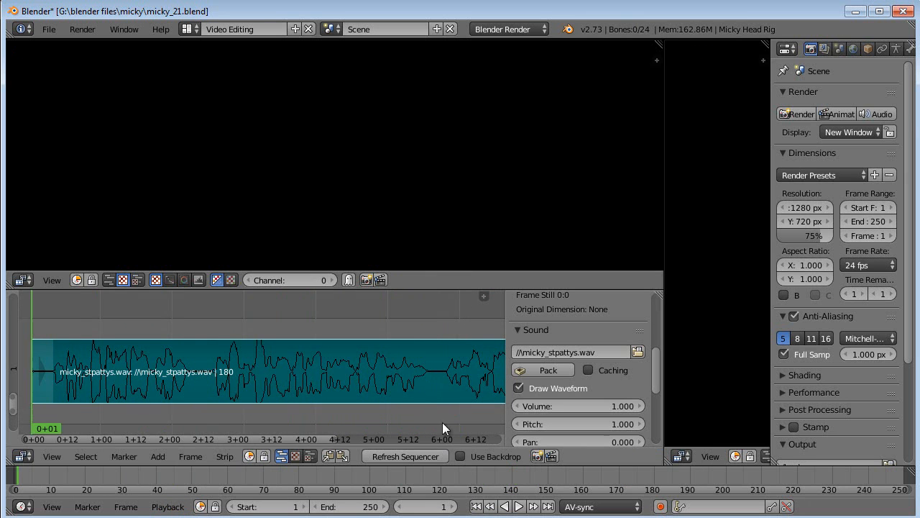
Fit the whole voice strip in view, scrub to its end and set the current frame to 180.
key("Home")
left_click_drag(435, 322, 457, 318)
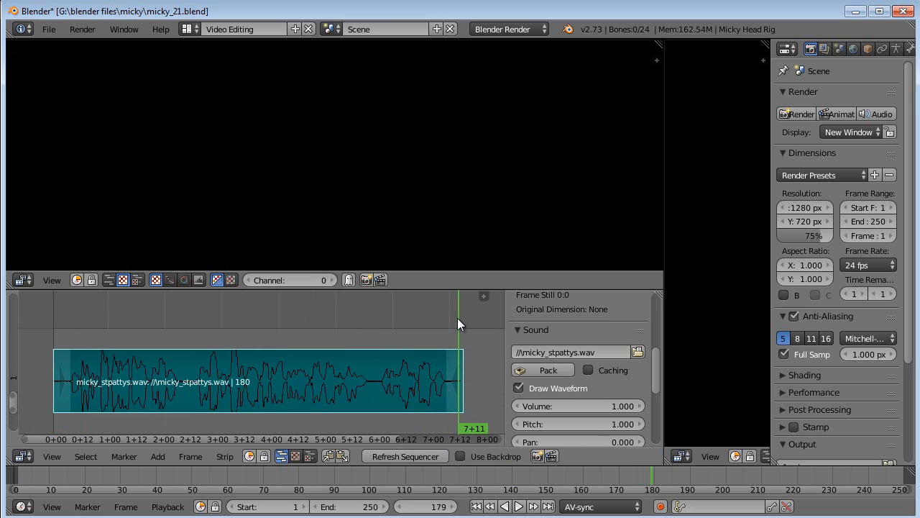
left_click(446, 507)
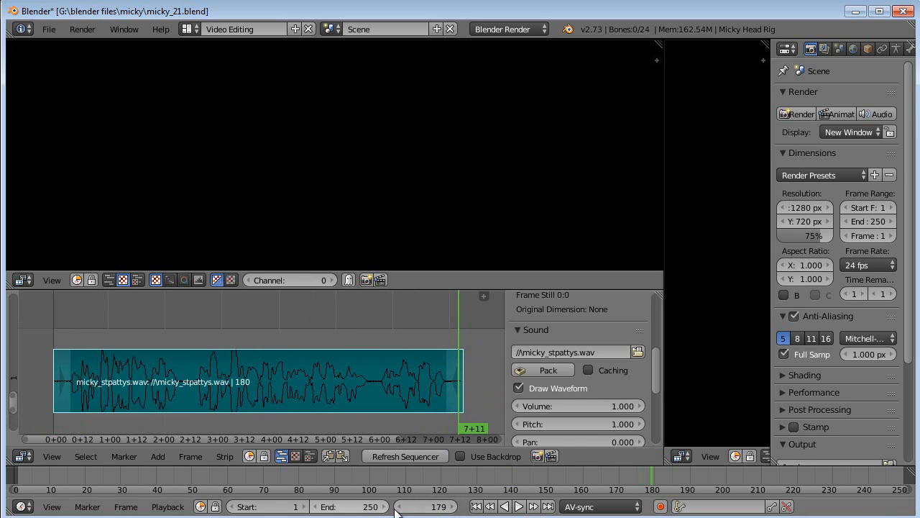
left_click(430, 507)
type("180")
key("Return")
Set the animation's end frame to 180 and return the playhead to the first frame.
left_click(328, 504)
type("18")
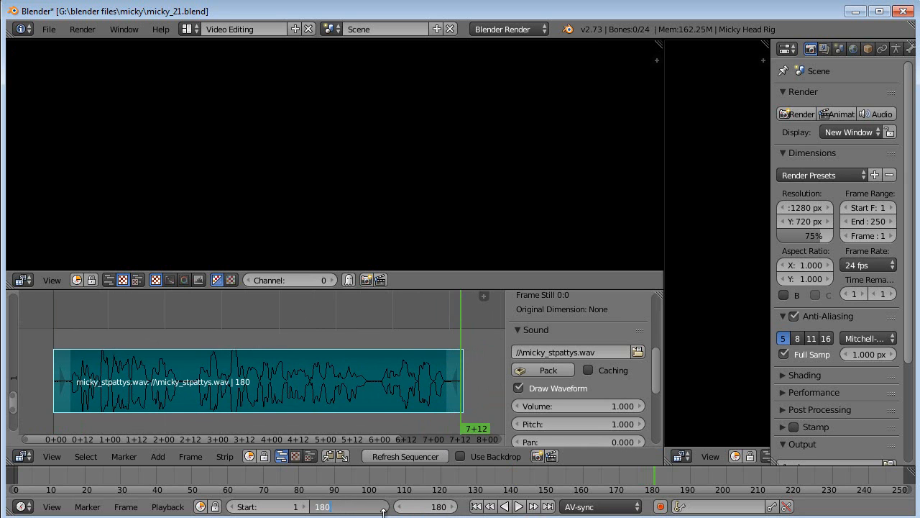
type("0")
key("Return")
left_click(473, 507)
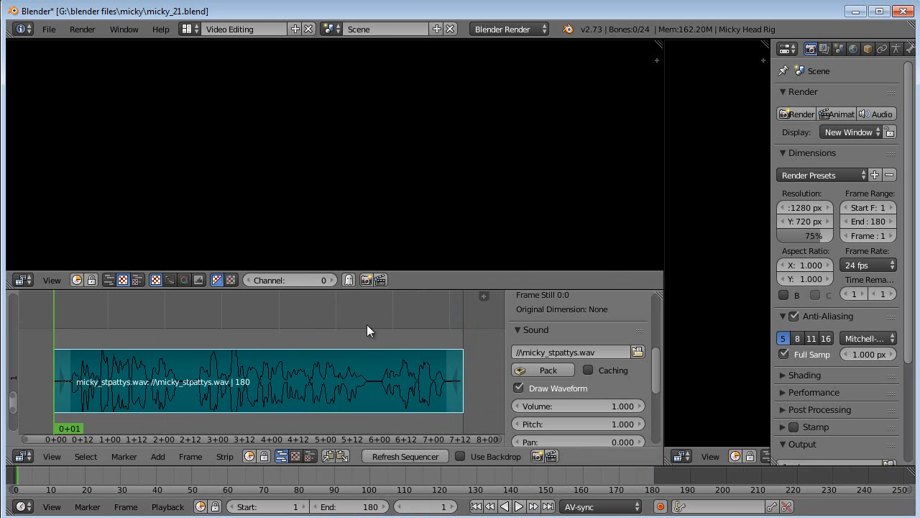
Switch to the Default screen layout and enlarge the Action Editor and timeline areas below the 3D view.
left_click(189, 29)
left_click(203, 95)
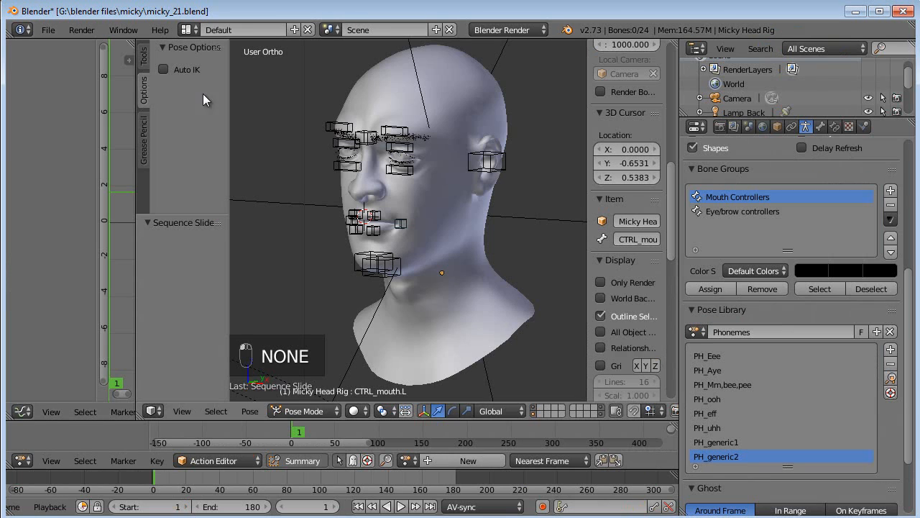
left_click_drag(333, 420, 331, 371)
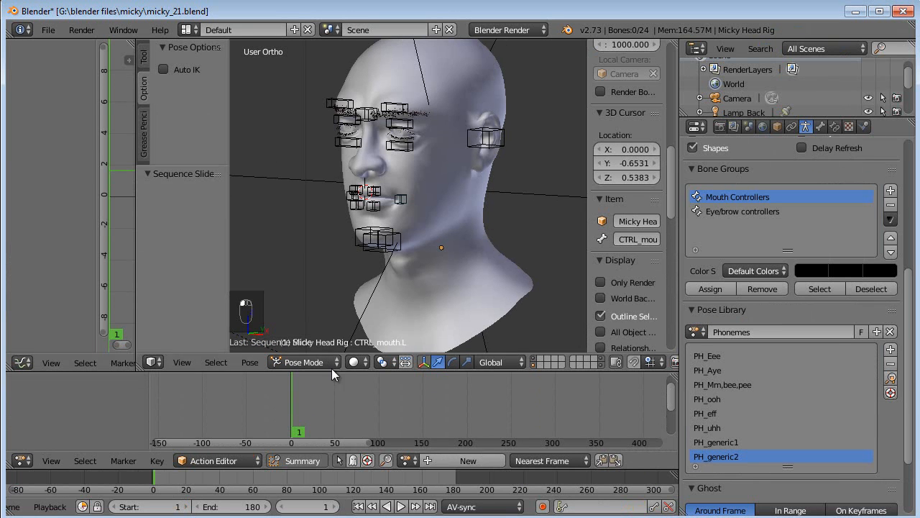
left_click_drag(169, 467, 172, 435)
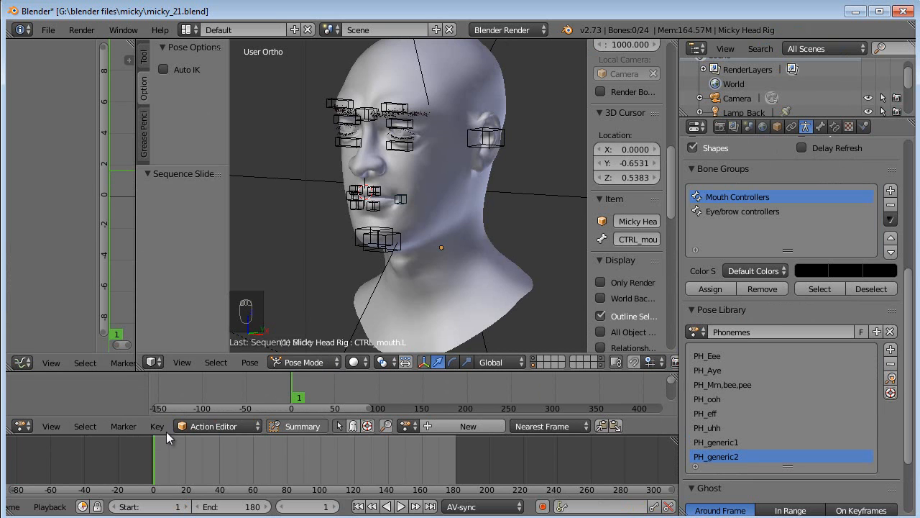
Split the timeline area, turn the upper part into a Video Sequence Editor, enlarge it and fit the whole voice strip in view.
left_click_drag(7, 513, 8, 489)
middle_click_drag(85, 478, 285, 471)
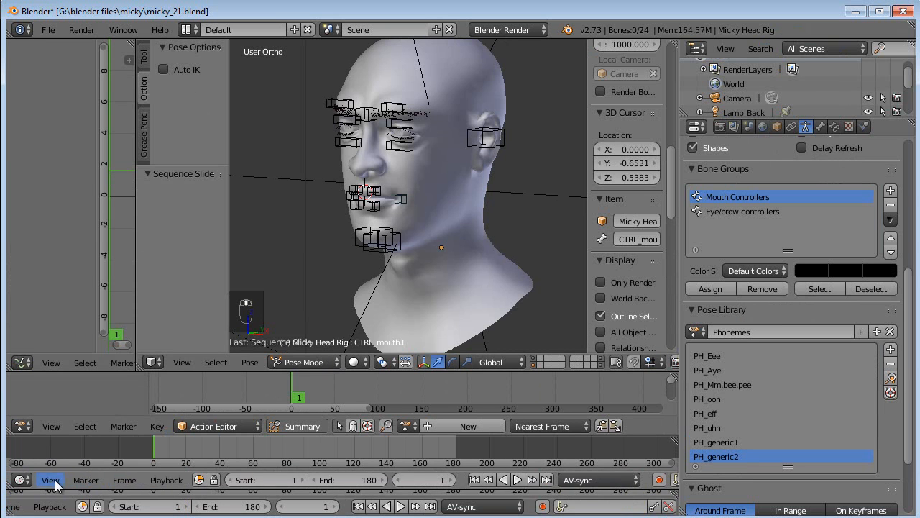
left_click(21, 479)
left_click(62, 351)
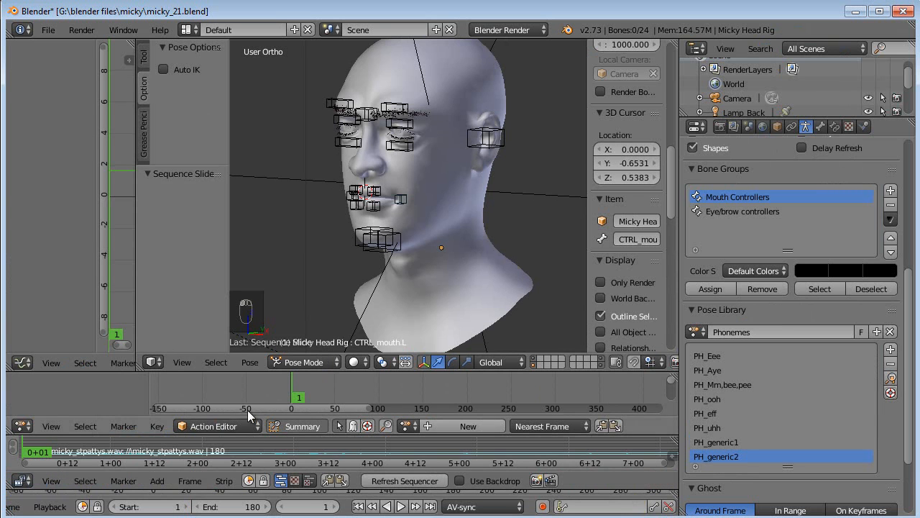
left_click_drag(259, 435, 259, 418)
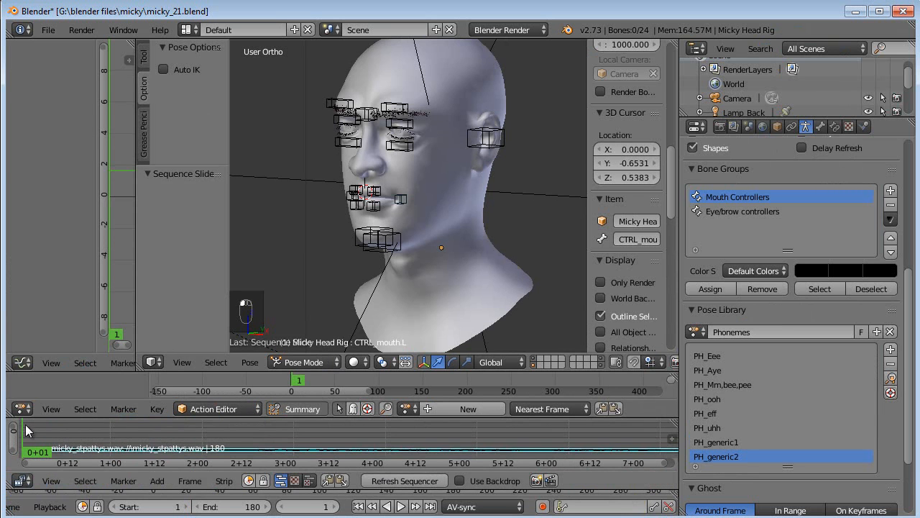
left_click_drag(11, 426, 11, 468)
key("Home")
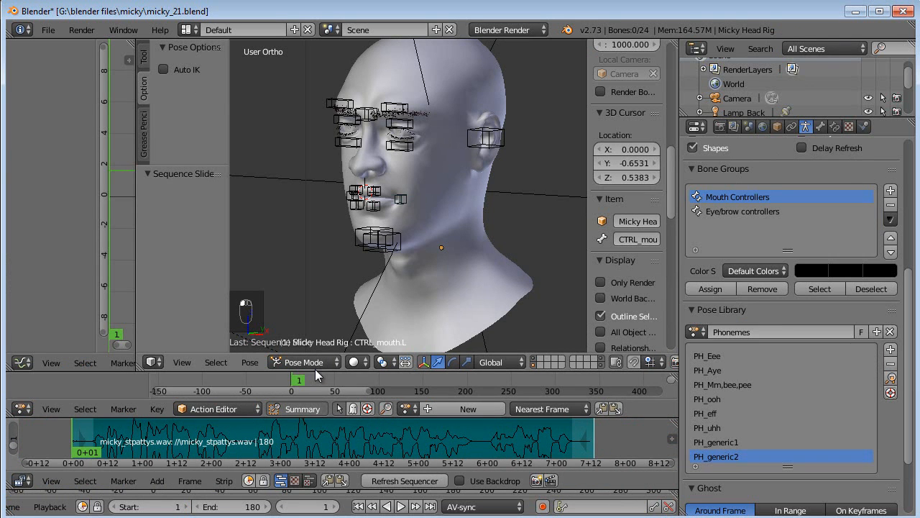
Enlarge the Action Editor and create a new action named micky_stpattys for the head rig.
left_click_drag(316, 368, 318, 336)
middle_click_drag(328, 370, 354, 392)
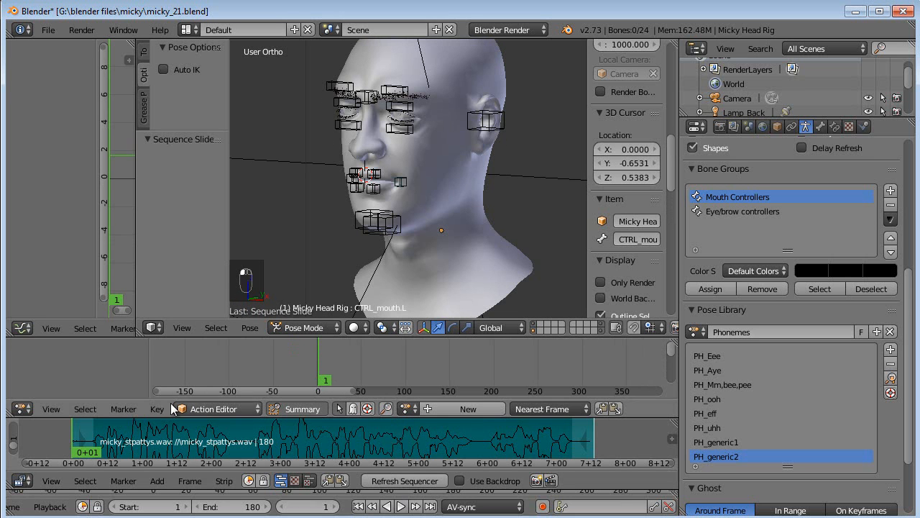
left_click(468, 408)
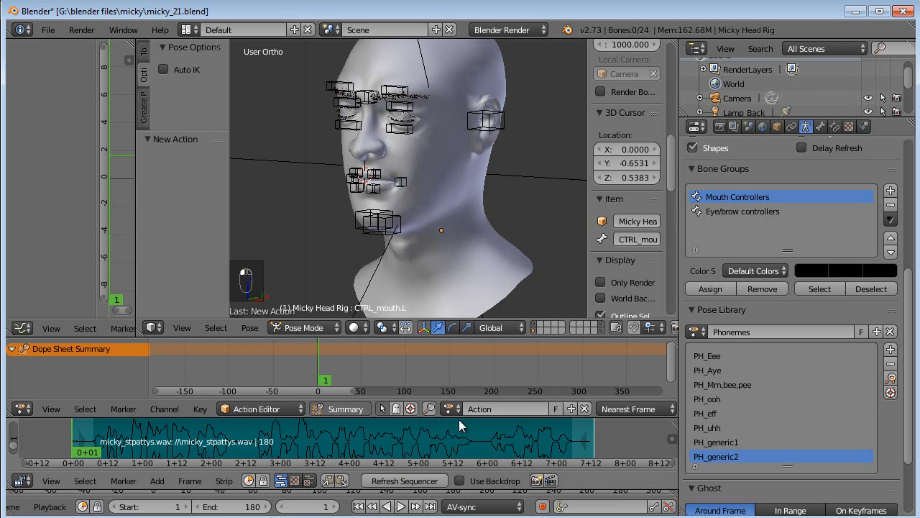
double_click(517, 409)
type("micky_s")
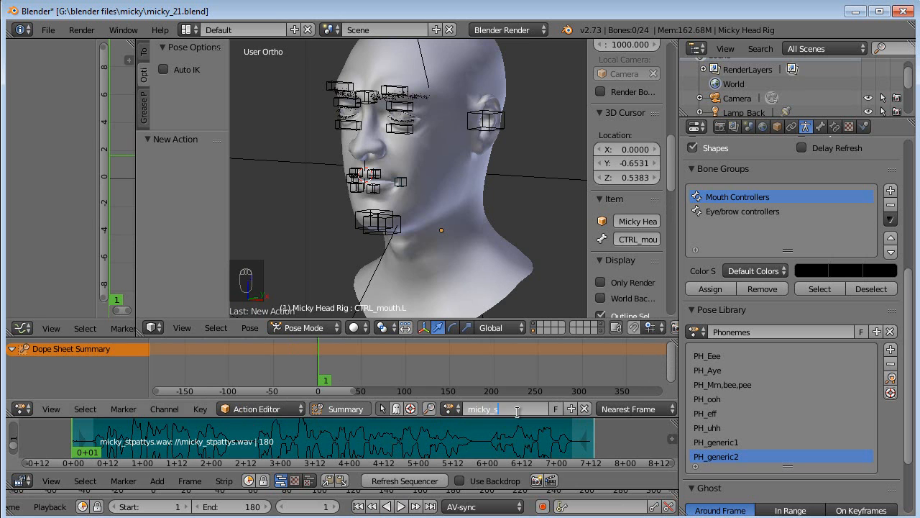
type("tpattys")
key("Return")
Show the face from the front and turn off viewport display of the head mesh's Eyebrows and Eyelashes particles and Subsurf modifier.
middle_click_drag(516, 179, 446, 196)
key("KP_1")
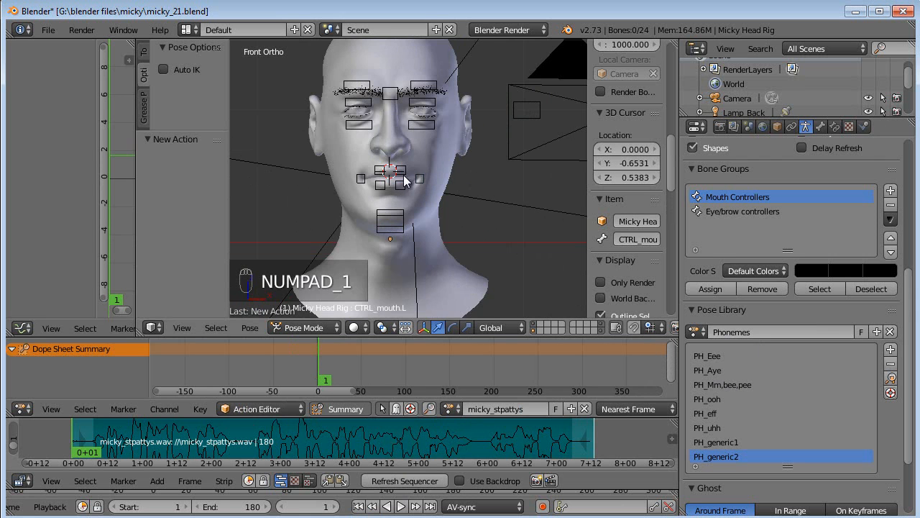
scroll(406, 189, "up", 2)
middle_click_drag(449, 136, 466, 165, "shift")
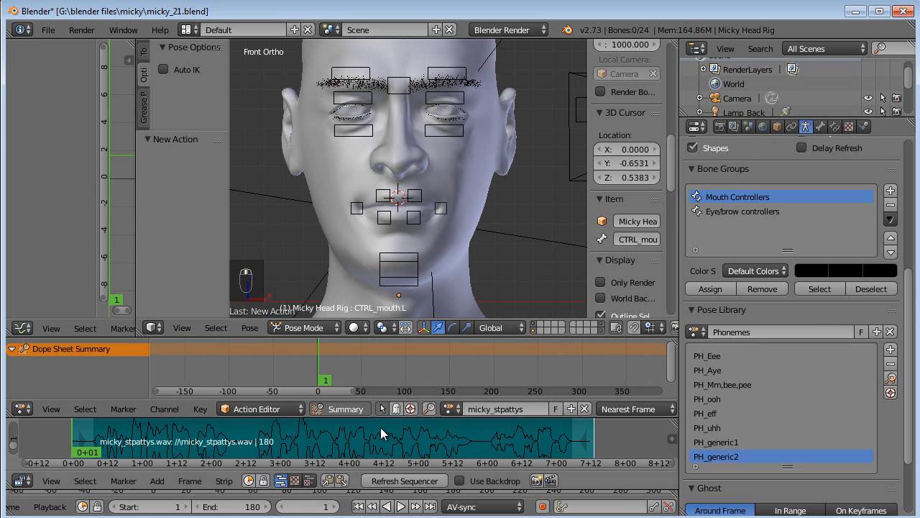
right_click(480, 166)
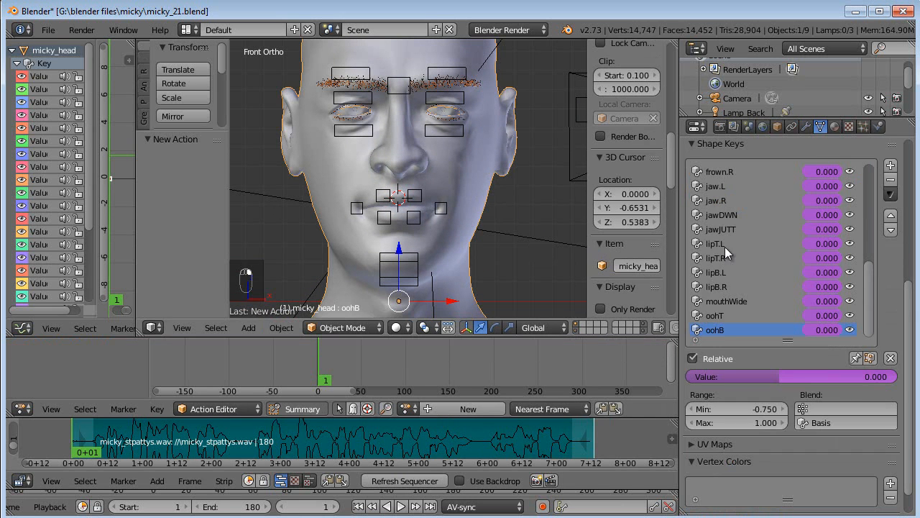
left_click(806, 126)
left_click(838, 335)
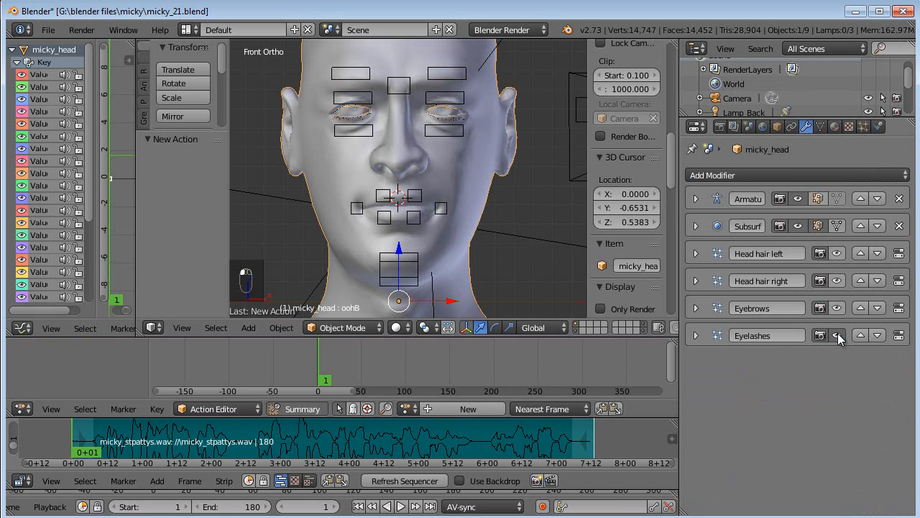
left_click(799, 225)
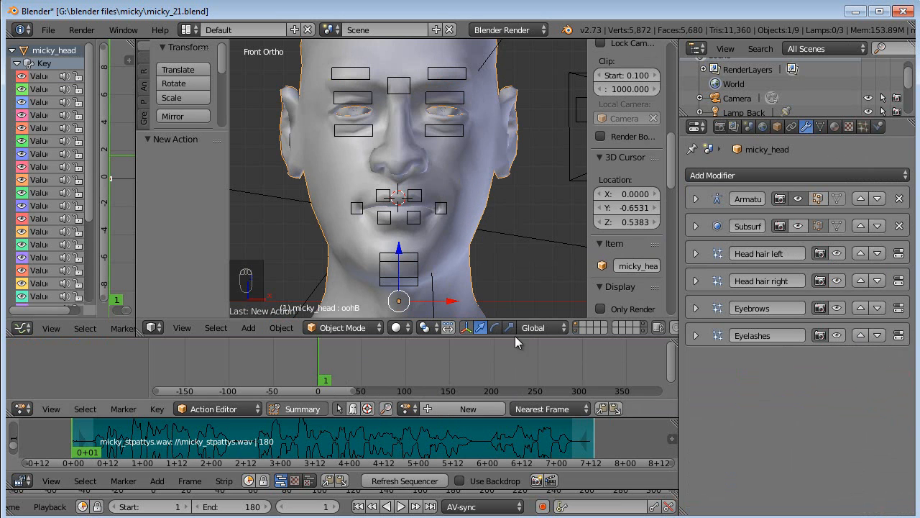
Return to the Micky Head Rig and select all bones of the Mouth Controllers bone group.
middle_click_drag(359, 366, 319, 366)
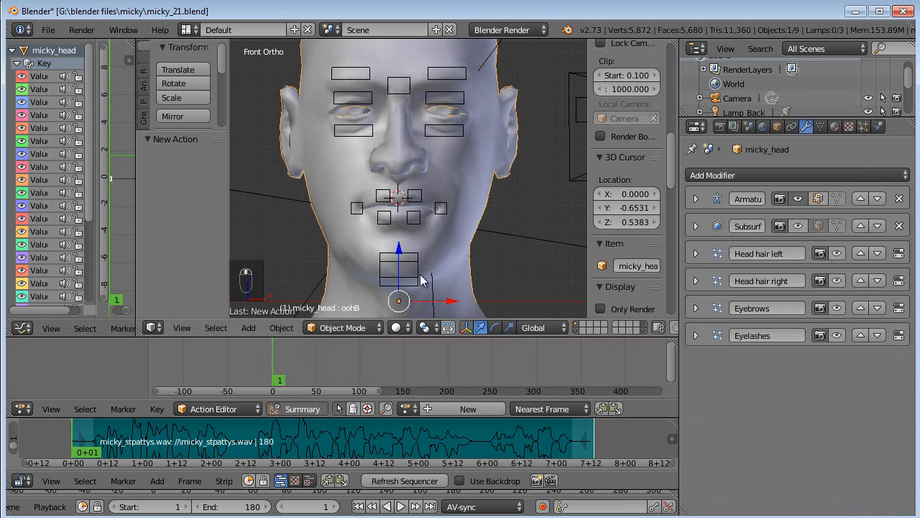
right_click(420, 228)
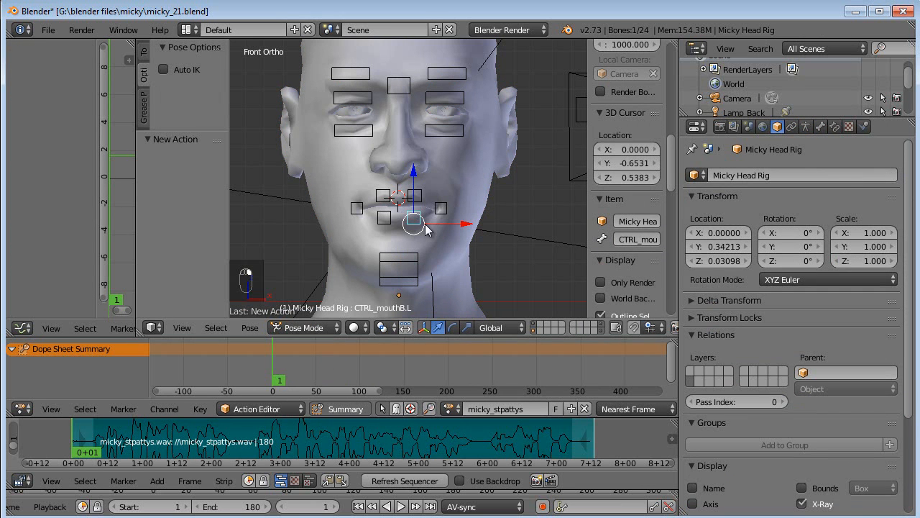
left_click(806, 127)
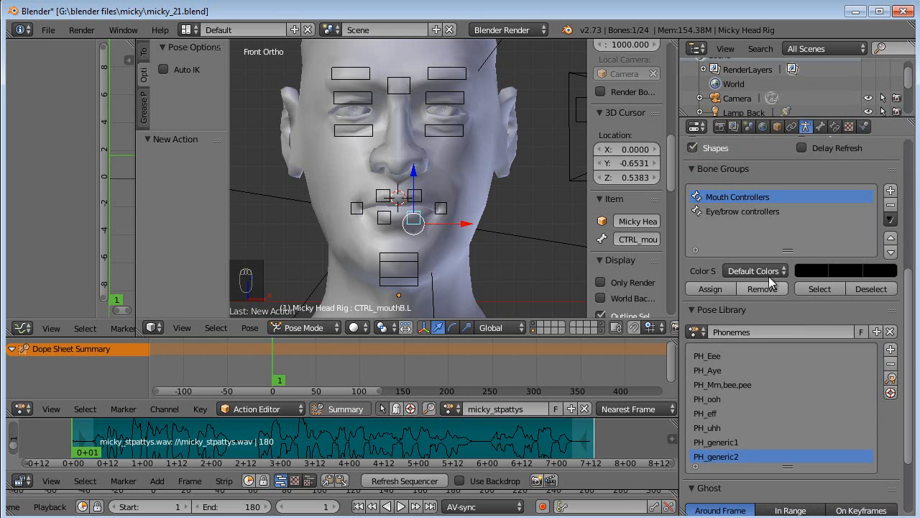
left_click(820, 288)
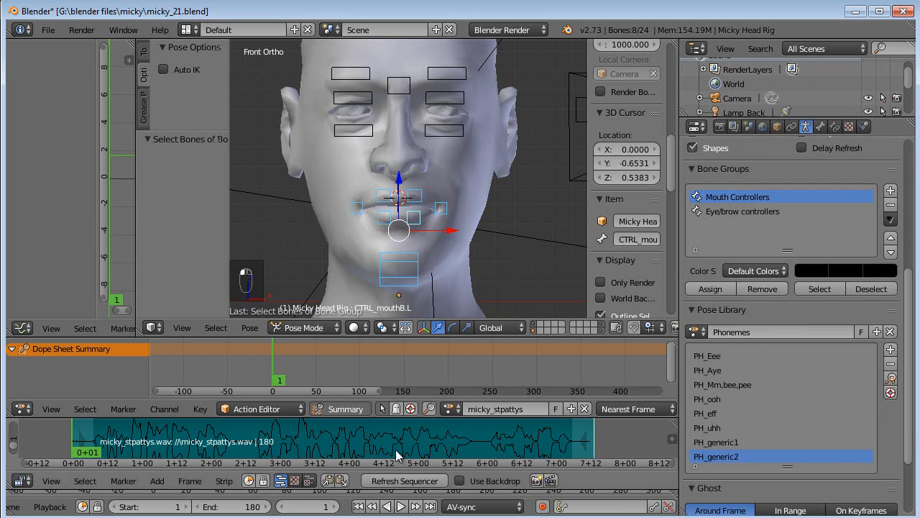
Enable automatic keyframing and apply the PH_generic1 library pose to the mouth controllers at frame 1.
middle_click_drag(252, 441, 292, 442)
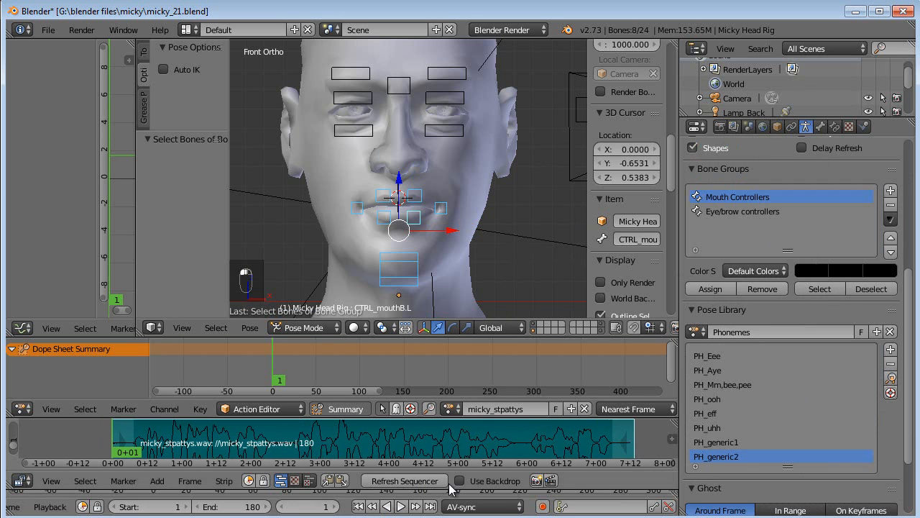
left_click(543, 507)
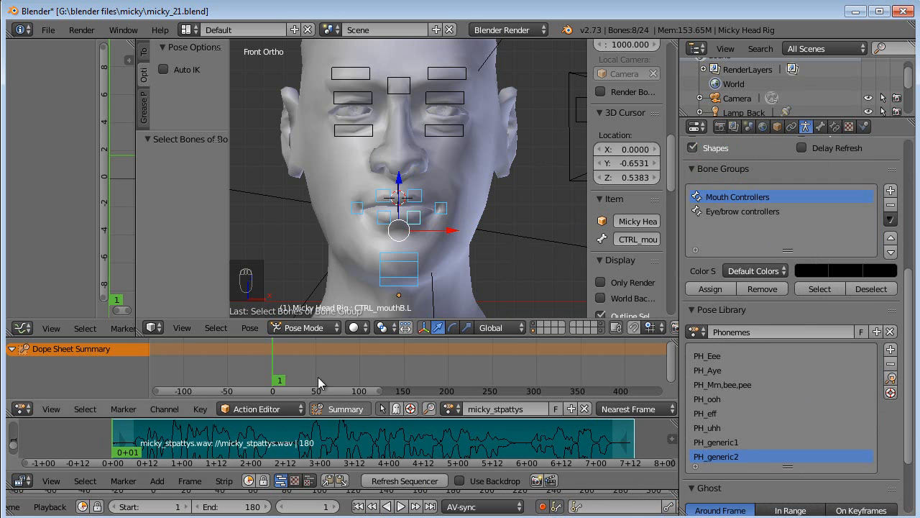
middle_click_drag(307, 364, 351, 370, "ctrl")
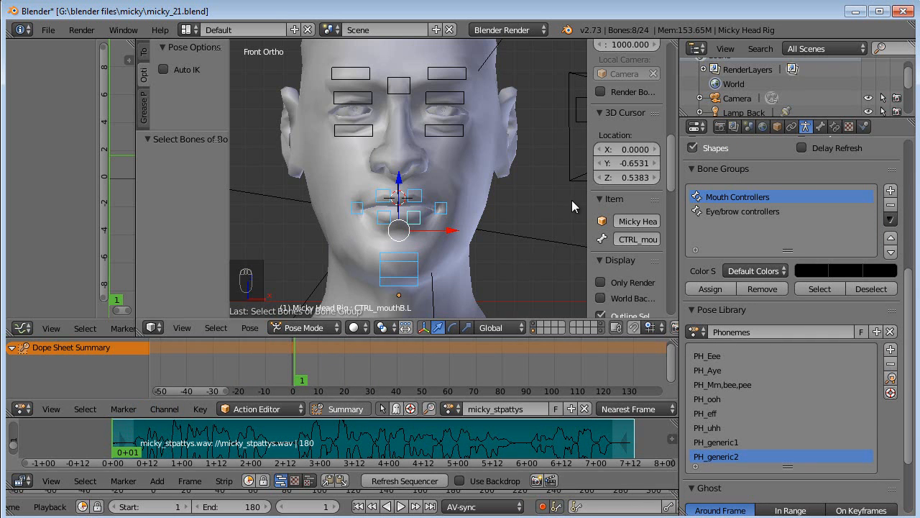
left_click(891, 379)
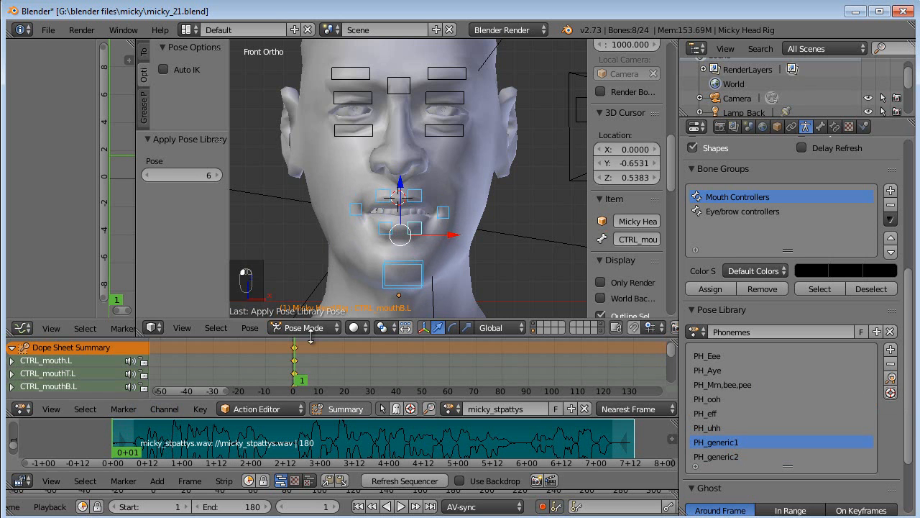
Scrub the voice strip to frame 6 and apply the PH_generic2 library pose there.
middle_click_drag(314, 355, 253, 347)
left_click_drag(113, 442, 125, 444)
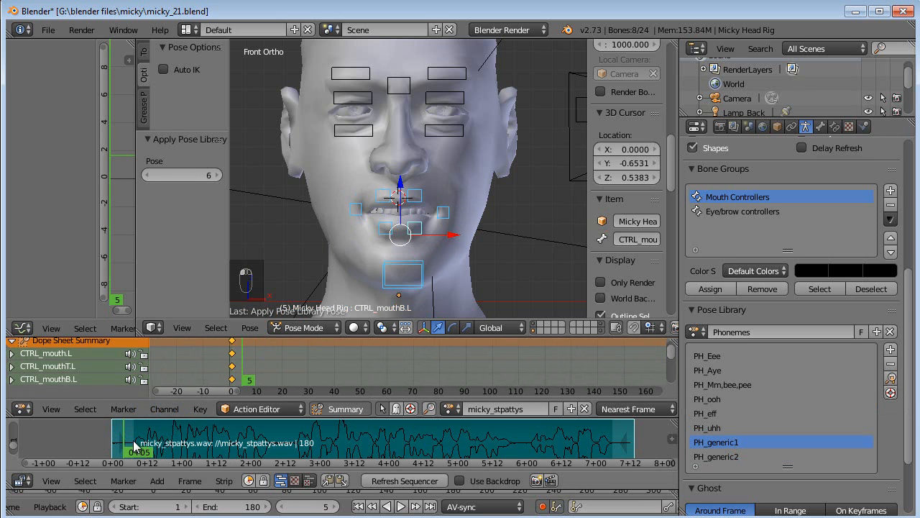
scroll(130, 446, "up", 3)
middle_click_drag(120, 446, 253, 440)
scroll(234, 439, "up", 2)
mouse_move(189, 436)
left_mouse_down()
mouse_move(204, 443)
mouse_move(193, 442)
left_mouse_up()
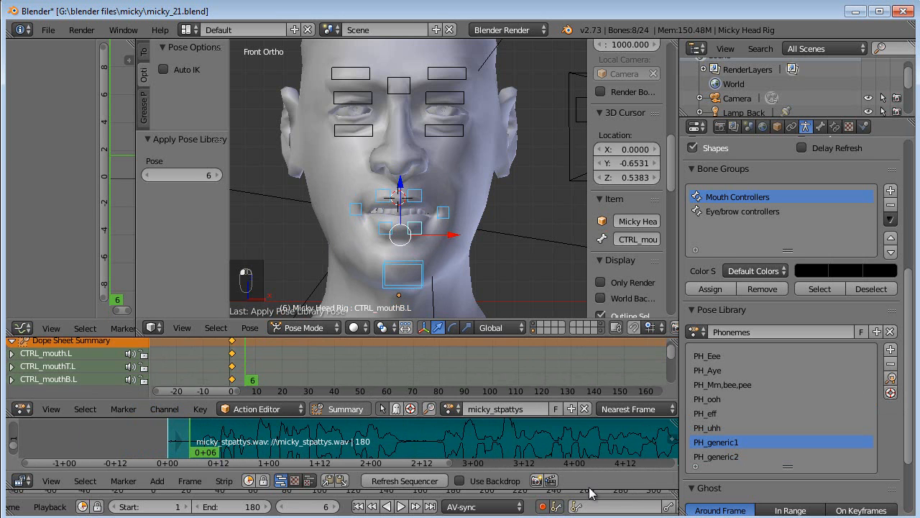
left_click(892, 377)
Key the PH_uhh pose at frame 10 and the PH_Aye pose at frame 11 from the pose library.
left_click_drag(166, 434, 206, 434)
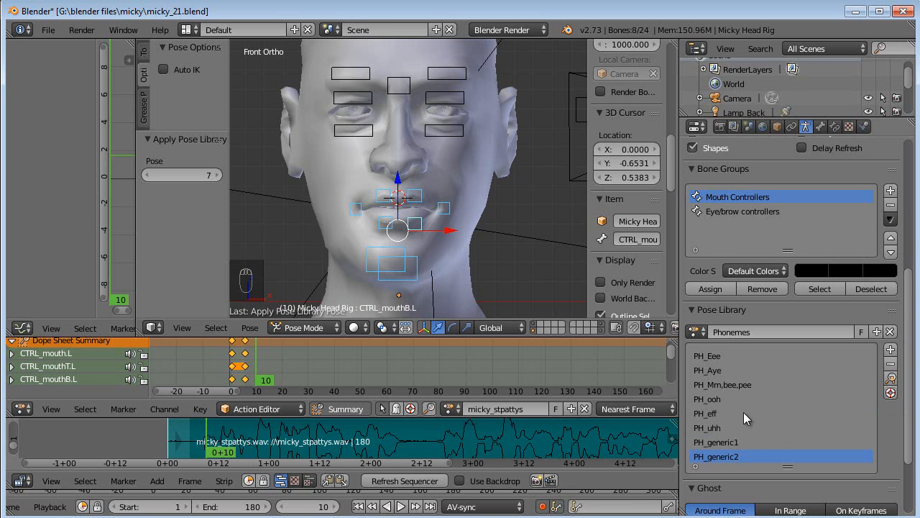
left_click(891, 378)
left_click_drag(209, 438, 212, 436)
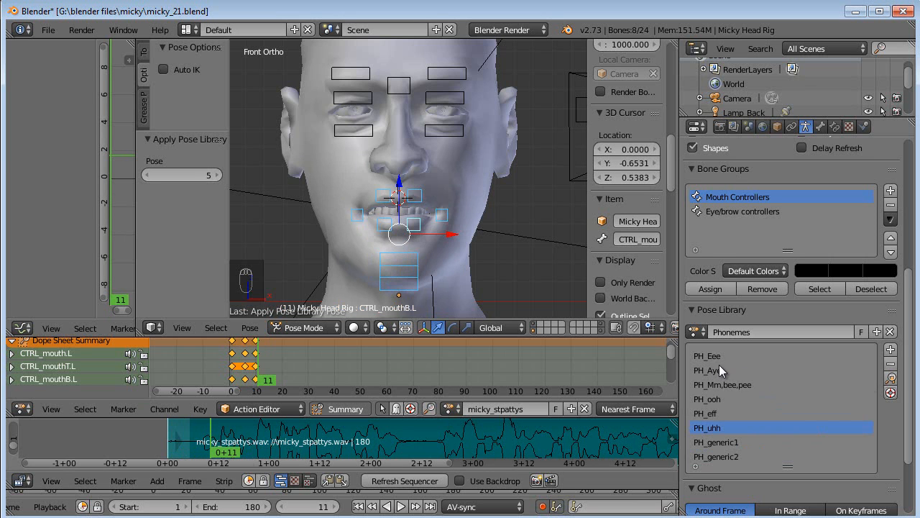
left_click(890, 378)
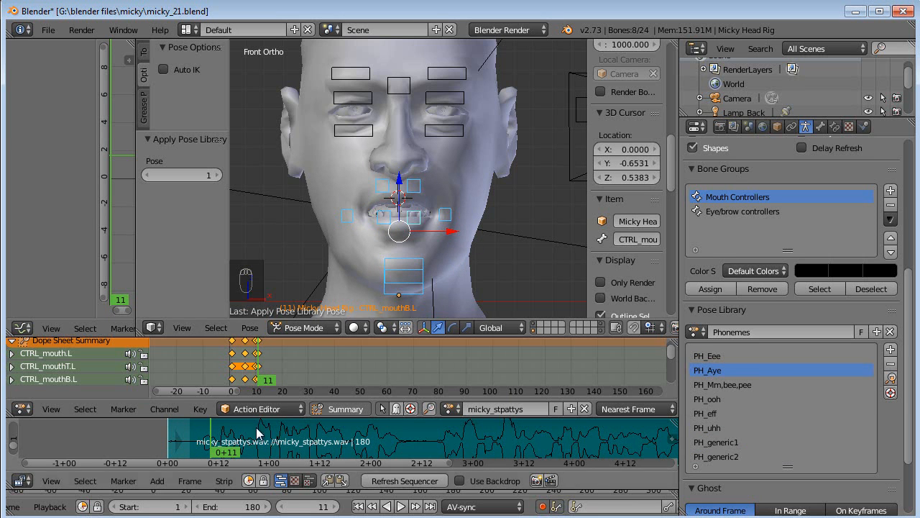
Scrub the voice strip to frame 13 and apply the PH_Mm,bee,pee library pose.
scroll(252, 361, "up", 5)
scroll(342, 363, "up", 3)
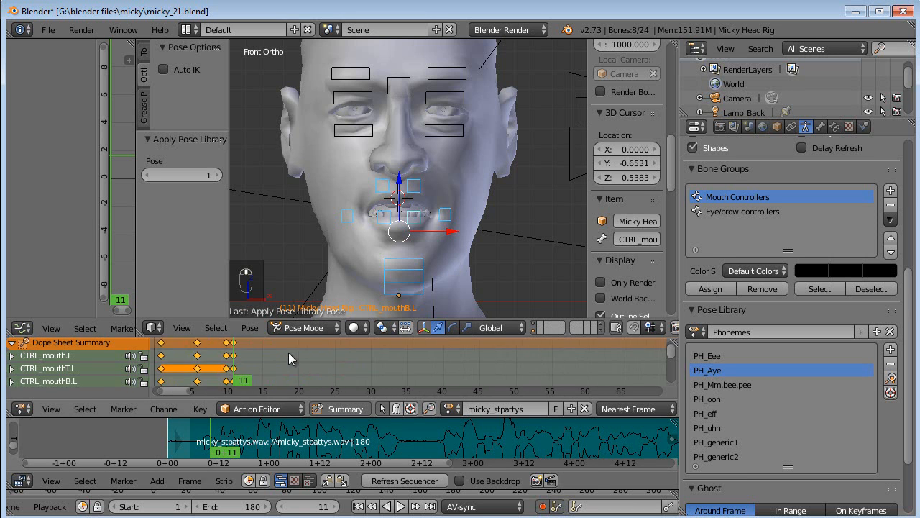
left_click_drag(215, 442, 218, 444)
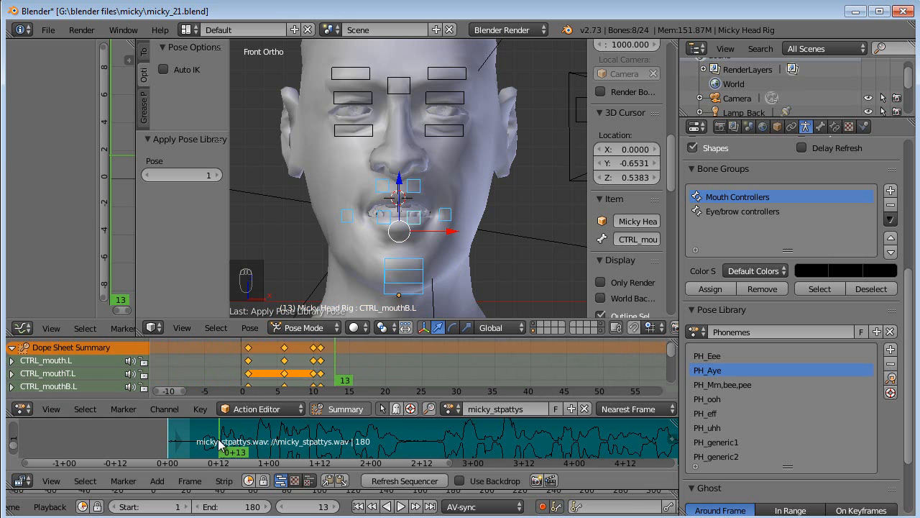
left_click(891, 378)
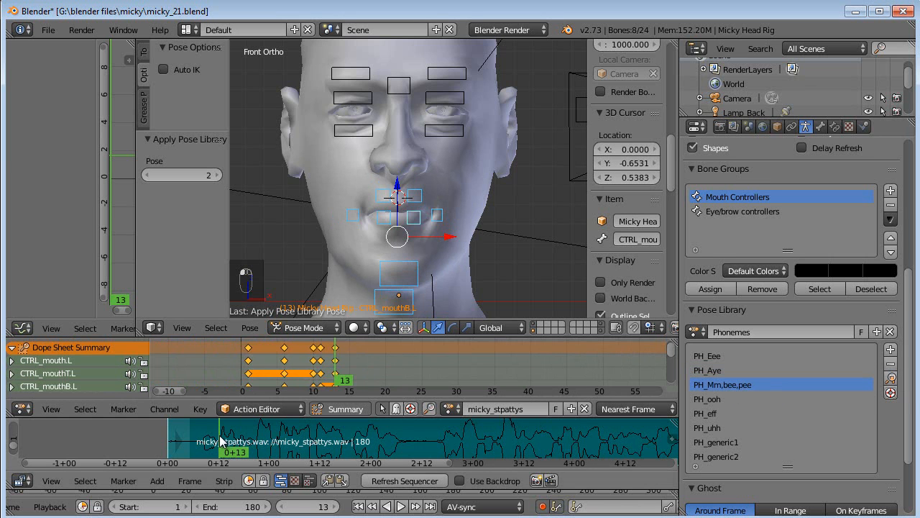
Key the PH_Aye pose at frame 15 and the PH_uhh pose at frame 17 from the pose library.
left_click_drag(223, 441, 229, 442)
left_click(723, 371)
left_click(891, 377)
left_click_drag(233, 436, 238, 436)
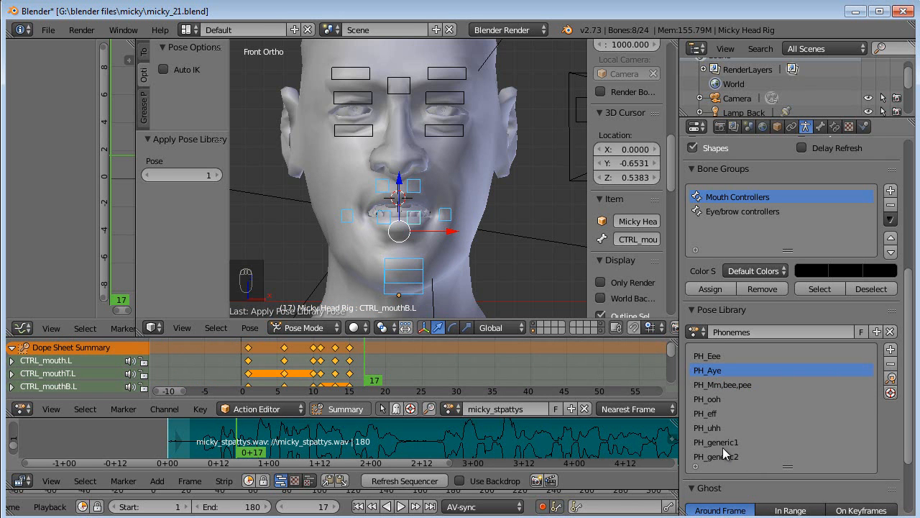
left_click(715, 428)
left_click(891, 377)
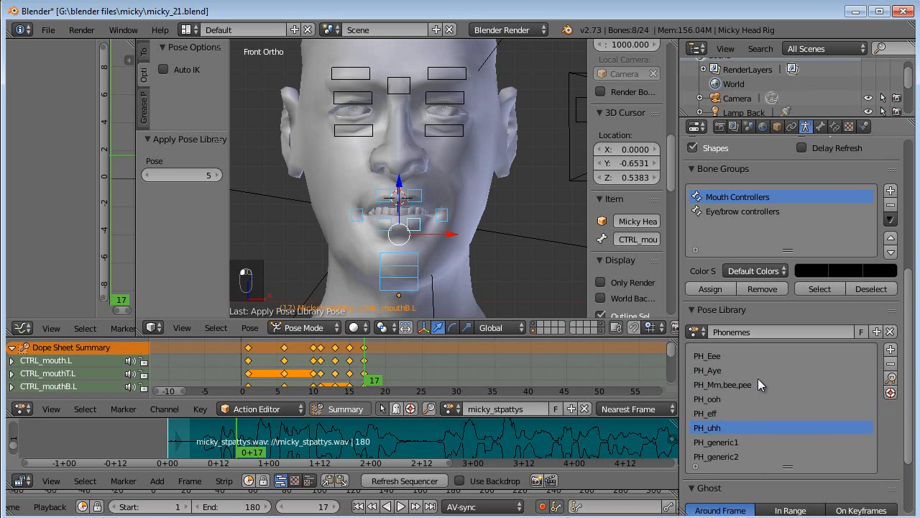
Apply the PH_Eee library pose at frame 19 and advance the playhead to frame 21.
left_click(246, 432)
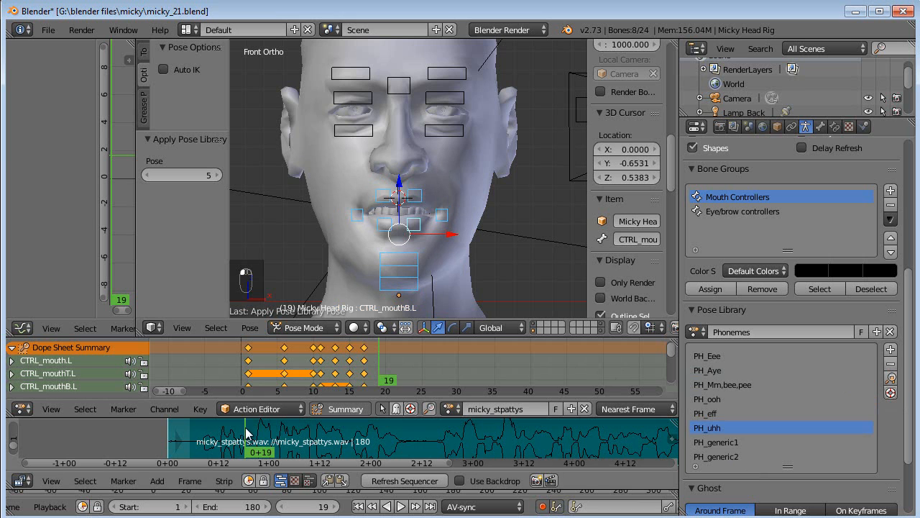
left_click(891, 378)
left_click_drag(247, 437, 254, 438)
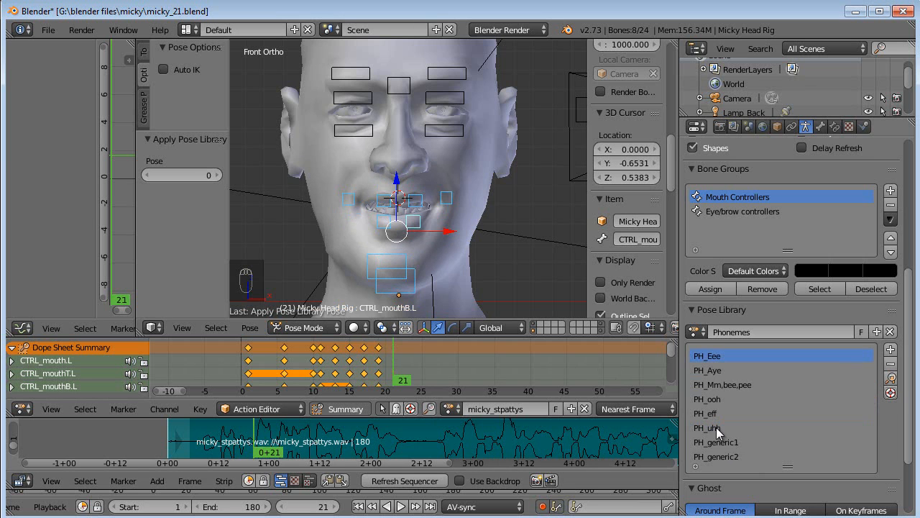
Key the PH_uhh pose at frames 21 and 26 and the PH_Aye pose at frame 23 from the pose library.
left_click(891, 393)
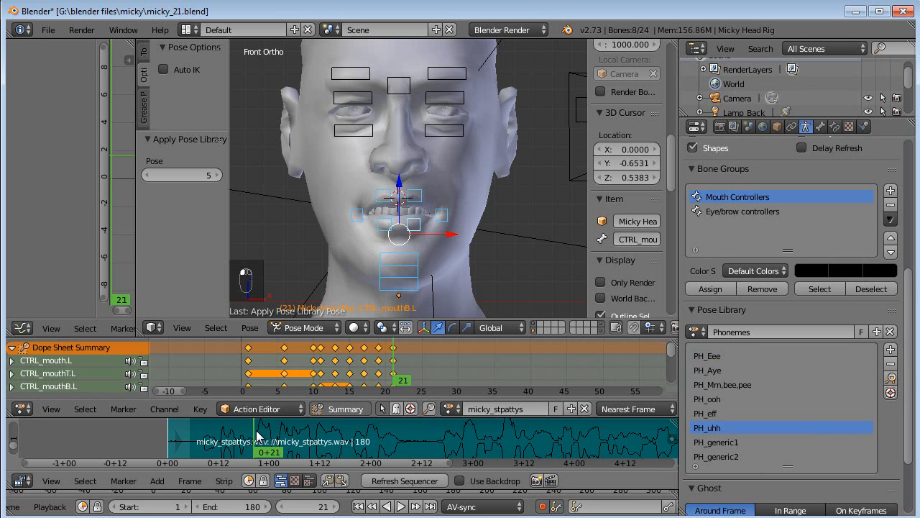
left_click_drag(256, 435, 262, 437)
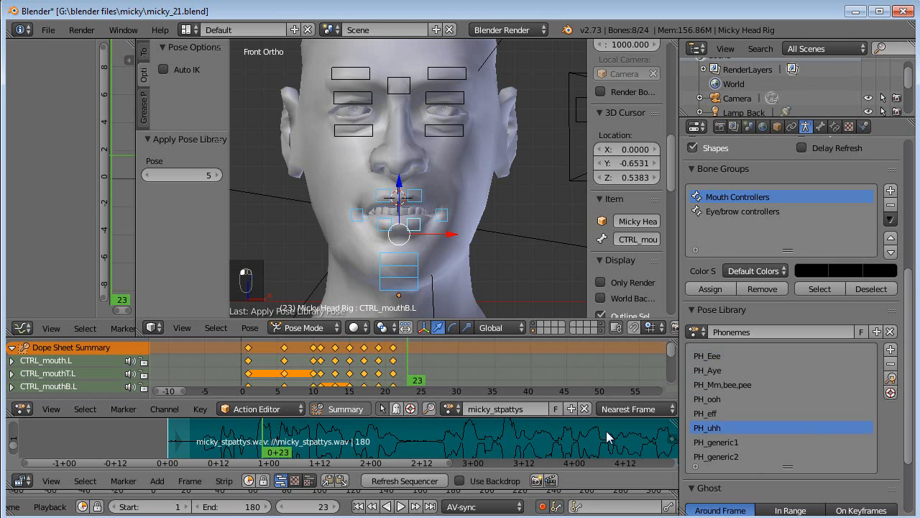
left_click(892, 377)
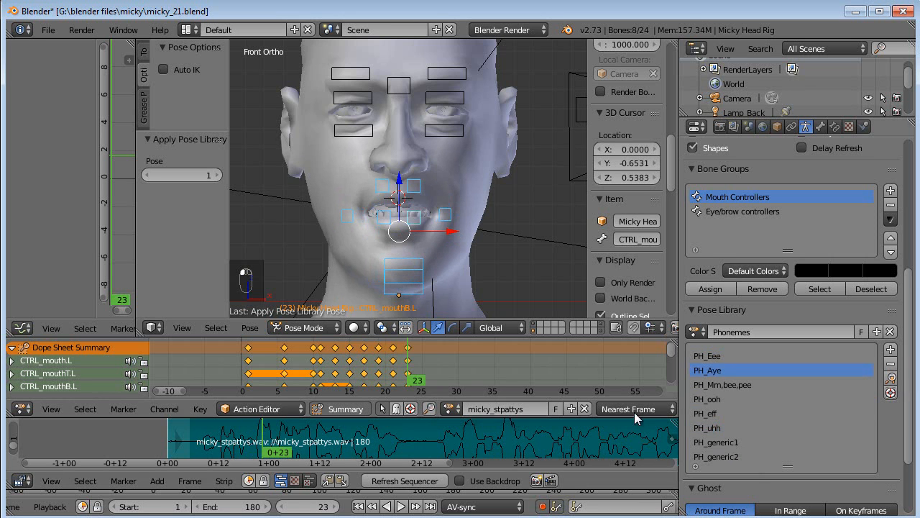
left_click_drag(265, 436, 274, 436)
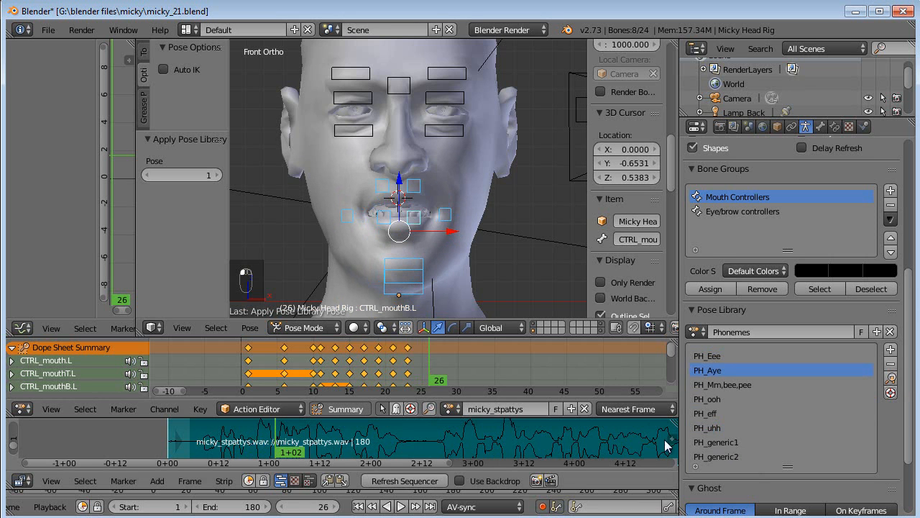
left_click(891, 378)
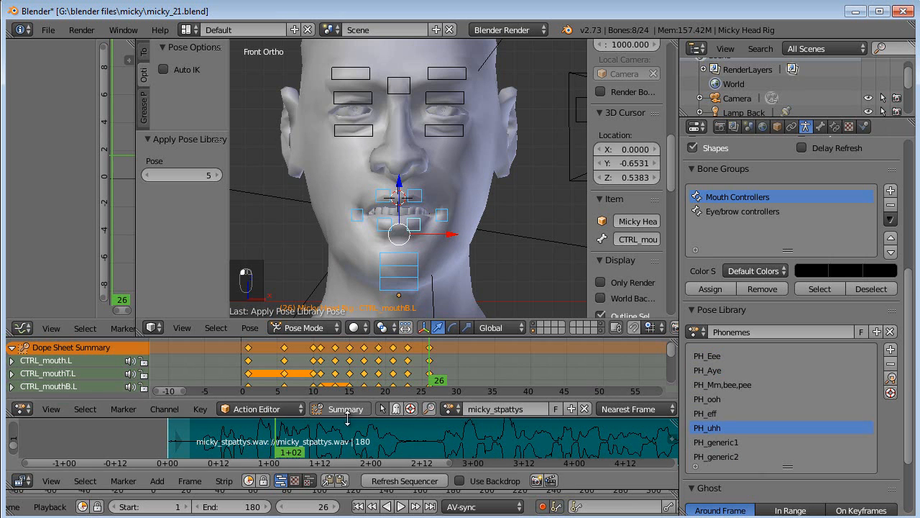
Try the PH_ooh library pose at frame 28 and replace it with the PH_uhh pose.
left_click(280, 436)
left_click(284, 437)
left_click(827, 400)
left_click(891, 379)
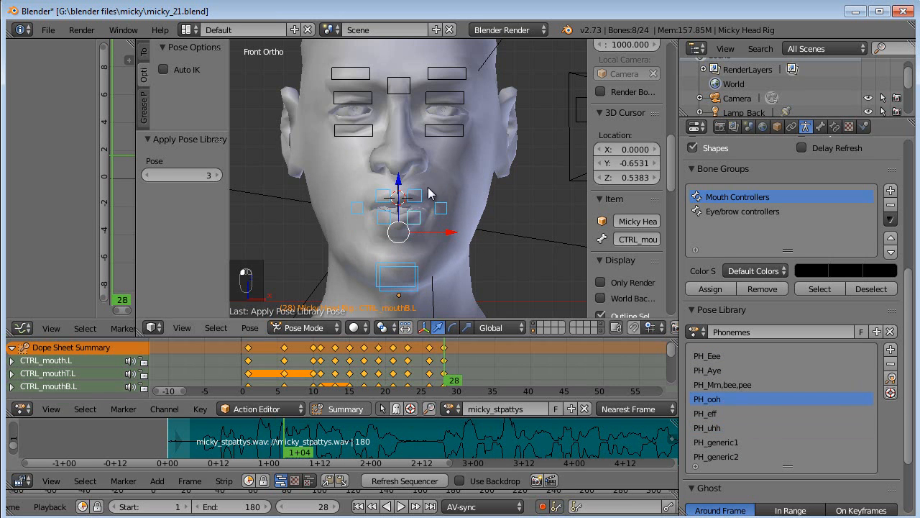
left_click(730, 427)
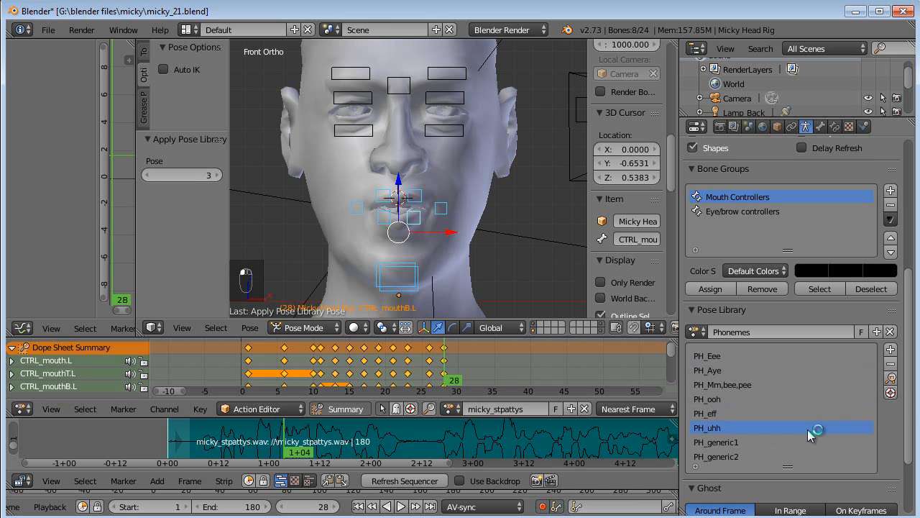
left_click(891, 378)
scroll(432, 367, "up", 2)
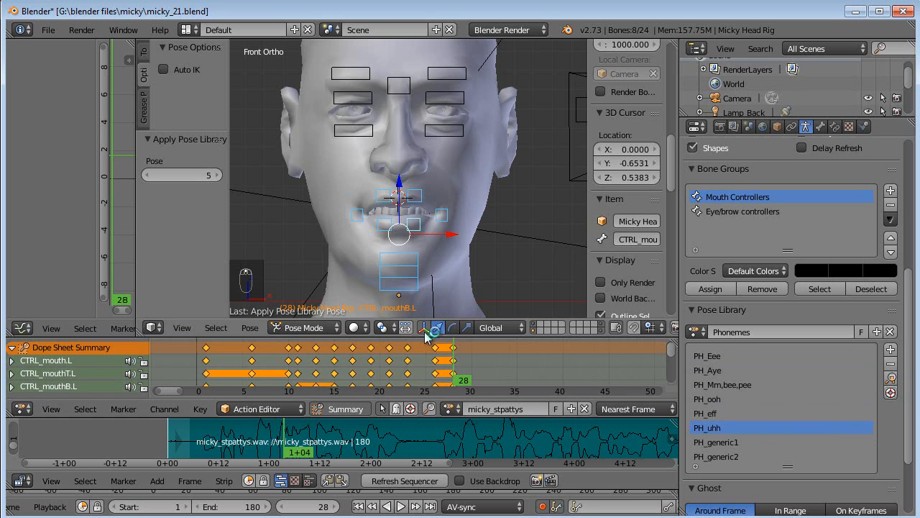
Return to frame 26, try the PH_generic1 pose there, and rekey the frame with the PH_generic2 pose.
left_click(438, 369)
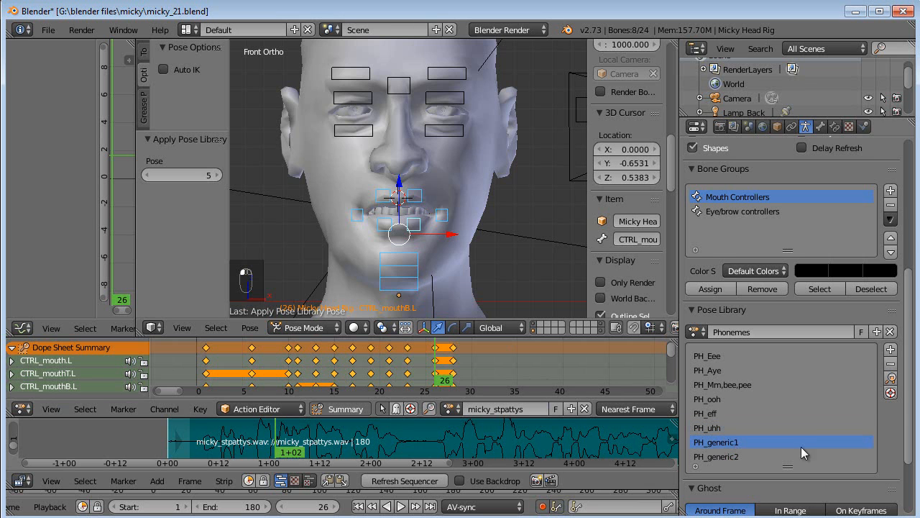
left_click(891, 379)
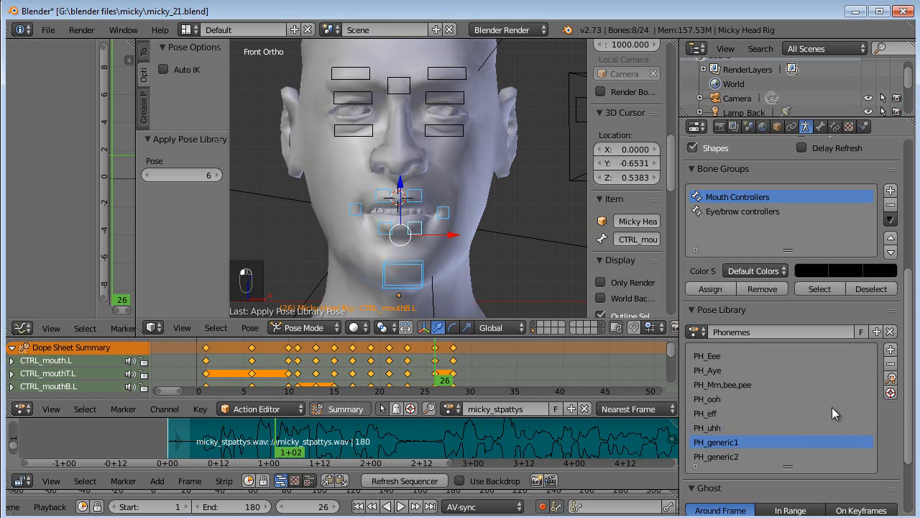
left_click(892, 378)
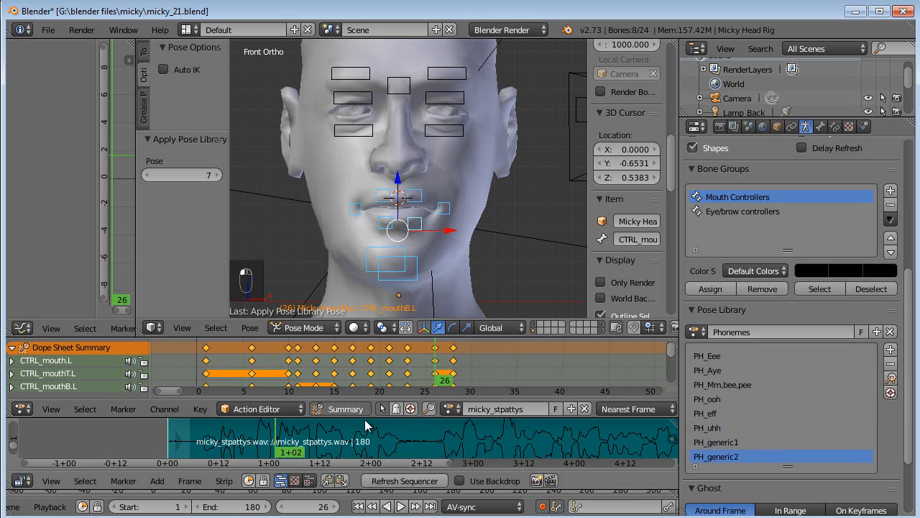
Scrub the voice strip to frame 30 and key the PH_Mm,bee,pee library pose.
left_click(284, 436)
left_click_drag(286, 435, 292, 436)
left_click(735, 385)
left_click(892, 380)
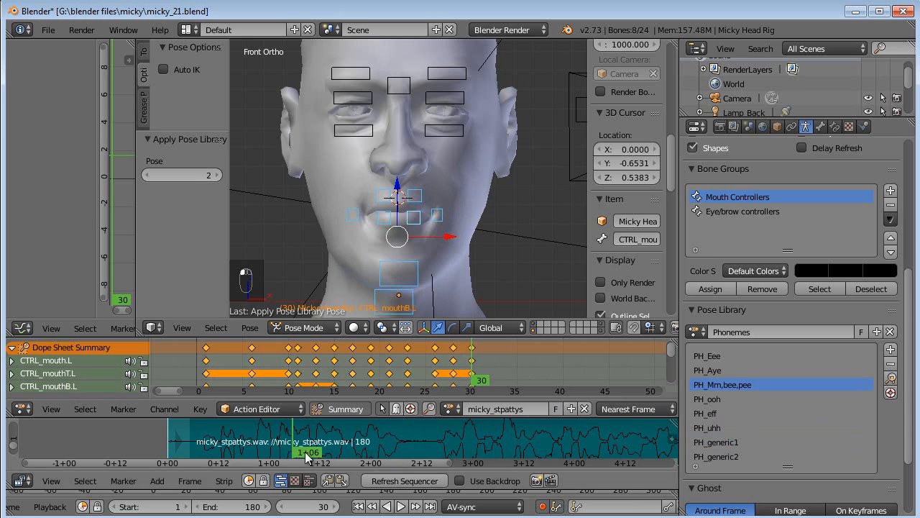
Key the PH_uhh pose at frame 32 and the PH_Mm,bee,pee pose at frame 35 from the pose library.
left_click_drag(294, 431, 317, 435)
left_click(718, 428)
left_click(891, 378)
left_click(719, 384)
left_click(892, 378)
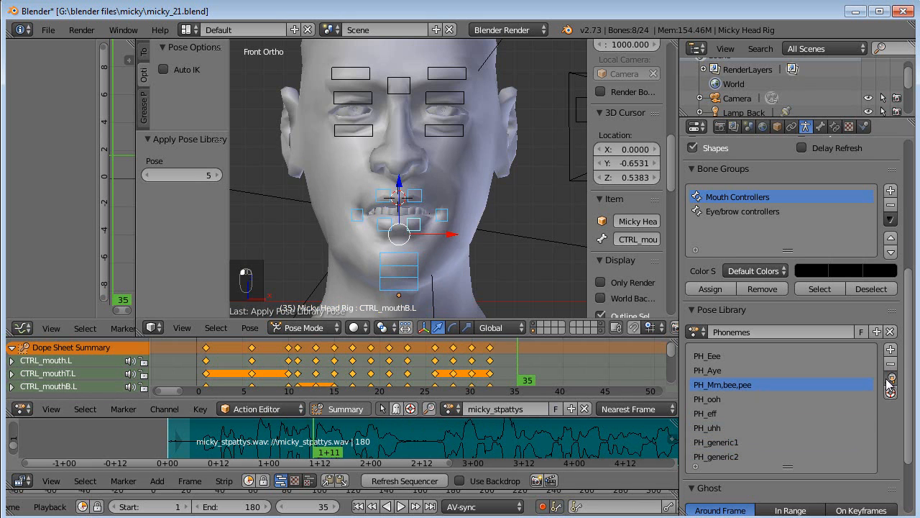
Play the animation from frame 1 with the voice strip to check the lip-sync, and stop playback.
left_click_drag(313, 432, 331, 432)
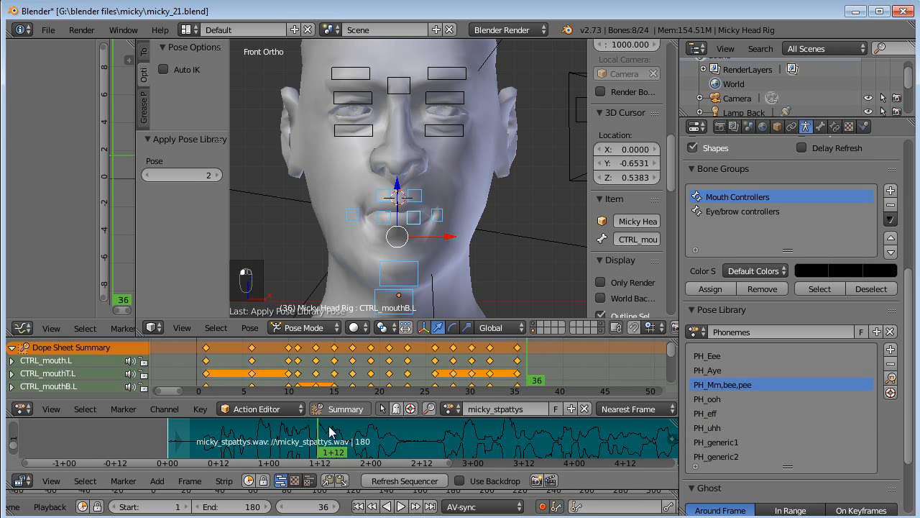
left_click(358, 506)
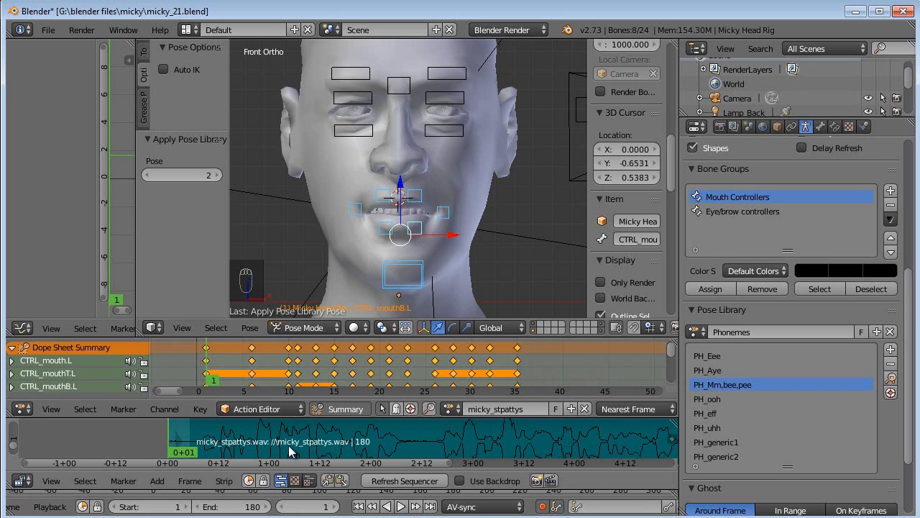
left_click(319, 451)
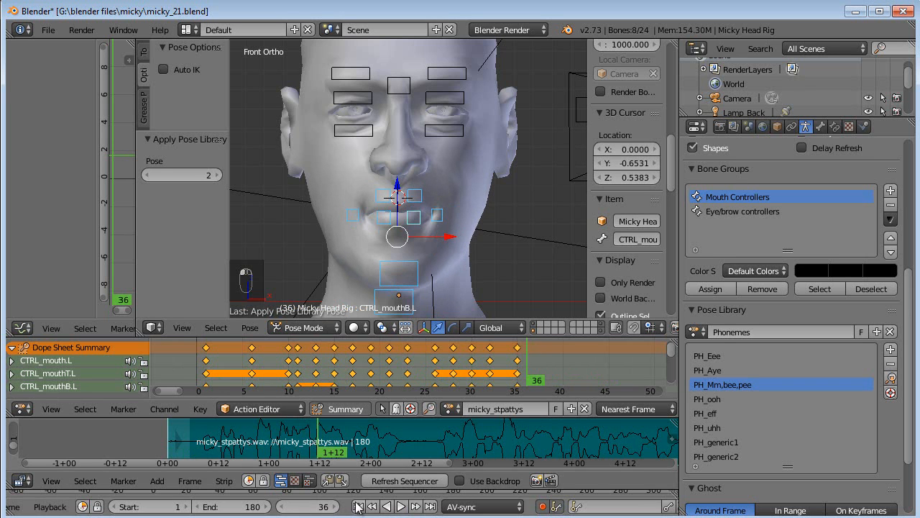
left_click(358, 506)
left_click(401, 507)
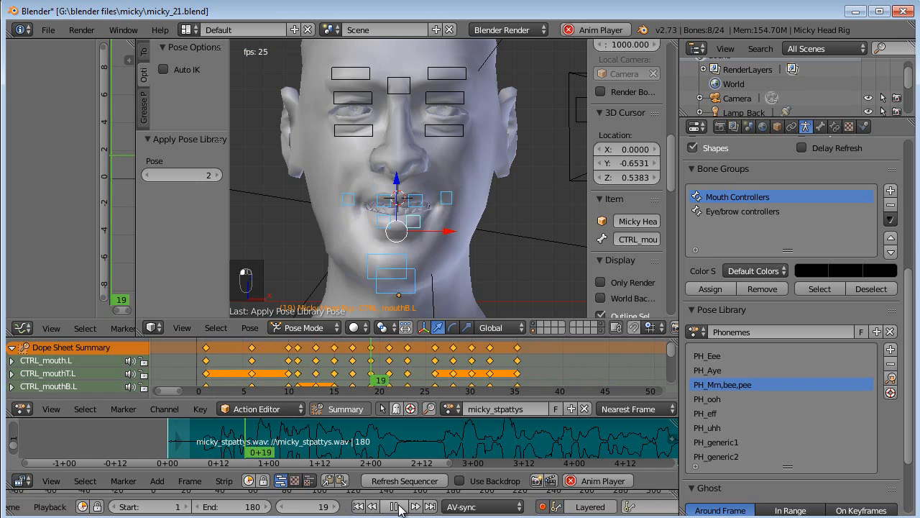
left_click(399, 507)
Key the PH_Aye pose at frames 37 and 42 and the PH_uhh pose at frame 40 from the pose library.
left_click_drag(267, 433, 361, 432)
left_click(712, 371)
left_click(891, 378)
left_click(712, 428)
left_click(891, 379)
left_click(345, 434)
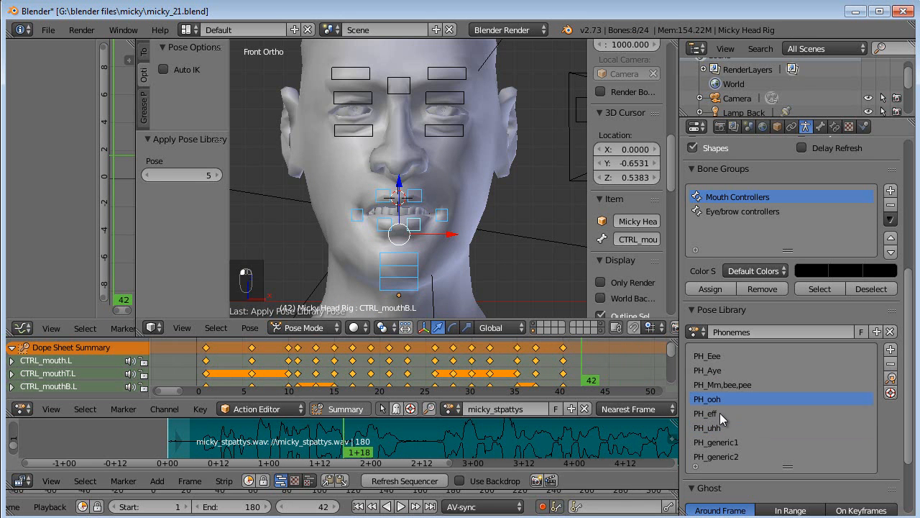
left_click(891, 378)
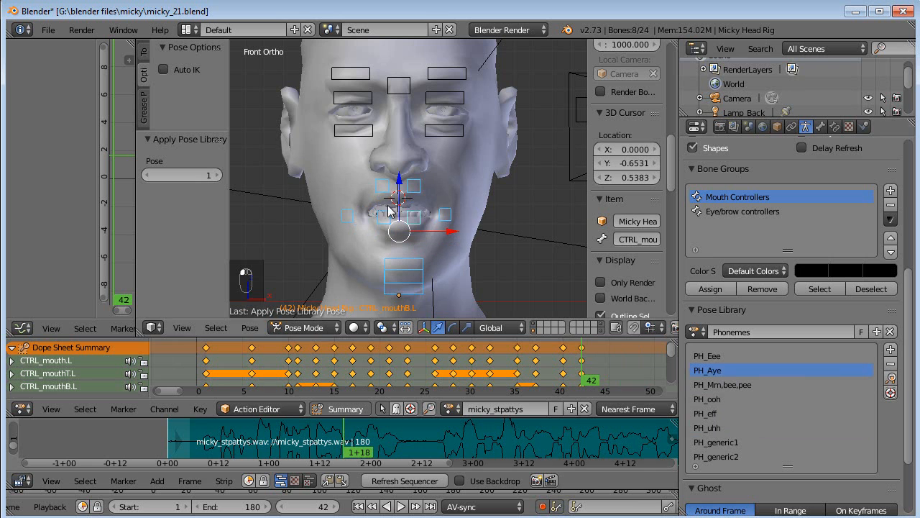
Scrub the voice strip back to frame 40 and rekey it with the PH_Aye library pose.
scroll(487, 359, "right", 5, "ctrl")
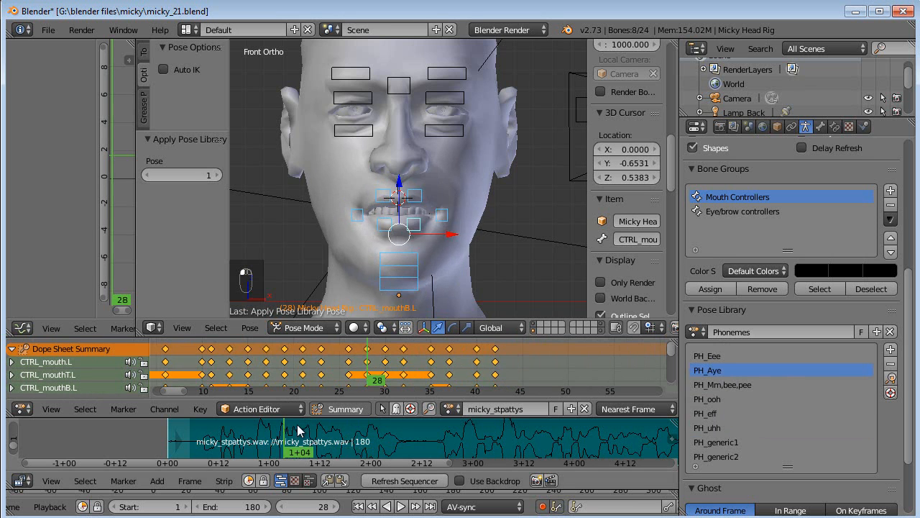
left_click(340, 430)
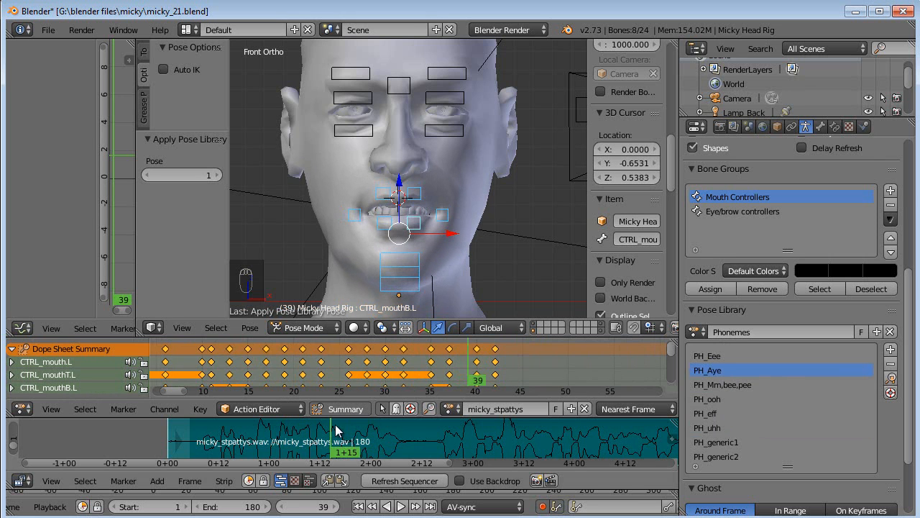
left_click(335, 432)
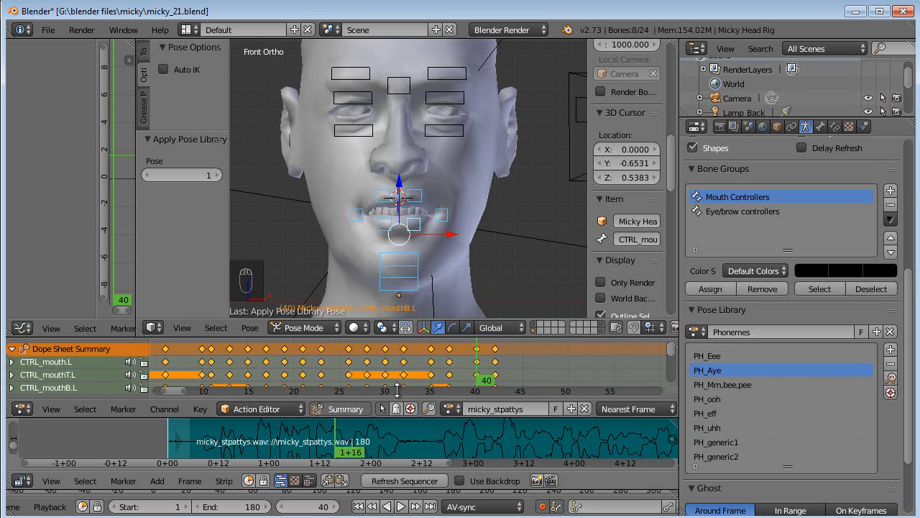
left_click(890, 378)
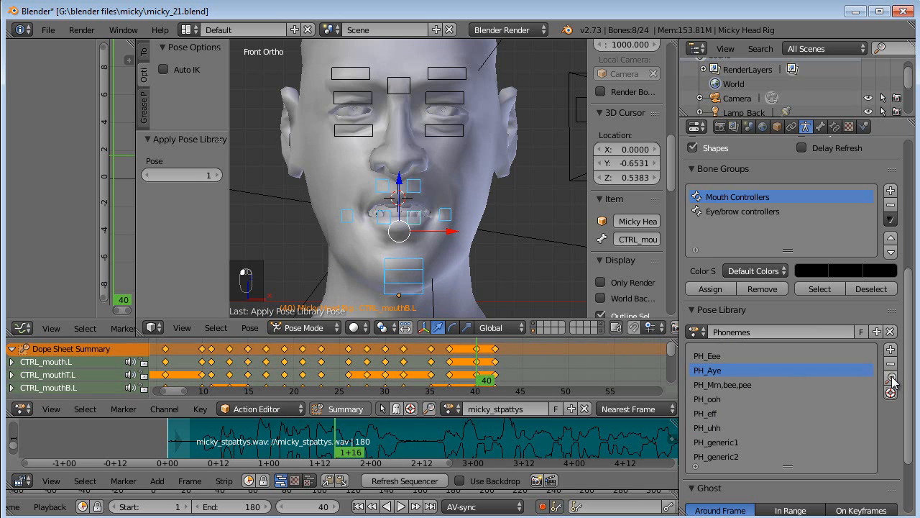
Scrub to frame 38 and key the PH_uhh pose from the pose library.
left_click(450, 358)
left_click_drag(283, 431, 333, 436)
left_click(712, 428)
left_click(891, 378)
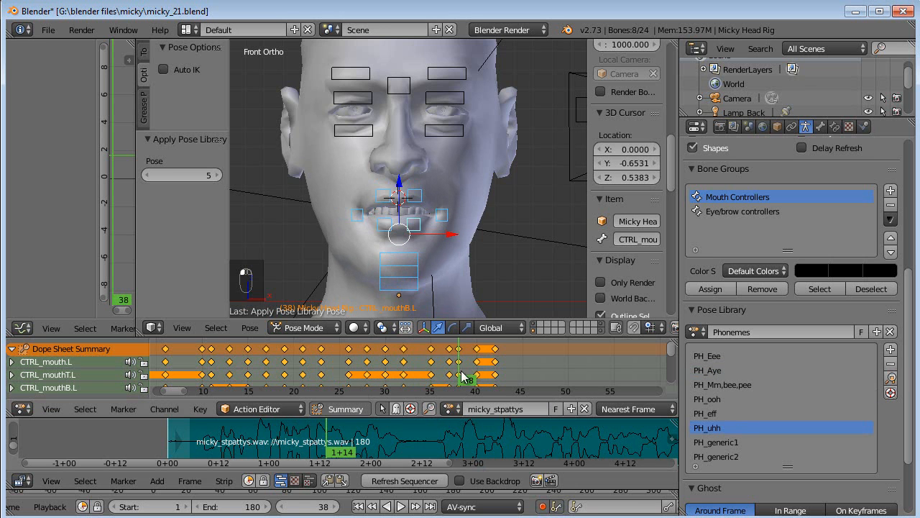
Move to frame 42, try the PH_generic2 pose, and rekey the frame with the PH_generic1 pose.
left_click_drag(454, 367, 496, 367)
left_click(731, 456)
left_click(891, 378)
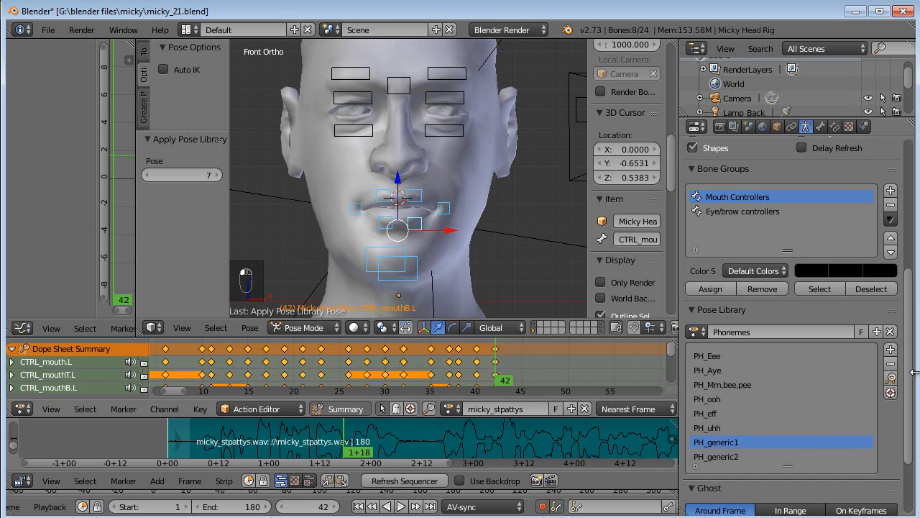
left_click(891, 378)
Key the PH_uhh pose at frame 45 and the PH_Aye pose at frame 47 from the pose library.
left_click(358, 435)
left_click_drag(357, 430, 357, 430)
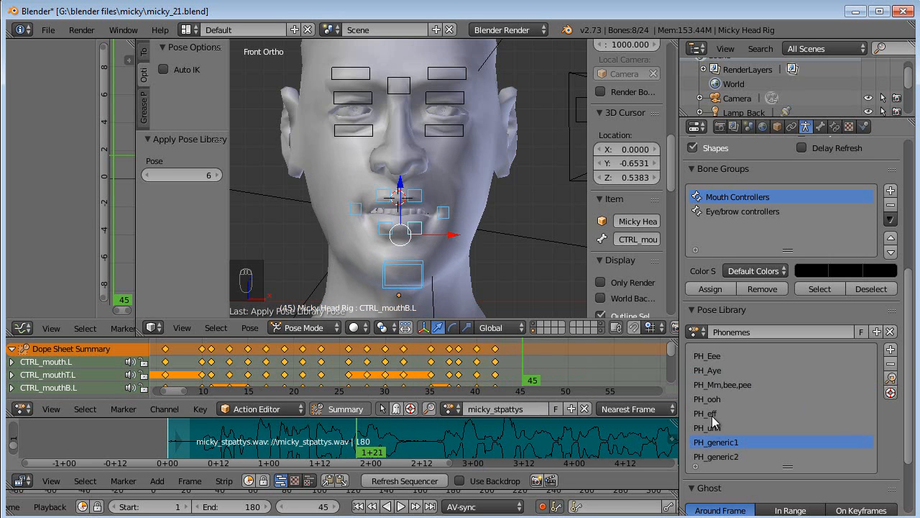
left_click(891, 378)
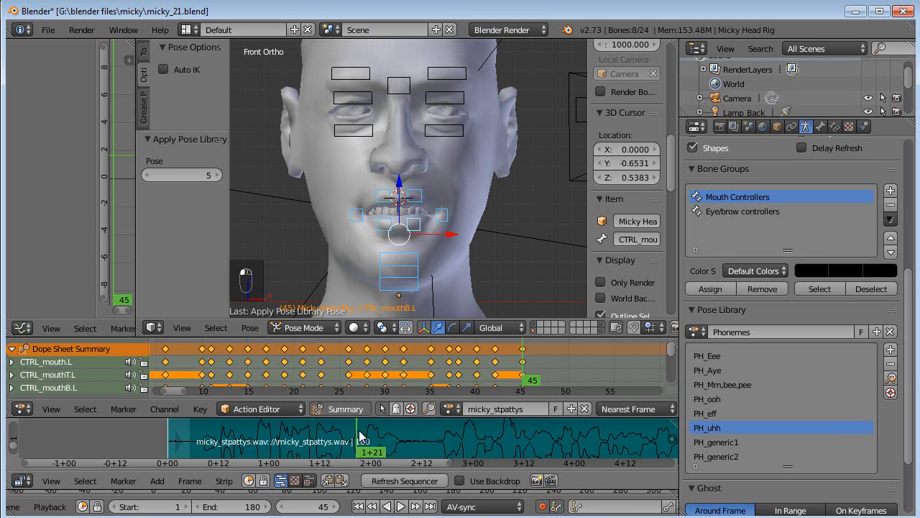
left_click_drag(360, 434, 364, 439)
left_click(710, 371)
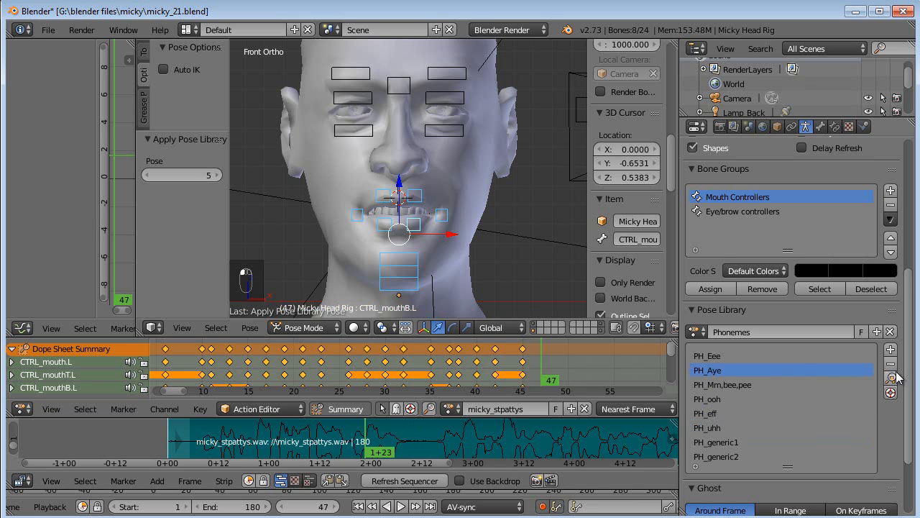
left_click(892, 379)
Rename the PH_eff library pose as "PH_eff, vee" and key it at frame 49.
left_click(375, 439)
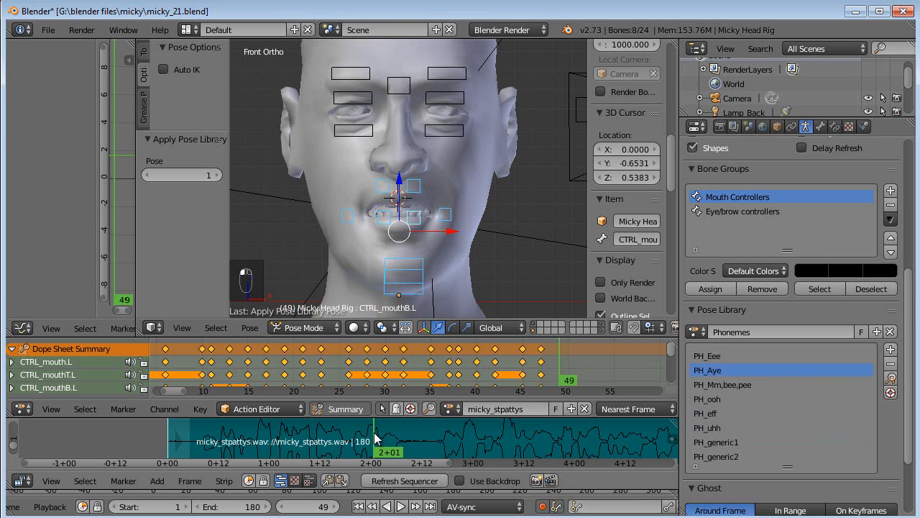
scroll(771, 410, "down", 2)
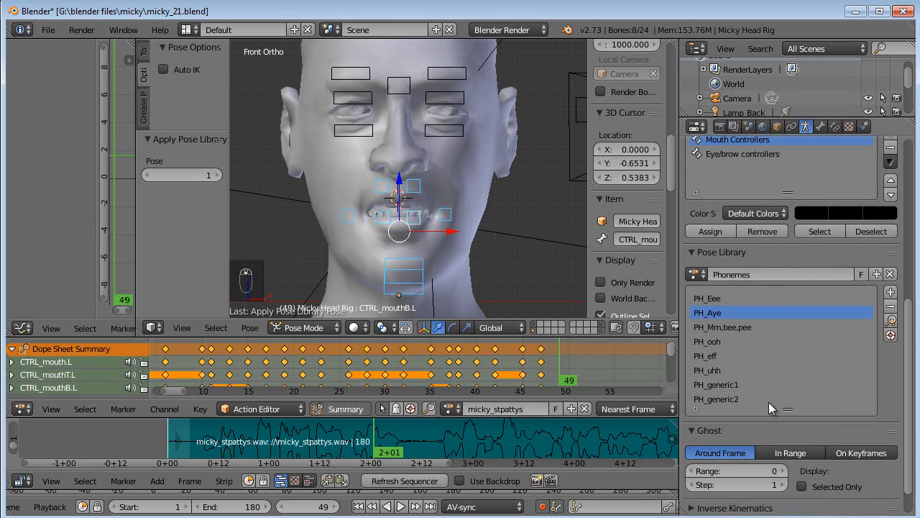
double_click(723, 356)
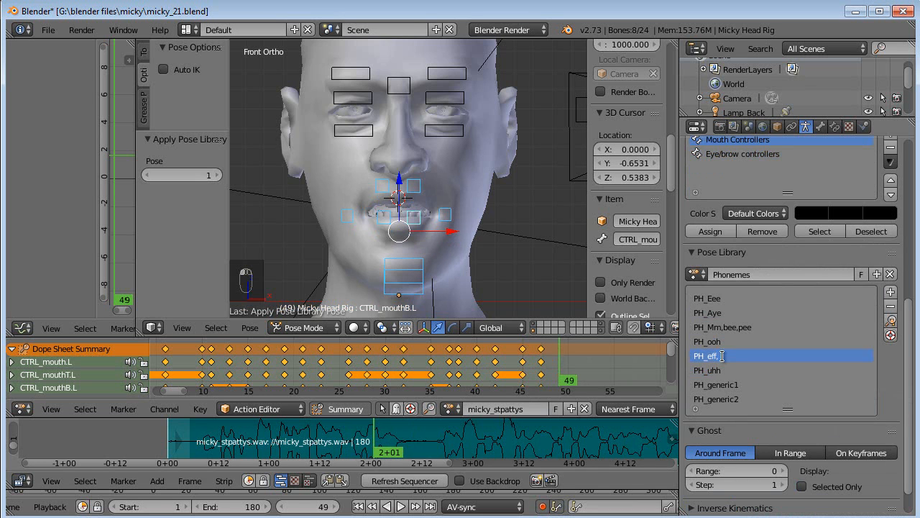
type("e")
key("Return")
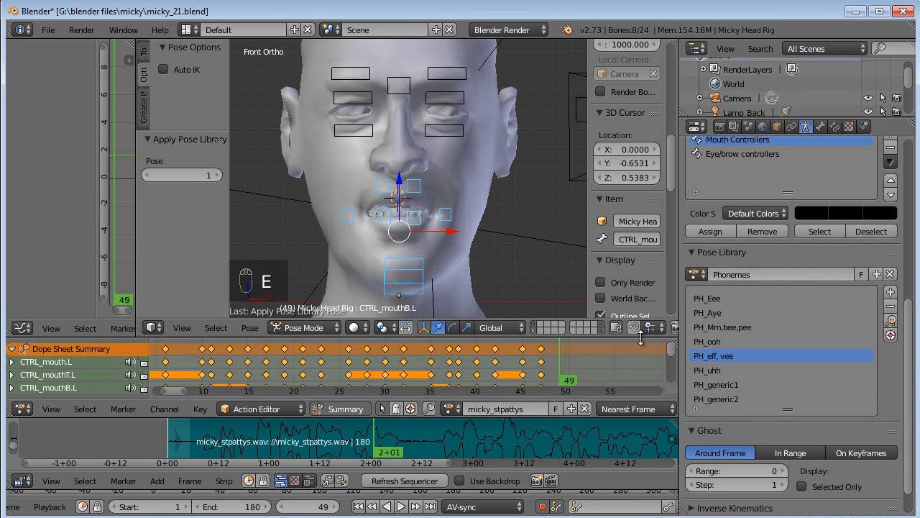
left_click(891, 320)
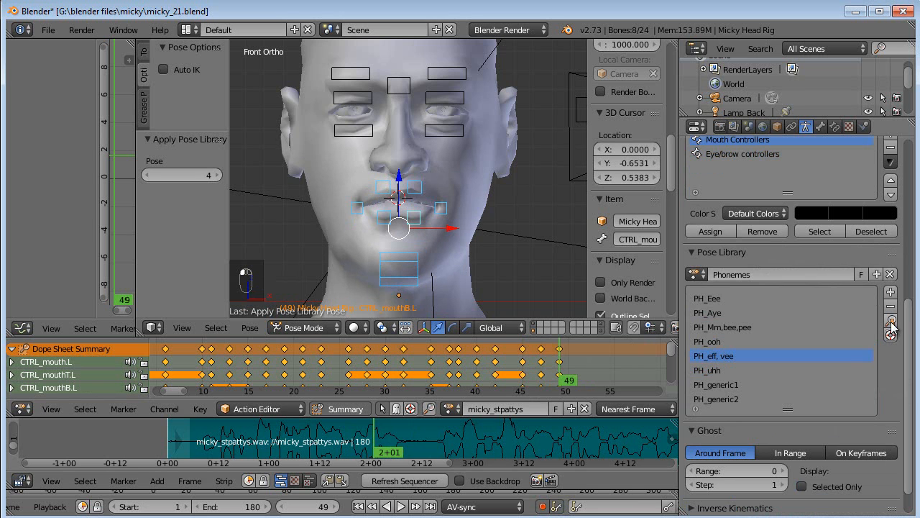
Move to frame 51, try the PH_Aye pose, and rekey the frame with the PH_uhh pose.
left_click(382, 437)
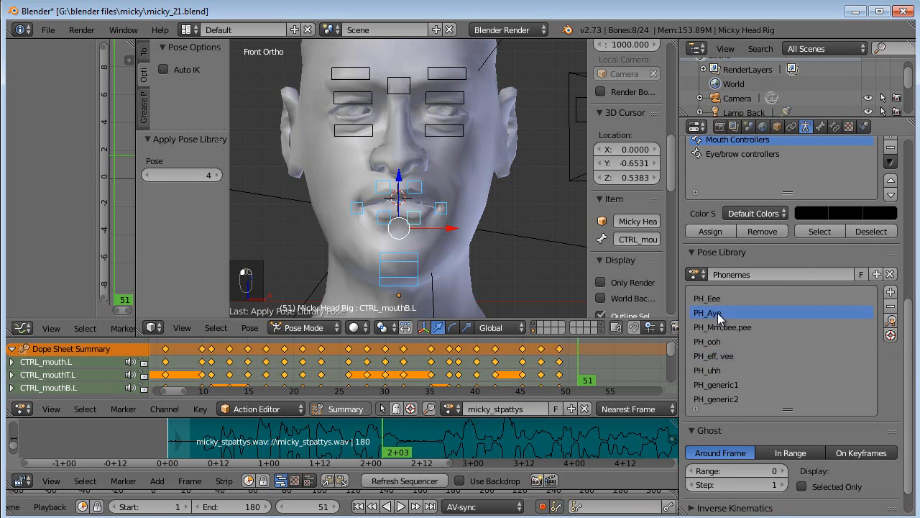
left_click(892, 323)
left_click(719, 371)
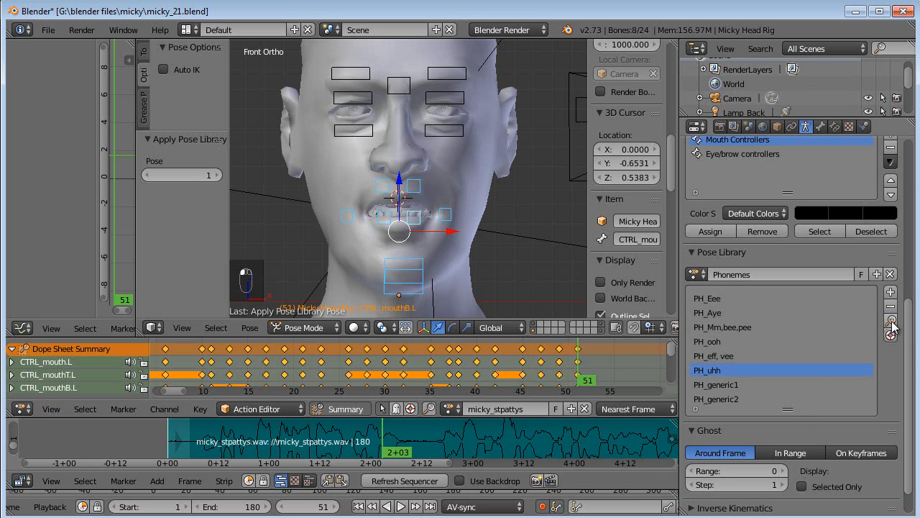
left_click(891, 322)
Key the PH_generic2 pose at frame 61 and the PH_generic1 pose at frame 64 from the pose library.
left_click_drag(389, 441, 427, 443)
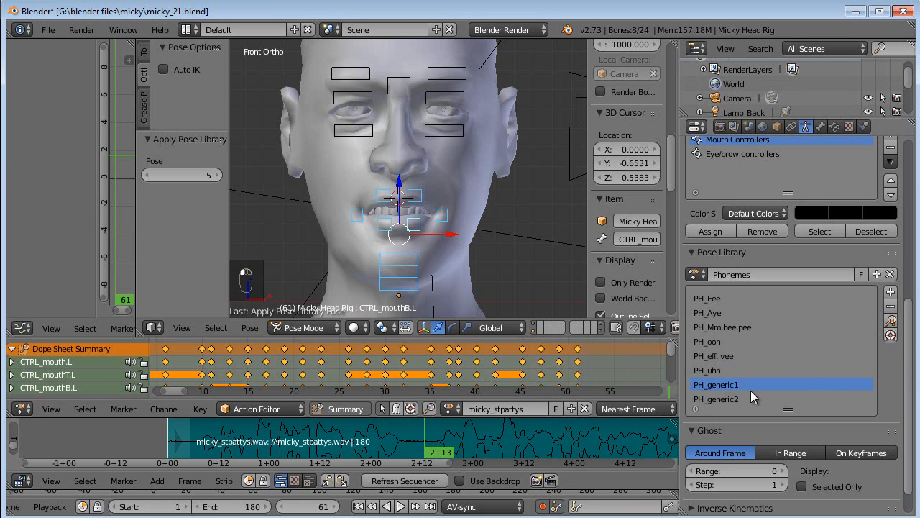
left_click(891, 320)
left_click(430, 444)
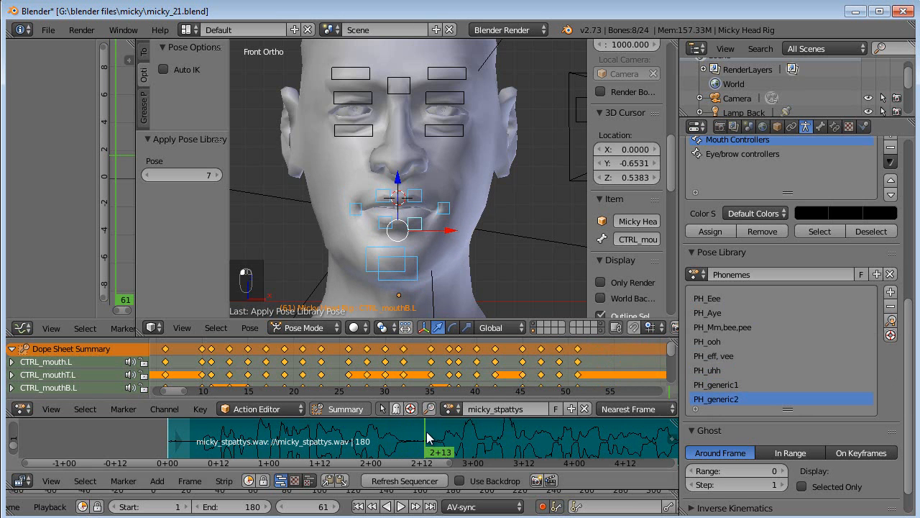
left_click_drag(432, 436, 451, 438)
left_click(890, 323)
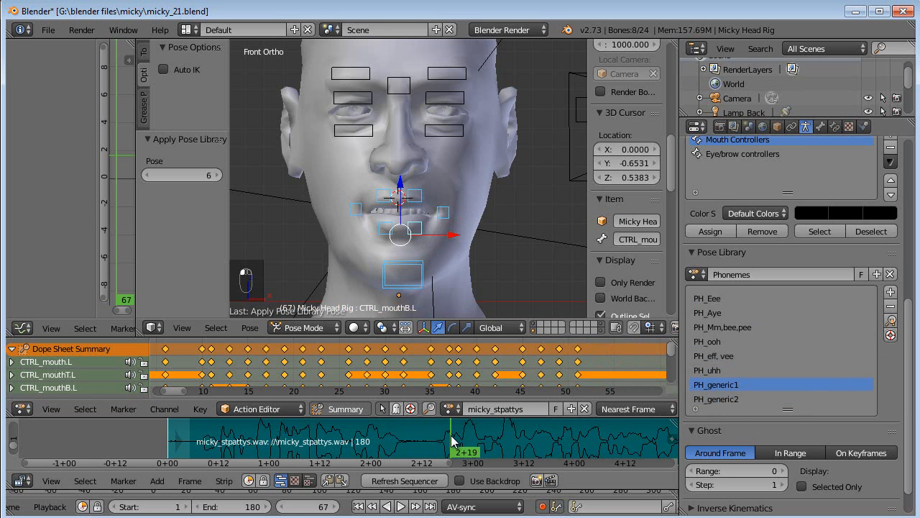
Key the PH_ooh pose at frame 67 and the PH_Mm,bee,pee pose at frame 70.
left_click(890, 323)
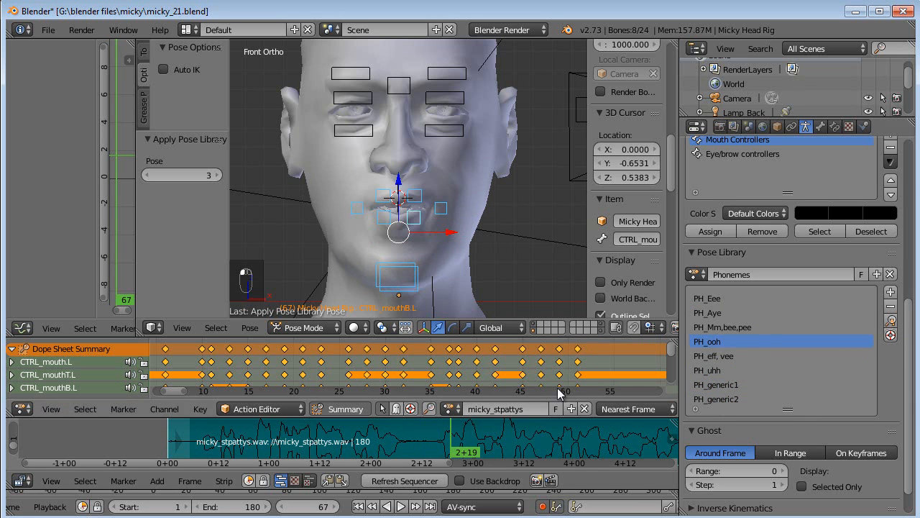
left_click(457, 431)
left_click(461, 431)
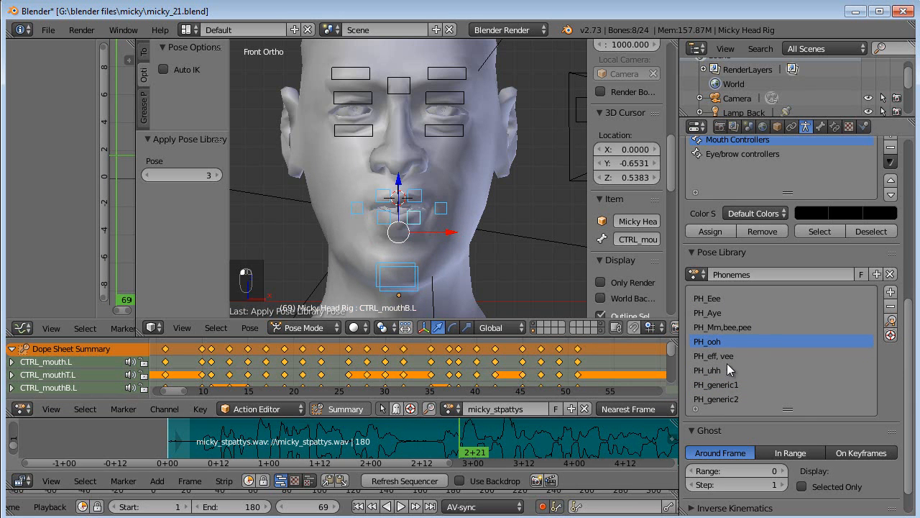
left_click(464, 432)
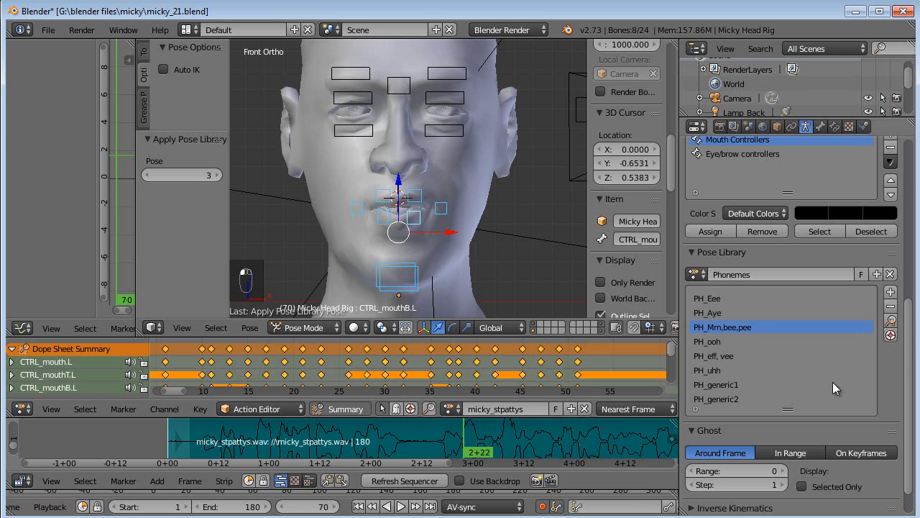
left_click(890, 325)
Key the PH_Eee pose at frame 72 and the PH_eff, vee pose at frame 73 along the waveform.
scroll(431, 438, "right", 3)
left_click(379, 440)
left_click(383, 441)
left_click(712, 297)
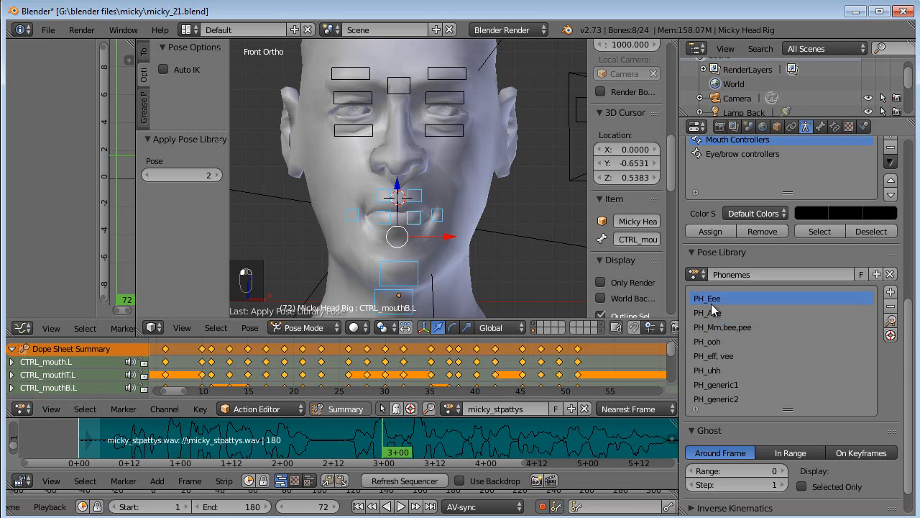
left_click(891, 320)
left_click(388, 440)
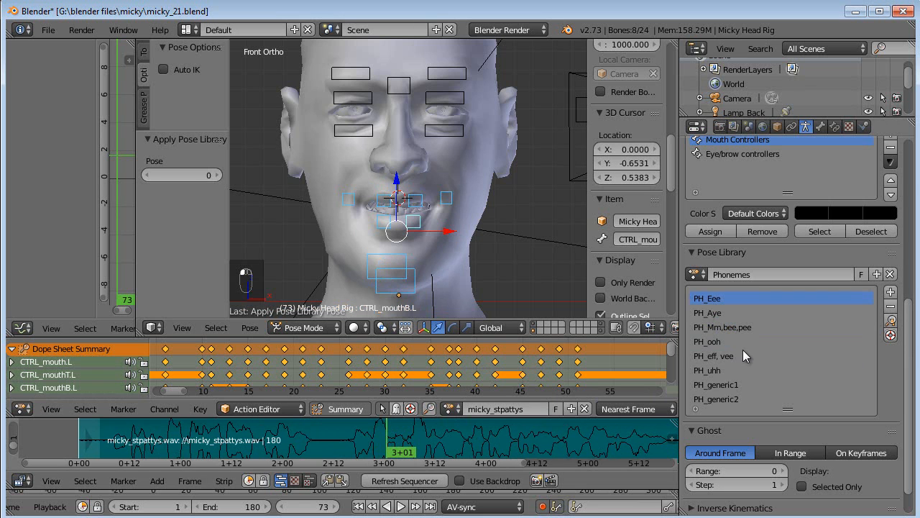
left_click(891, 320)
Key library poses at frames 75, 78 and 80, using PH_Aye for frames 75 and 80.
left_click_drag(392, 443, 397, 446)
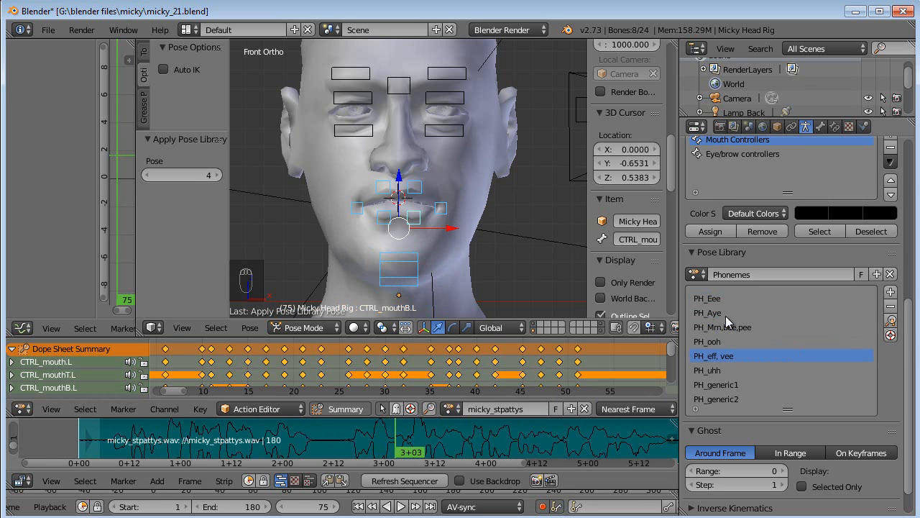
left_click(891, 320)
left_click_drag(392, 442, 408, 442)
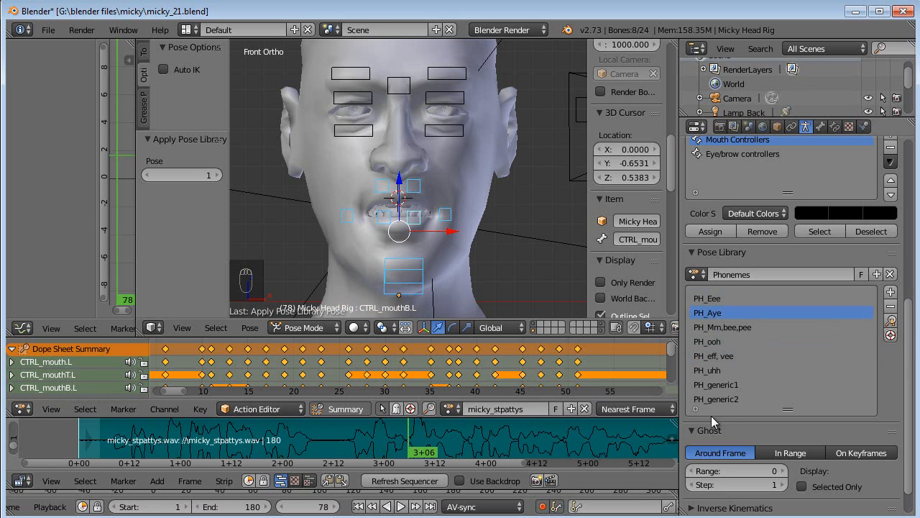
left_click(892, 320)
mouse_move(413, 435)
left_mouse_down()
mouse_move(443, 435)
mouse_move(411, 442)
mouse_move(429, 439)
left_mouse_up()
left_click(899, 327)
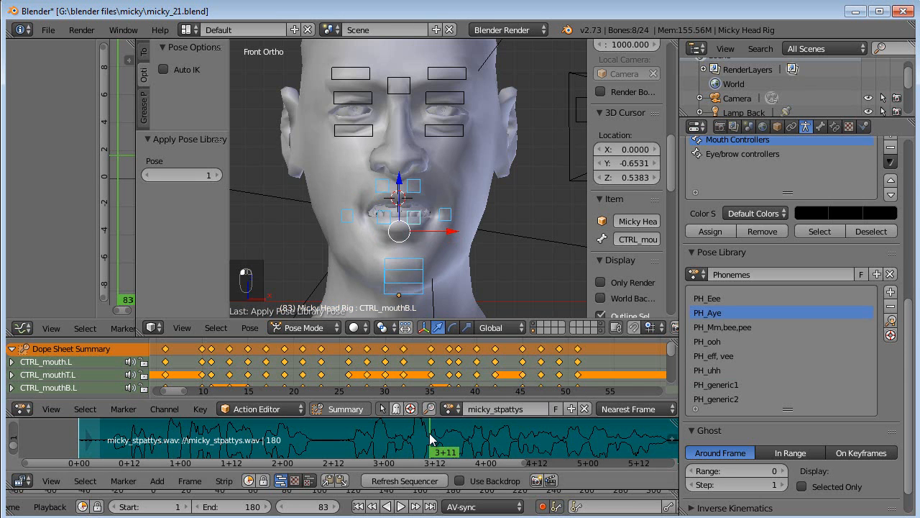
Key the PH_Mm,bee,pee pose at frame 83 and the PH_uhh pose at frame 84.
left_click(890, 321)
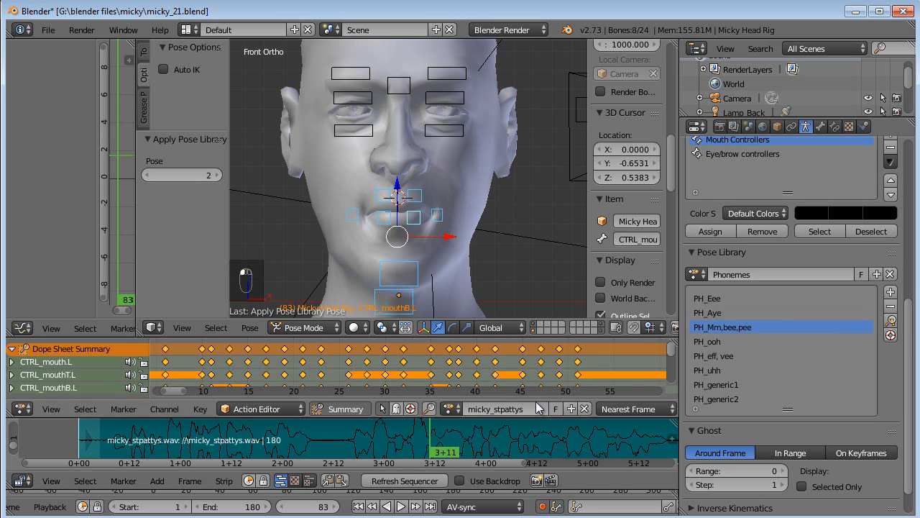
key("Right")
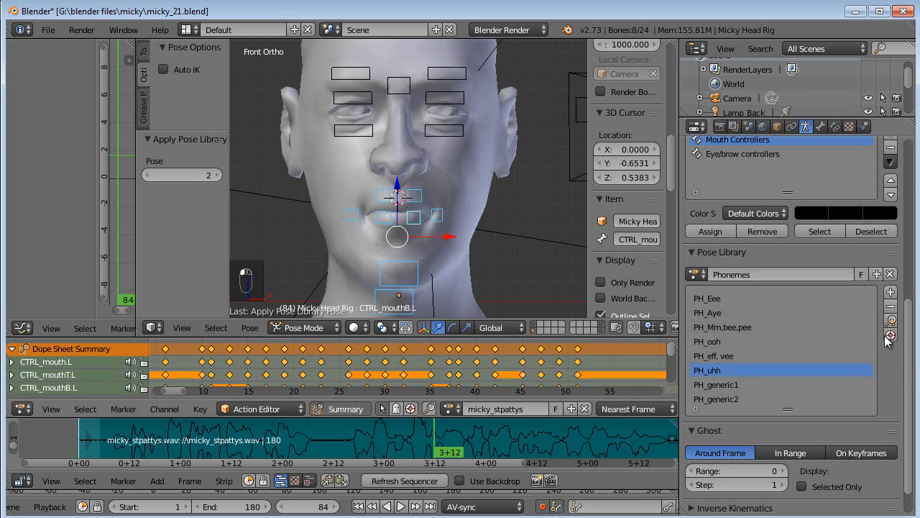
left_click(890, 321)
Scrub to frame 87, try the PH_uhh pose, and rekey the frame with the PH_generic1 pose.
mouse_move(438, 440)
left_mouse_down()
mouse_move(469, 440)
mouse_move(453, 442)
left_mouse_up()
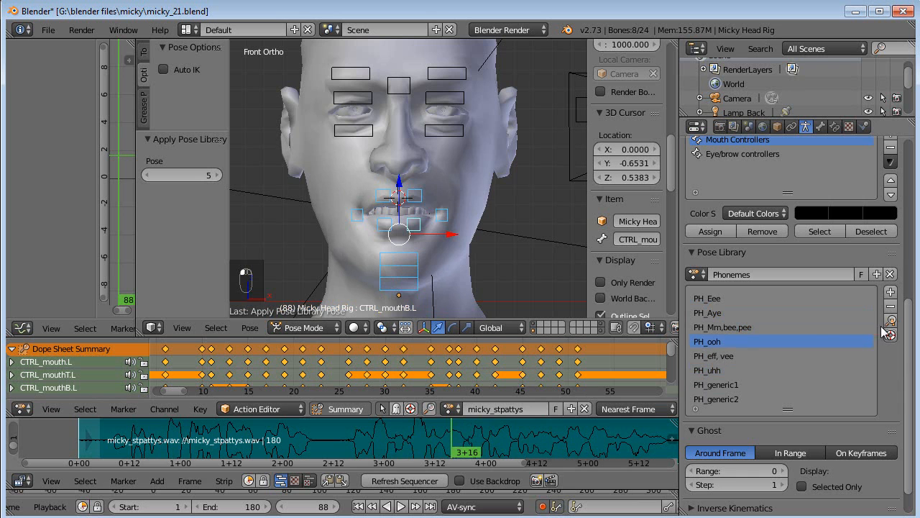
mouse_move(452, 440)
left_mouse_down()
mouse_move(432, 441)
mouse_move(448, 441)
left_mouse_up()
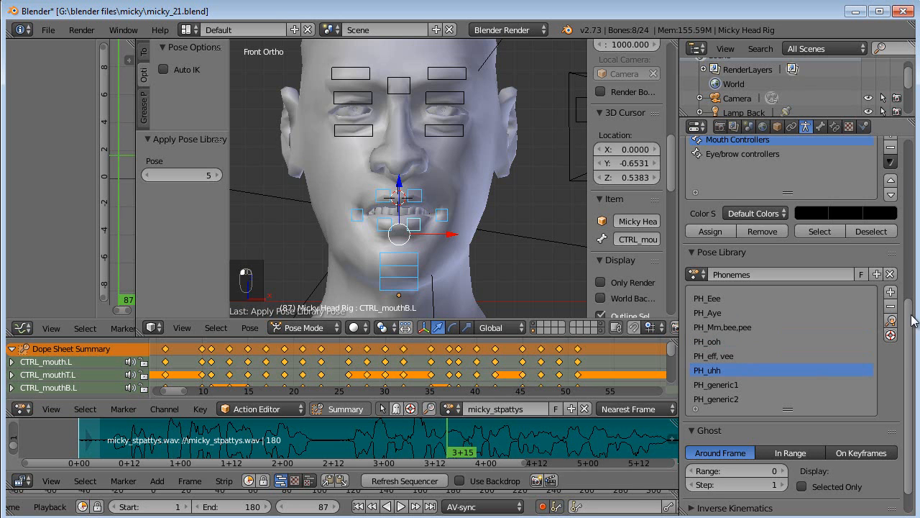
middle_click_drag(570, 359, 162, 358)
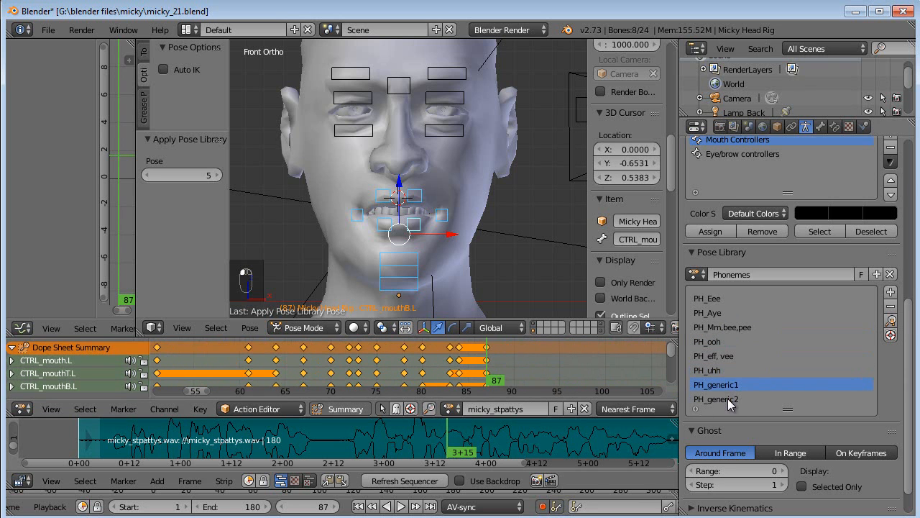
left_click(891, 335)
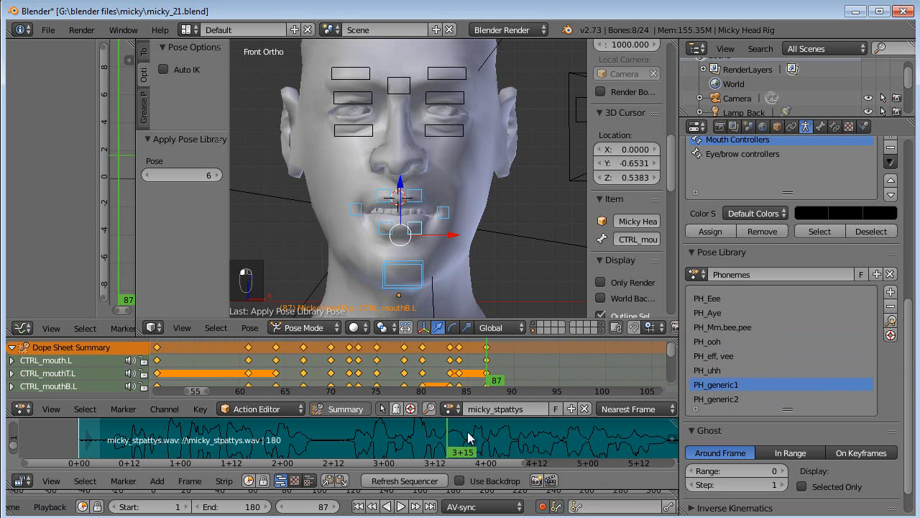
Key the PH_ooh pose at frame 89 and the PH_uhh pose at frame 91.
left_click_drag(452, 440, 457, 440)
left_click(852, 342)
left_click(892, 335)
left_click(463, 440)
left_click(464, 441)
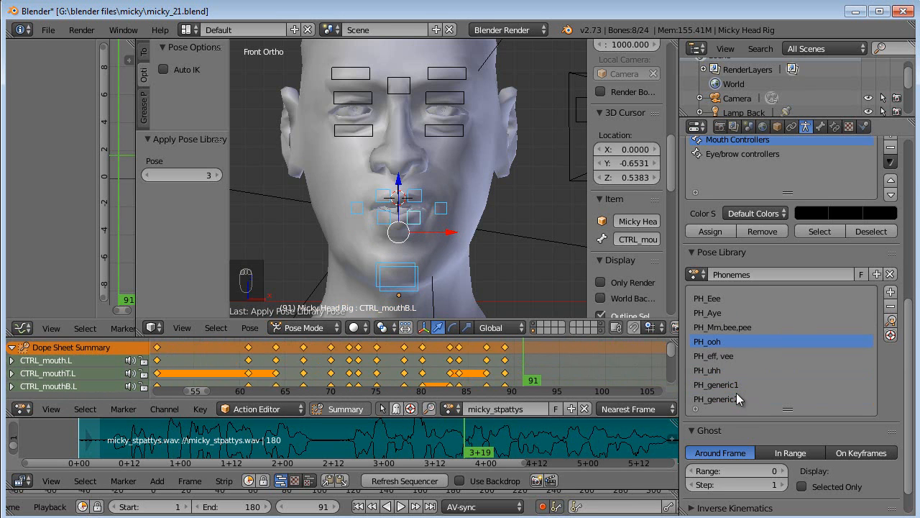
left_click(892, 321)
Key the PH_Aye pose at frame 94 and the PH_Mm,bee,pee pose at frame 95.
left_click(478, 440)
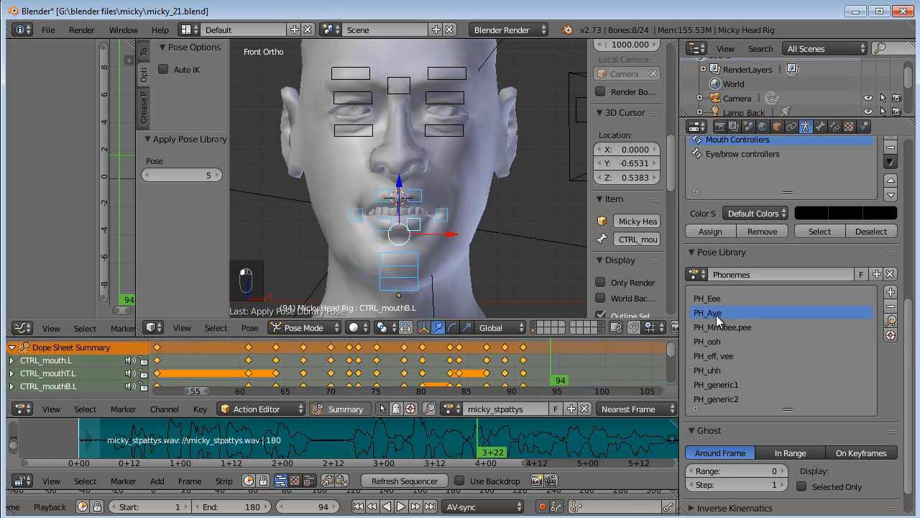
left_click(891, 321)
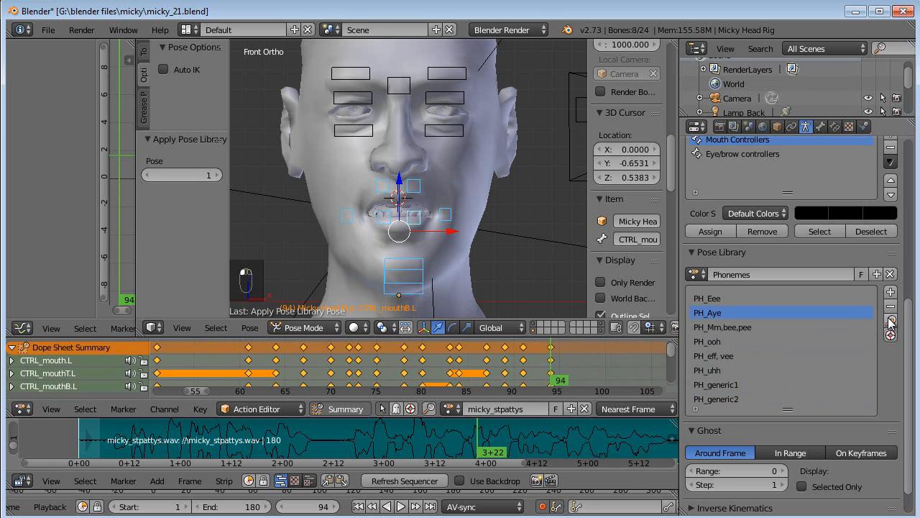
left_click(482, 441)
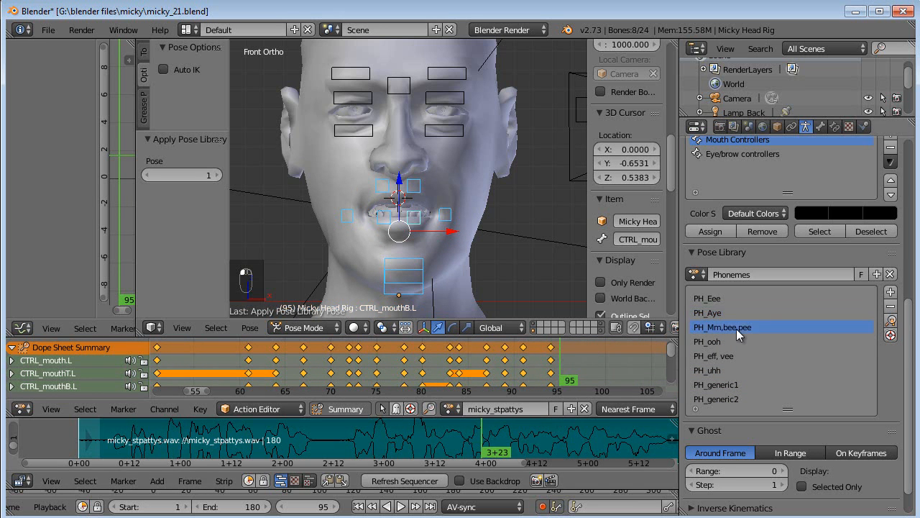
left_click(890, 321)
Key the PH_uhh pose at frame 97 and the PH_eff, vee pose at frame 101.
left_click_drag(486, 435, 489, 434)
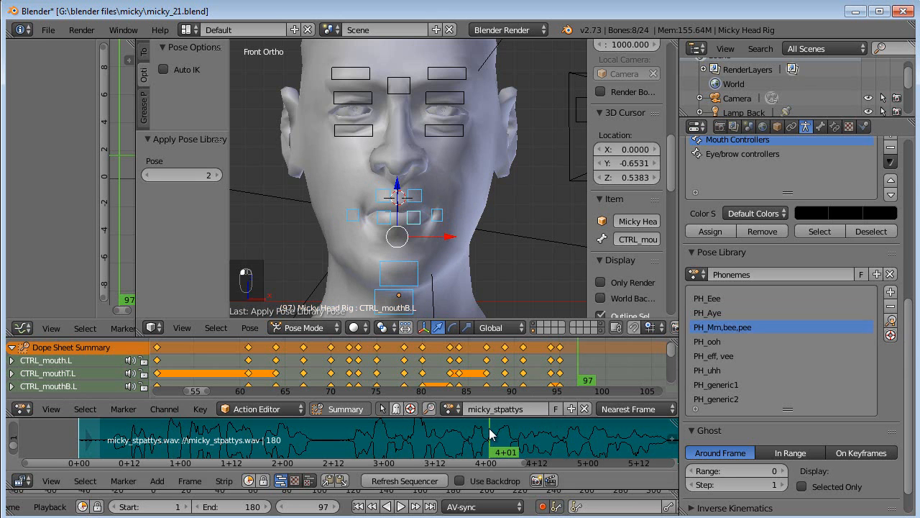
left_click(891, 321)
left_click_drag(491, 439, 508, 438)
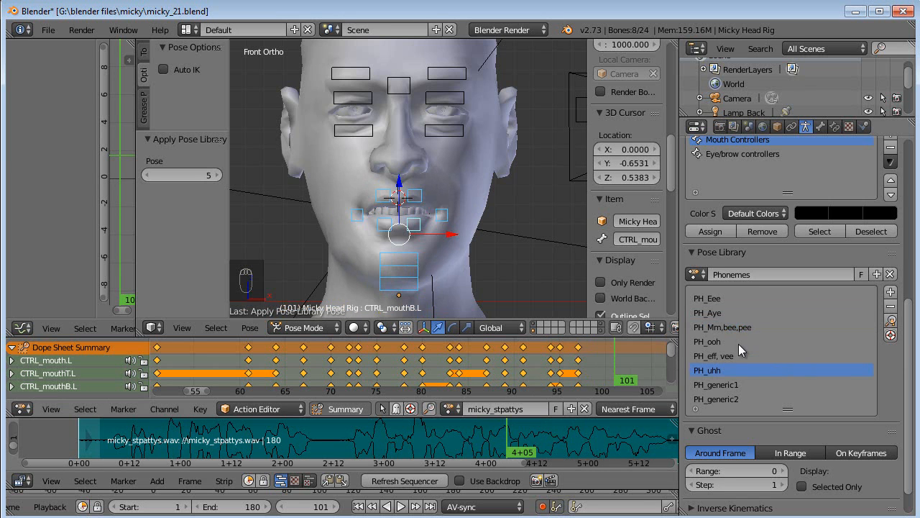
left_click(891, 321)
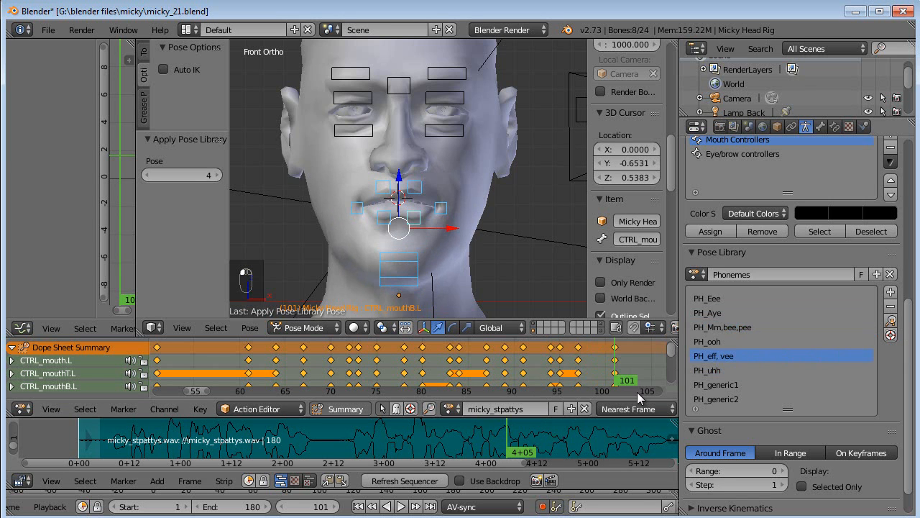
Key the PH_ooh pose at frame 104 and the PH_uhh pose at frame 106.
left_click_drag(509, 438, 523, 439)
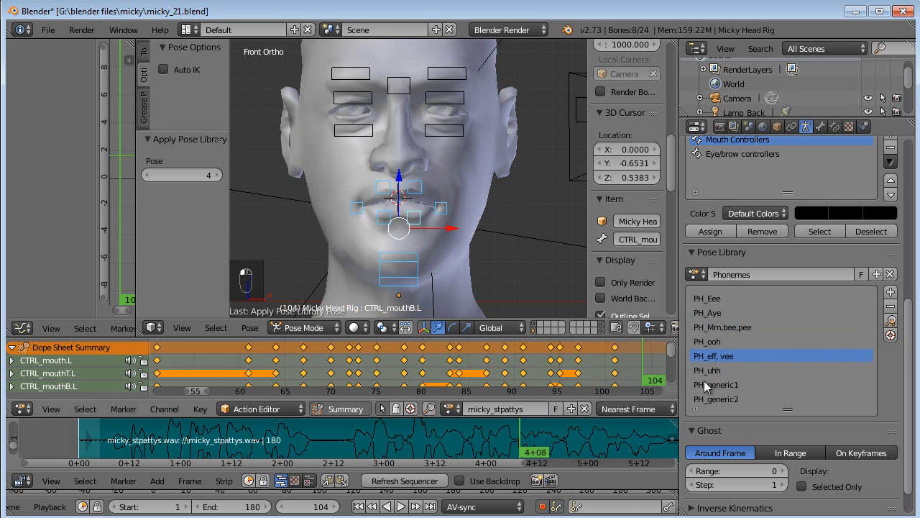
left_click(718, 340)
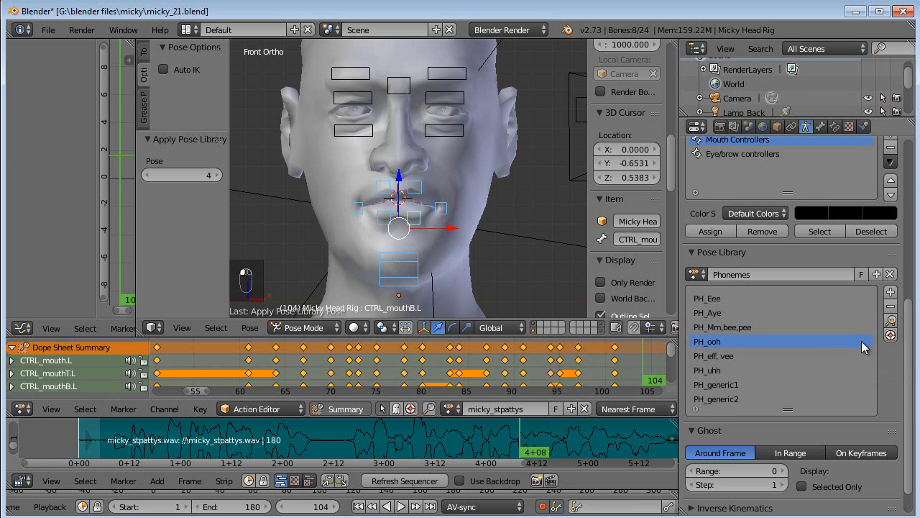
left_click(891, 320)
left_click_drag(524, 433, 541, 435)
left_click(891, 320)
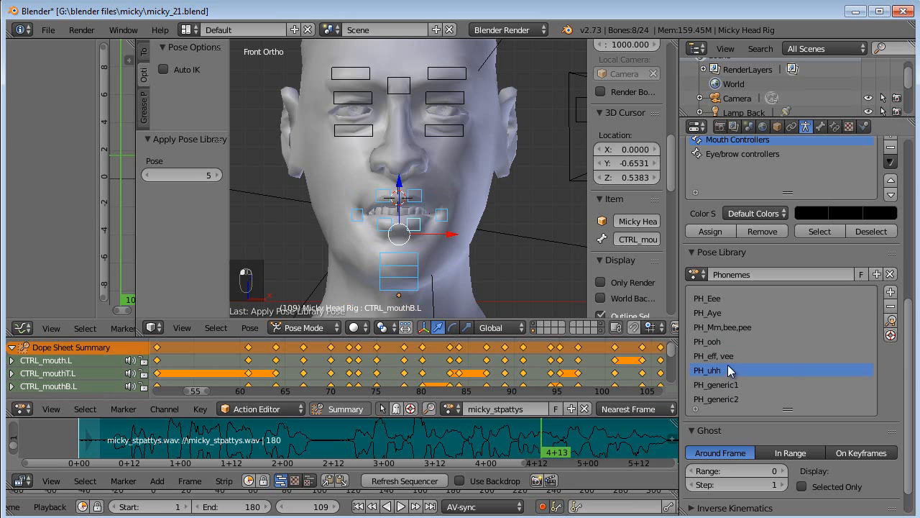
At frame 109 try PH_generic1 and rekey it with PH_generic2, and key PH_Aye at frame 110.
left_click(891, 335)
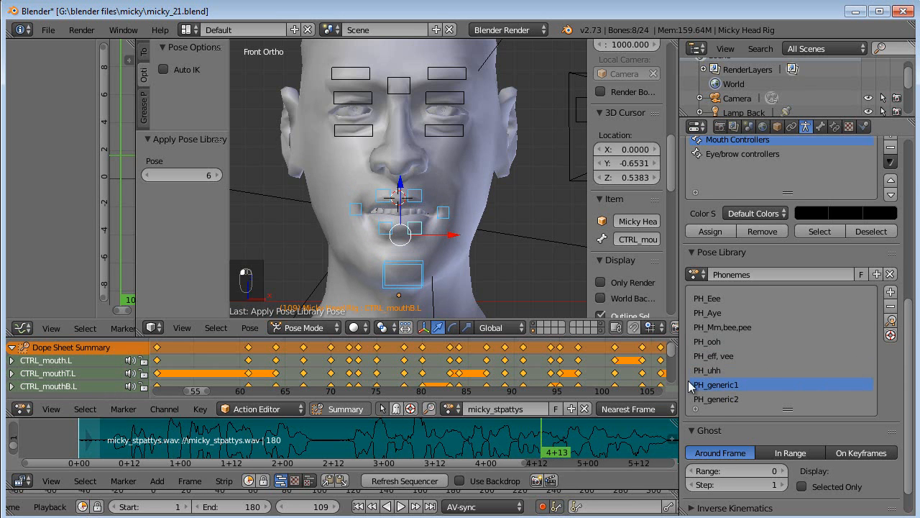
left_click(891, 322)
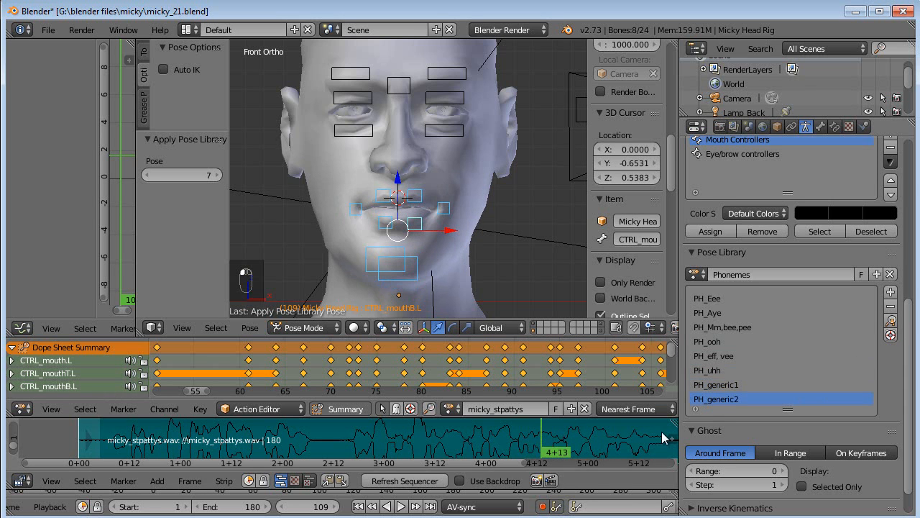
left_click(547, 440)
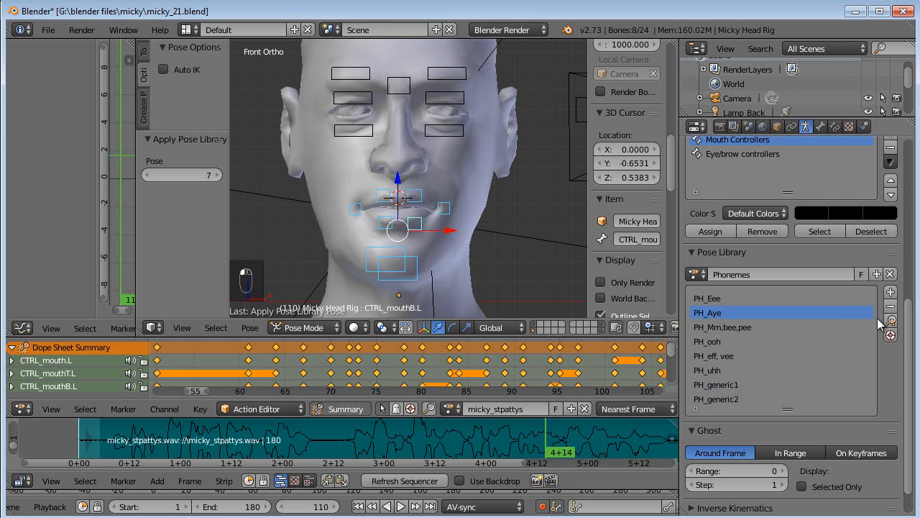
left_click(891, 321)
Key the PH_uhh pose at frame 112 and the PH_generic1 pose at frame 115.
left_click(555, 443)
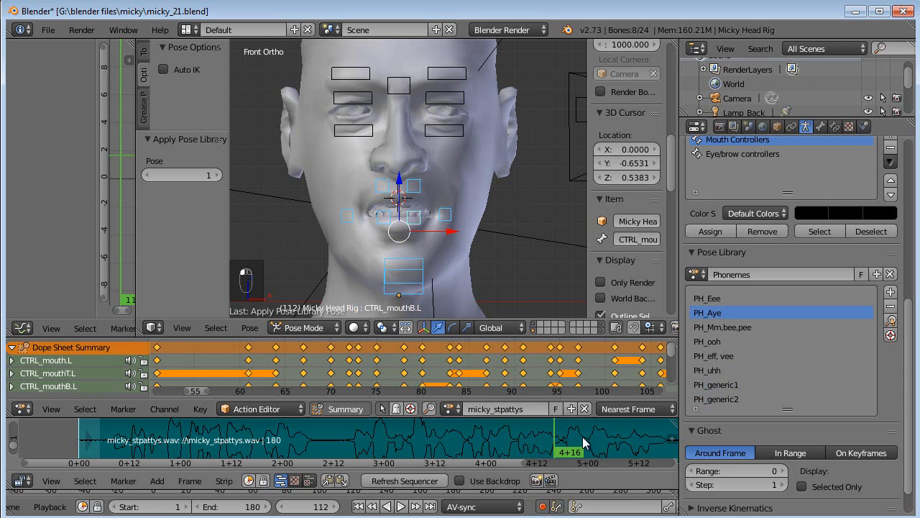
left_click(891, 321)
middle_click_drag(556, 439, 454, 440)
left_click_drag(454, 440, 461, 441)
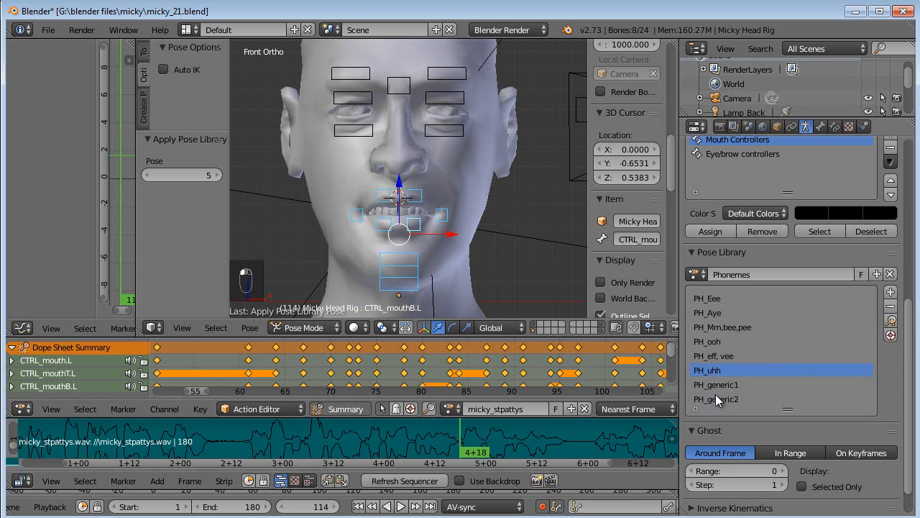
left_click(464, 445)
left_click(891, 321)
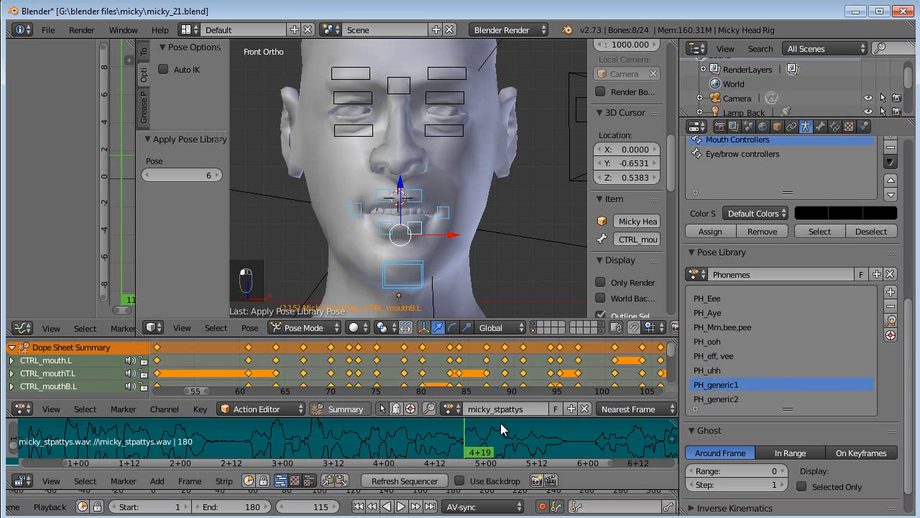
Key the PH_Aye pose at frame 117 and the PH_uhh pose at frame 119.
left_click(473, 445)
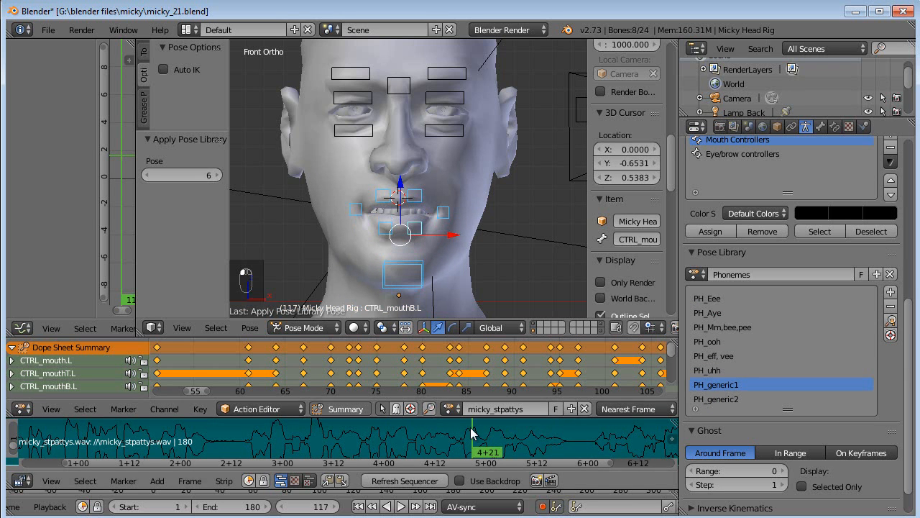
left_click(891, 321)
key("Right")
key("Right")
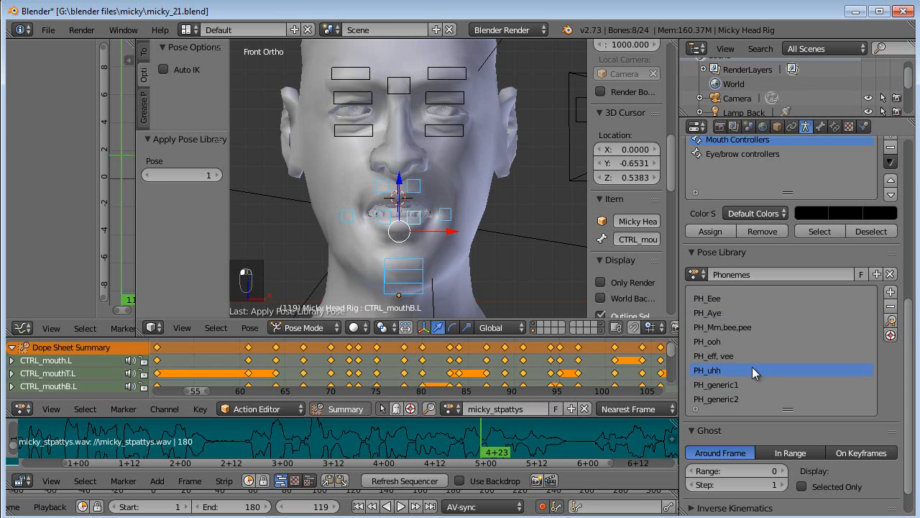
left_click(891, 321)
Key the PH_generic2 pose at frame 122 and the PH_Aye pose at frame 125.
key("Right")
key("Right")
key("Right")
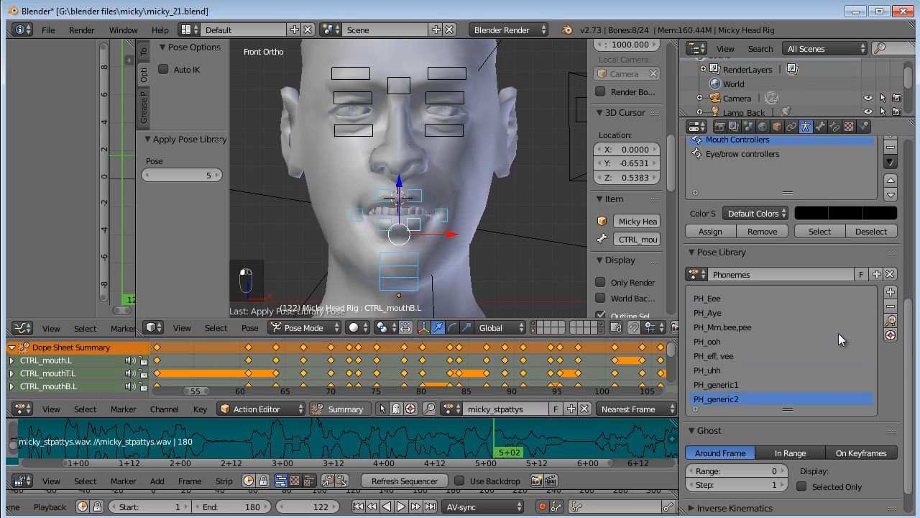
left_click(891, 322)
key("Right")
key("Right")
key("Right")
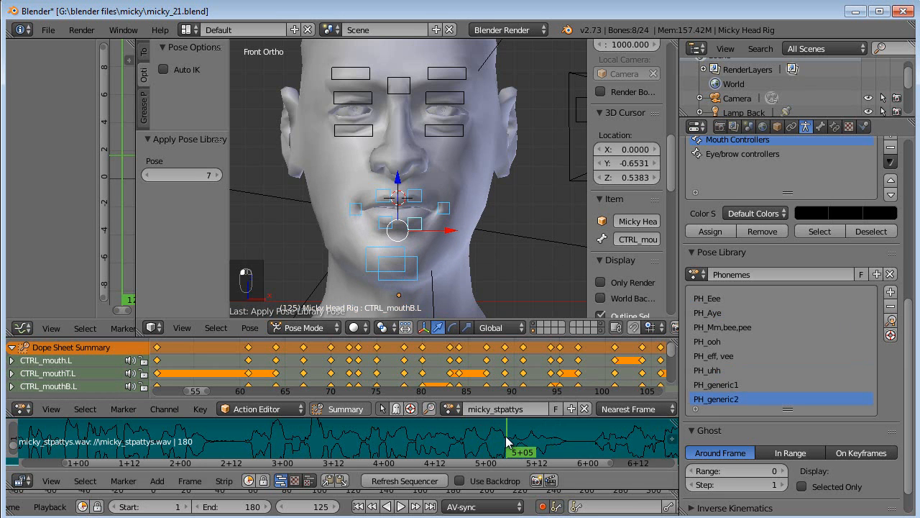
left_click(891, 321)
Key the PH_generic1 pose at frame 126 and the PH_uhh pose at frame 129.
key("Right")
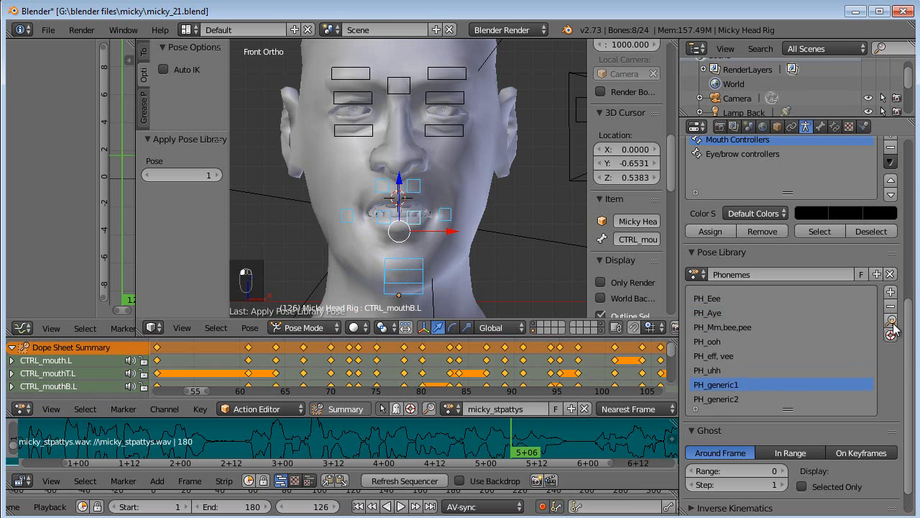
left_click(892, 334)
left_click_drag(513, 434, 523, 434)
left_click(720, 373)
left_click(892, 320)
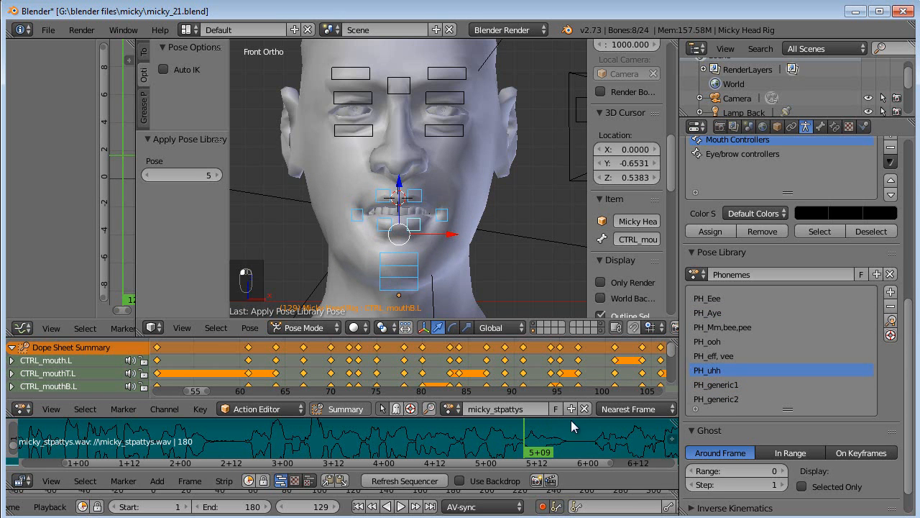
Key the PH_Aye pose at frame 132 and the PH_generic2 pose at frame 133.
left_click(535, 437)
left_click(537, 437)
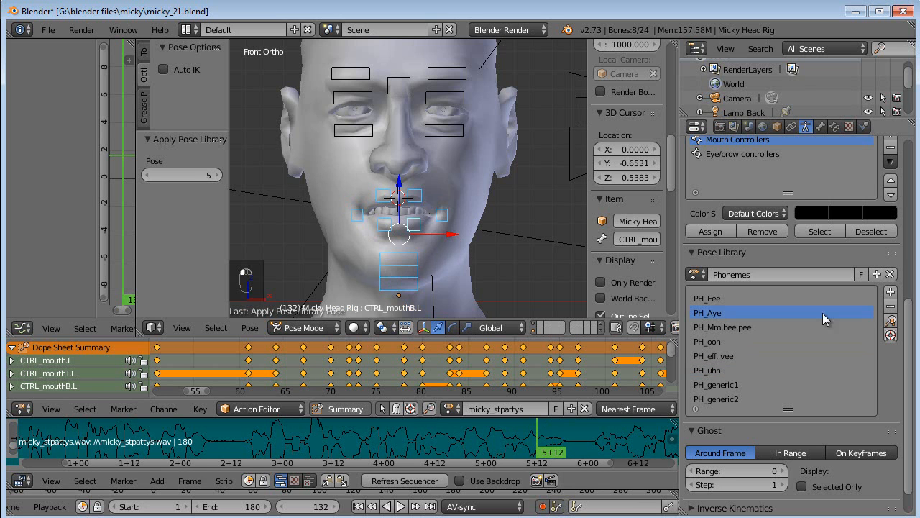
left_click(891, 320)
left_click(541, 435)
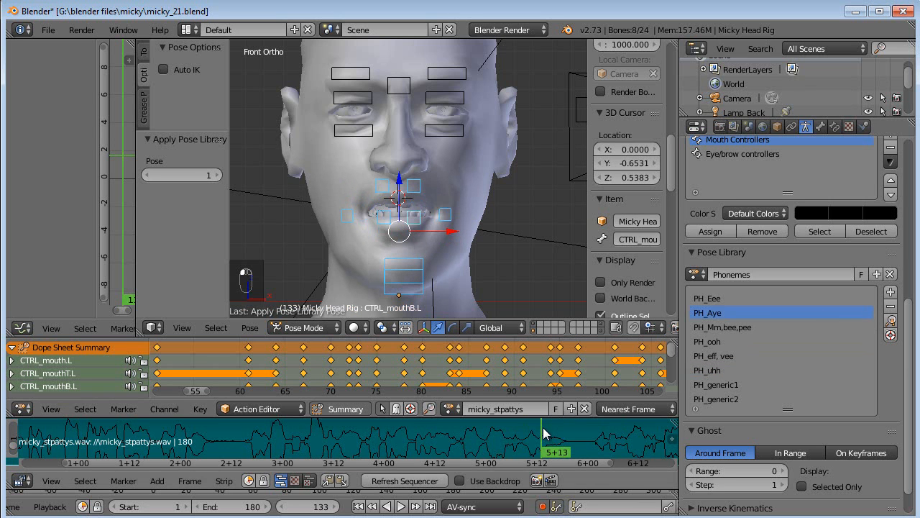
left_click(892, 320)
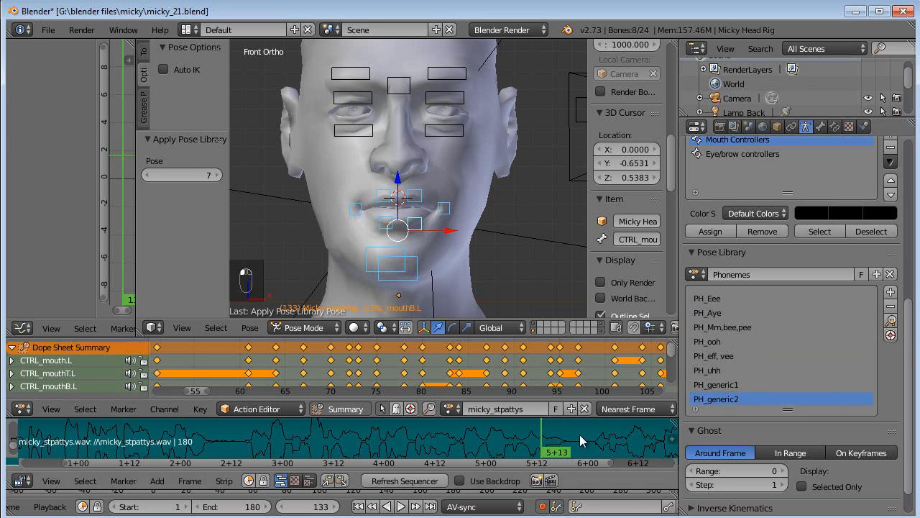
Key the phoneme pose matching the sound at frame 135 and the PH_uhh pose at frame 140.
left_click(551, 437)
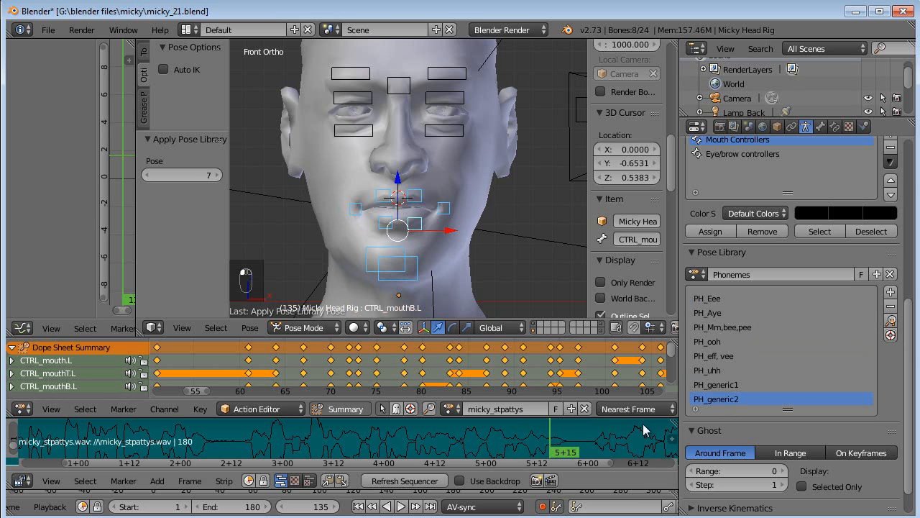
left_click(892, 320)
left_click_drag(552, 439, 599, 435)
left_click(892, 321)
Play the lip-sync back from the first frame with the audio, and scrub the voice strip to frame 145.
middle_click_drag(599, 435, 392, 432)
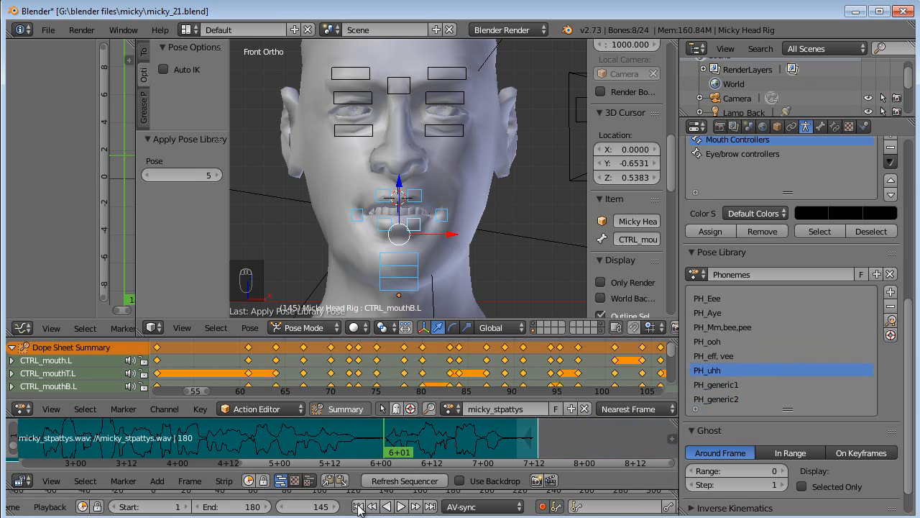
left_click(359, 507)
left_click(401, 507)
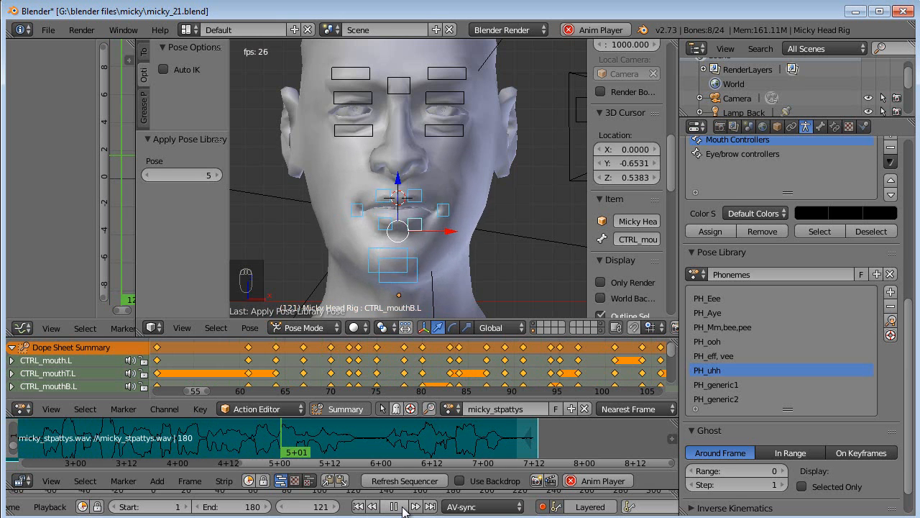
left_click(401, 507)
mouse_move(381, 451)
left_mouse_down()
mouse_move(359, 450)
mouse_move(385, 444)
left_mouse_up()
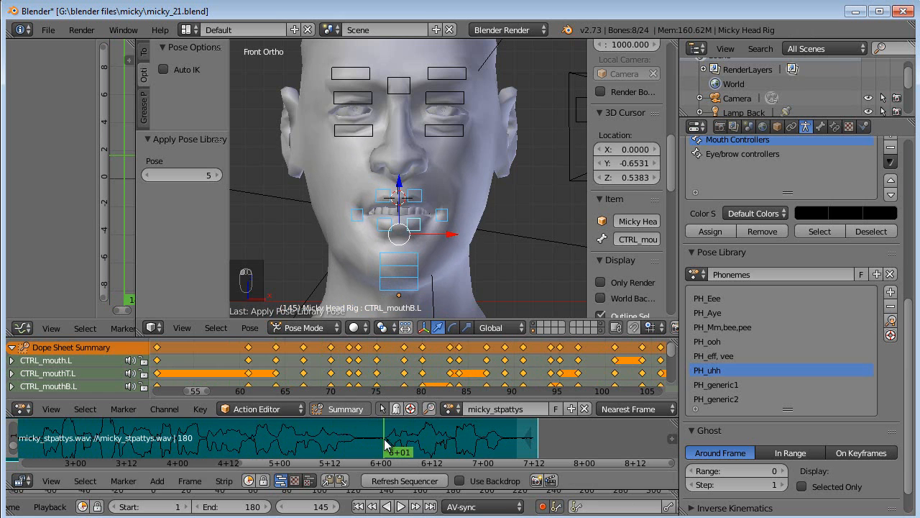
Key the phoneme pose that matches the sound at frame 145.
scroll(418, 361, "right", 10, "ctrl")
middle_click_drag(417, 361, 399, 362)
left_click_drag(520, 387, 221, 395)
middle_click_drag(331, 360, 359, 363)
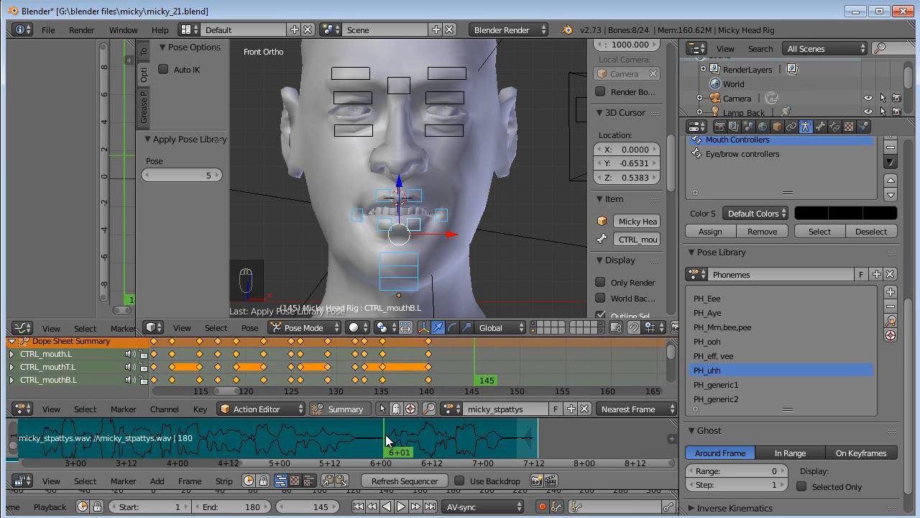
mouse_move(388, 437)
left_mouse_down()
mouse_move(396, 437)
mouse_move(385, 439)
left_mouse_up()
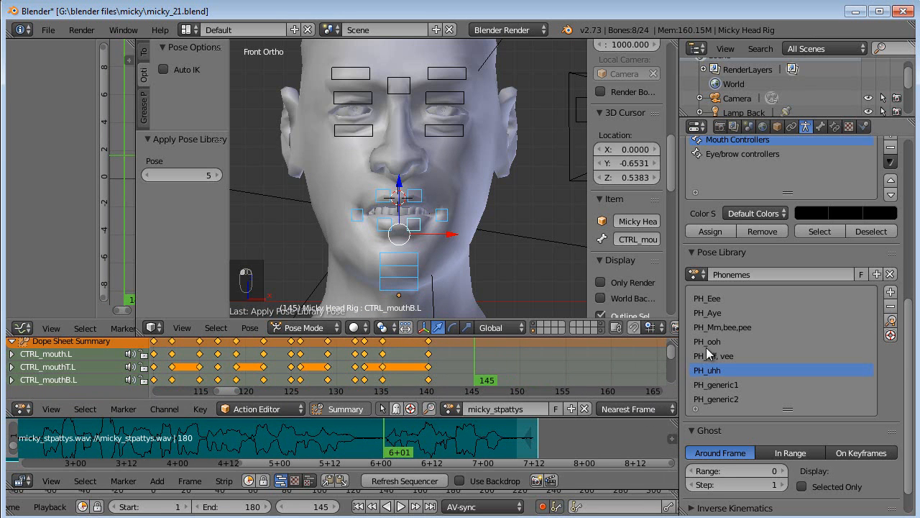
left_click(890, 320)
Key the matching phoneme pose at frame 147, PH_Mm,bee,pee at frame 149 and PH_Eee at frame 151.
left_click_drag(386, 440, 411, 443)
left_click(891, 320)
left_click(891, 320)
left_click(891, 320)
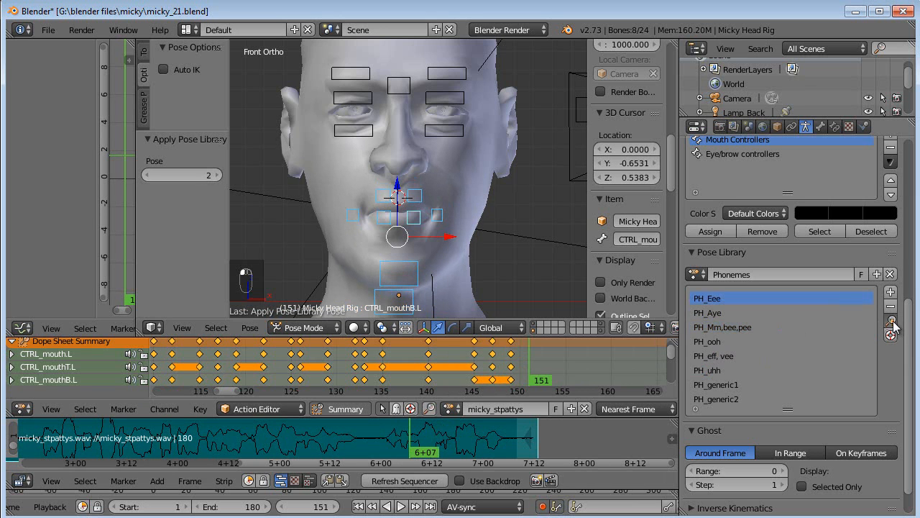
Key the PH_generic1 pose at frame 154 and the PH_Aye pose at frame 155.
left_click_drag(412, 442, 424, 436)
left_click(725, 385)
left_click(891, 320)
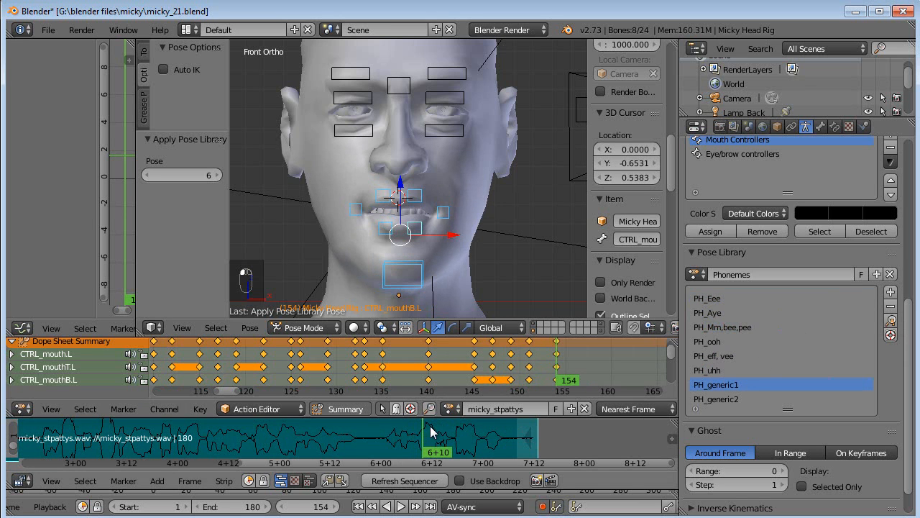
left_click_drag(424, 429, 428, 432)
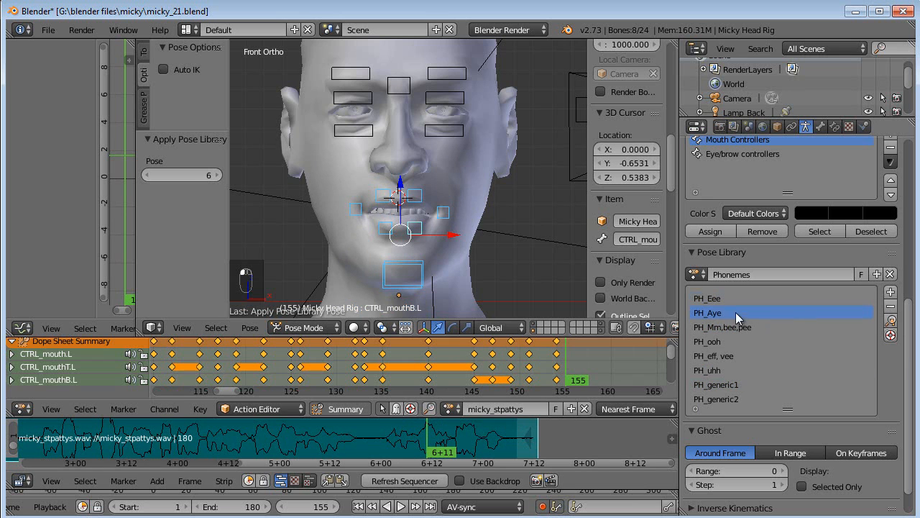
left_click(890, 324)
Key the PH_generic1 pose at frame 157 and the PH_uhh pose at frame 159.
key("Right")
key("Right")
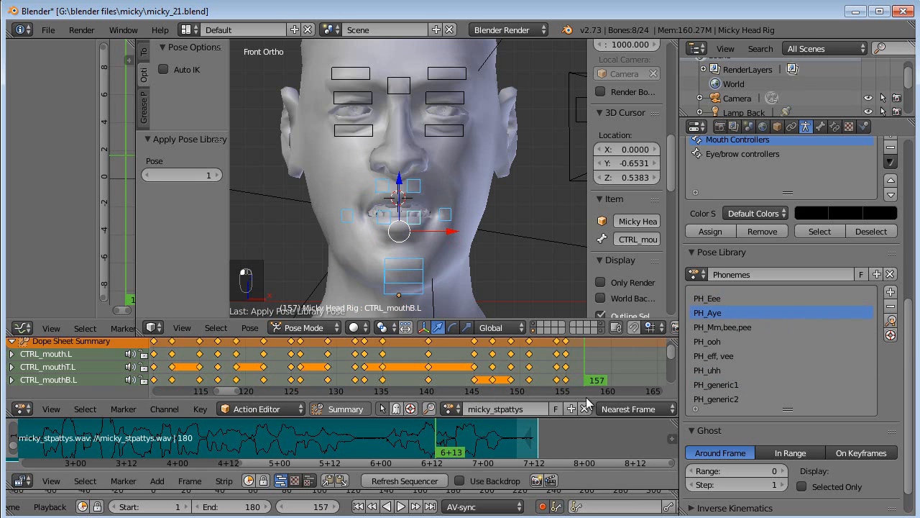
left_click(890, 321)
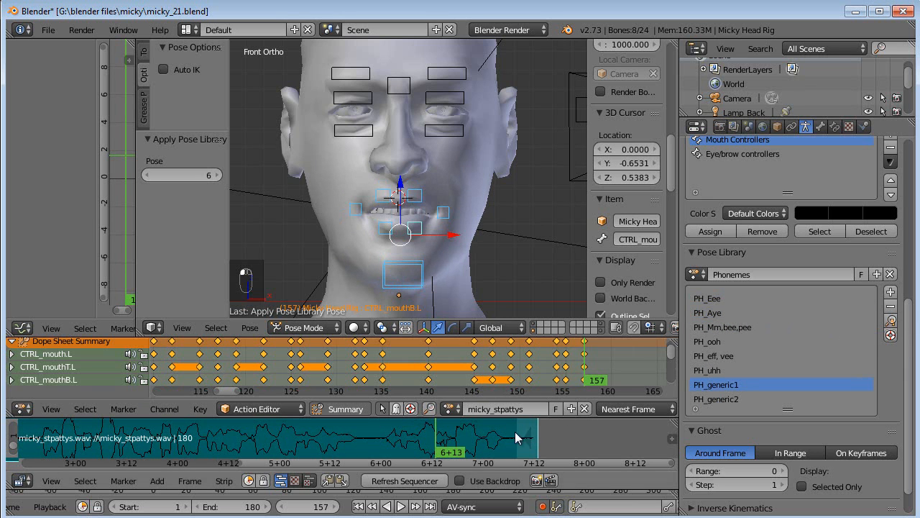
left_click_drag(439, 435, 444, 440)
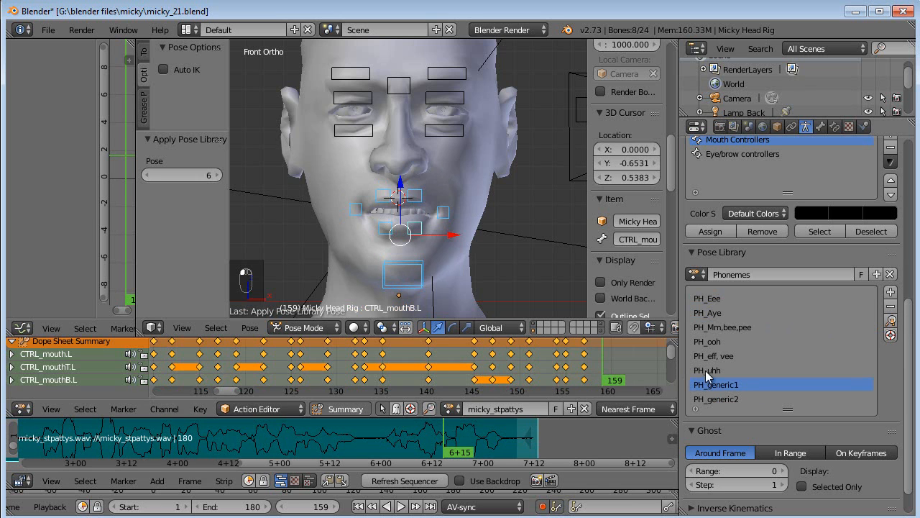
left_click(890, 321)
Key the PH_Mm,bee,pee pose at frame 161 and the PH_Aye pose at frame 164.
left_click(451, 435)
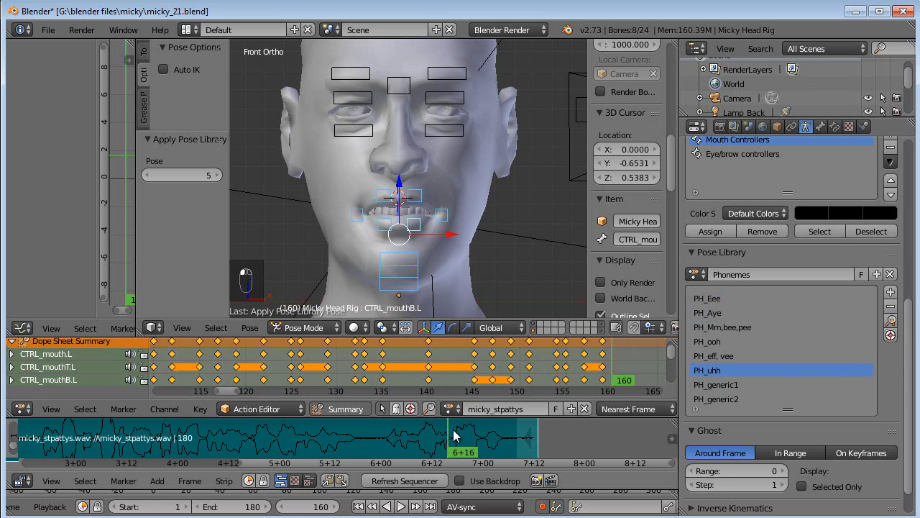
left_click(892, 322)
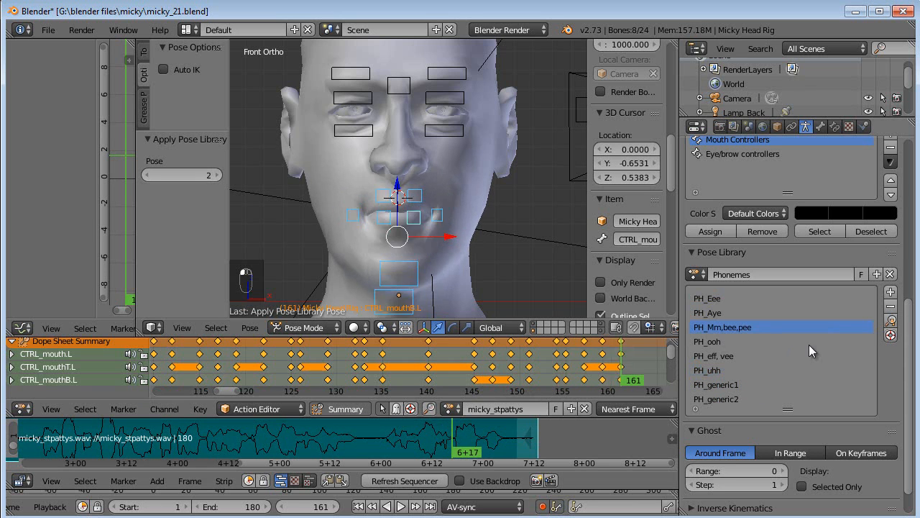
left_click_drag(455, 438, 466, 439)
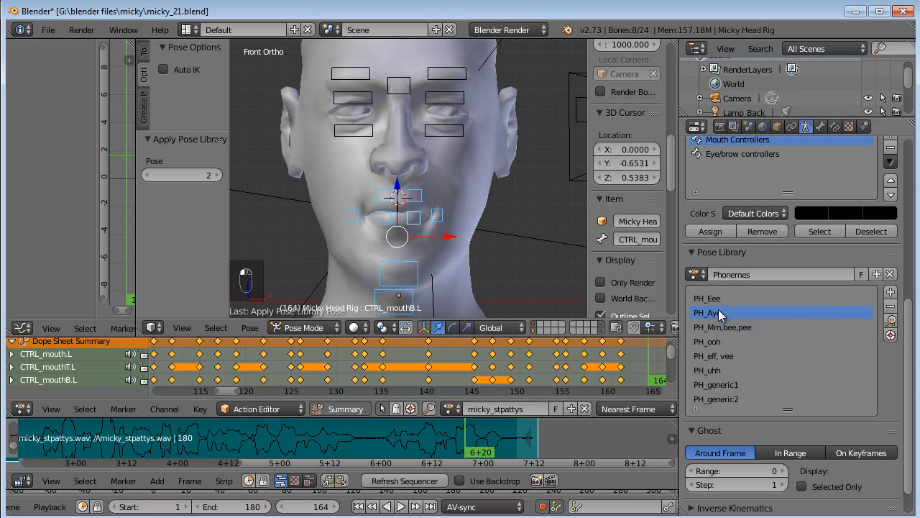
left_click(892, 322)
Key the PH_uhh pose at frame 168 and the PH_eff, vee pose at frame 169.
left_click(474, 435)
mouse_move(484, 437)
left_mouse_down()
mouse_move(496, 436)
mouse_move(475, 439)
left_mouse_up()
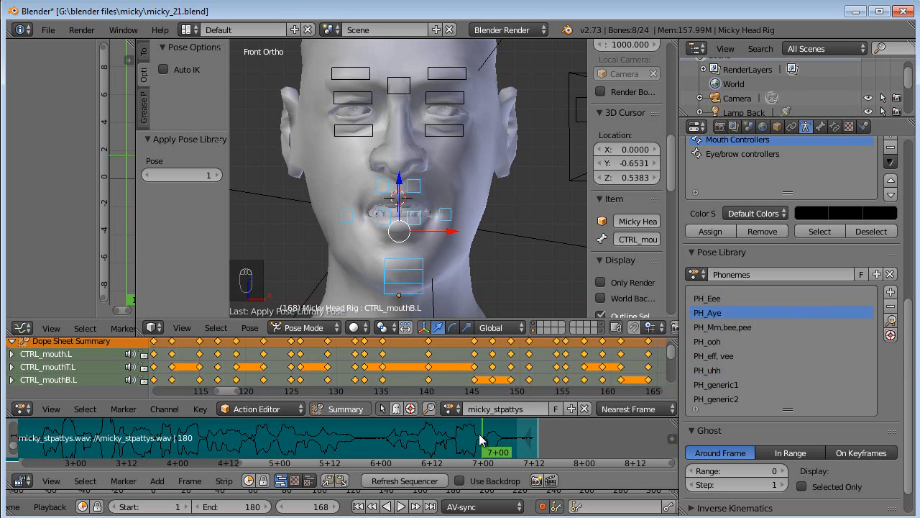
left_click(891, 321)
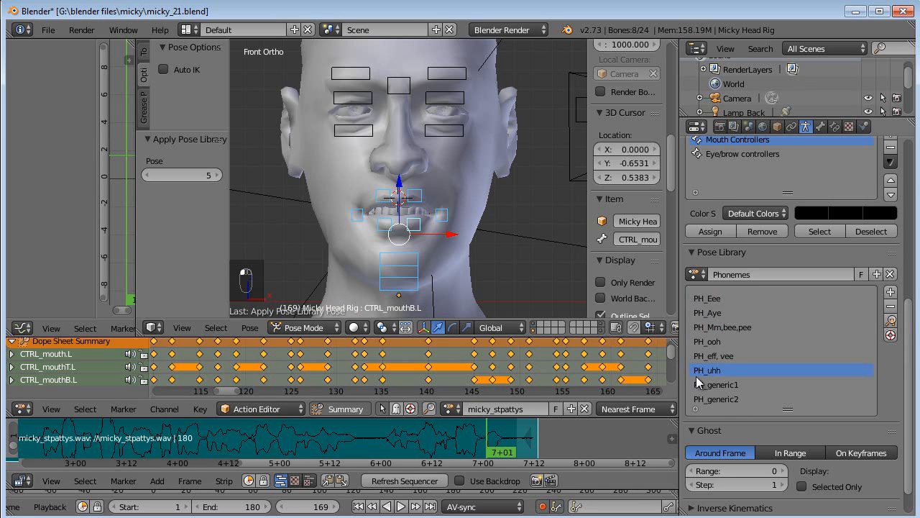
left_click(892, 321)
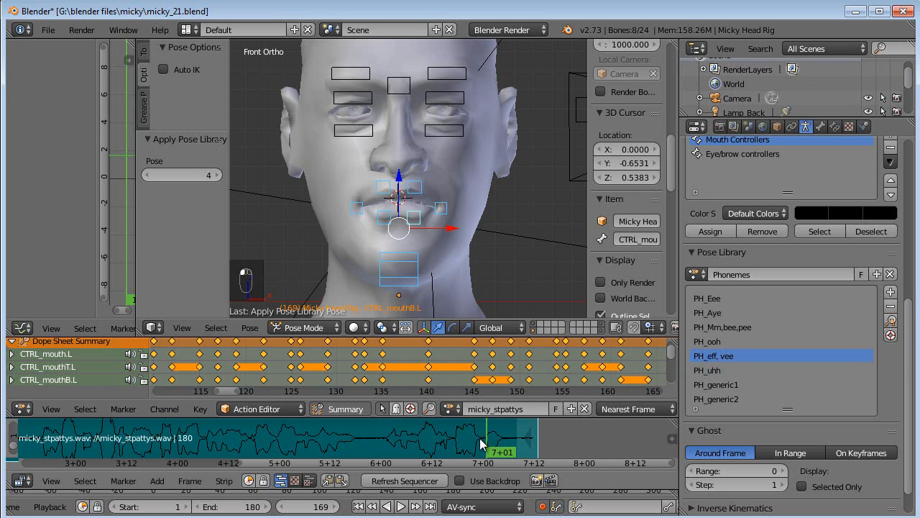
At frame 172 try the PH_generic1 pose and rekey it with PH_uhh.
left_click_drag(494, 433, 499, 433)
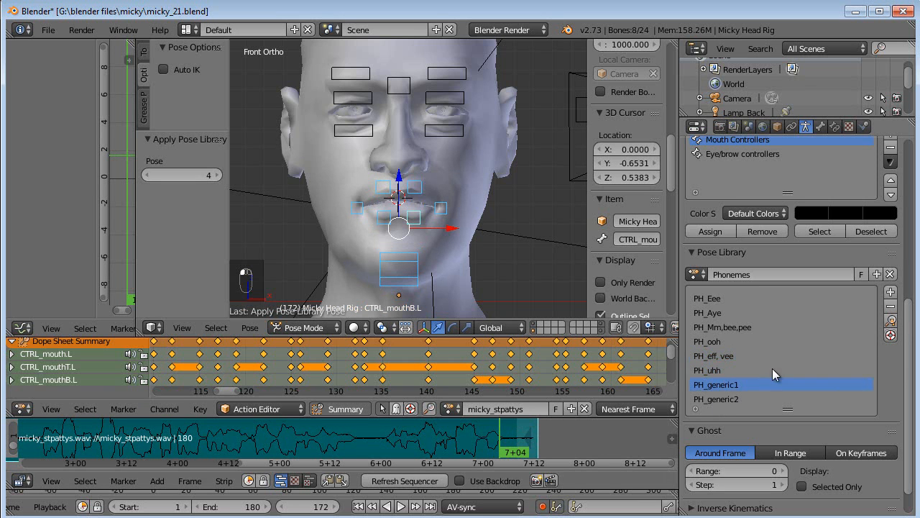
left_click(891, 321)
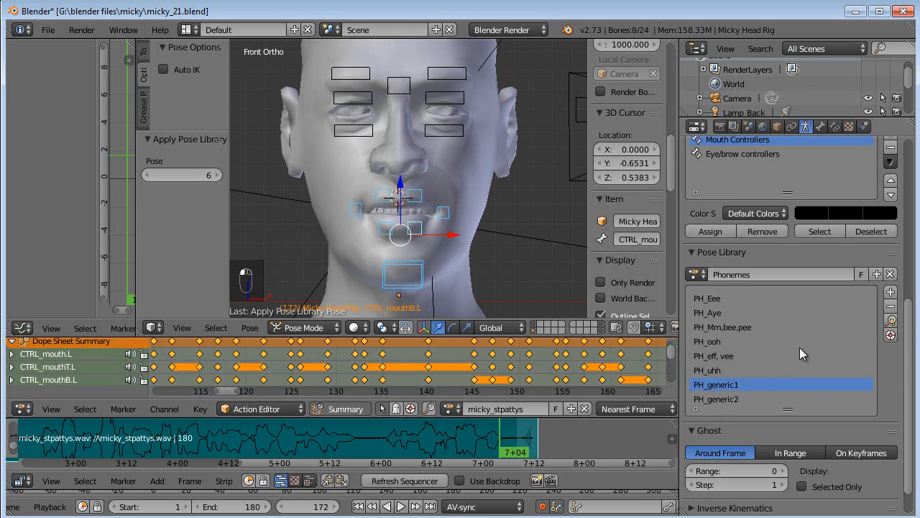
left_click(892, 320)
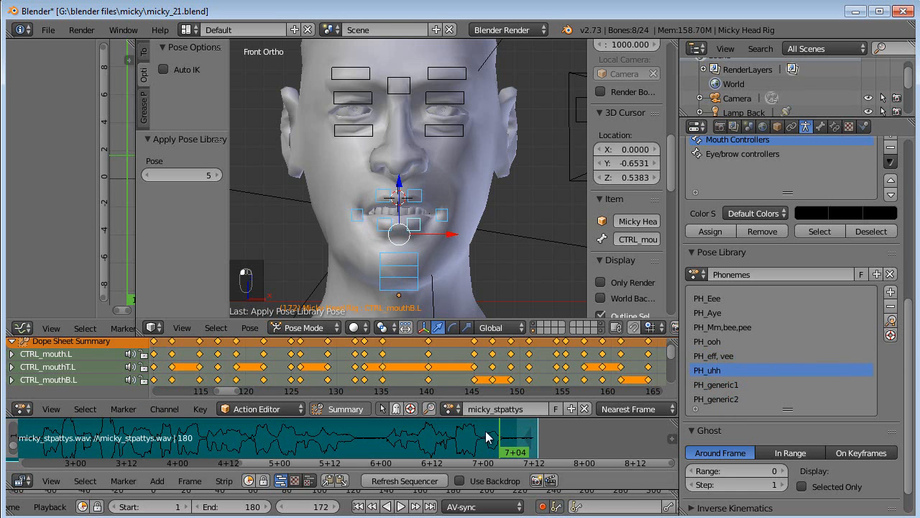
At frame 178 try PH_generic2 and rekey it with PH_generic1, and key PH_generic2 at frame 181.
left_click_drag(513, 438, 527, 436)
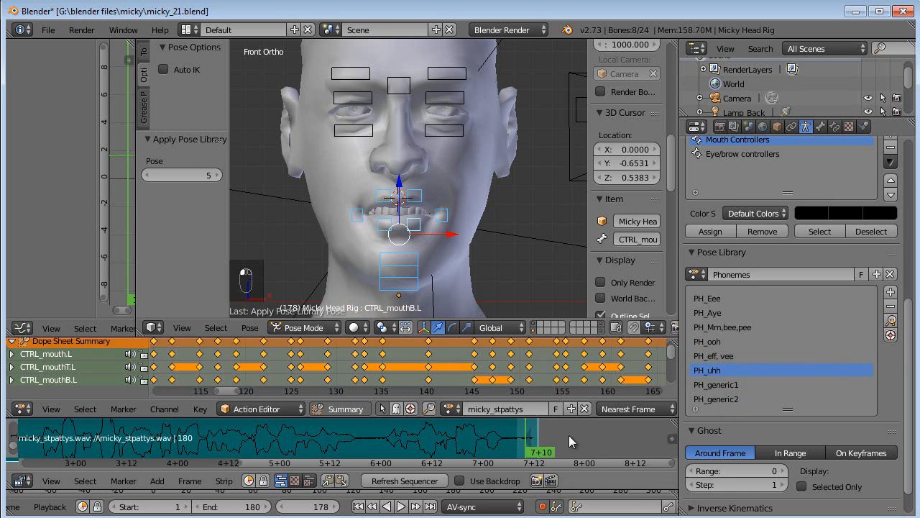
left_click(892, 321)
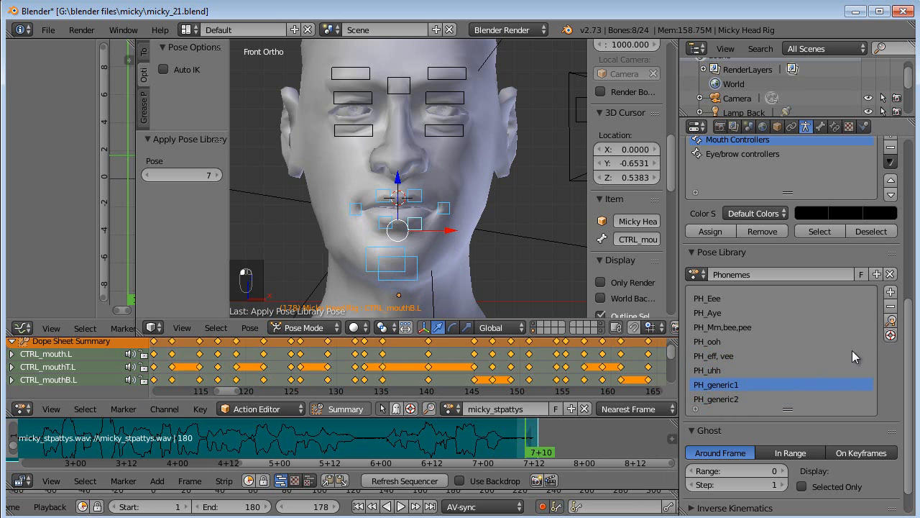
left_click(891, 323)
middle_click_drag(550, 362, 305, 360)
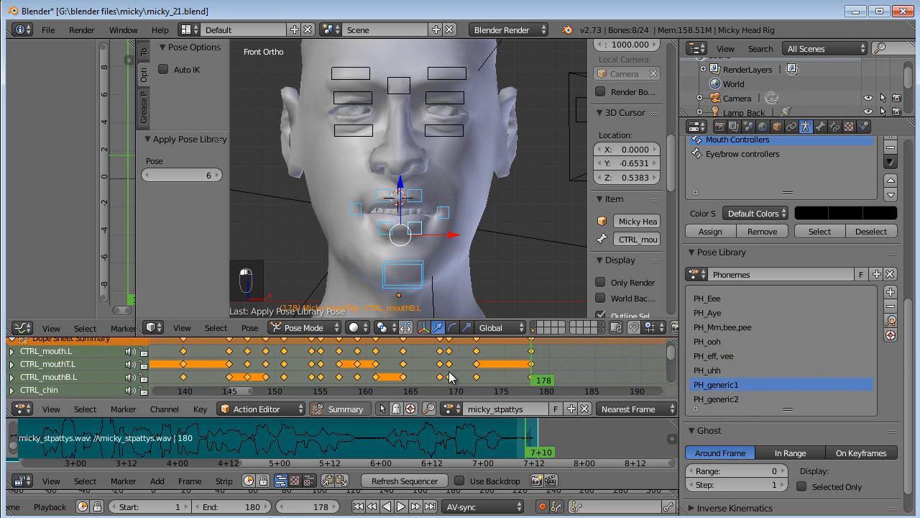
left_click_drag(530, 440, 538, 440)
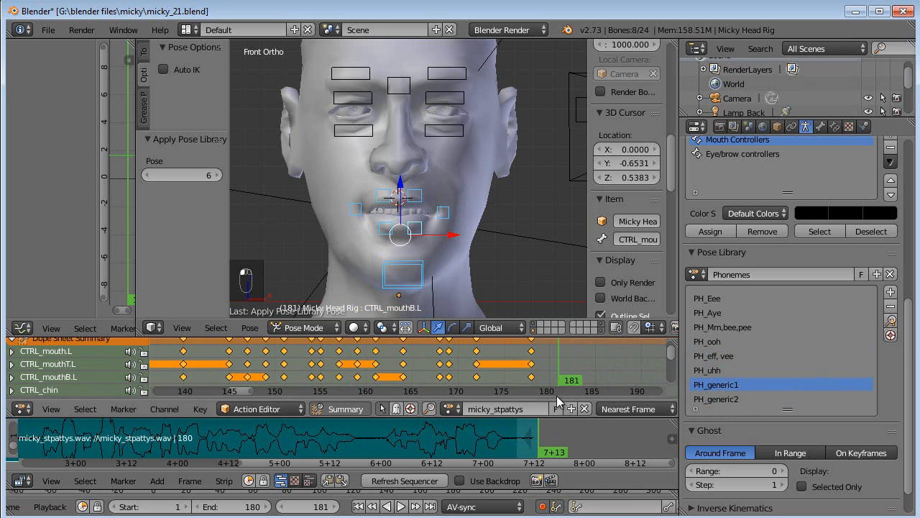
left_click(891, 320)
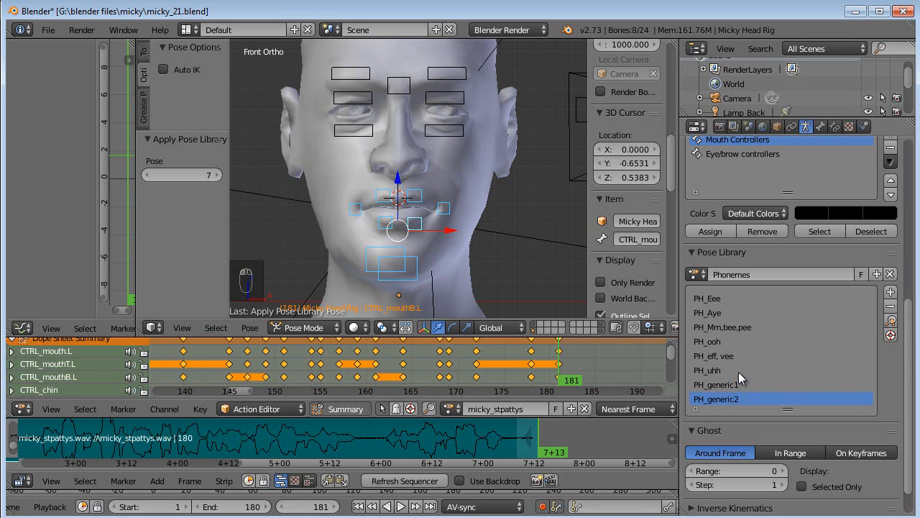
Hide the rig controllers and play the lip-sync animation from frame 1 to review the mouth movement.
left_click_drag(538, 440, 423, 442)
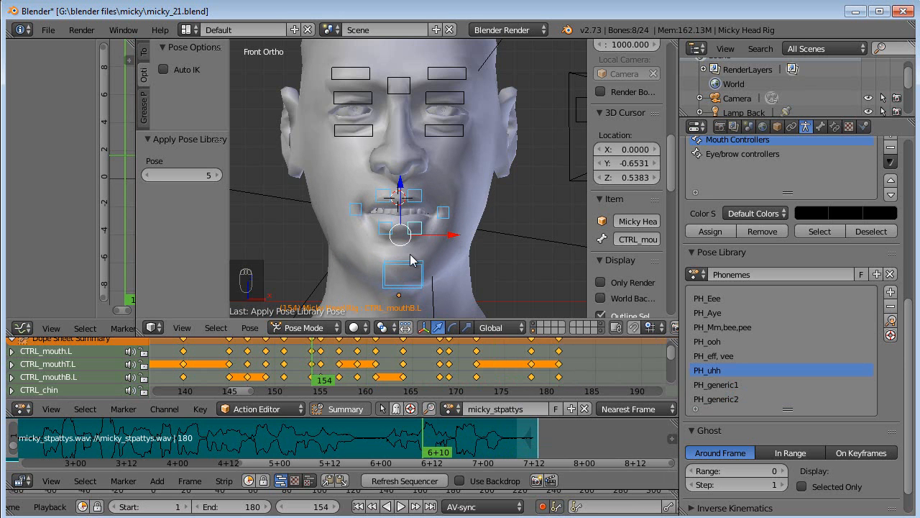
middle_click_drag(366, 250, 393, 257)
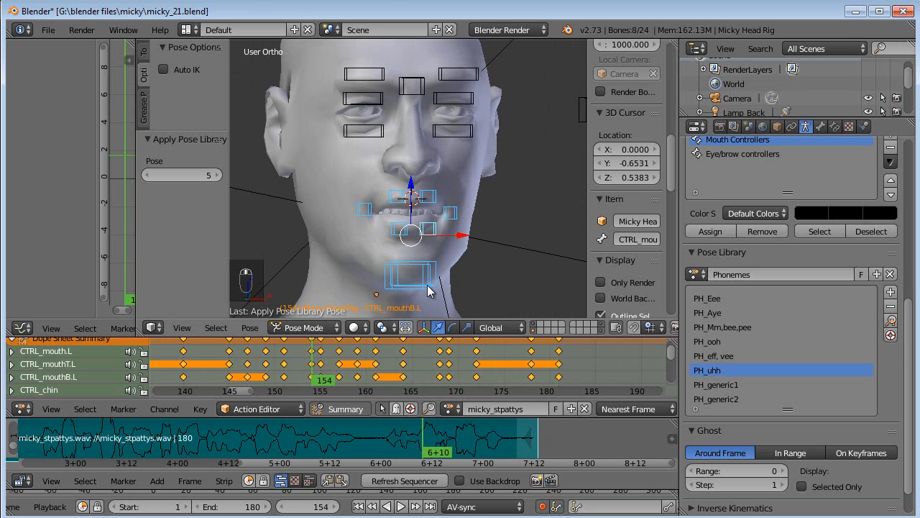
left_click(535, 329)
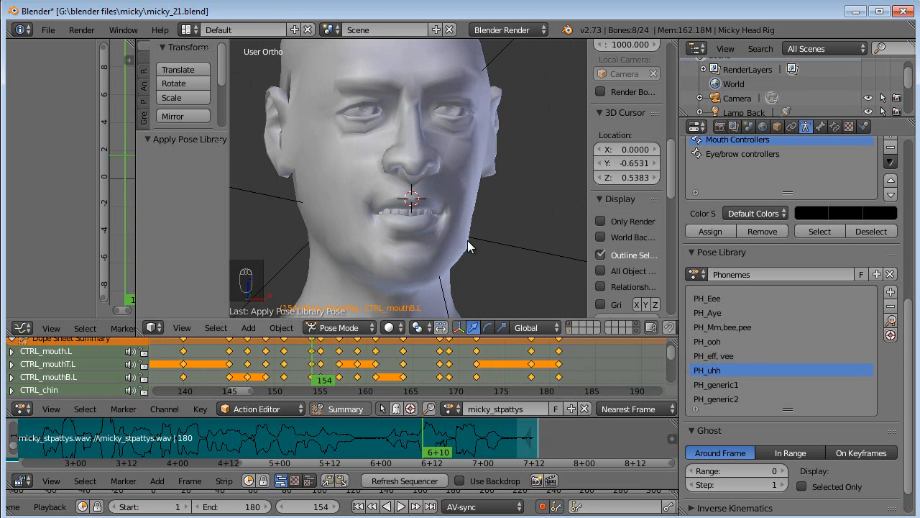
middle_click_drag(452, 237, 476, 245)
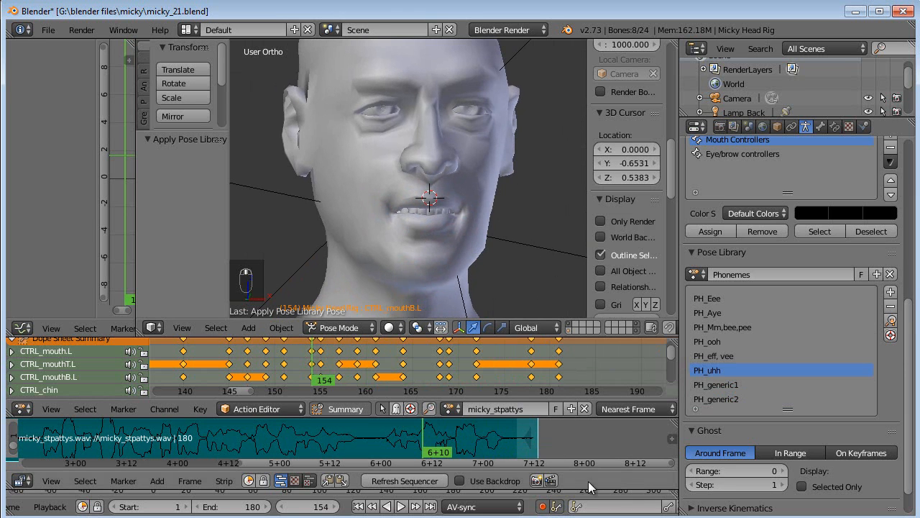
left_click(358, 507)
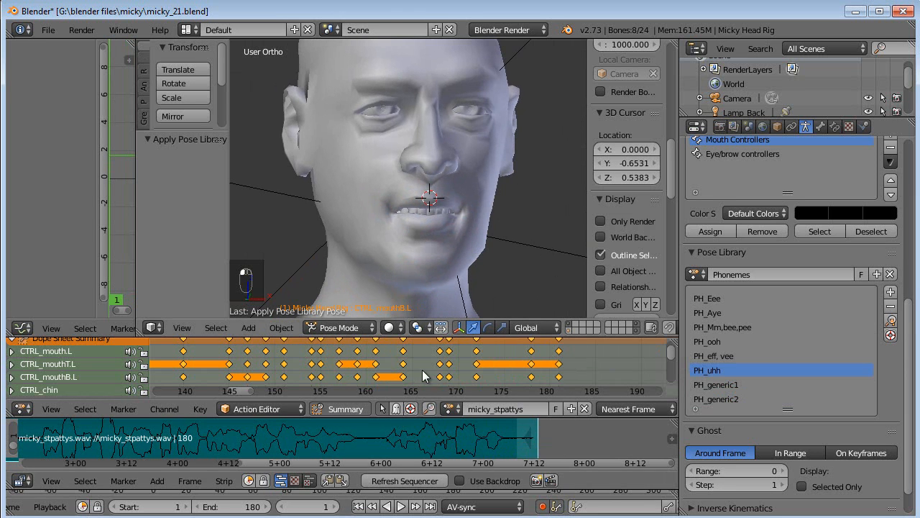
left_click(401, 506)
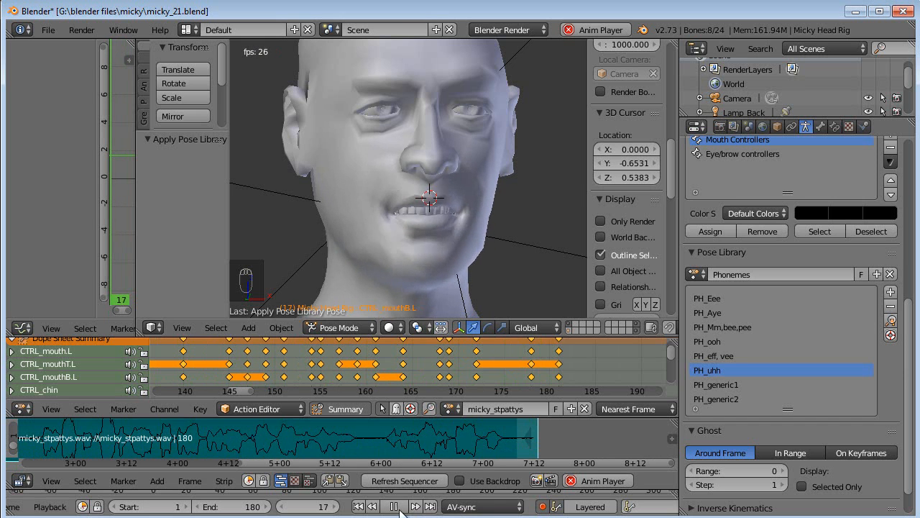
key("alt+a")
Locate the mistimed mouth shape in the Action Editor and move the summary keyframes at frame 125 to frame 124.
middle_click_drag(262, 365, 351, 367)
left_click_drag(254, 364, 431, 361)
scroll(279, 360, "down", 7)
middle_click_drag(183, 359, 331, 361)
left_click_drag(332, 361, 394, 359)
scroll(374, 359, "up", 3)
right_click(396, 335)
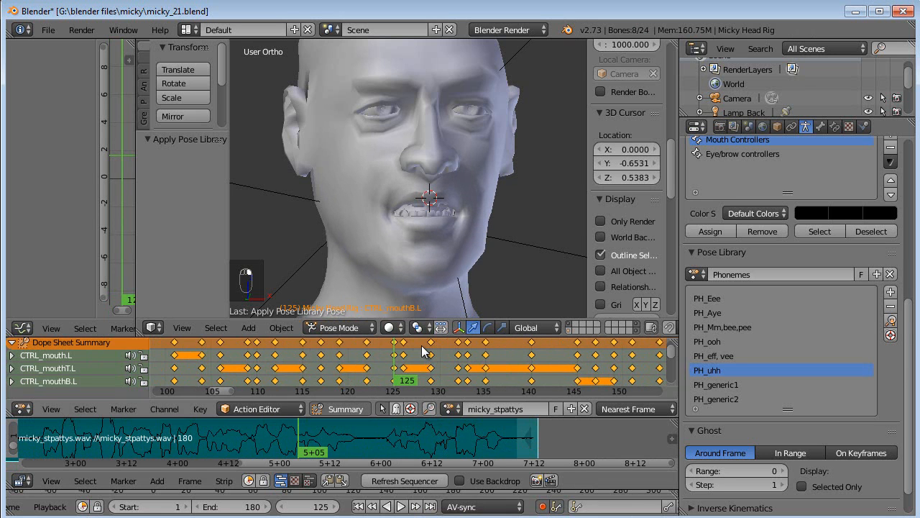
key("g")
left_click(392, 350)
Move the summary keyframes at frame 122 to frame 121.
left_click(343, 351)
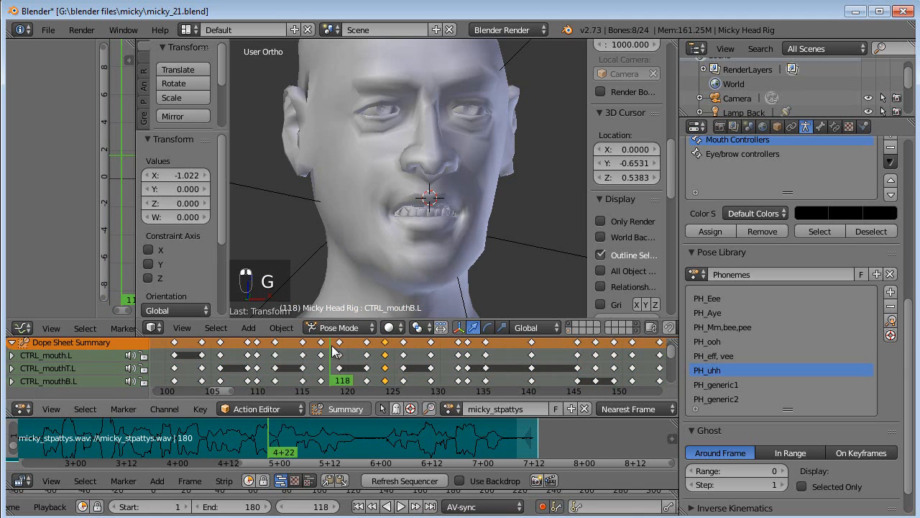
left_click_drag(343, 351, 360, 352)
right_click(368, 344)
key("g")
left_click(362, 349)
Show the rig controllers again and rekey frame 124 with the PH_Aye pose from the pose library.
left_click(375, 350)
left_click_drag(374, 349, 387, 349)
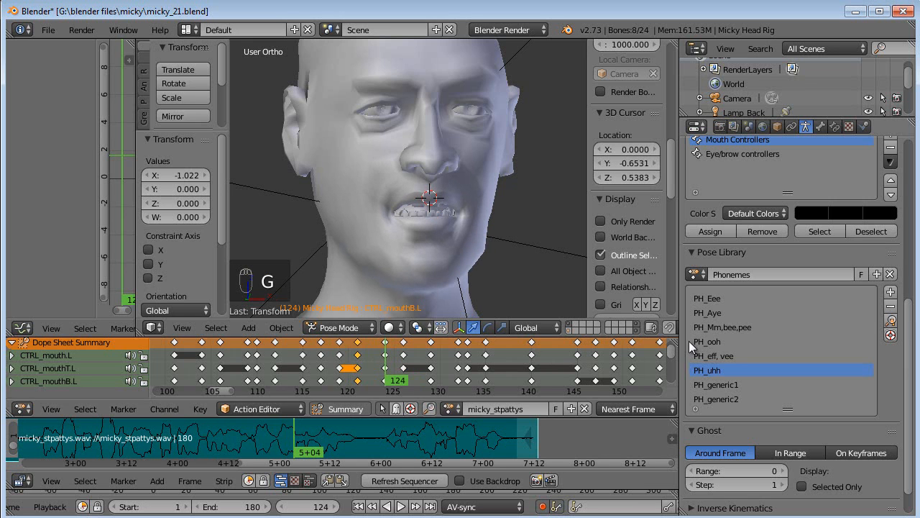
left_click(573, 329)
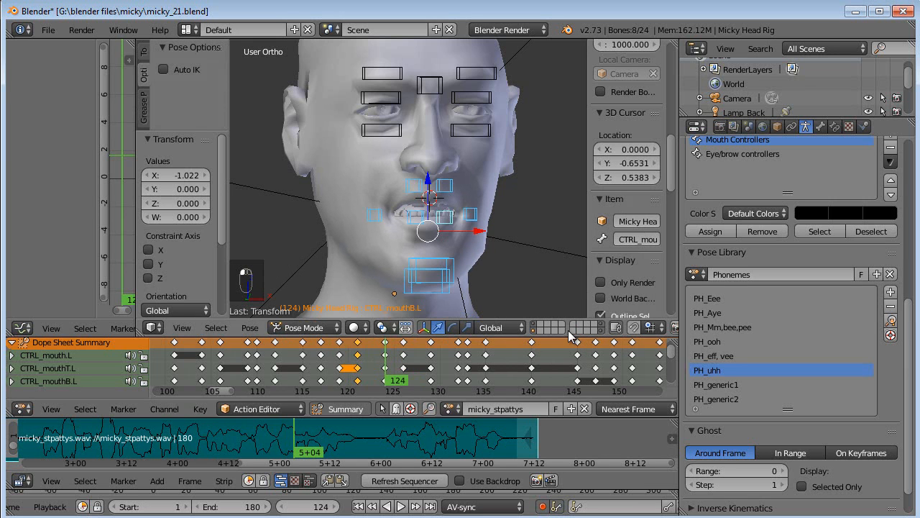
left_click(892, 322)
Move the summary keyframes at frame 132 to frame 131 and those at frame 133 to frame 132.
left_click_drag(389, 361, 467, 364)
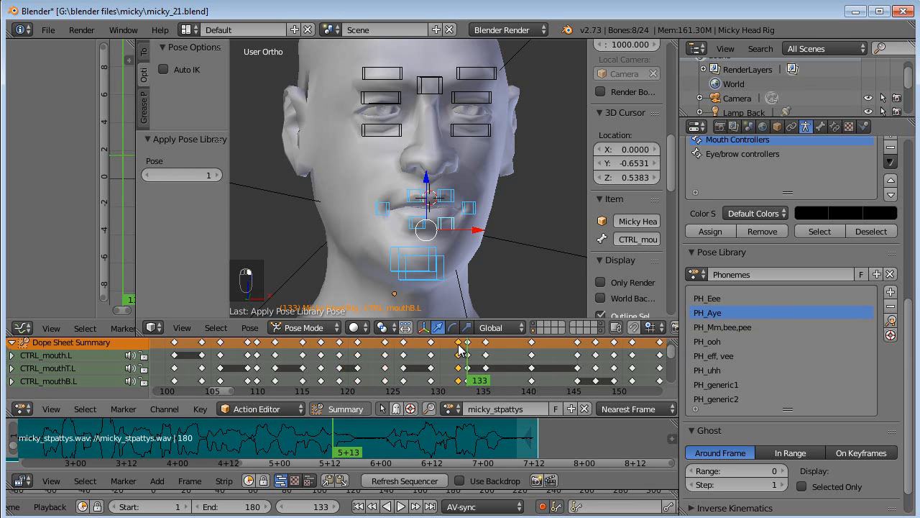
key("g")
left_click(451, 346)
right_click(468, 345)
key("g")
left_click(462, 346)
Key the PH_Aye pose at frame 134.
left_click(445, 349)
left_click_drag(447, 352, 490, 352)
left_click(478, 349)
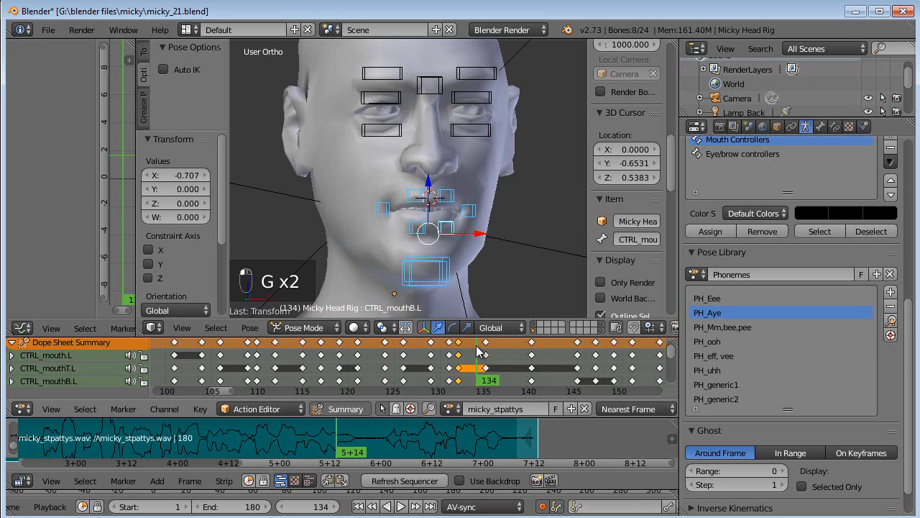
left_click(891, 320)
Move the summary keyframes at frame 135 to frame 137.
left_click_drag(431, 353, 503, 351)
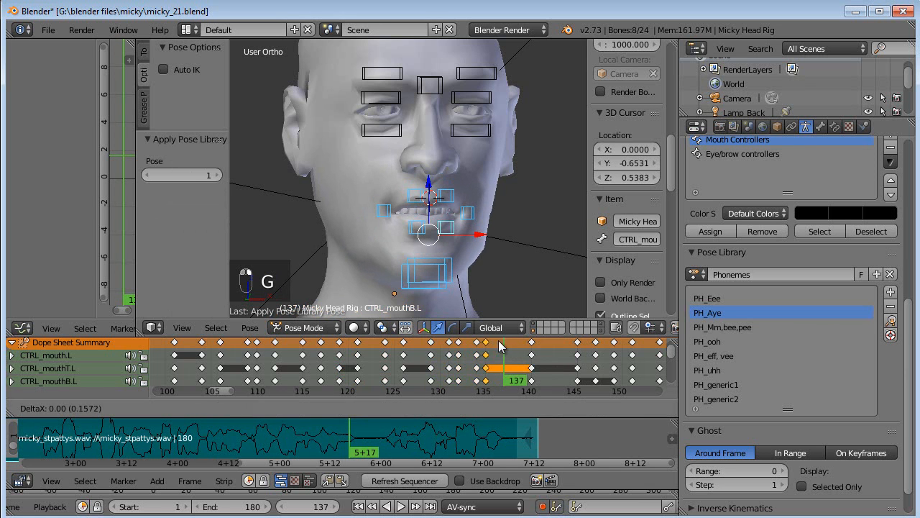
key("g")
left_click(510, 349)
Scrub back over the retimed keyframes and play the animation from frame 1 to check the lip-sync.
left_click(533, 352)
left_click_drag(535, 353, 432, 356)
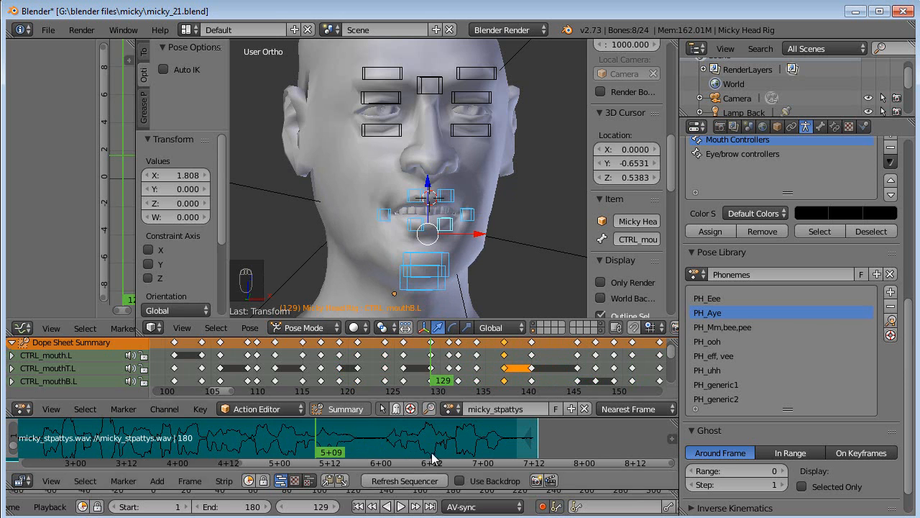
left_click(358, 506)
left_click(401, 506)
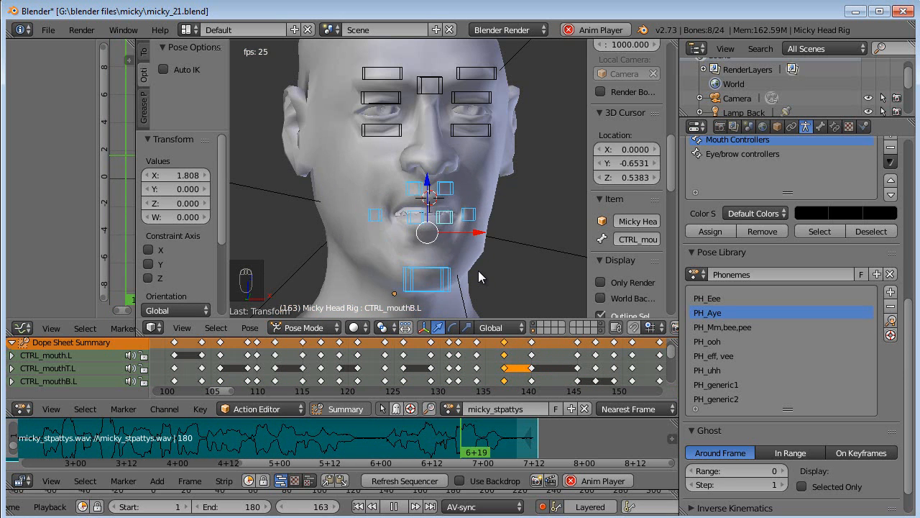
key("alt+a")
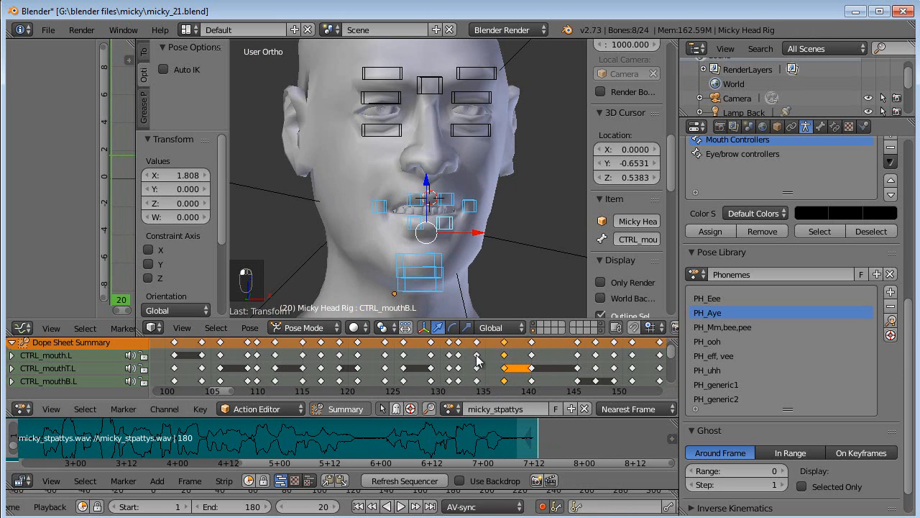
At frame 131 lower the CTRL_mouthwide chin controller by about 0.056 so the mouth opens wider.
scroll(455, 370, "down", 2)
middle_click_drag(391, 365, 480, 367)
middle_click_drag(471, 270, 369, 214)
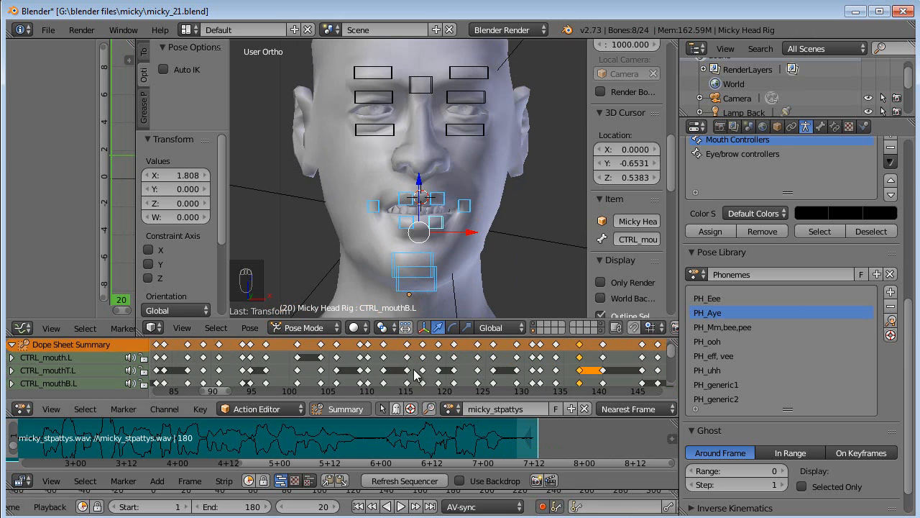
middle_click_drag(452, 366, 327, 364)
mouse_move(327, 363)
left_mouse_down()
mouse_move(442, 364)
mouse_move(410, 366)
mouse_move(420, 365)
left_mouse_up()
scroll(429, 370, "up", 2)
mouse_move(453, 305)
middle_mouse_down()
mouse_move(484, 266)
mouse_move(448, 302)
middle_mouse_up()
right_click(444, 292)
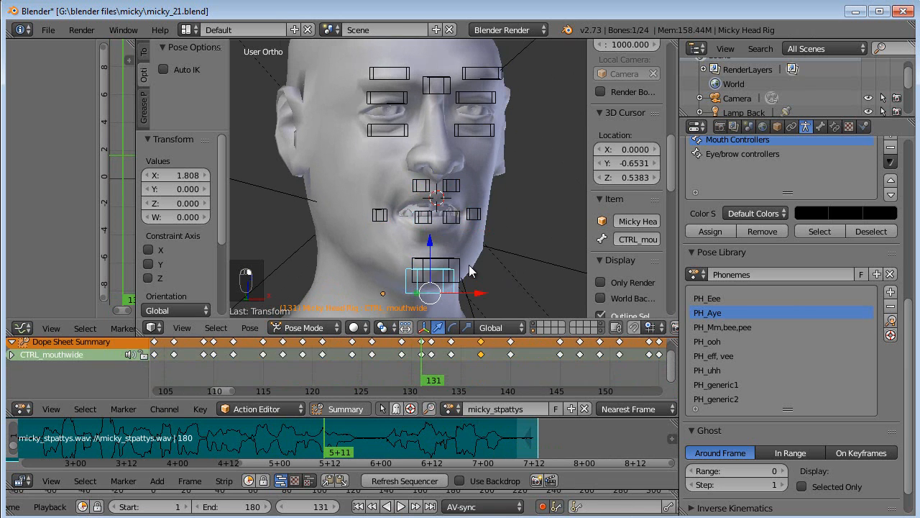
key("g")
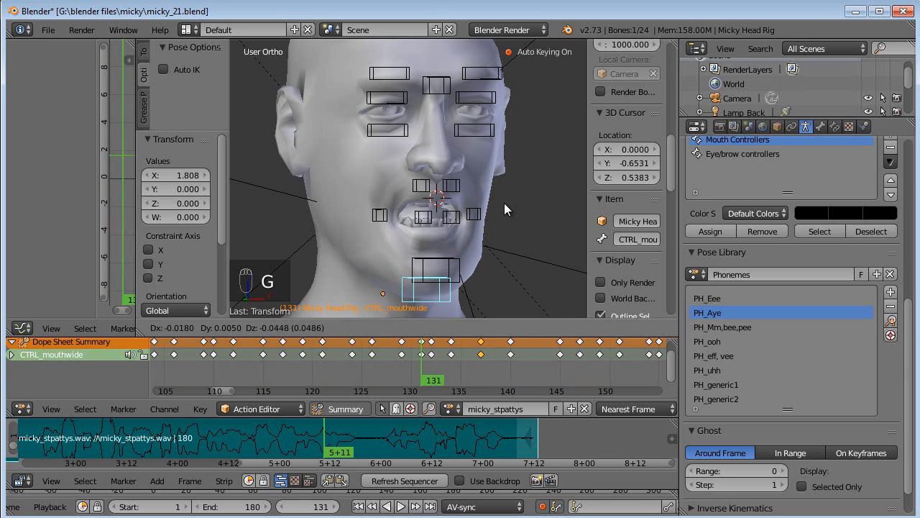
left_click(502, 205)
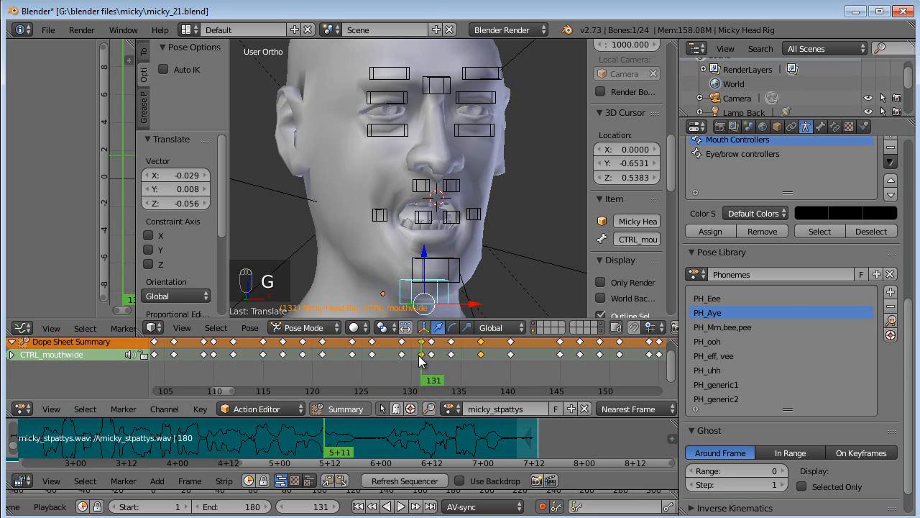
Lower the CTRL_mouthwide controller by about 0.067 at frame 132 and about 0.022 at frame 134.
mouse_move(422, 363)
left_mouse_down()
mouse_move(485, 365)
mouse_move(417, 364)
mouse_move(431, 365)
left_mouse_up()
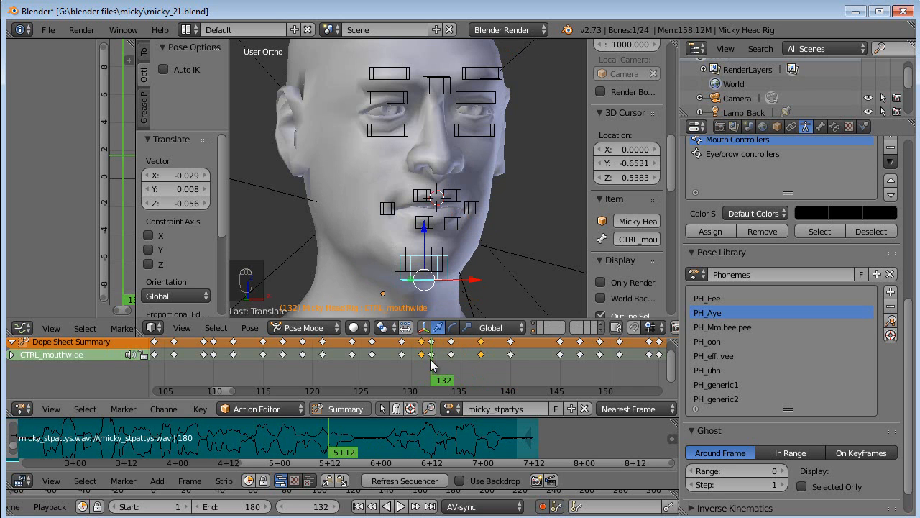
key("g")
left_click(444, 285)
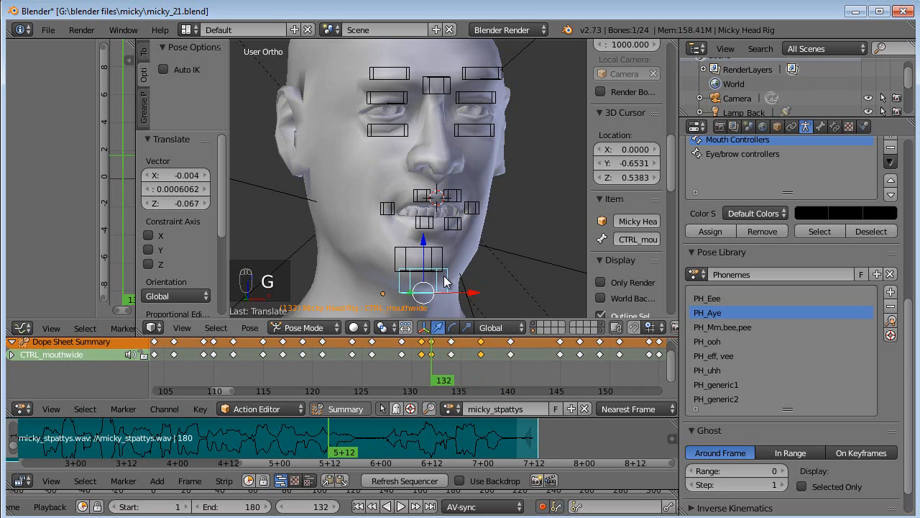
left_click_drag(433, 363, 461, 359)
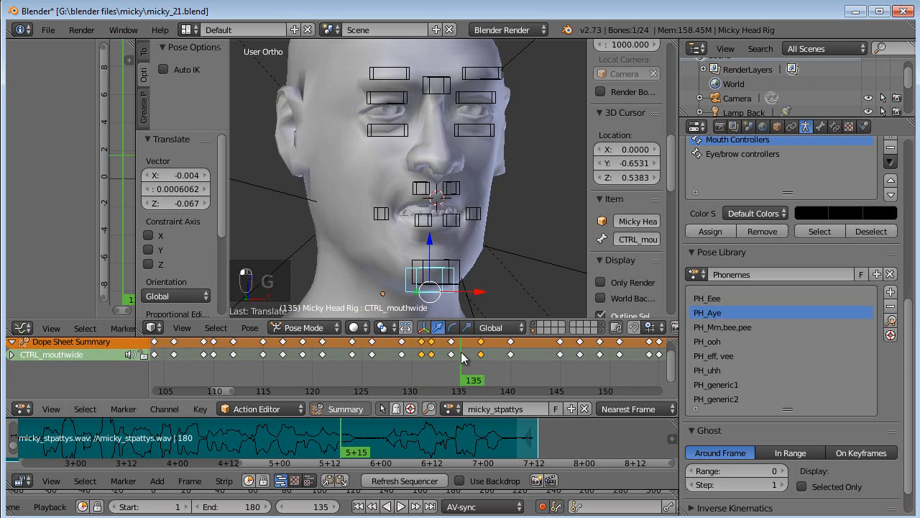
key("Left")
key("g")
left_click(468, 366)
Scrub back through the adjusted frames and replay the animation from the start to review the wider mouth shapes.
left_click_drag(467, 366, 267, 355)
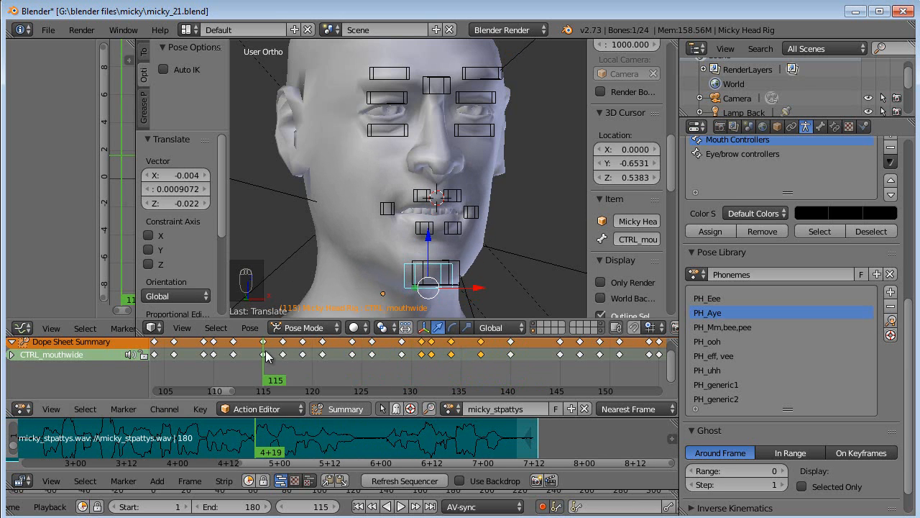
left_click(358, 507)
left_click(402, 507)
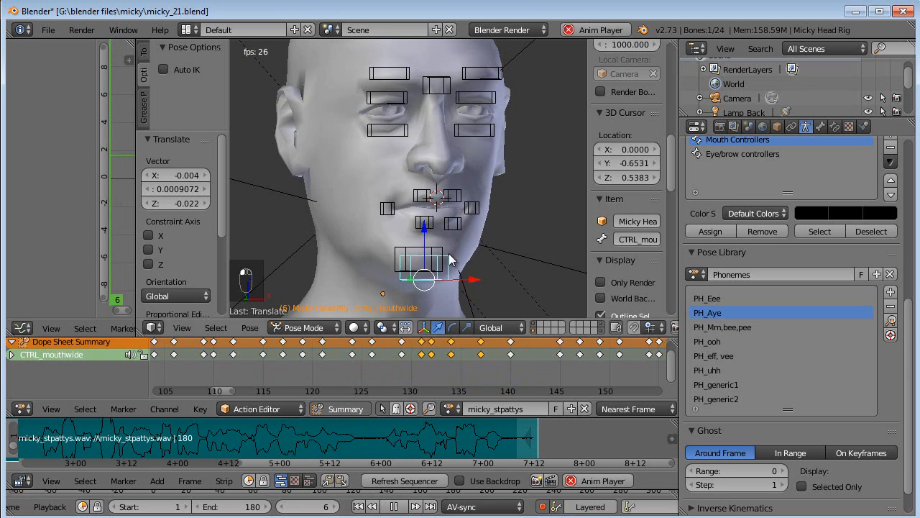
Stop the playback and return to the first frame with every bone deselected.
left_click(398, 507)
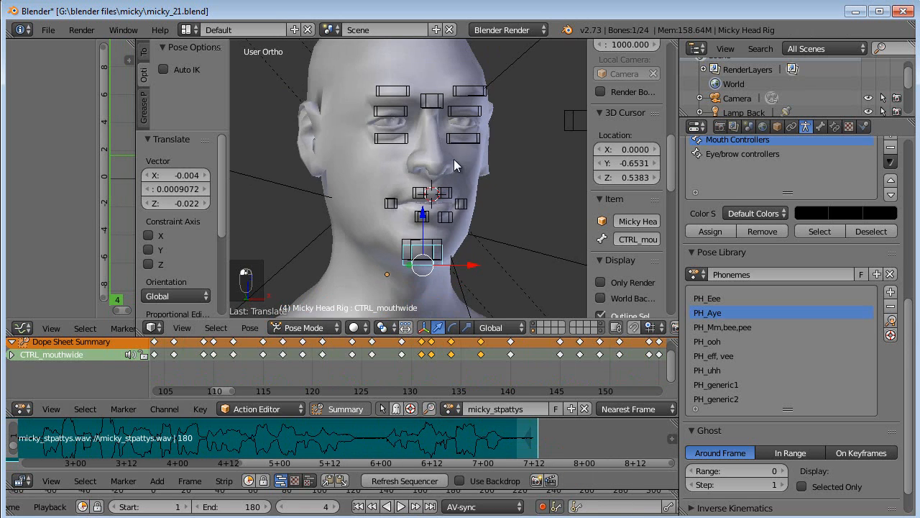
key("KP_1")
key("a")
key("a")
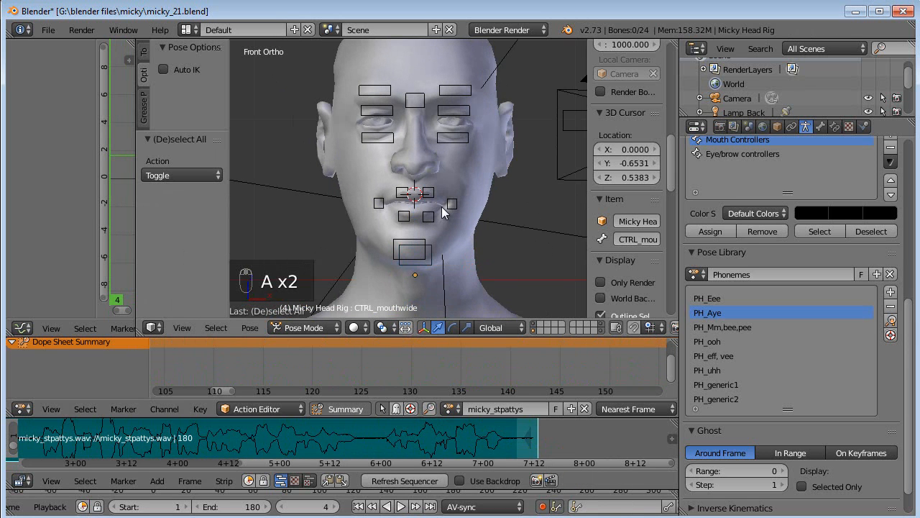
middle_click_drag(441, 206, 440, 241, "shift")
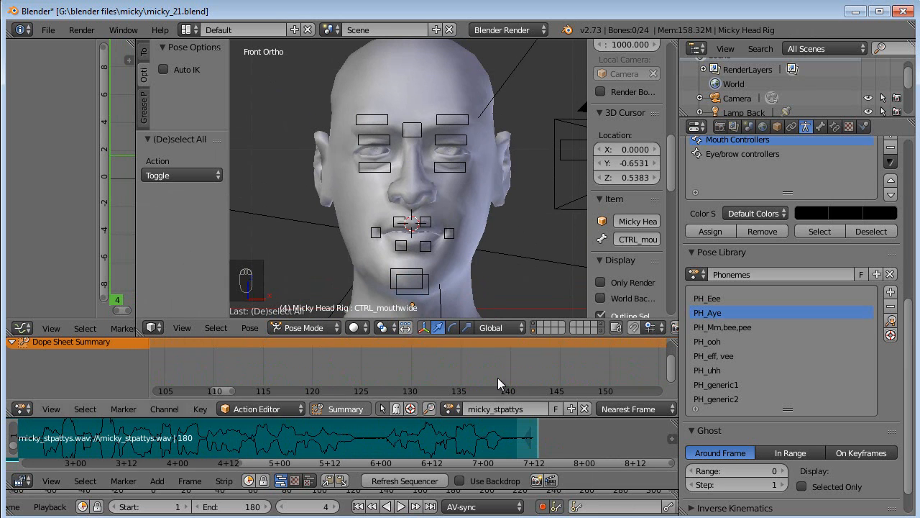
left_click(359, 507)
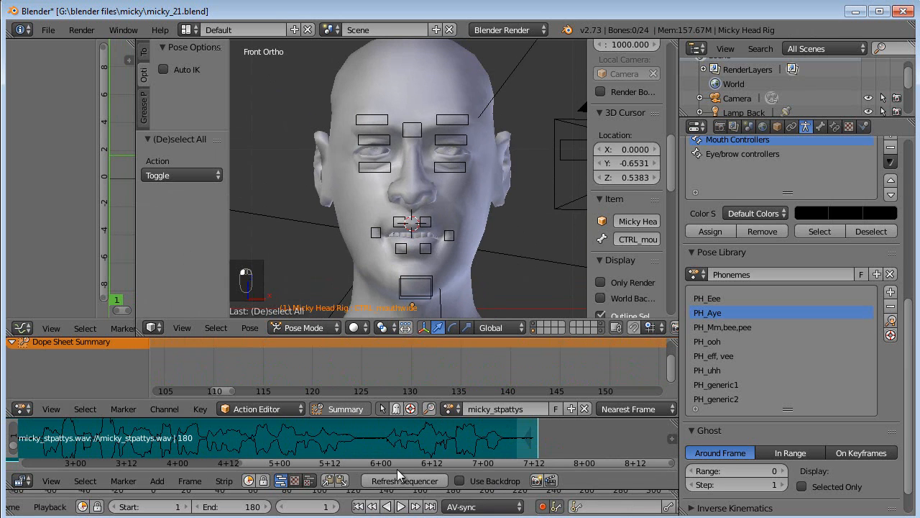
Insert a LocRotScale keyframe on all four eyelid controls at frame 1.
scroll(430, 228, "down", 2)
scroll(430, 228, "up", 5)
middle_click_drag(437, 201, 424, 180, "shift")
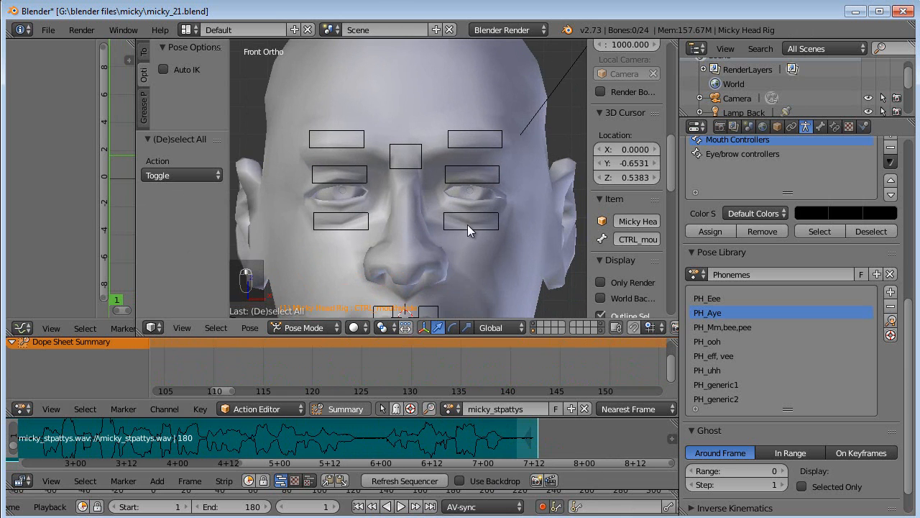
middle_click_drag(274, 362, 603, 363)
middle_click_drag(220, 350, 630, 350)
mouse_move(158, 358)
middle_mouse_down()
mouse_move(495, 365)
mouse_move(517, 387)
middle_mouse_up()
right_click(351, 217, "shift")
right_click(359, 191, "shift")
right_click(452, 185, "shift")
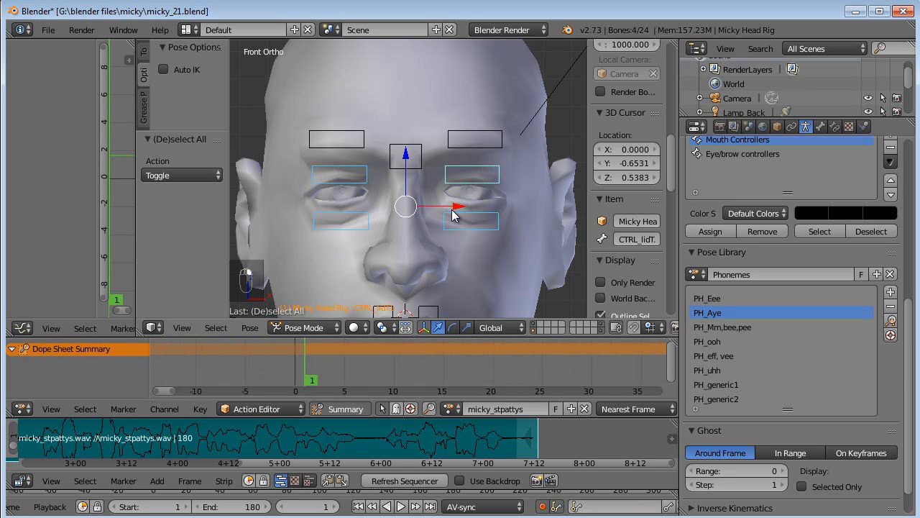
key("i")
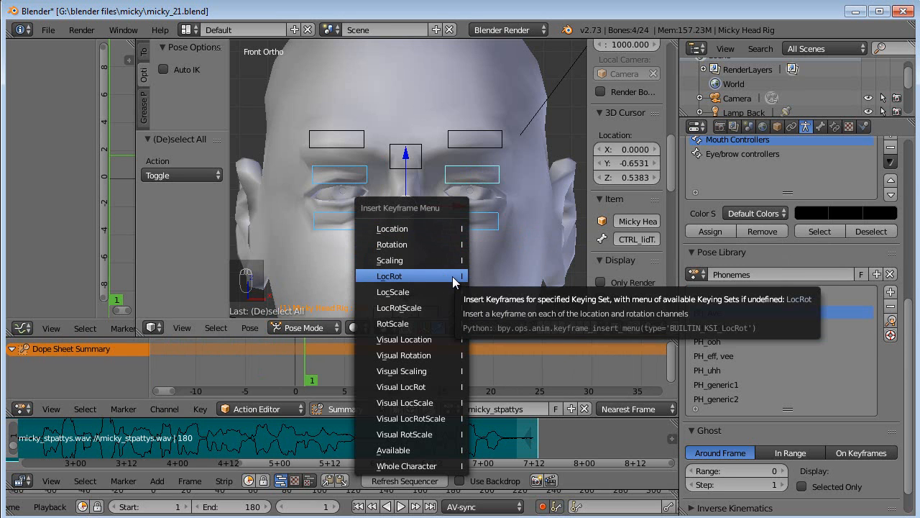
left_click(415, 310)
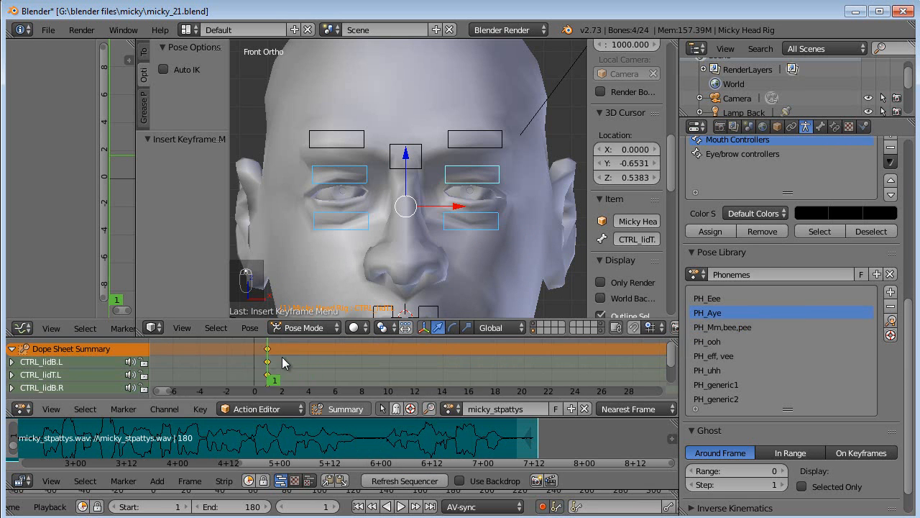
Move to frame 4 and raise the lower eyelid controls of both eyes.
scroll(253, 362, "left", 2, "ctrl")
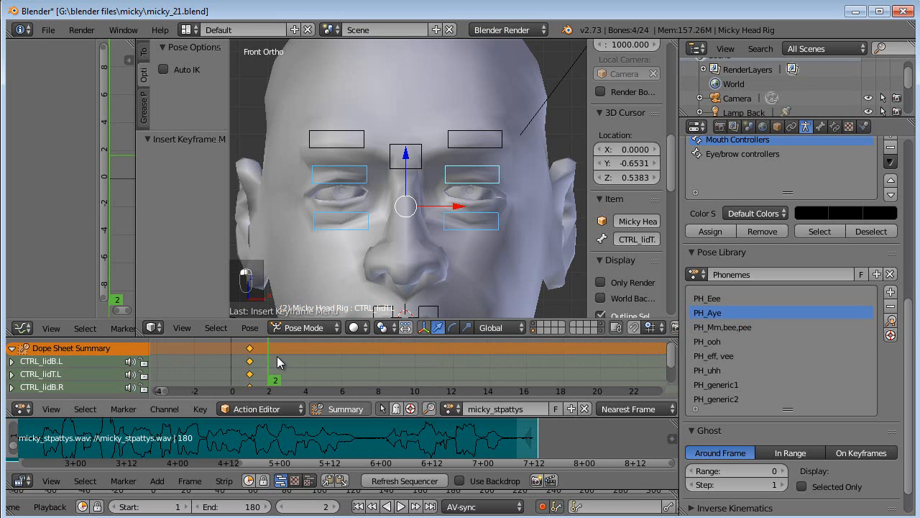
right_click(363, 212)
key("g")
left_click(361, 199)
right_click(447, 219)
key("g")
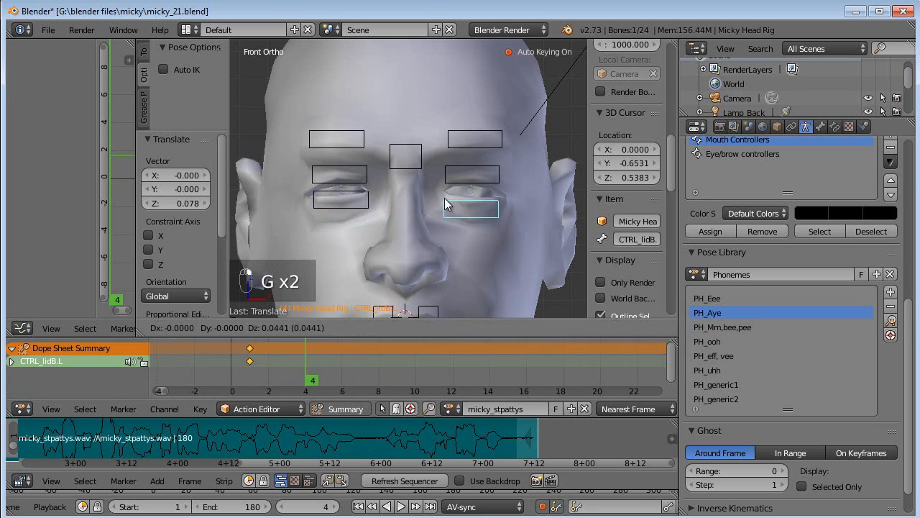
left_click(445, 193)
Close the left eye by lowering its upper eyelid control and raising its lower one further.
right_click(460, 182)
key("g")
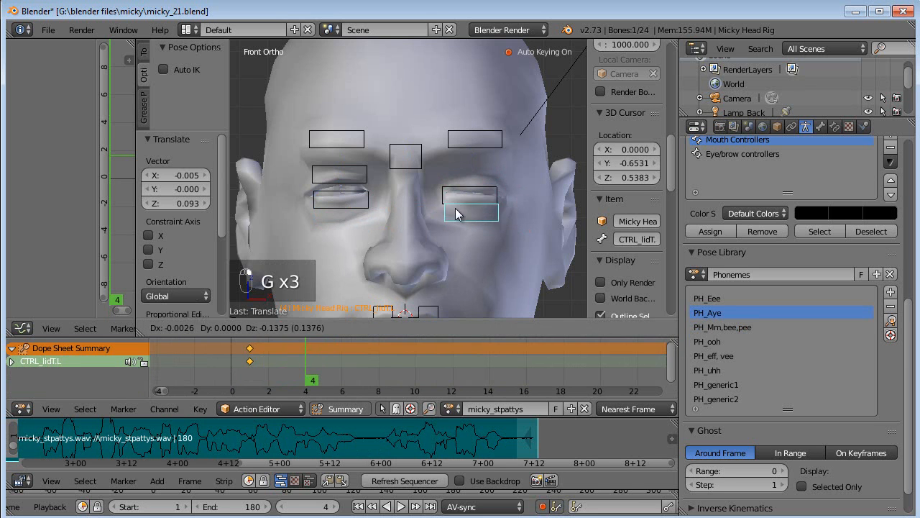
left_click(455, 213)
key("g")
left_click(445, 191)
Close the right eye by lowering its upper eyelid control and raising its lower one further.
right_click(364, 186)
key("g")
left_click(364, 223)
right_click(366, 201)
key("g")
left_click(366, 178)
Select all four eyelid controls and enlarge the Action Editor to show all of their channels.
right_click(364, 214, "shift")
right_click(449, 192, "shift")
right_click(456, 225, "shift")
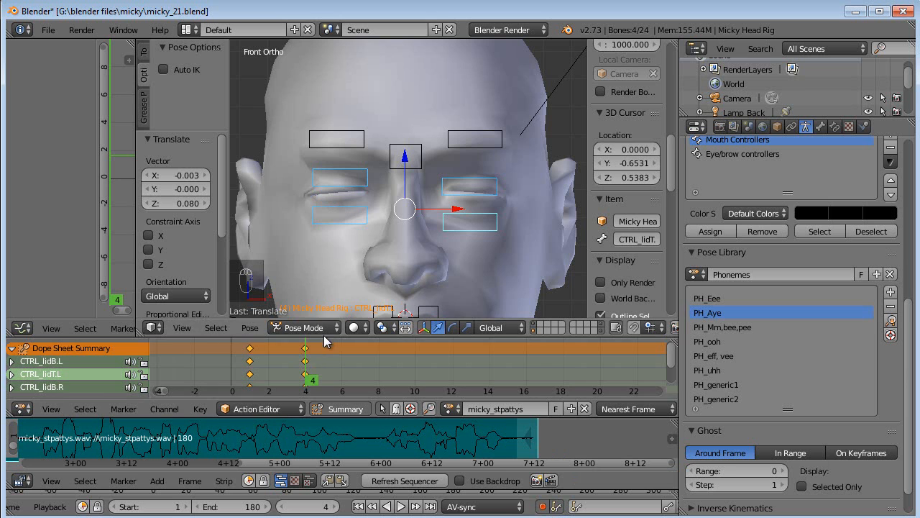
left_click_drag(324, 335, 316, 295)
Duplicate the open-eye keyframes of all four eyelid controls from frame 1 to frame 8.
right_click(252, 314)
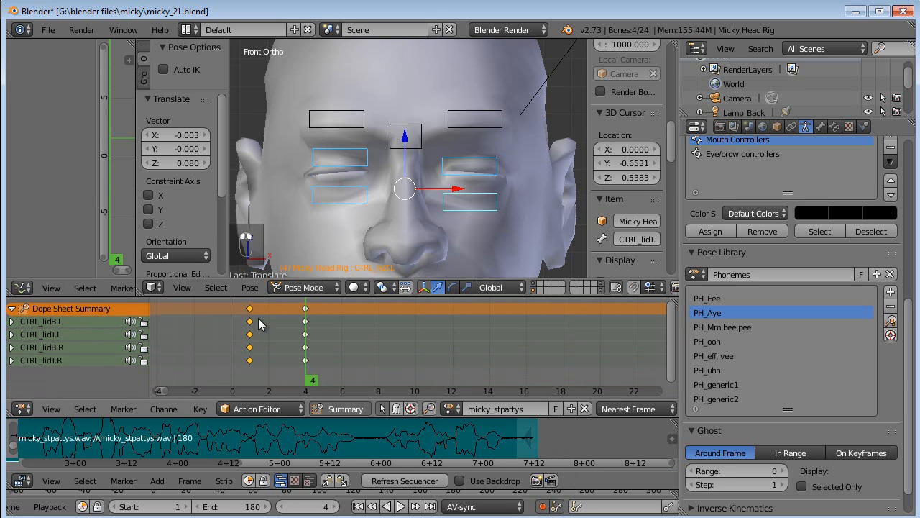
right_click(306, 308)
right_click(250, 321)
right_click(249, 334)
right_click(249, 347)
right_click(250, 361)
right_click(251, 348)
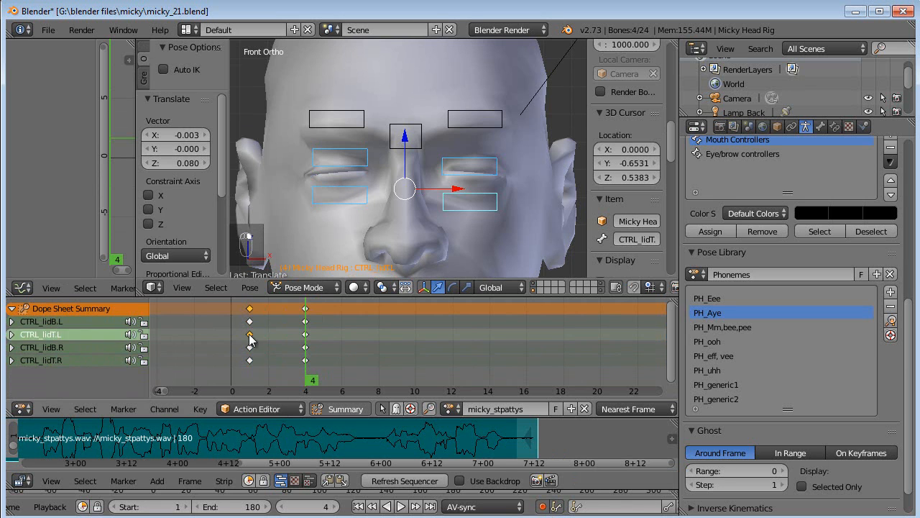
right_click(253, 335)
right_click(256, 323)
right_click(249, 309)
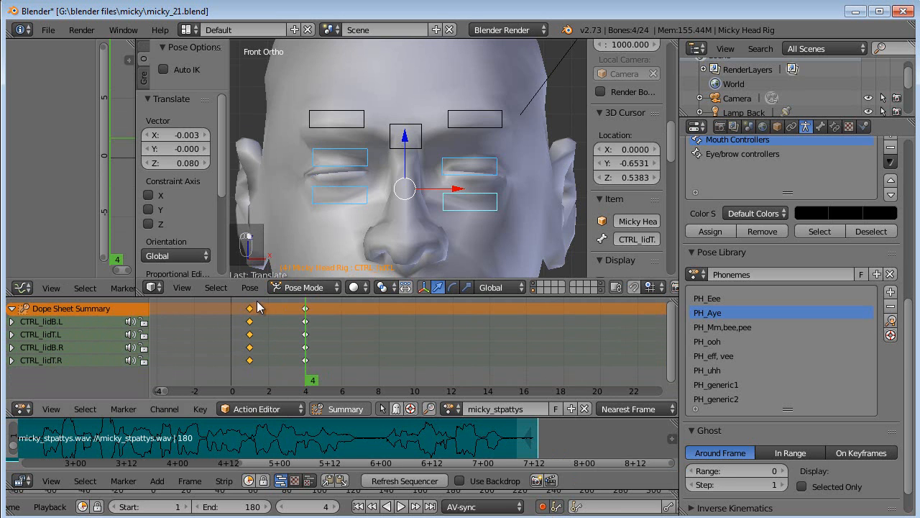
key("shift+d")
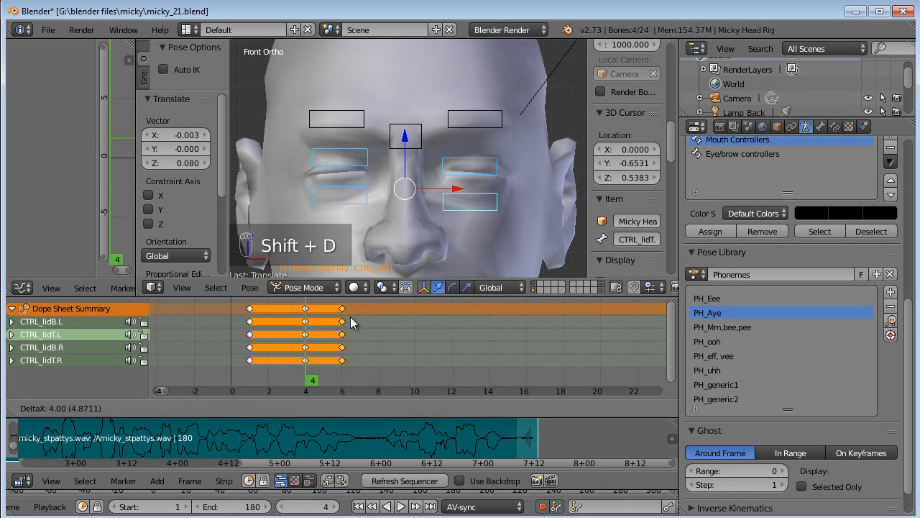
left_click(381, 321)
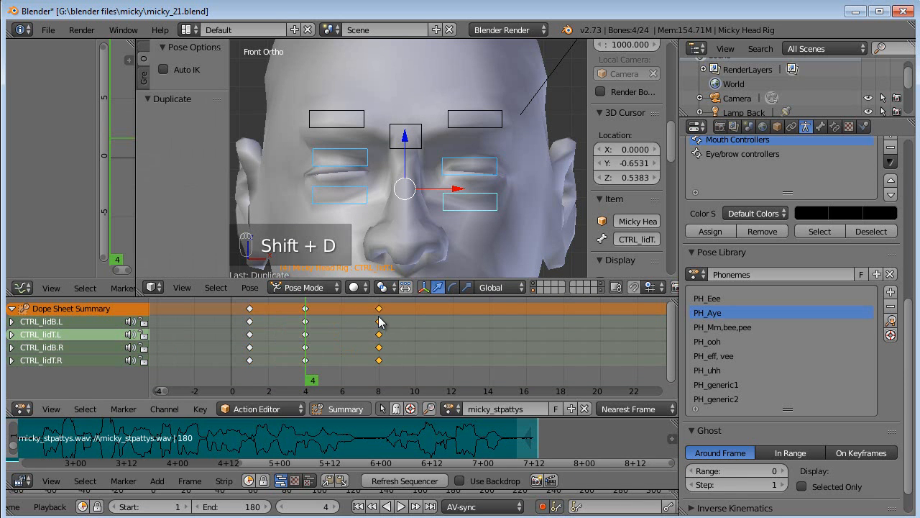
Scrub through the blink, select all of its keyframes and shift them to start at about frame 10.
left_click_drag(238, 352, 384, 345)
scroll(389, 327, "down", 2)
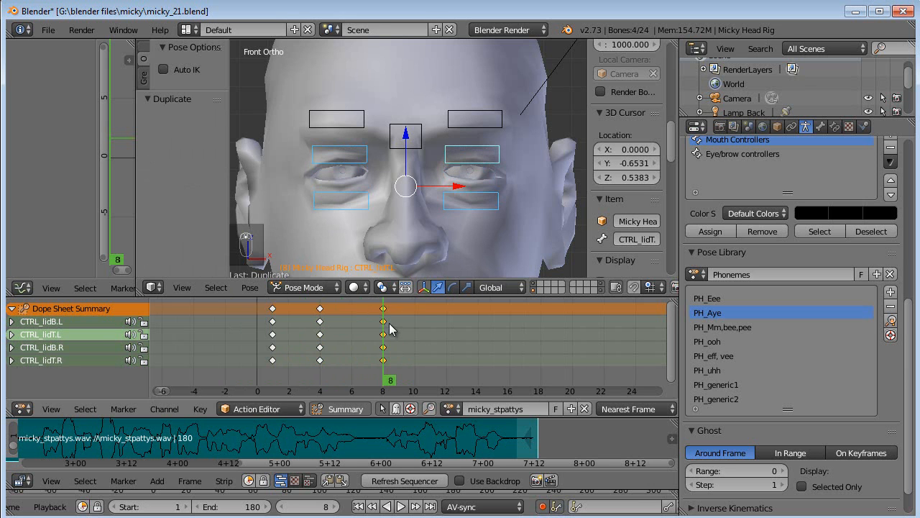
key("a")
key("b")
left_click_drag(396, 311, 267, 370)
scroll(345, 363, "down", 2)
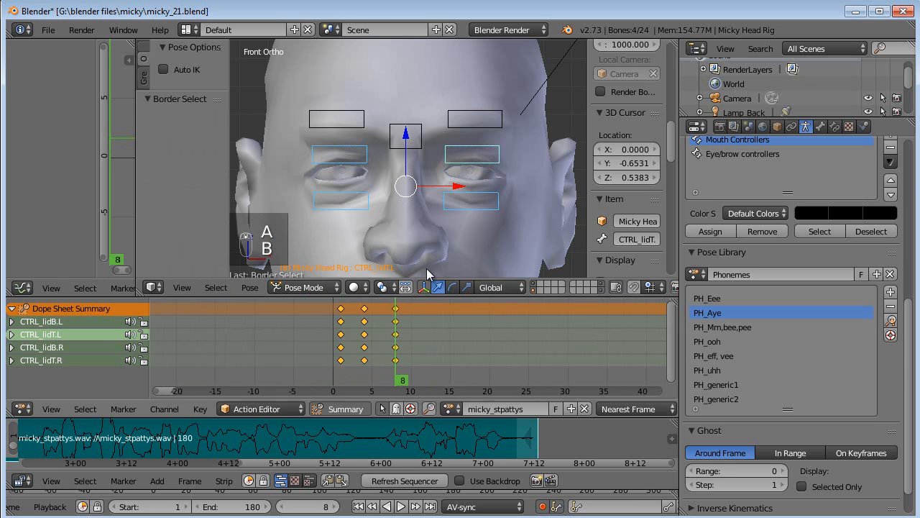
scroll(423, 241, "down", 2)
scroll(423, 241, "down", 2)
key("g")
left_click(445, 352)
Duplicate the blink's keyframes so that the copy starts at about frame 60.
scroll(480, 337, "down", 1)
middle_click_drag(473, 337, 288, 344)
scroll(294, 348, "down", 14)
middle_click_drag(454, 350, 335, 357)
key("shift+d")
left_click(348, 350)
Duplicate the blink again so that the copy is centred on about frame 91.
left_click_drag(240, 349, 404, 343)
key("shift+d")
left_click(412, 340)
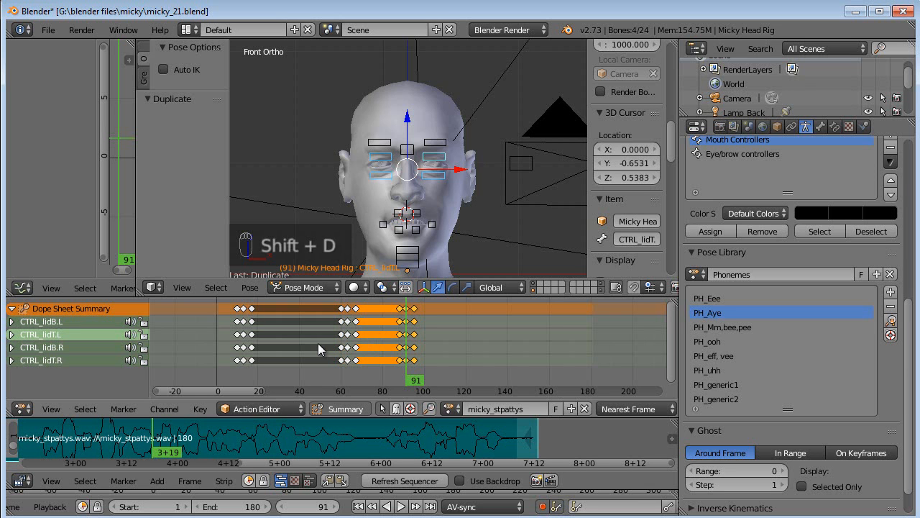
Move the second blink's keyframes about 9 frames earlier.
left_click_drag(322, 348, 347, 339)
key("a")
key("b")
left_click_drag(361, 307, 341, 364)
key("g")
left_click(313, 369)
left_click(292, 364)
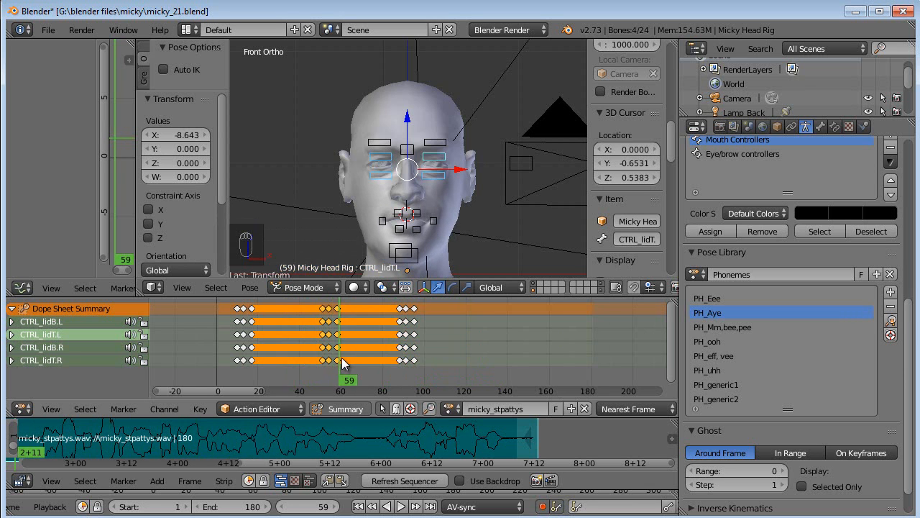
Stretch the second blink's keyframes around frame 54 so that it runs from about frame 48 to 63.
key("s")
right_click(342, 315)
left_click(328, 318)
key("s")
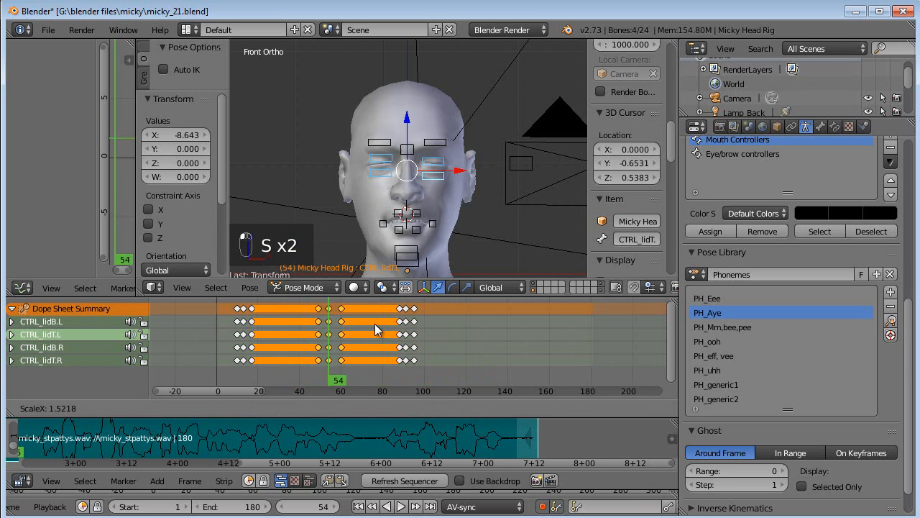
left_click(393, 331)
Duplicate the third blink's keyframes so that the copy starts at about frame 101.
left_click_drag(319, 351, 417, 373)
key("a")
left_click_drag(397, 312, 396, 307)
key("shift+d")
left_click(440, 319)
Duplicate the blink twice more, starting the copies at about frames 144 and 170.
left_click_drag(431, 346, 589, 352)
key("shift+d")
left_click(503, 351)
key("shift+d")
left_click(603, 348)
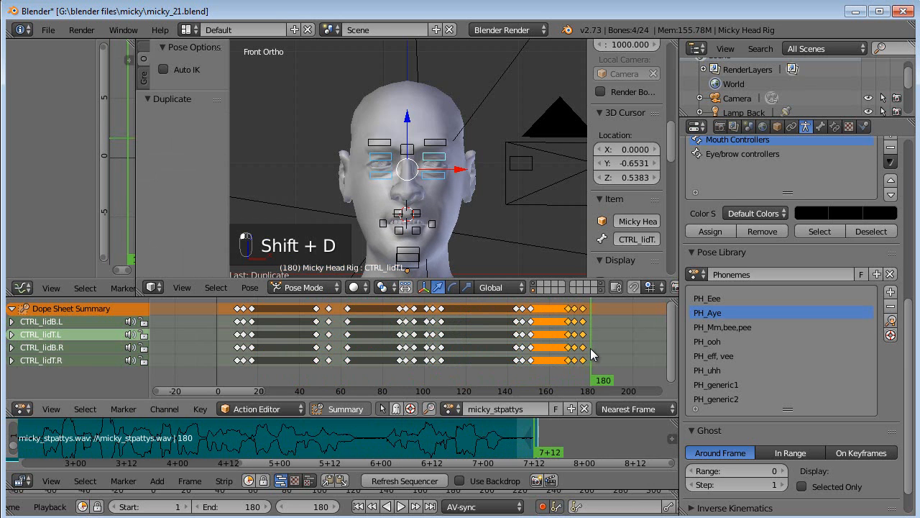
Select the three brow controls and lower them by about 0.12 at frame 17.
right_click(407, 151)
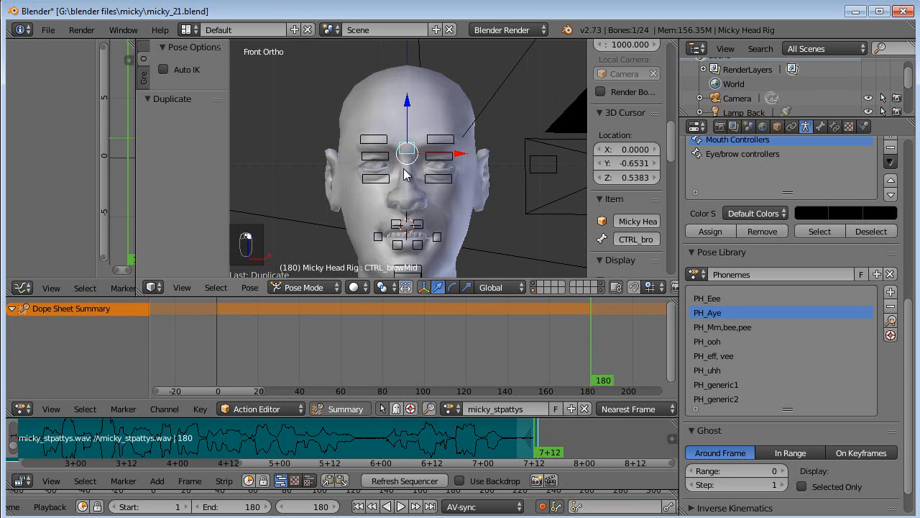
scroll(403, 209, "up", 4)
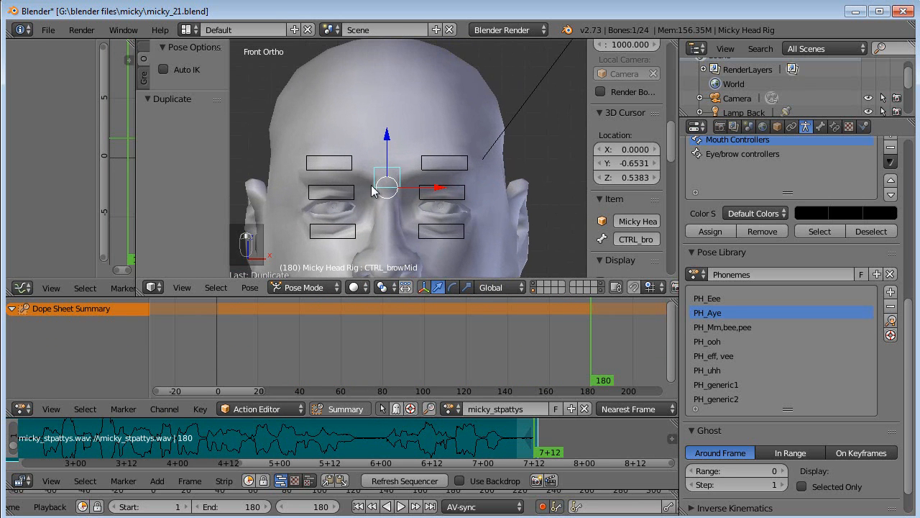
left_click(358, 507)
middle_click_drag(189, 432, 350, 431)
scroll(323, 430, "down", 3)
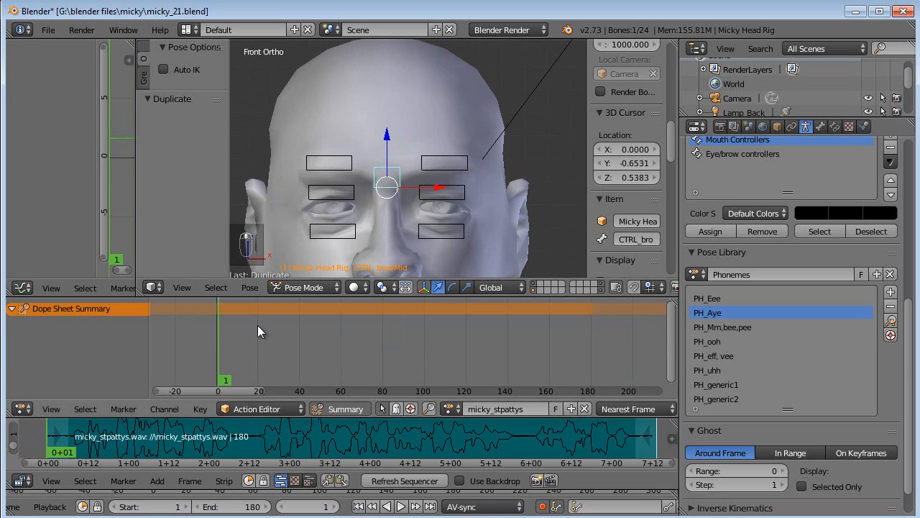
left_click_drag(64, 437, 98, 438)
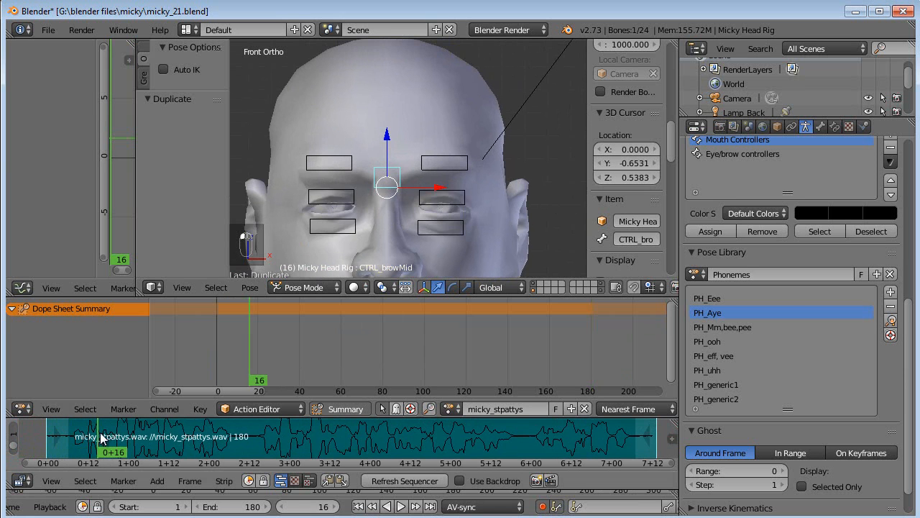
left_click(101, 438)
right_click(360, 168)
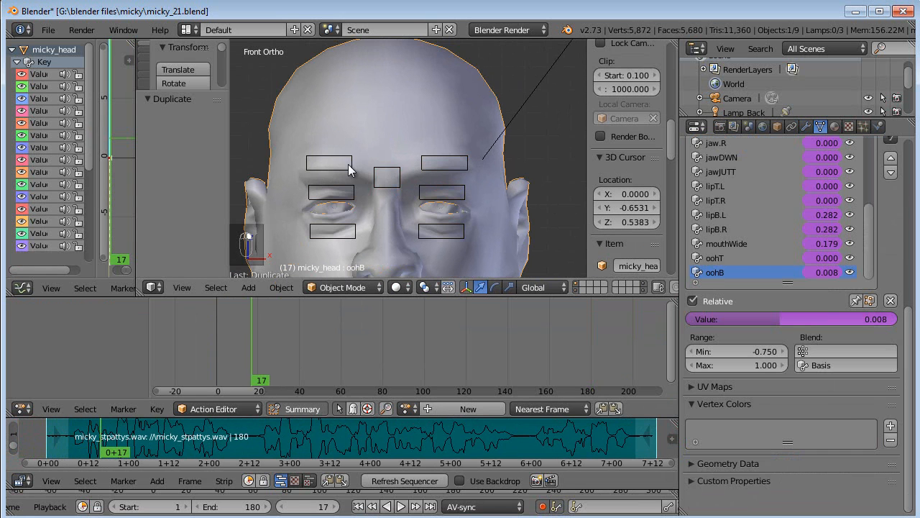
right_click(351, 169)
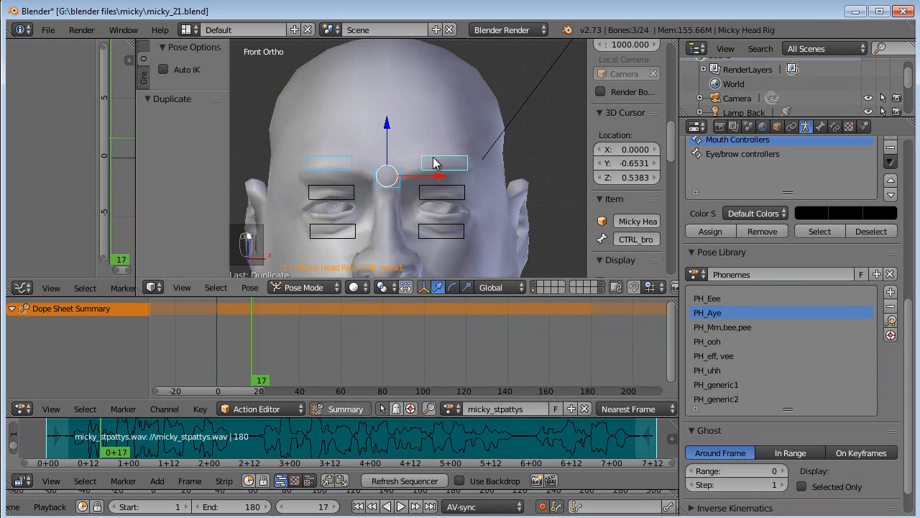
key("g")
left_click(431, 189)
Lower the middle brow control by about another 0.02 at frame 17.
right_click(385, 204)
key("g")
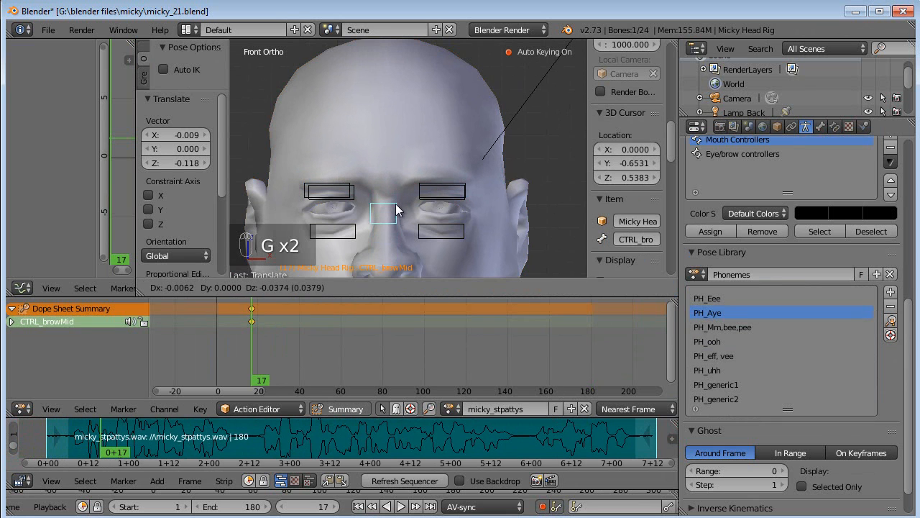
left_click(394, 206)
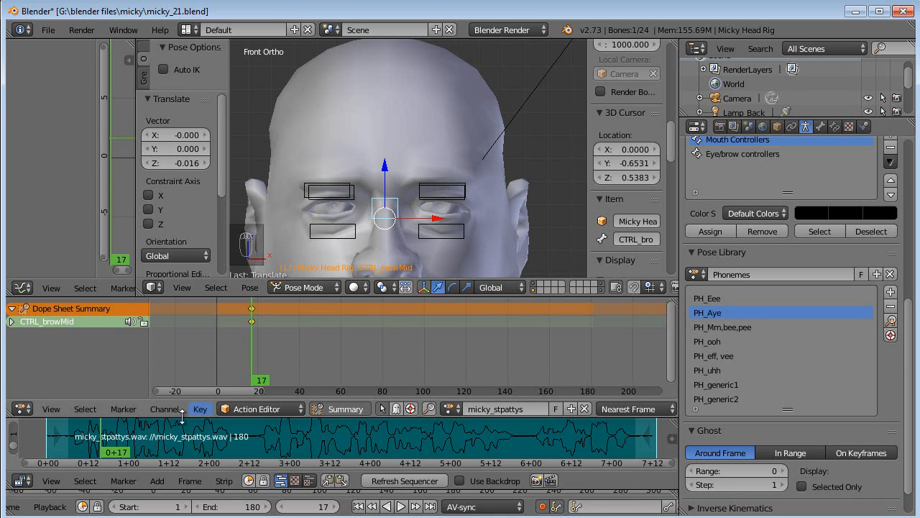
Select all three brow controls and raise them by about 0.1 at frame 1.
left_click(231, 345)
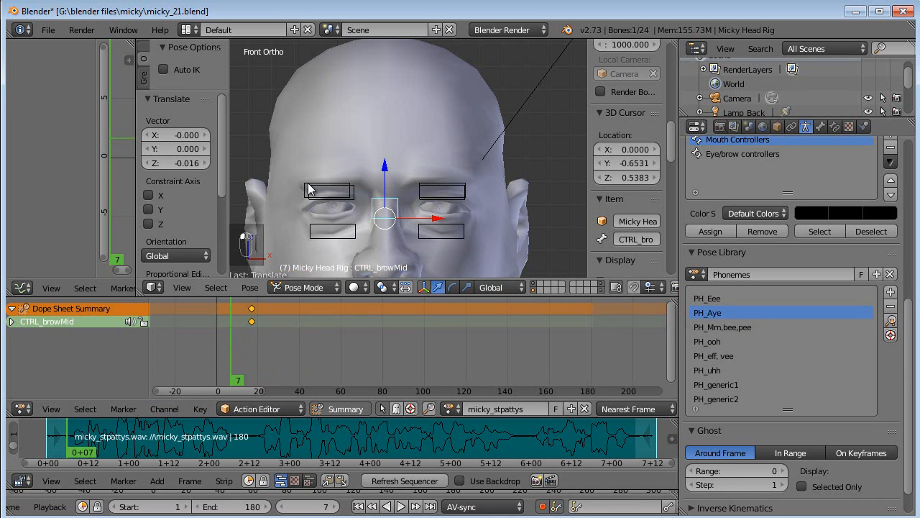
right_click(333, 191)
right_click(464, 189, "shift")
middle_click_drag(415, 209, 307, 338)
right_click(443, 207, "shift")
mouse_move(240, 342)
left_mouse_down()
mouse_move(220, 345)
mouse_move(250, 330)
left_mouse_up()
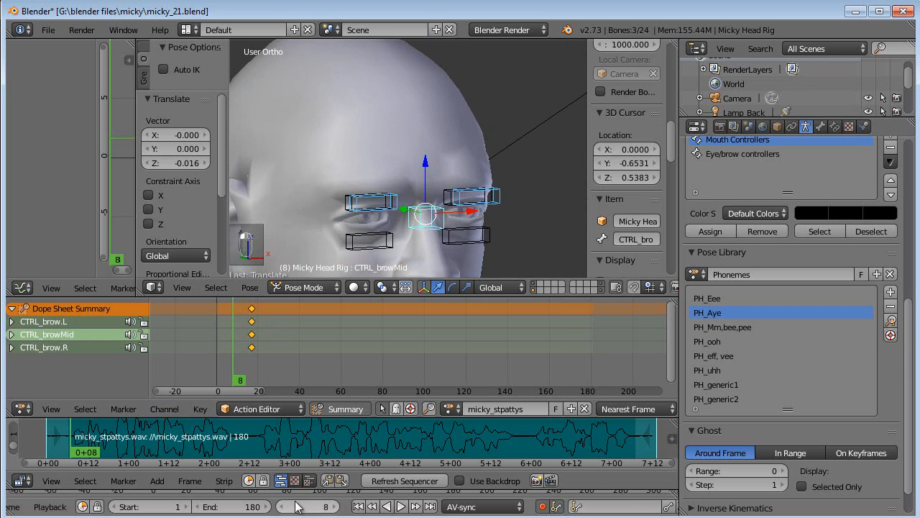
left_click(358, 506)
key("g")
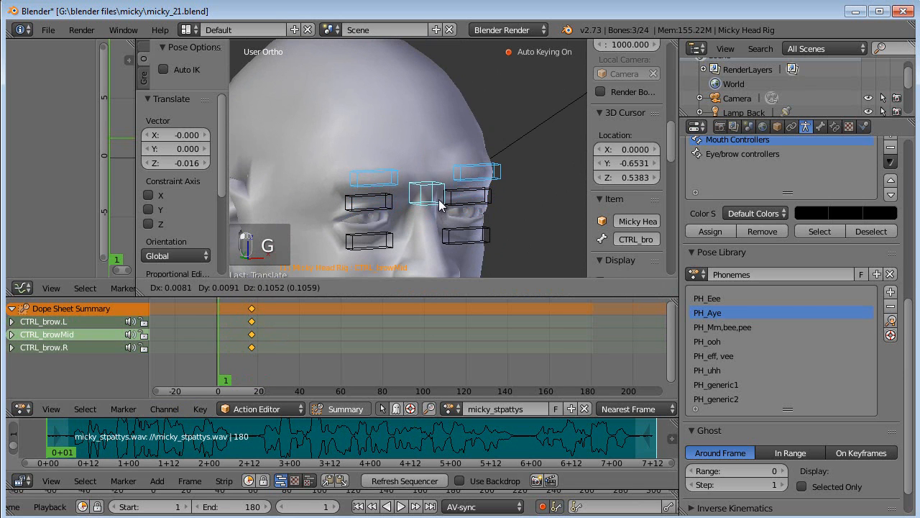
left_click(435, 205)
Raise the three brow controls by about 0.06 at about frame 41.
left_click_drag(222, 337, 333, 341)
key("g")
left_click(410, 219)
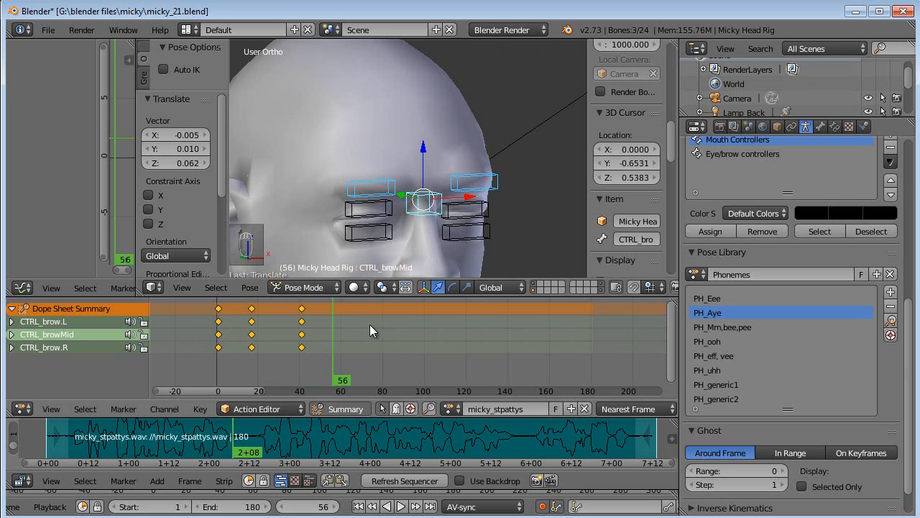
Lower the three brow controls by about 0.05 at frame 56 and key further brow moves at about frames 72, 90, 103, 126 and 145.
key("g")
left_click(457, 217)
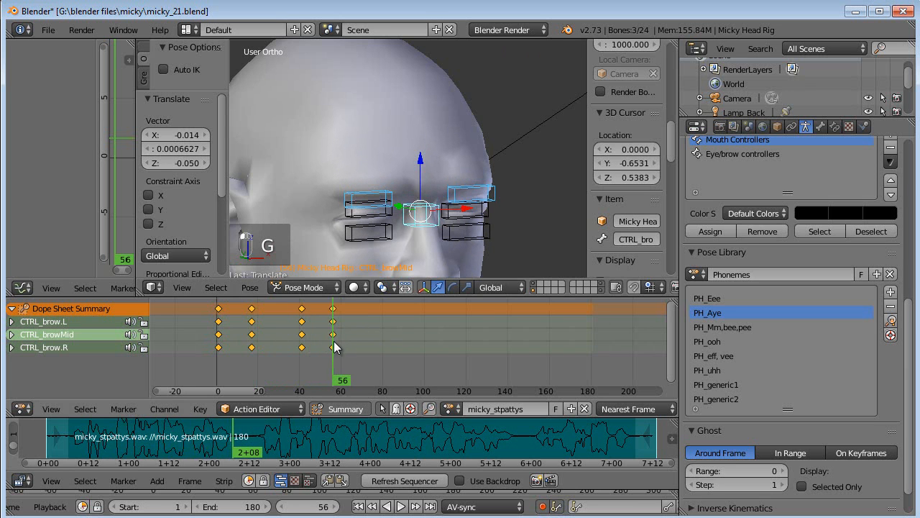
mouse_move(344, 344)
left_mouse_down()
mouse_move(404, 341)
mouse_move(430, 356)
mouse_move(517, 338)
mouse_move(546, 365)
left_mouse_up()
key("g")
left_click(429, 209)
key("g")
left_click(428, 202)
key("g")
left_click(452, 218)
key("g")
left_click(466, 239)
key("g")
left_click(497, 204)
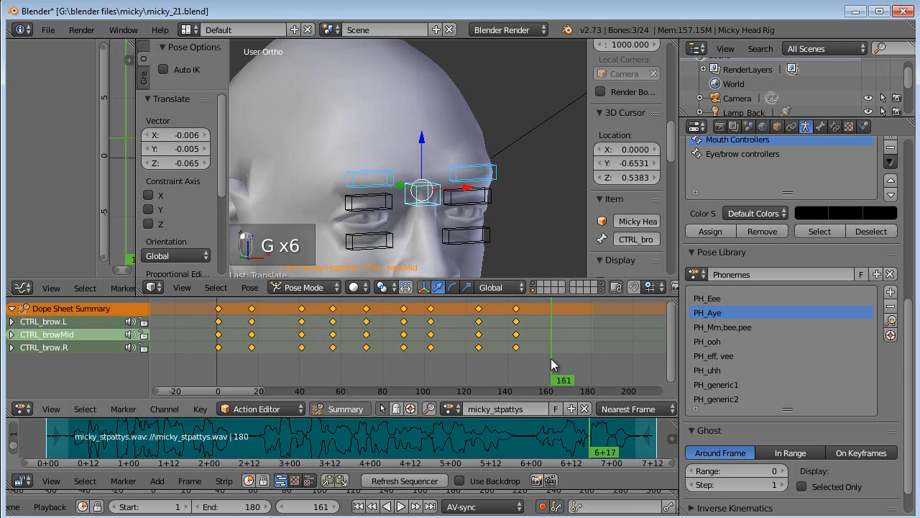
Raise the brow controls by about 0.11 at frame 161 and lower them by about 0.065 at frame 180.
key("g")
left_click(490, 243)
left_click_drag(561, 367, 585, 354)
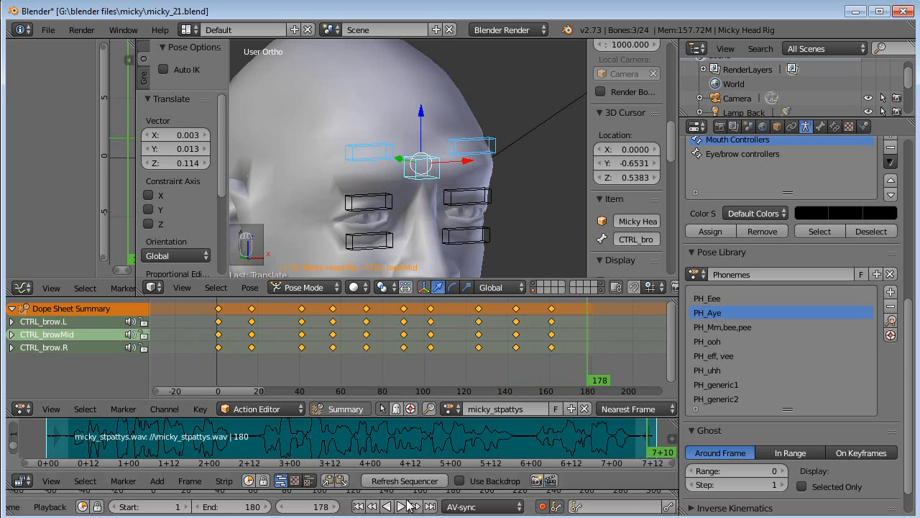
left_click(430, 507)
key("g")
left_click(458, 248)
Hide the rig layer and play the animation from the first frame to review the brow movement on the face.
middle_click_drag(459, 219, 395, 166)
left_click(534, 290, "shift")
scroll(403, 178, "down", 2)
left_click(358, 507)
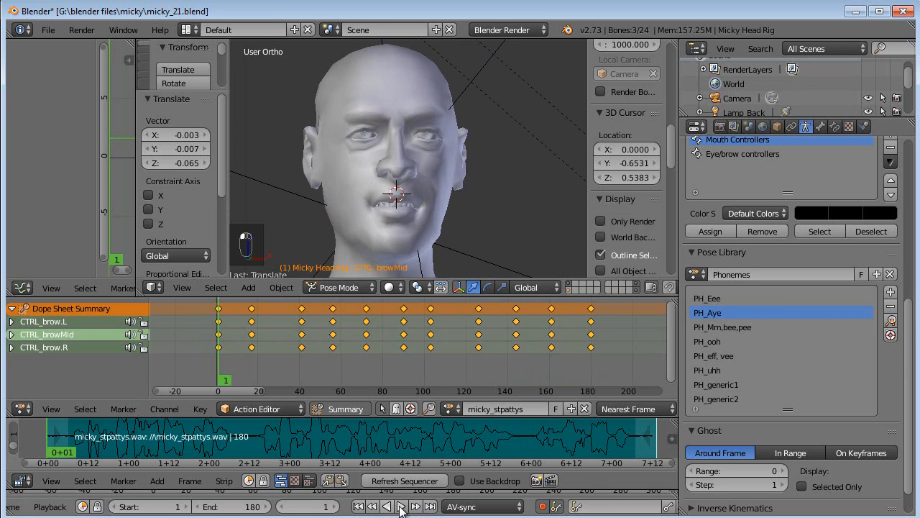
left_click(402, 506)
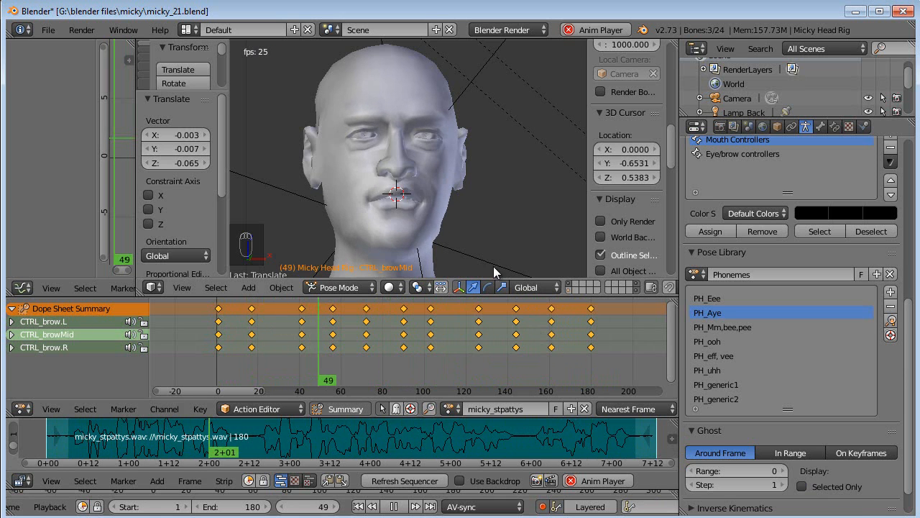
middle_click_drag(470, 206, 357, 238)
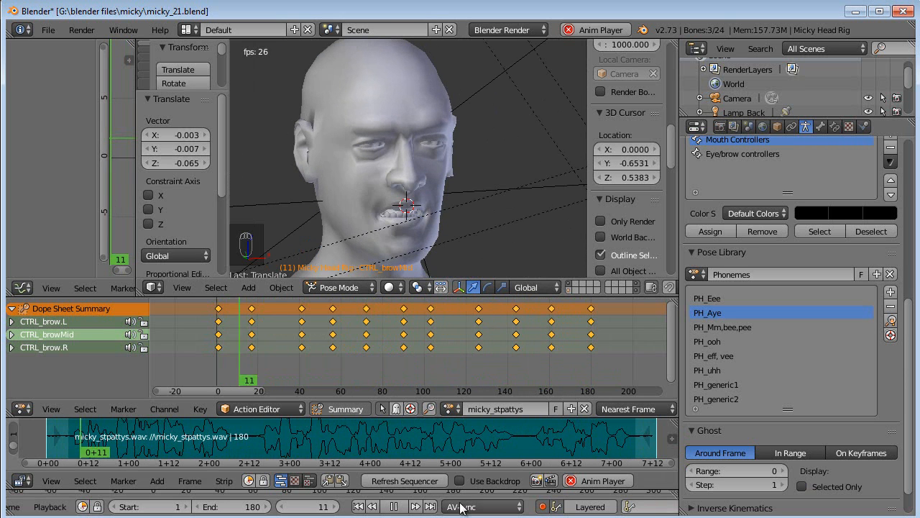
left_click(396, 506)
left_click(359, 507)
Show the rig layer again and switch the armature to its first bone layer at frame 1.
scroll(430, 195, "down", 2)
middle_click_drag(430, 196, 425, 157)
left_click(569, 289, "shift")
middle_click_drag(503, 173, 500, 223, "shift")
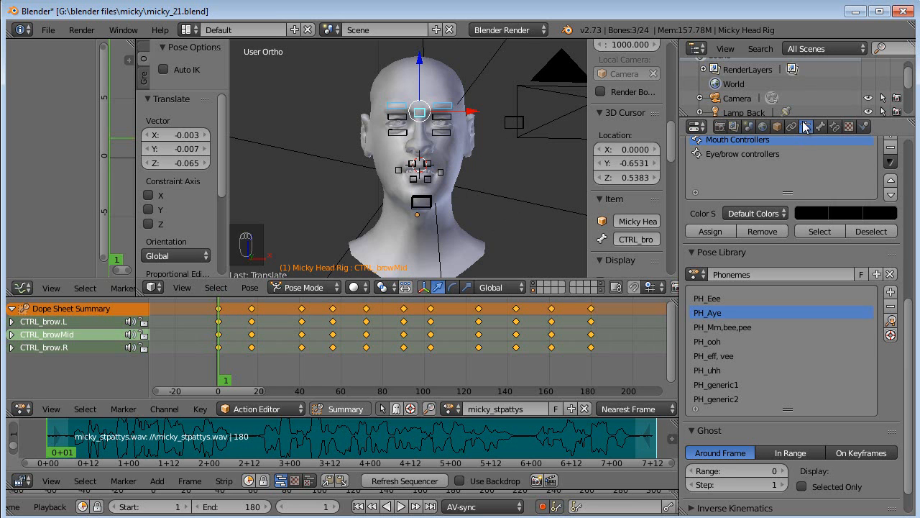
scroll(806, 183, "up", 10)
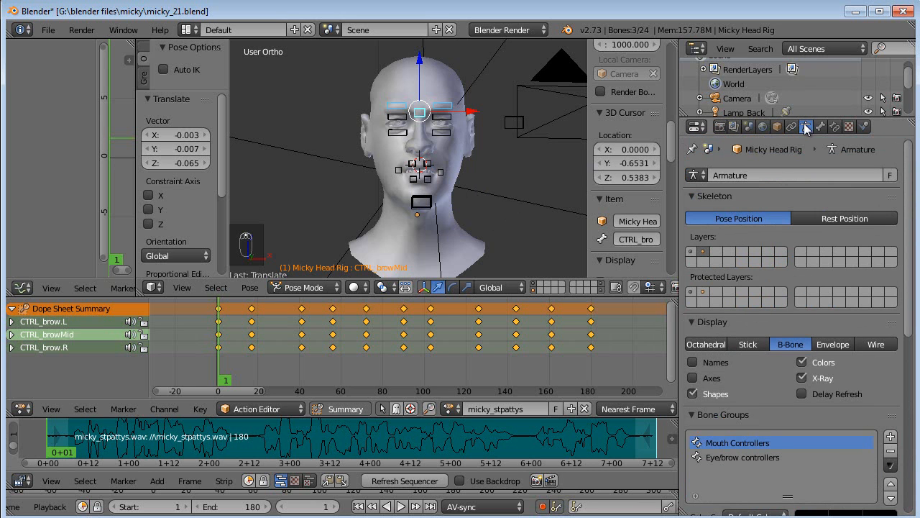
left_click(692, 253)
Select the head bone and trackball-rotate it by about -8° and -5.7° at frame 1.
right_click(428, 175)
middle_click_drag(428, 173, 445, 178)
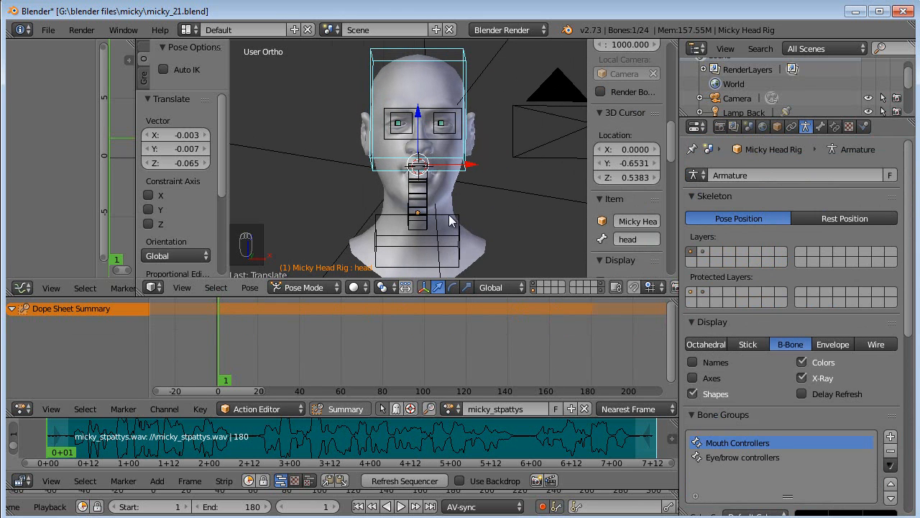
key("r")
key("r")
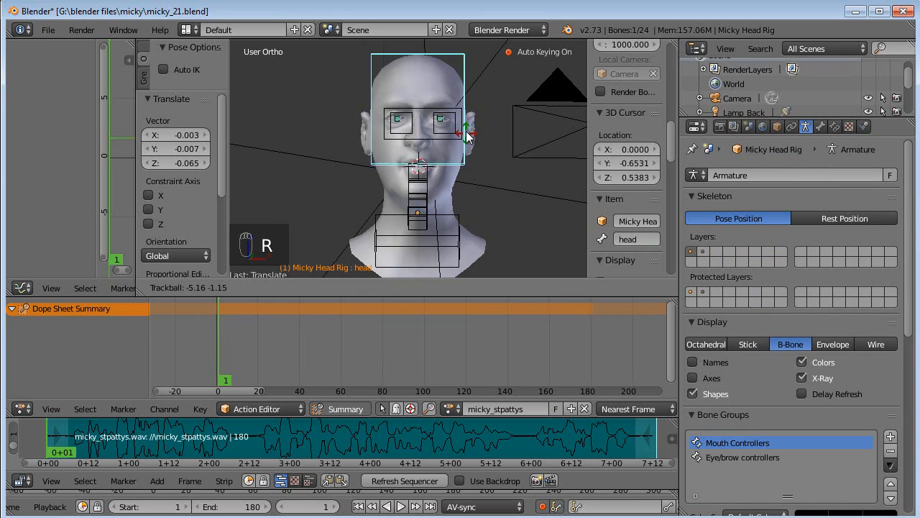
left_click(464, 137)
Trackball-rotate the head bone by about 12° and 15.5° at frame 25.
left_click_drag(224, 352, 270, 354)
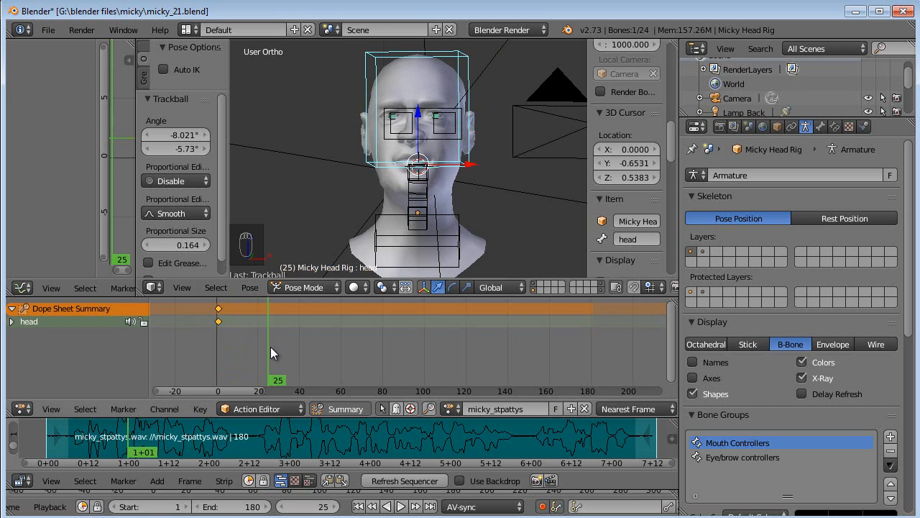
key("r")
key("r")
left_click(423, 181)
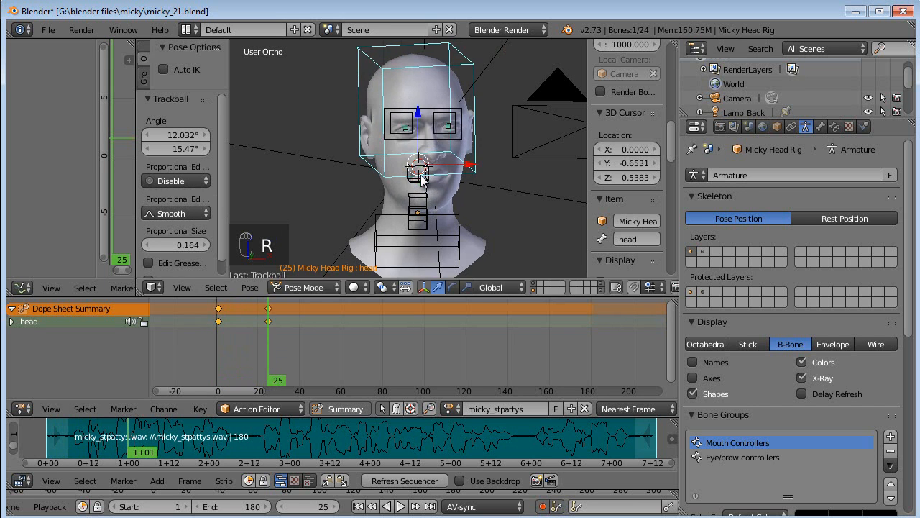
Trackball-rotate the head bone by about -3.4° on both axes at frame 52 and scrub through the motion.
left_click_drag(284, 344, 325, 321)
key("r")
key("r")
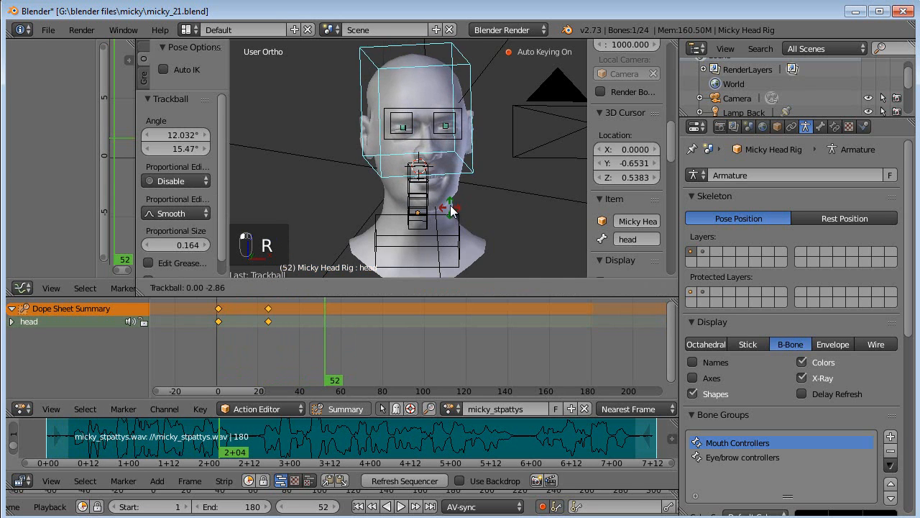
left_click(450, 205)
left_click_drag(219, 344, 329, 350)
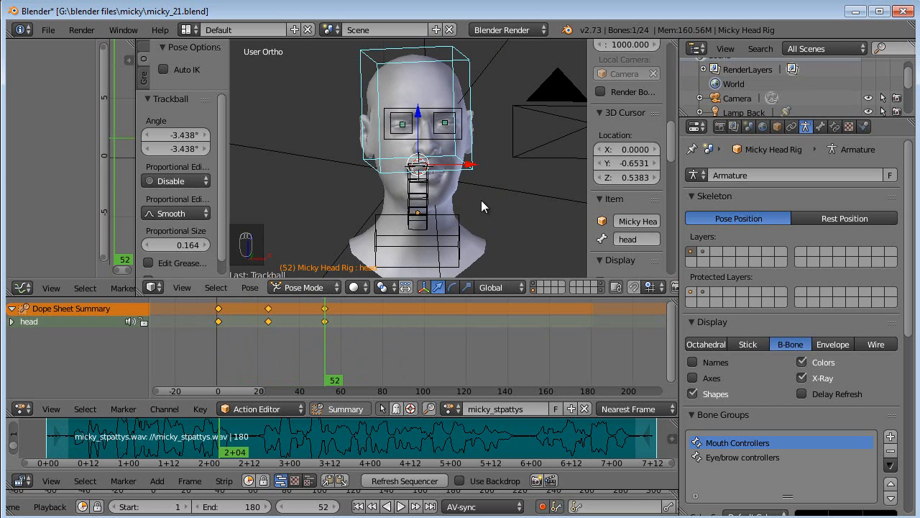
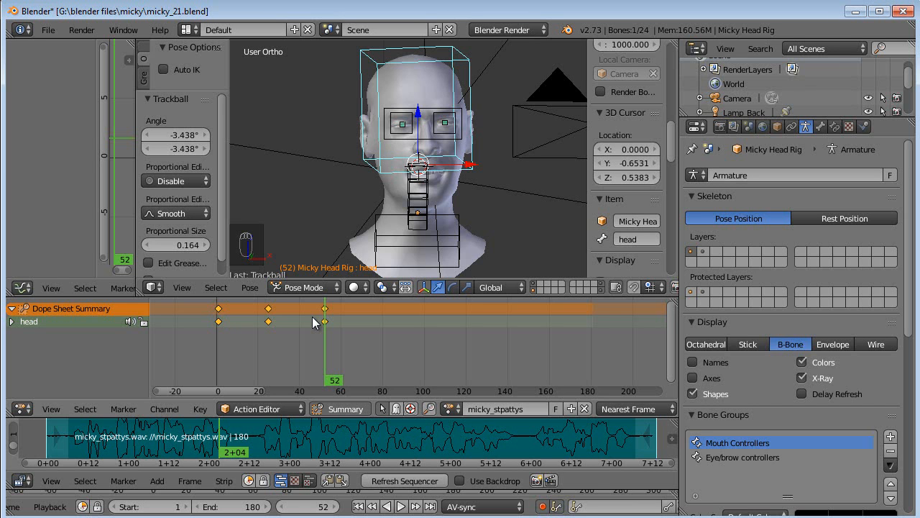
Duplicate the head bone's frame 25 keyframe to about frame 38.
scroll(221, 332, "up", 3)
middle_click_drag(223, 332, 306, 358)
left_click(250, 338)
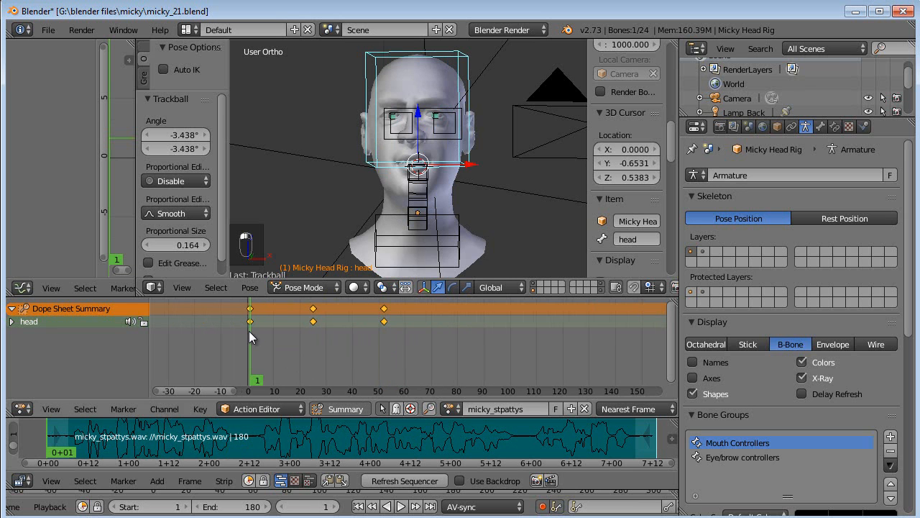
left_click_drag(251, 337, 315, 347)
left_click(319, 309)
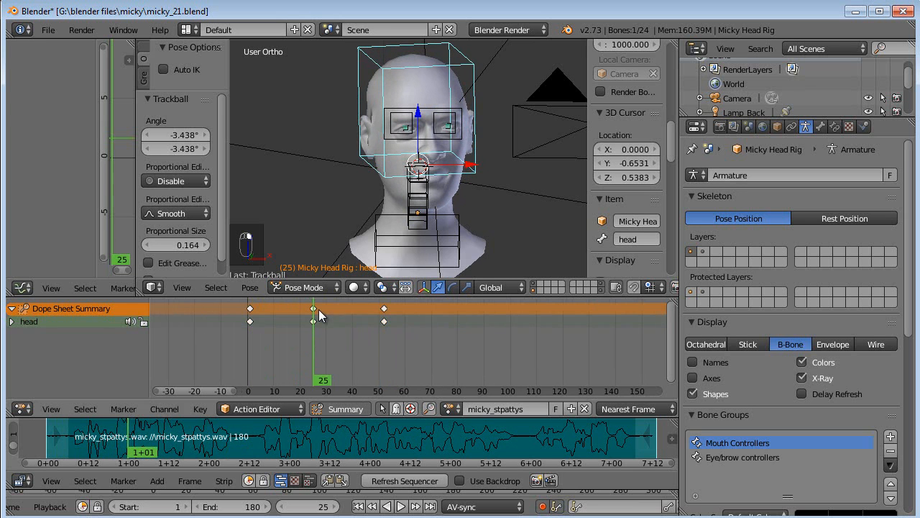
key("shift+d")
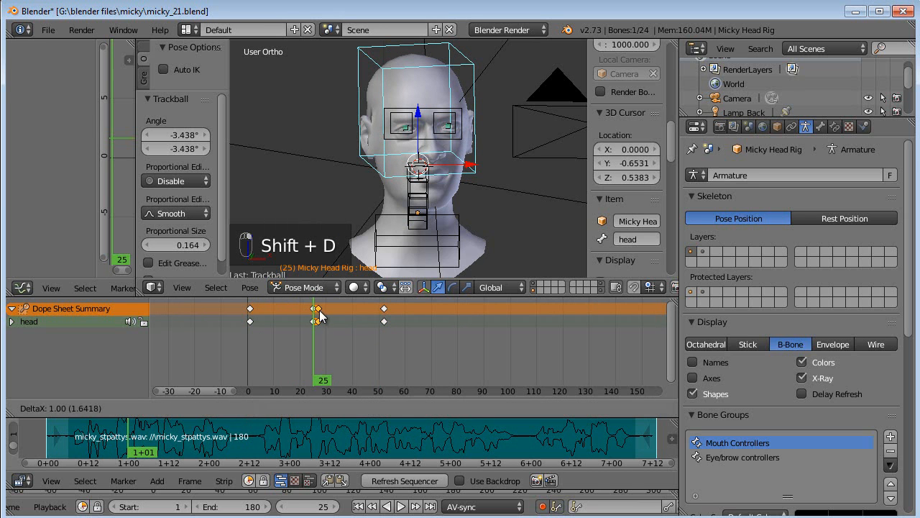
left_click(348, 321)
Trackball-rotate the head bone by about 2.9° and -3.4° at frame 38.
left_click_drag(322, 336, 350, 339)
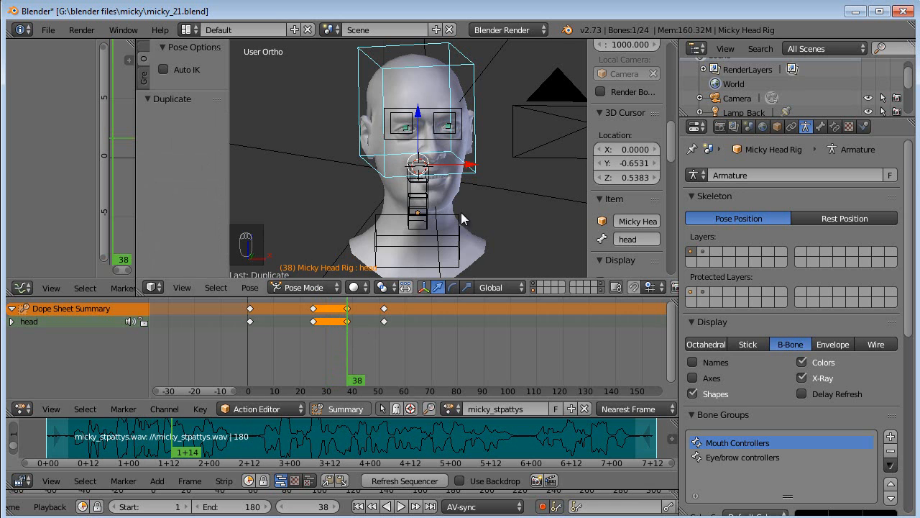
key("r")
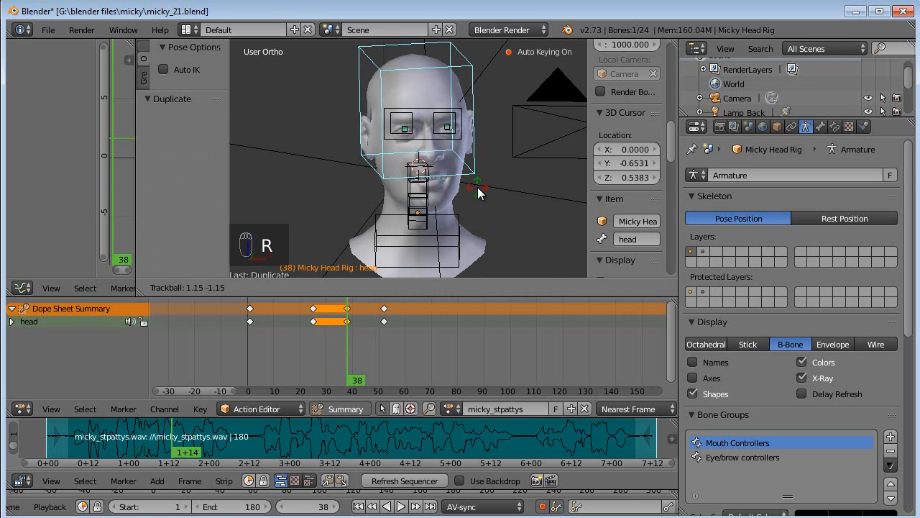
left_click(477, 191)
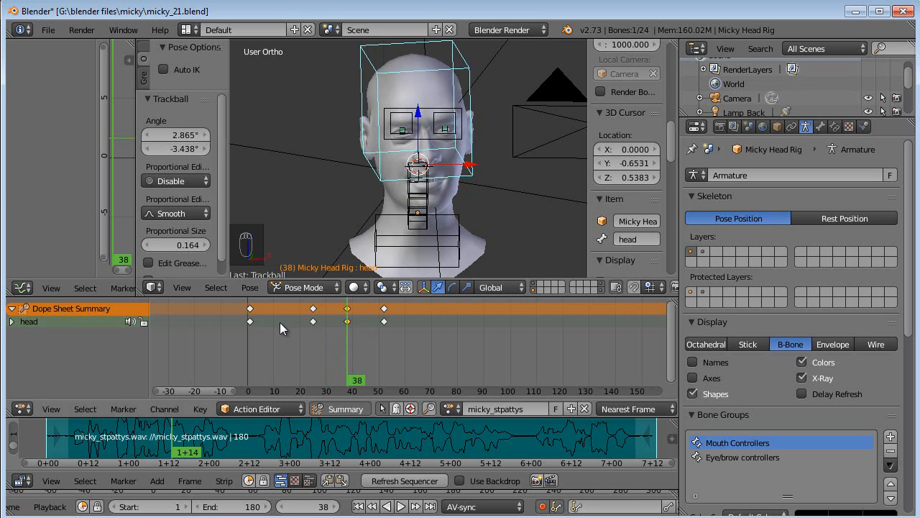
Retime the head's last two keyframes, moving frame 52 to about frame 65 and frame 38 to about frame 46.
left_click_drag(351, 321, 384, 327)
key("g")
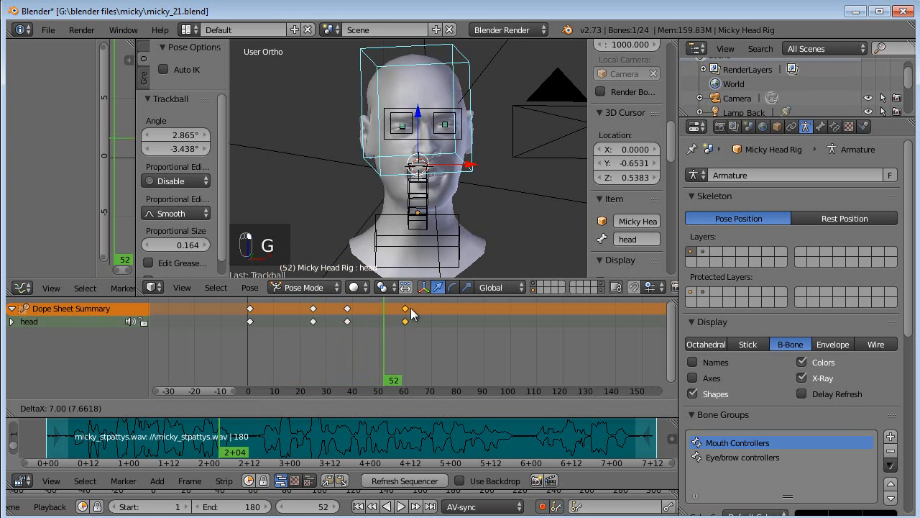
left_click(422, 315)
key("g")
left_click(372, 310)
left_click_drag(369, 327, 420, 333)
Advance to frame 76 and trackball-rotate the head bone by about -9.2° and -10.9°.
key("Right")
key("Right")
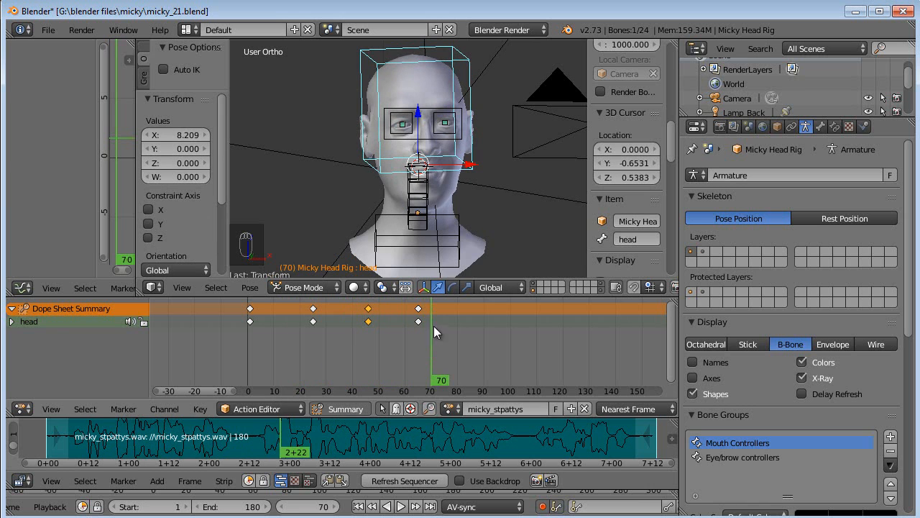
key("Right")
key("Right")
key("Right")
key("Right")
key("Right")
key("Right")
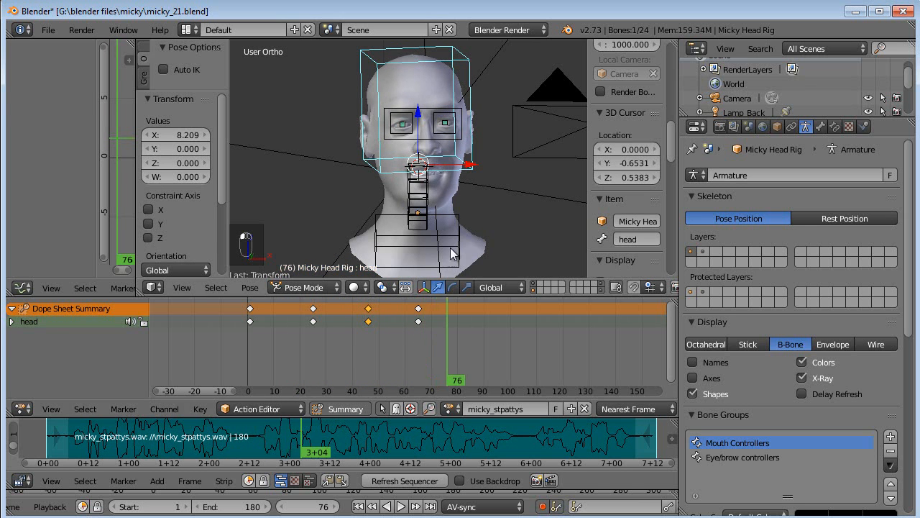
key("r")
key("r")
left_click(420, 233)
Tilt the head bone slightly sideways at frame 76 and adjust its trackball rotation by about 4.6° and -2.3°.
key("r")
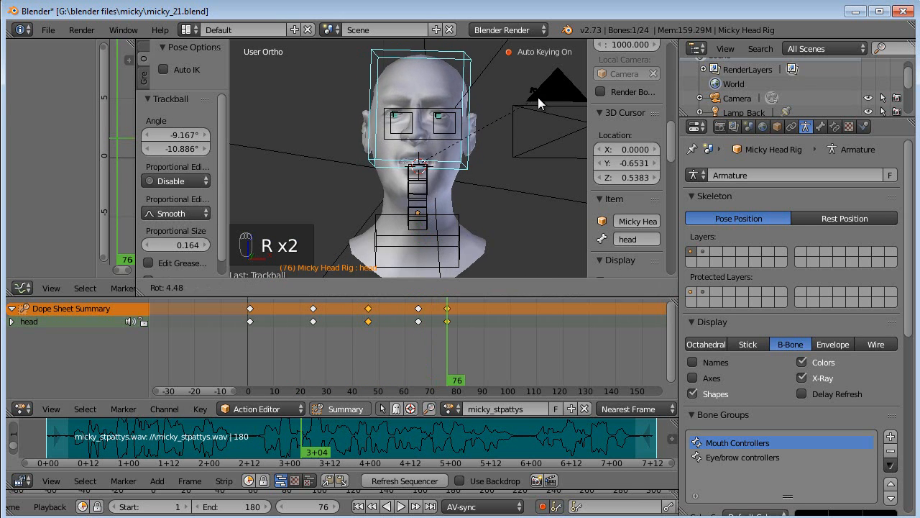
left_click(530, 106)
key("r")
key("r")
left_click(526, 113)
Trackball-rotate the head bone by about 6.3° and 9.7° at frame 88.
left_click_drag(447, 345, 479, 328)
key("r")
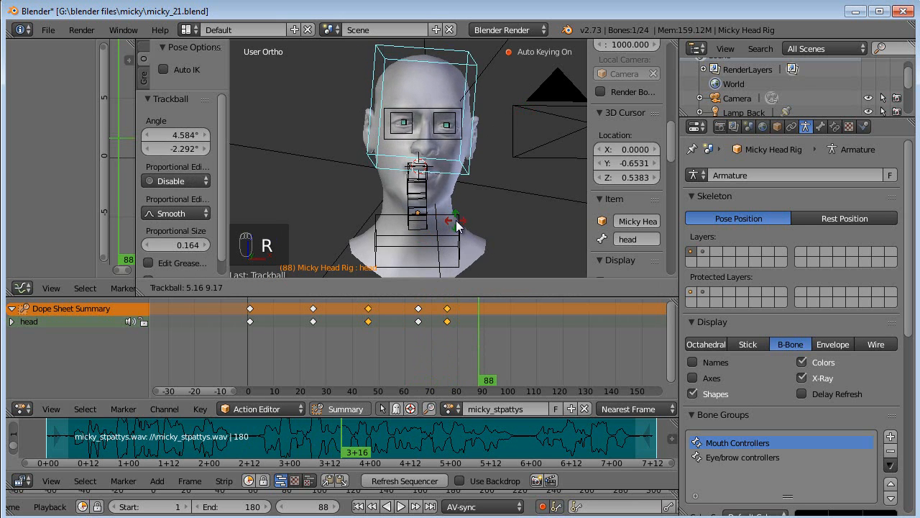
left_click(456, 221)
Duplicate the head's frame 88 keyframe to frame 103 and trackball-rotate the head there by about -0.6° and -1.1°.
left_click(430, 350)
left_click_drag(430, 344, 505, 346)
left_click(479, 308)
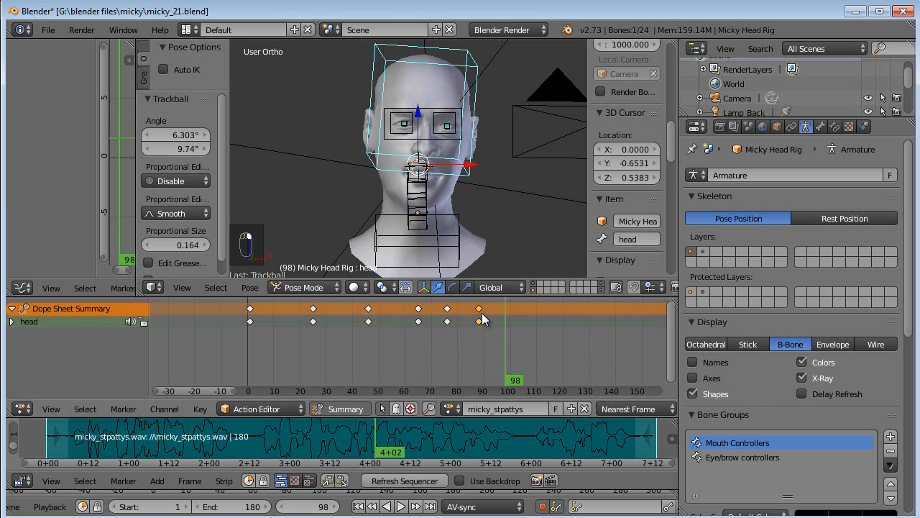
key("shift+d")
left_click(522, 314)
left_click_drag(504, 328, 519, 327)
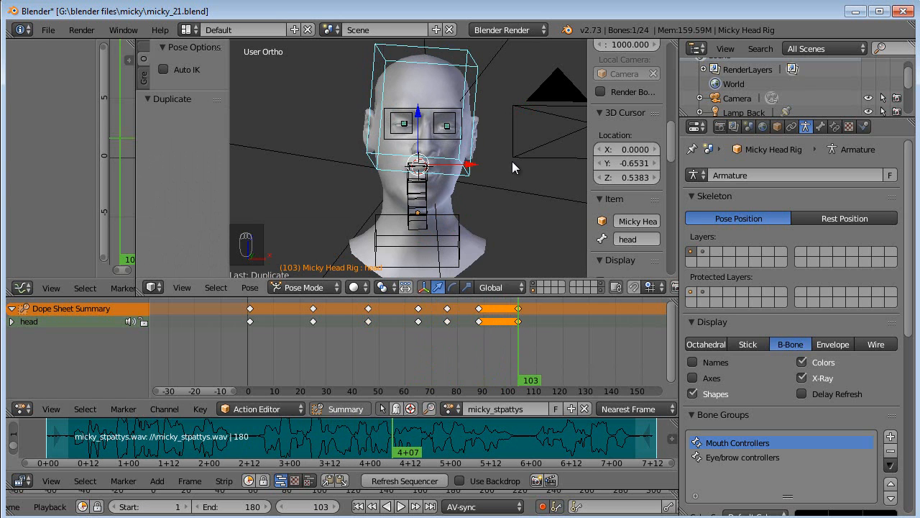
key("r")
key("r")
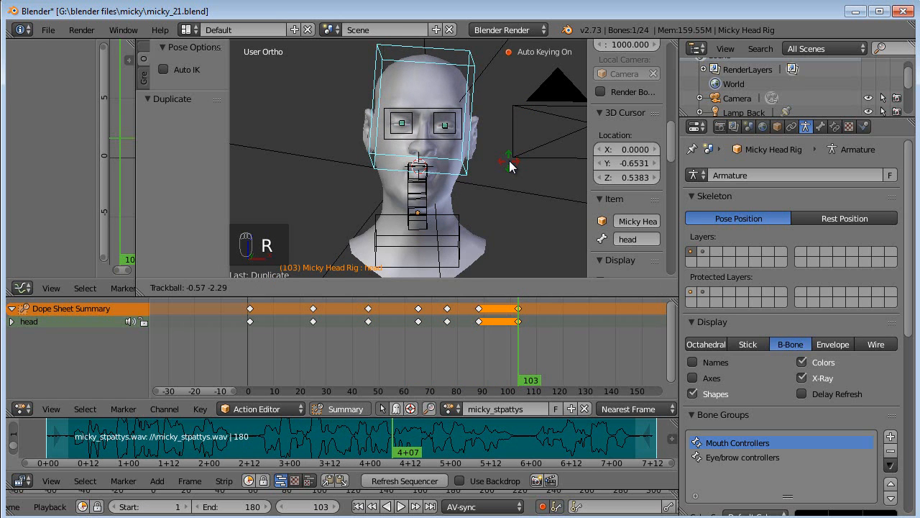
left_click(510, 165)
Tilt the head bone sideways at frame 124 and trackball-rotate it by about 9.7° and -4.6°.
left_click_drag(518, 335, 573, 337)
key("r")
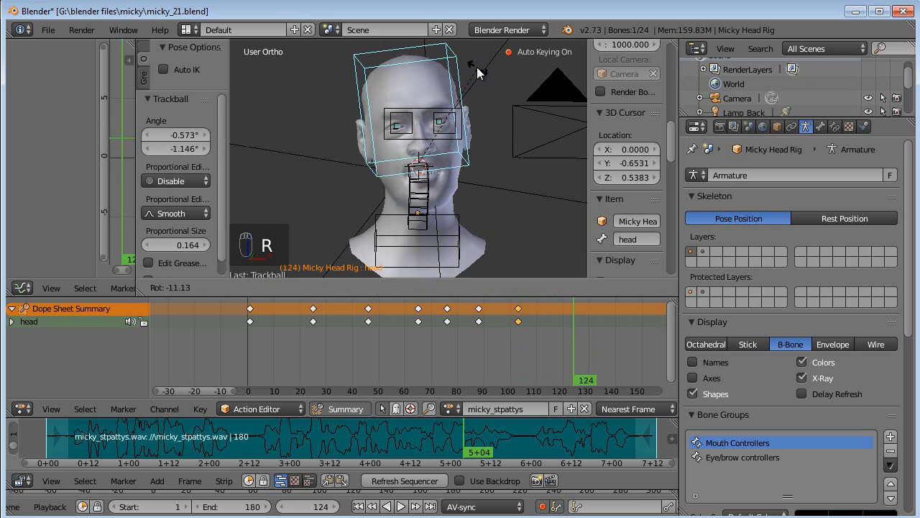
left_click(470, 80)
key("r")
key("r")
left_click(468, 94)
Duplicate the head bone's frame 124 keyframe to about frame 138.
left_click_drag(578, 338, 606, 348)
left_click(610, 342)
right_click(573, 321)
key("shift+d")
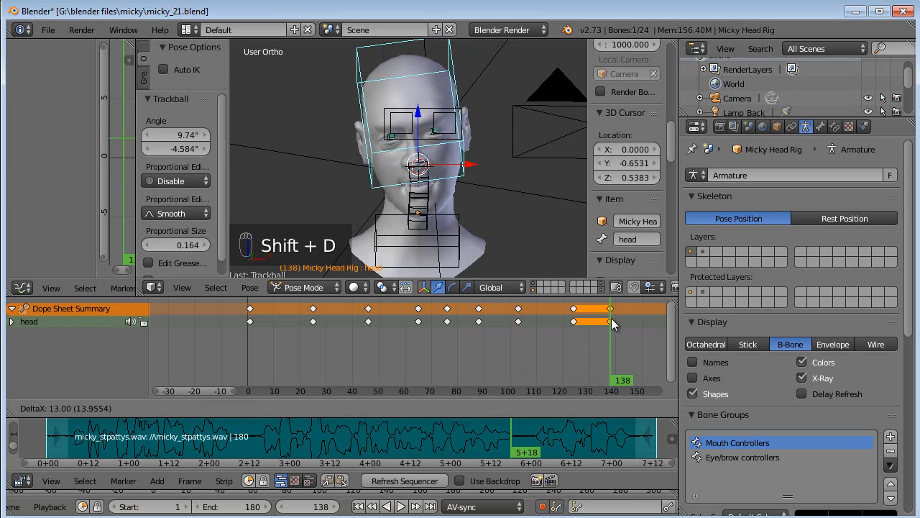
left_click(612, 323)
Adjust the head bone's sideways tilt and trackball rotation at frame 138.
key("r")
left_click(498, 118)
key("r")
key("r")
left_click(497, 115)
Turn the head bone at frame 151, tilt it by about 12.2° and trackball-rotate it by about -6.3° and -4°.
middle_click_drag(608, 336, 453, 341)
left_click(461, 342)
left_click_drag(461, 341, 490, 341)
key("r")
key("r")
left_click(407, 140)
key("r")
left_click(510, 113)
key("r")
key("r")
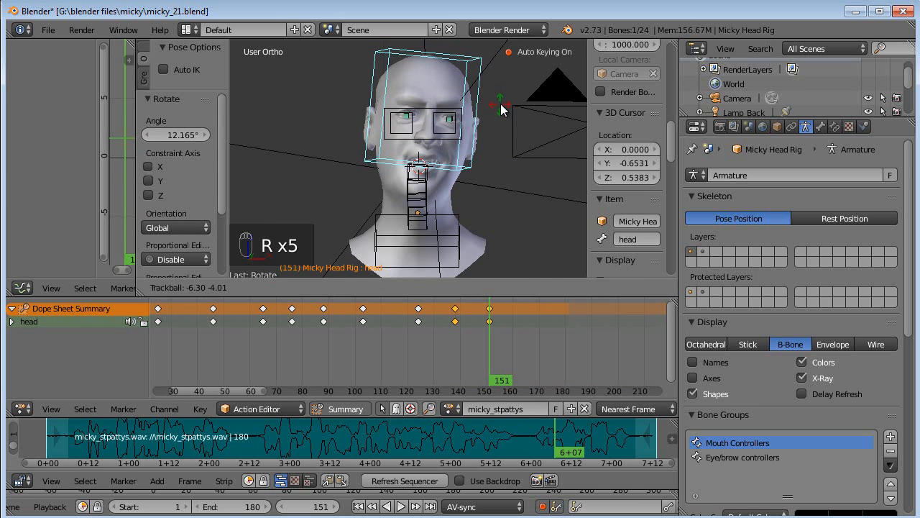
left_click(501, 110)
Key the head bone at the last frame, 180, with a trackball rotation of about -0.6° and 0.6°.
left_click_drag(495, 339, 553, 339)
left_click(430, 506)
key("r")
key("r")
left_click(469, 217)
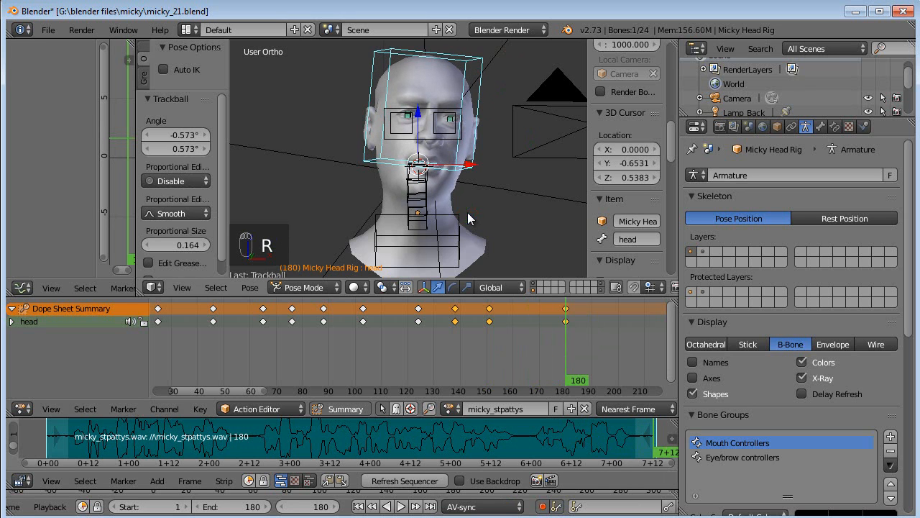
Play the animation from the first frame to review the head movement, stop it and deselect all bones.
left_click(358, 506)
left_click(399, 506)
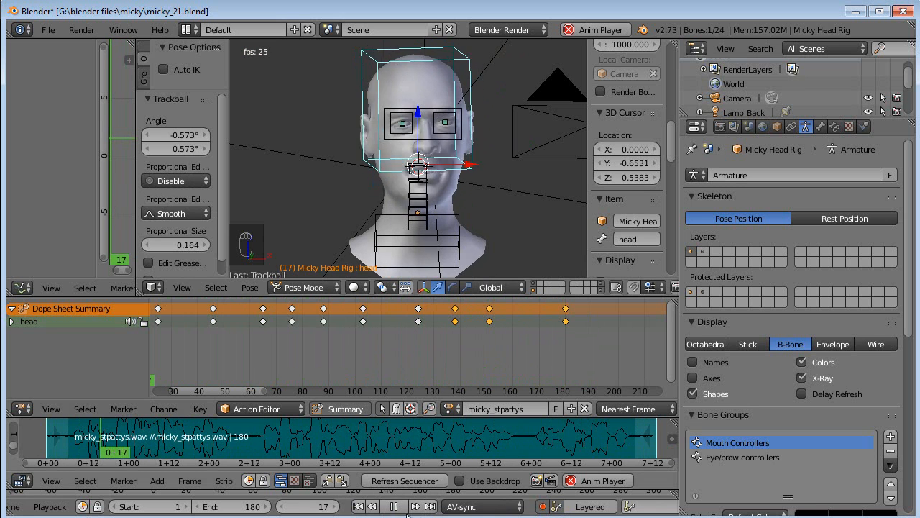
key("alt+a")
key("a")
scroll(456, 188, "down", 1)
scroll(452, 172, "up", 2)
scroll(453, 173, "down", 1)
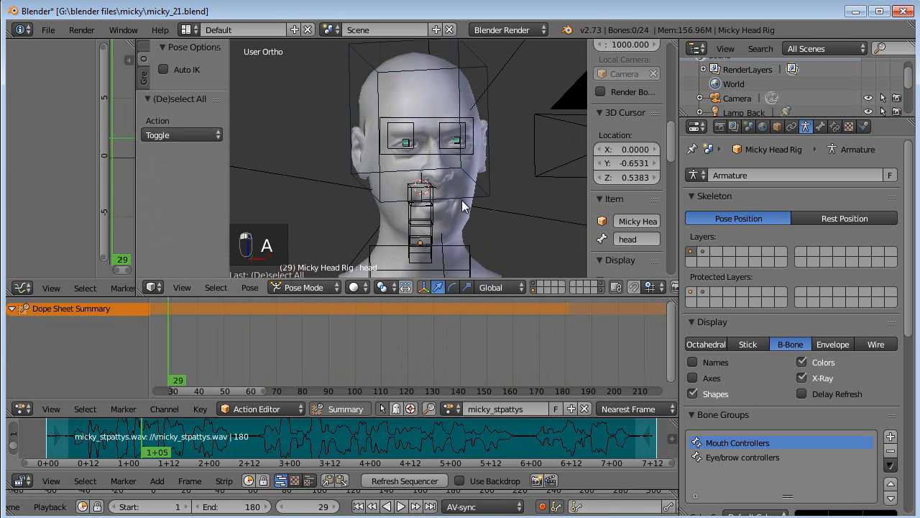
Select the head bone to show its keyframes in the action editor and save the file.
right_click(480, 201)
scroll(478, 214, "down", 1)
middle_click_drag(322, 330, 375, 374)
left_click(48, 30)
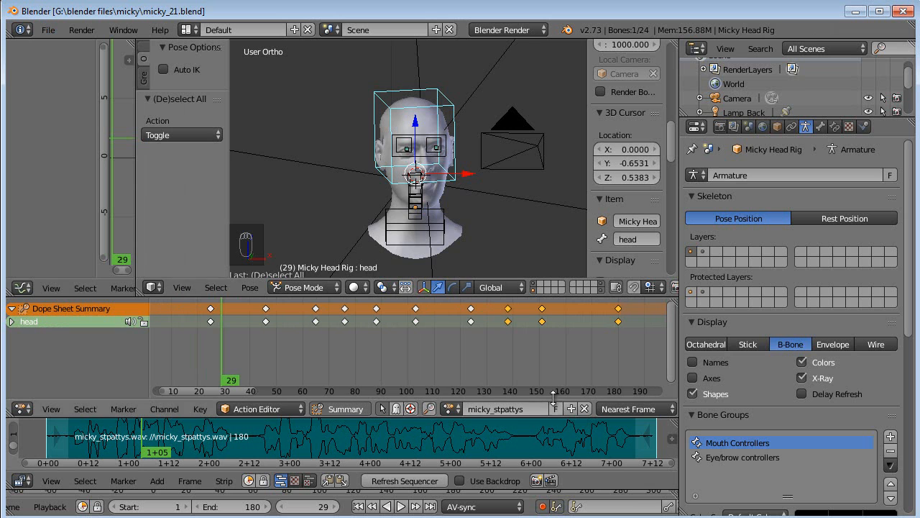
Protect the micky_stpattys action with a fake user and unlink it from the rig.
scroll(428, 147, "up", 2)
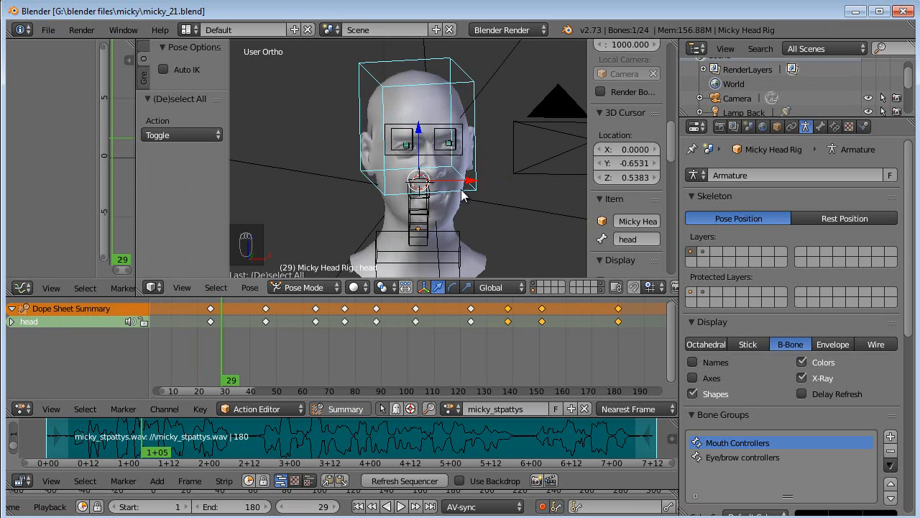
left_click(556, 411)
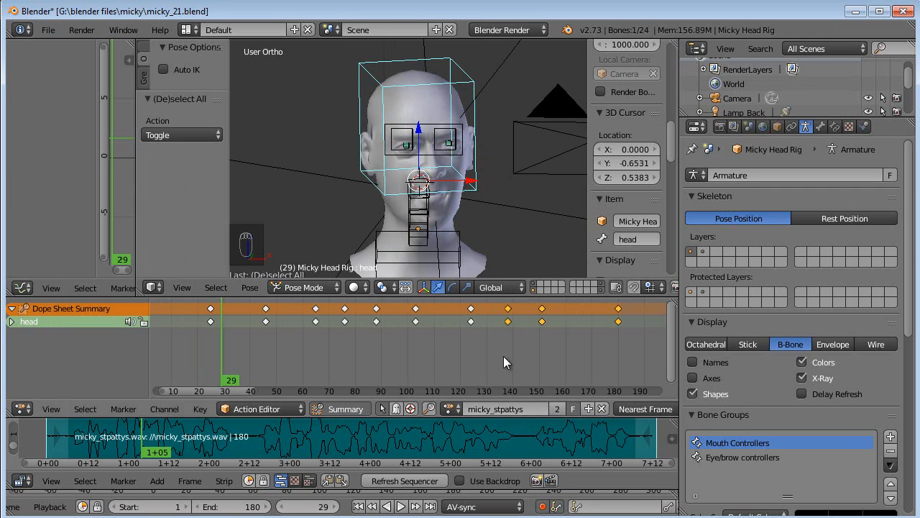
left_click(602, 409)
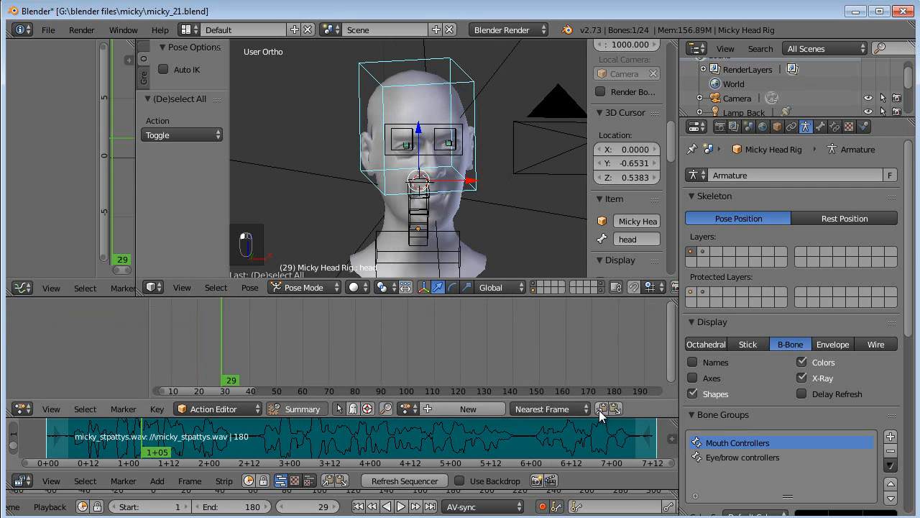
Create a new action named "head motion test" and go to frame 1.
left_click(460, 409)
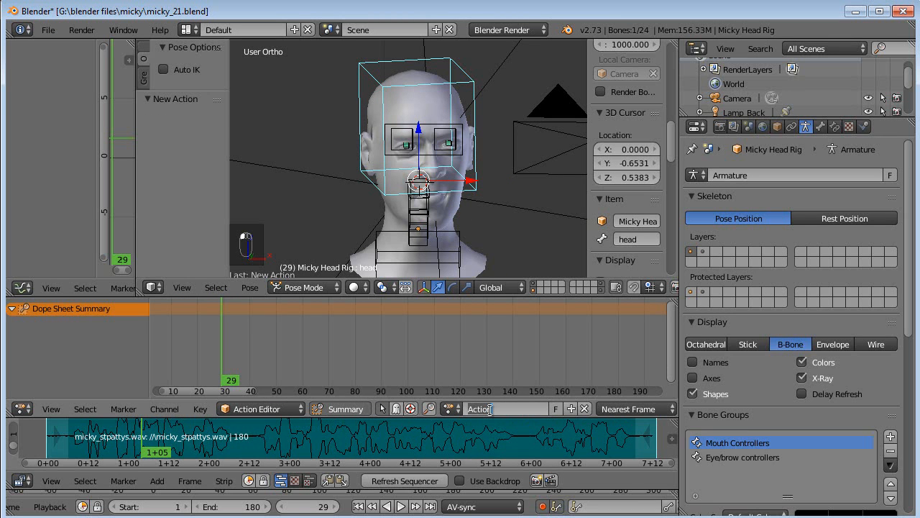
key("Return")
left_click(359, 507)
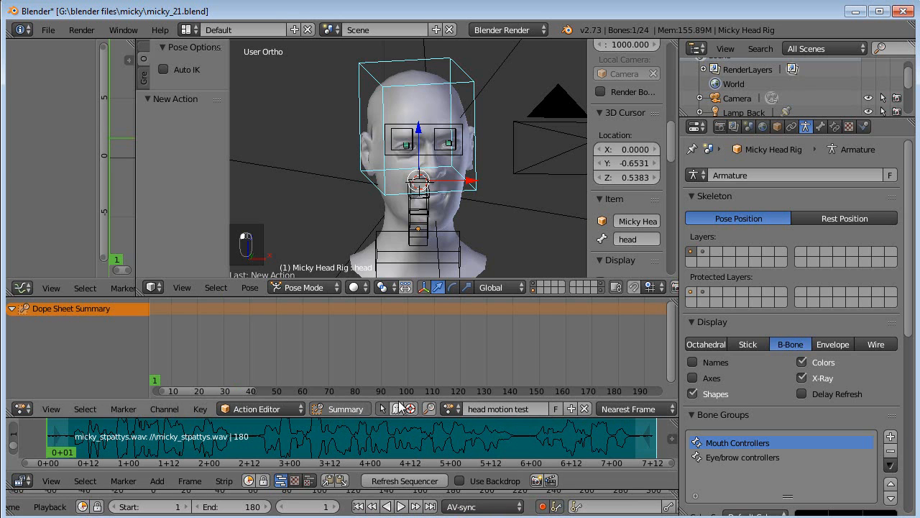
Enlarge the 3D viewport by lowering its border with the action editor and frame the head in it.
scroll(453, 213, "down", 2)
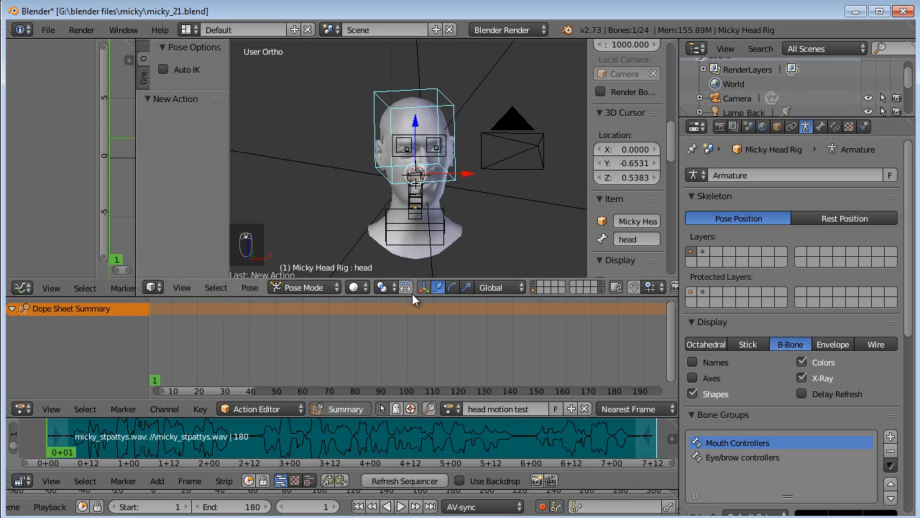
left_click_drag(412, 295, 421, 338)
scroll(430, 281, "up", 2)
middle_click_drag(437, 266, 430, 258, "shift")
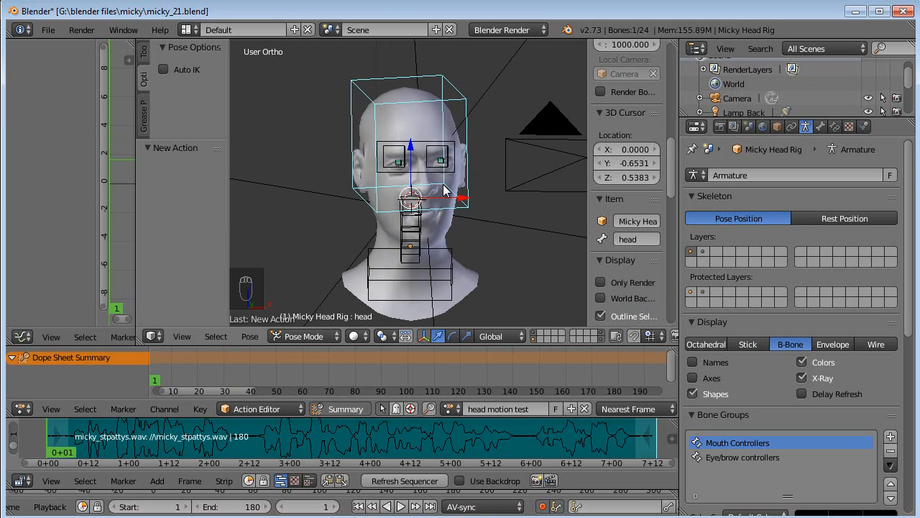
key("r")
key("r")
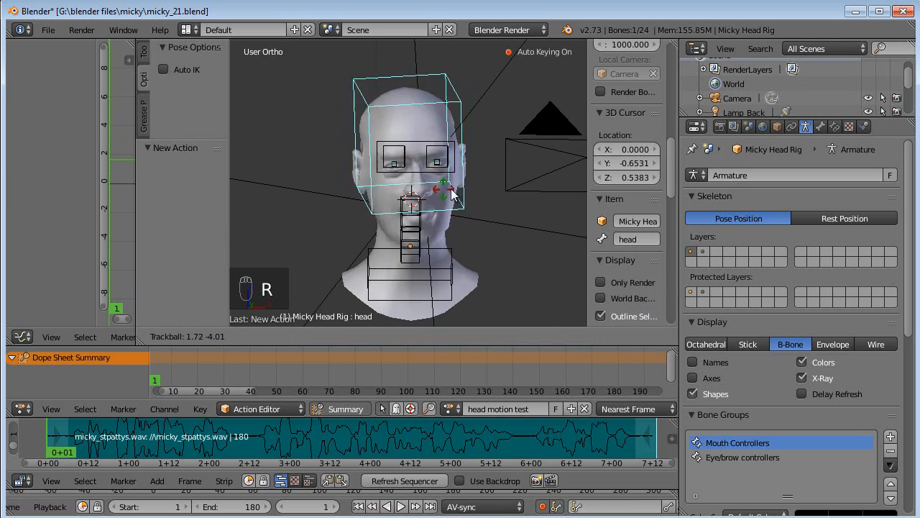
right_click(453, 167)
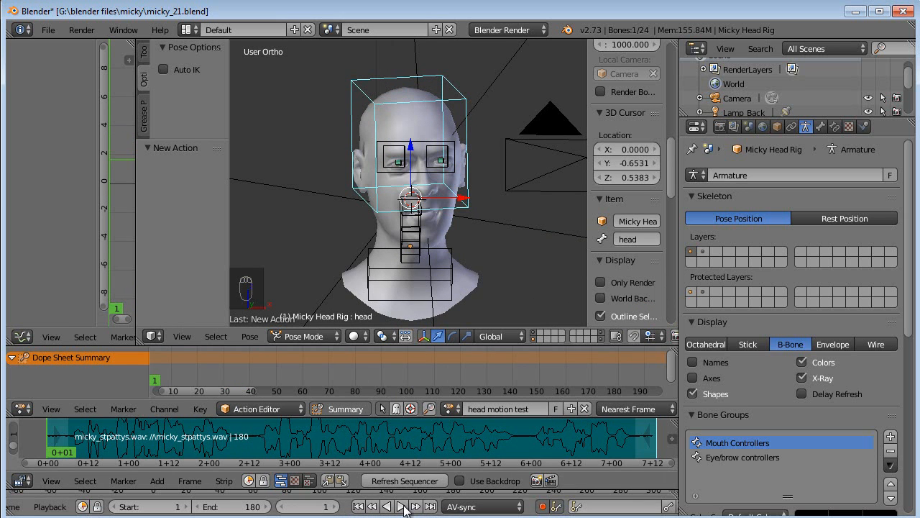
Try recording head motion live by playing from frame 143 with auto keying while trackball-rotating the head bone.
left_click(543, 507)
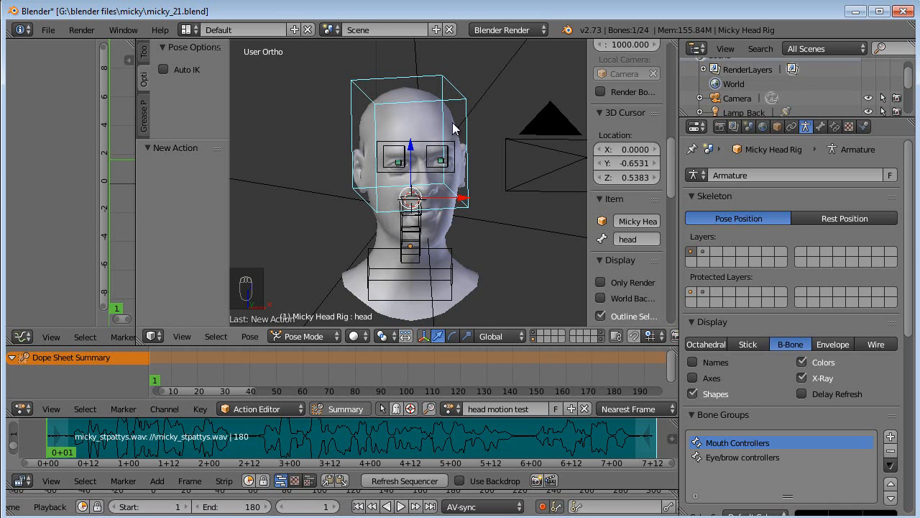
scroll(432, 361, "down", 4)
mouse_move(433, 362)
middle_mouse_down()
mouse_move(305, 367)
mouse_move(434, 367)
mouse_move(397, 369)
middle_mouse_up()
left_click_drag(535, 430, 565, 440)
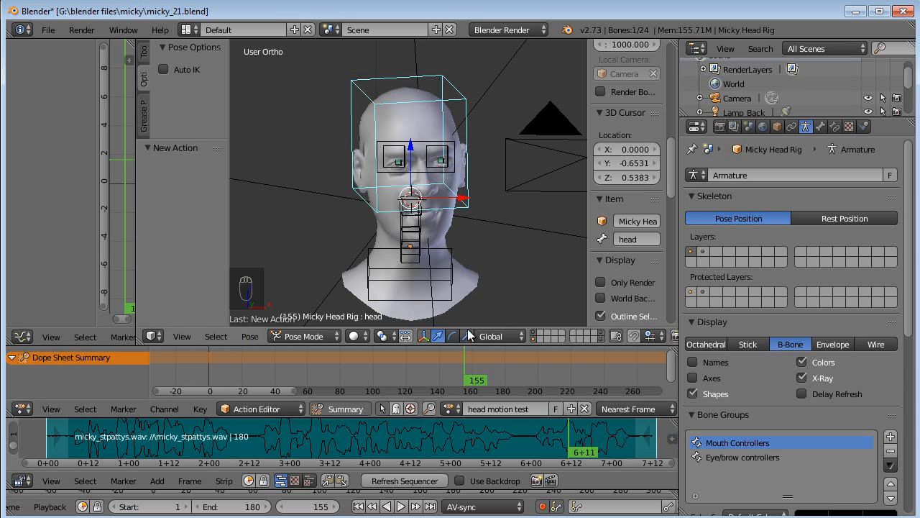
left_click_drag(563, 440, 550, 440)
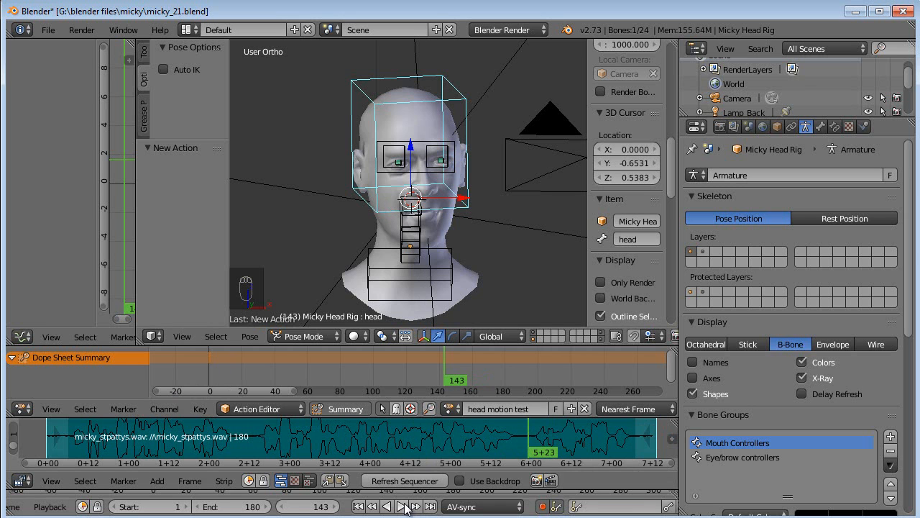
left_click(402, 506)
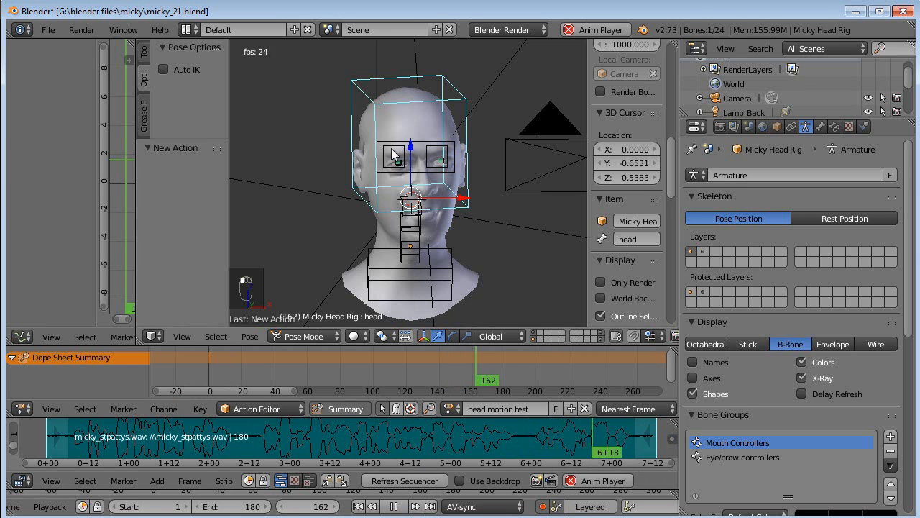
key("r")
key("r")
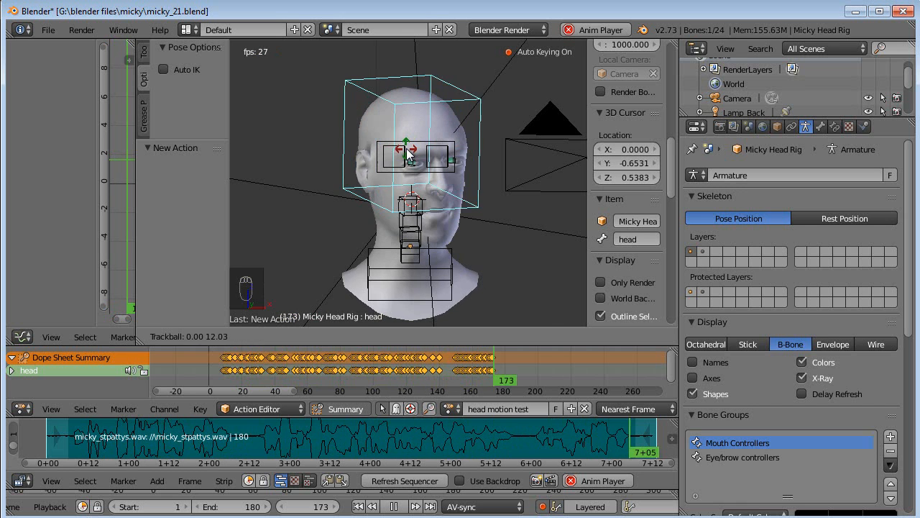
left_click(408, 154)
key("alt+a")
Delete all the recorded head keyframes and unlink the "head motion test" action.
scroll(489, 379, "up", 3)
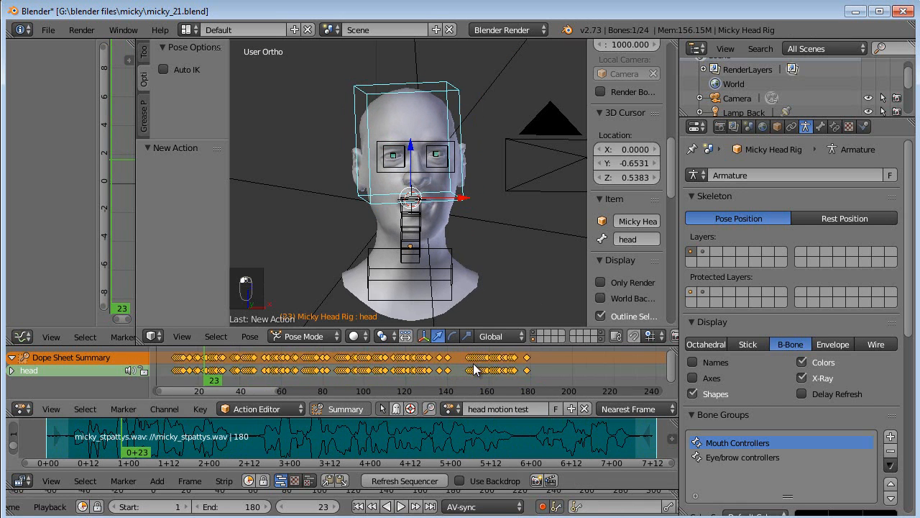
scroll(489, 380, "right", 3, "ctrl")
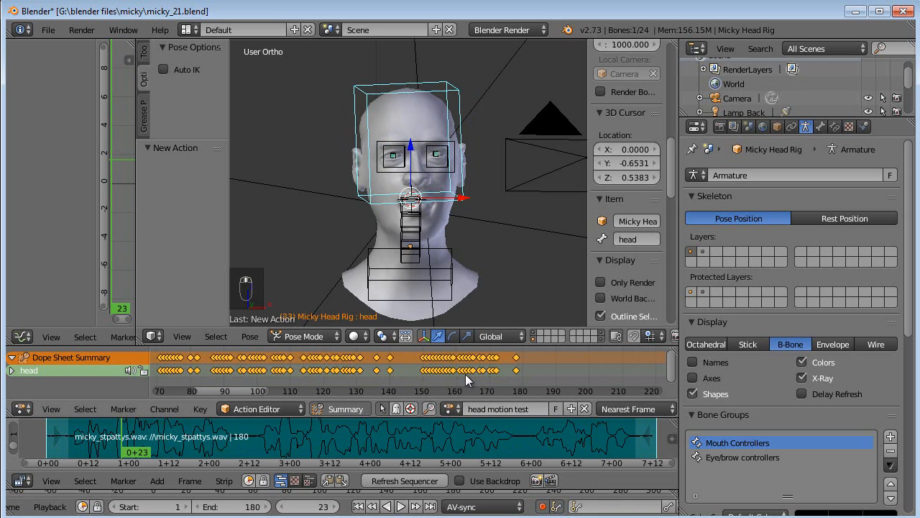
left_click_drag(421, 373, 478, 377)
key("a")
key("a")
key("a")
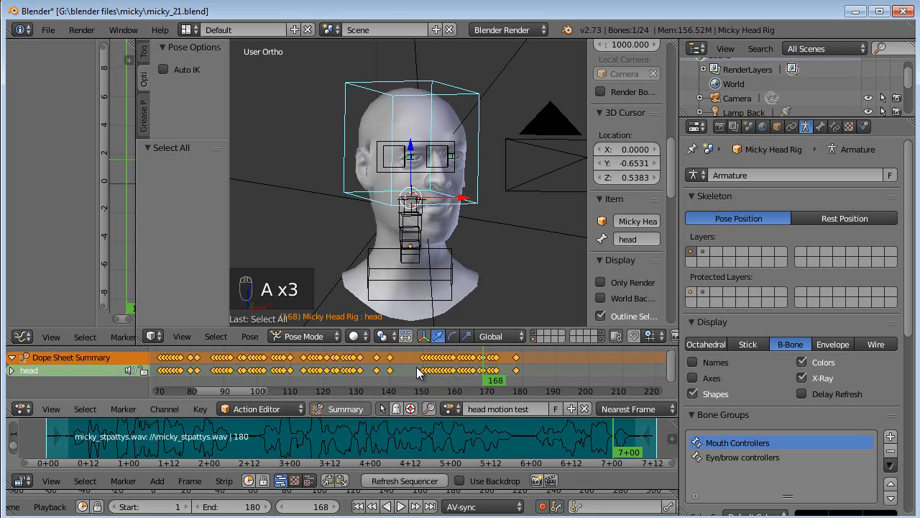
key("Delete")
left_click(388, 369)
left_click(585, 408)
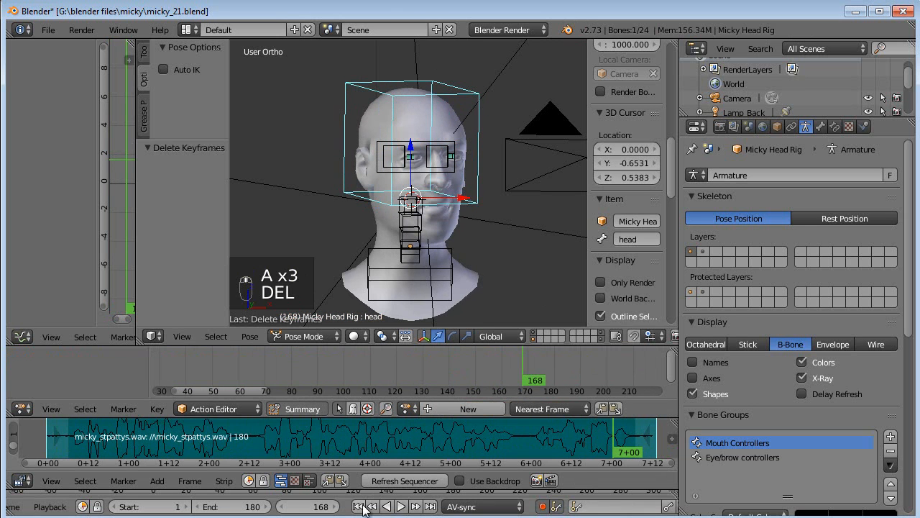
Try a second live take of the head's trackball rotation, starting playback from frame 134.
left_click(525, 442)
left_click_drag(526, 446, 497, 446)
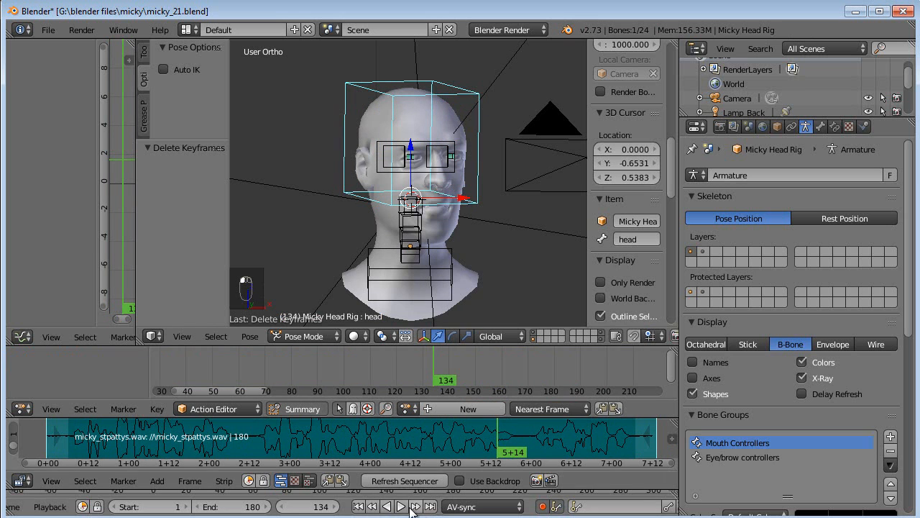
left_click(402, 506)
key("r")
key("r")
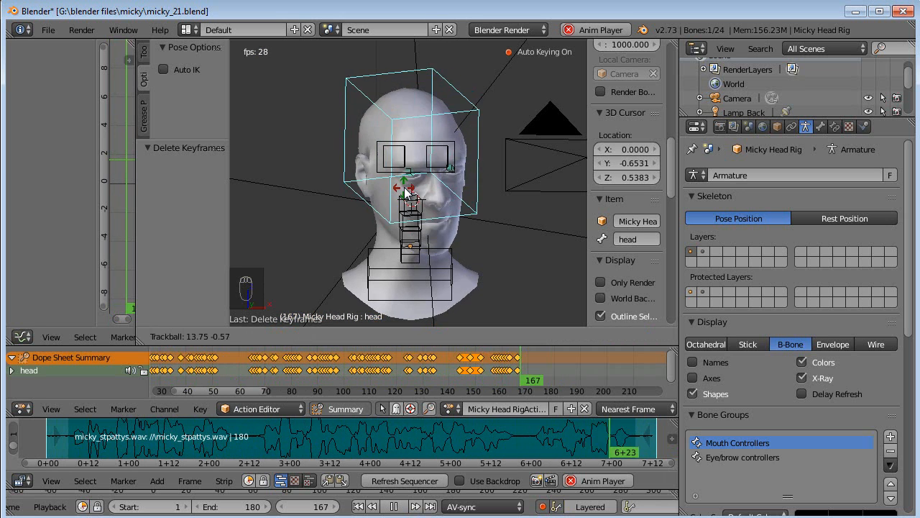
left_click(385, 178)
left_click(393, 506)
Delete all the head keyframes of the second recorded take.
key("a")
key("a")
key("a")
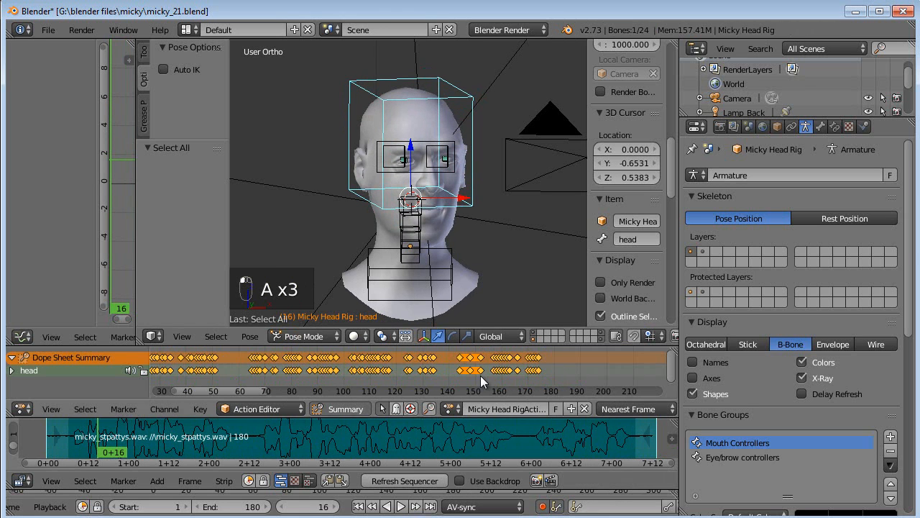
key("Delete")
left_click(482, 379)
key("r")
key("r")
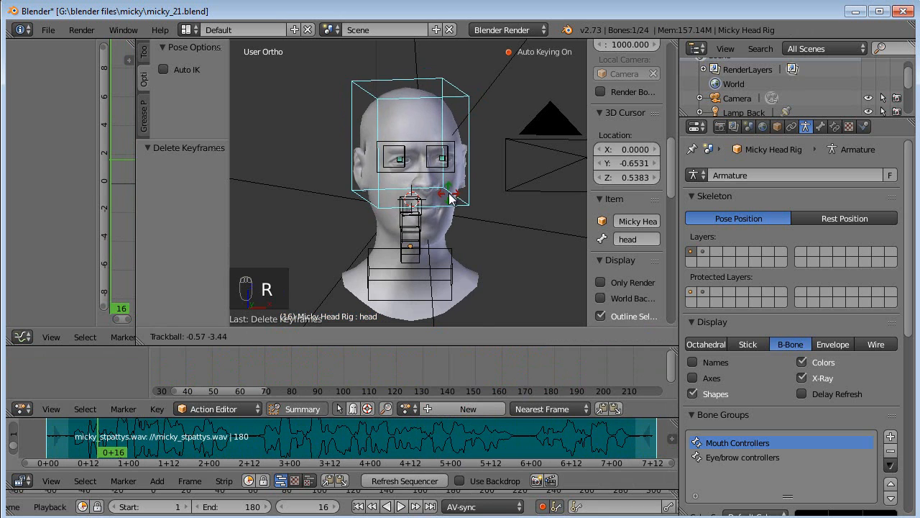
right_click(451, 198)
Record a new take of the head motion by trackball-rotating the head bone with auto keying during looping playback.
middle_click_drag(290, 377, 341, 374)
scroll(403, 368, "down", 3)
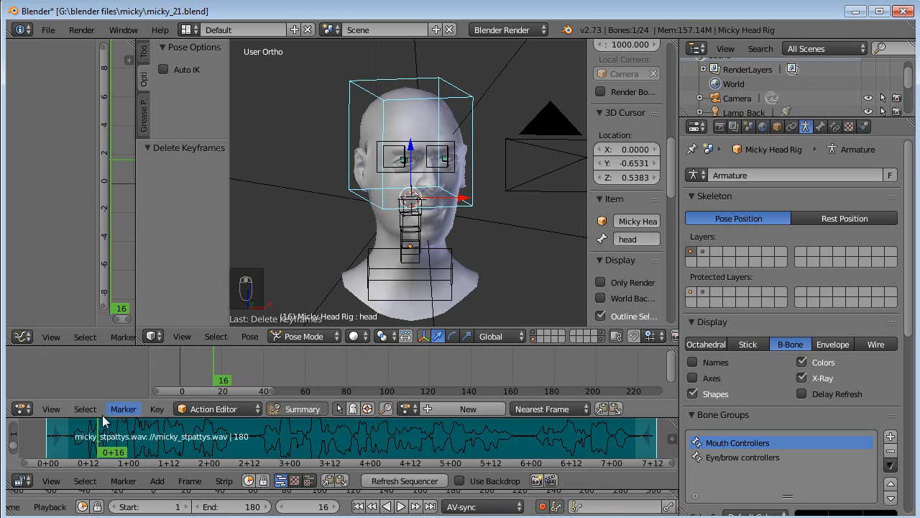
left_click(396, 491)
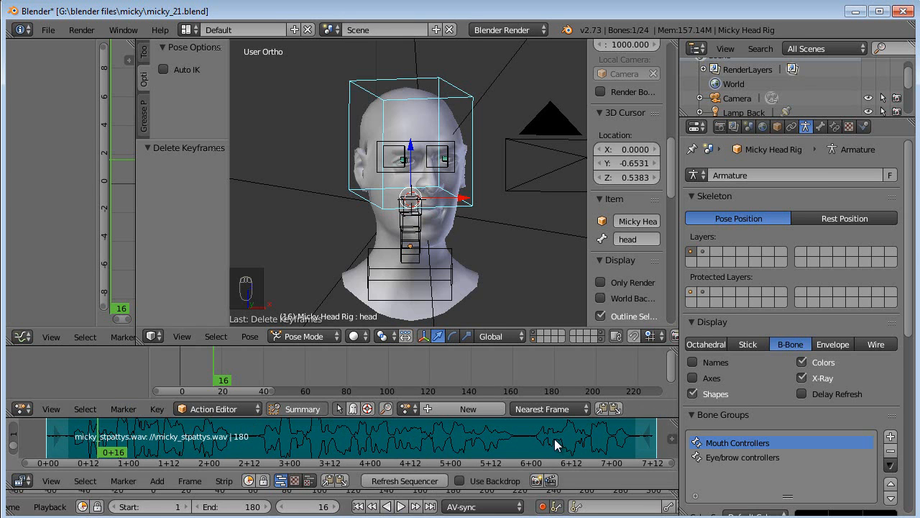
left_click(402, 506)
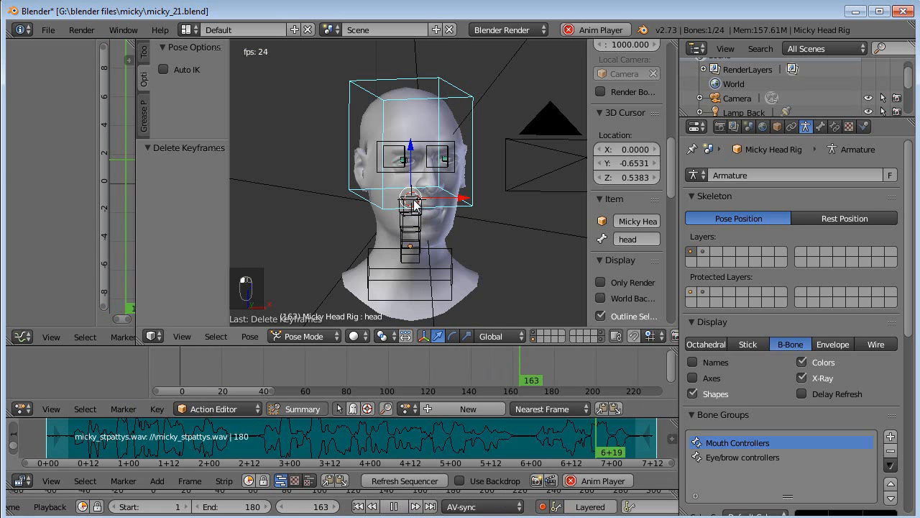
key("r")
key("r")
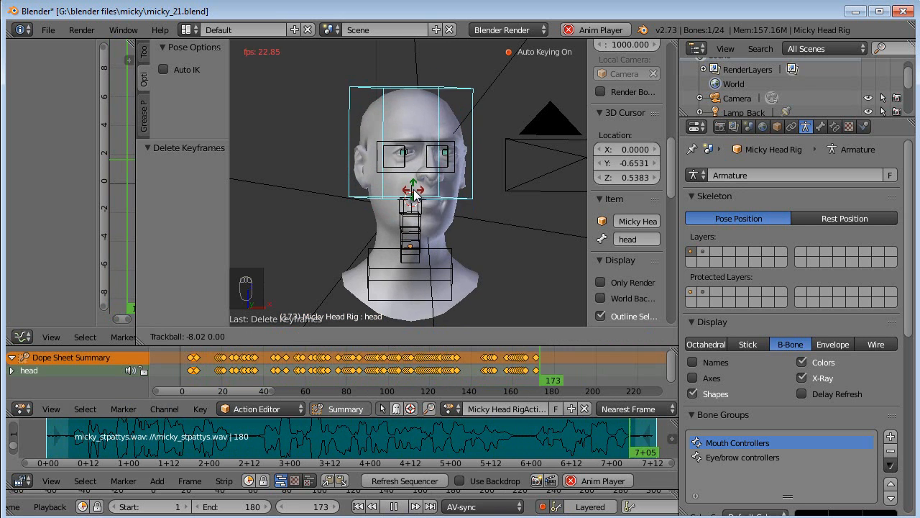
left_click(359, 326)
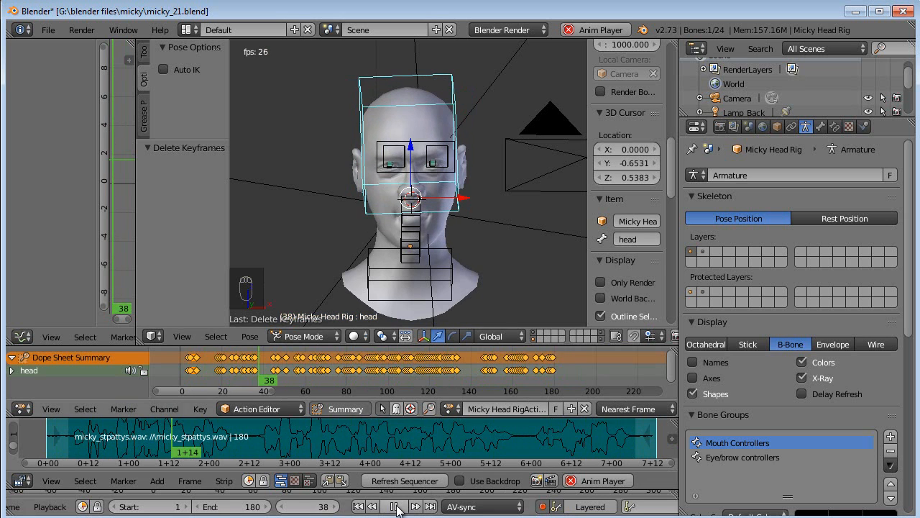
Review the recorded motion with all bones deselected, stop playback and reselect the head bone with all its keyframes.
key("a")
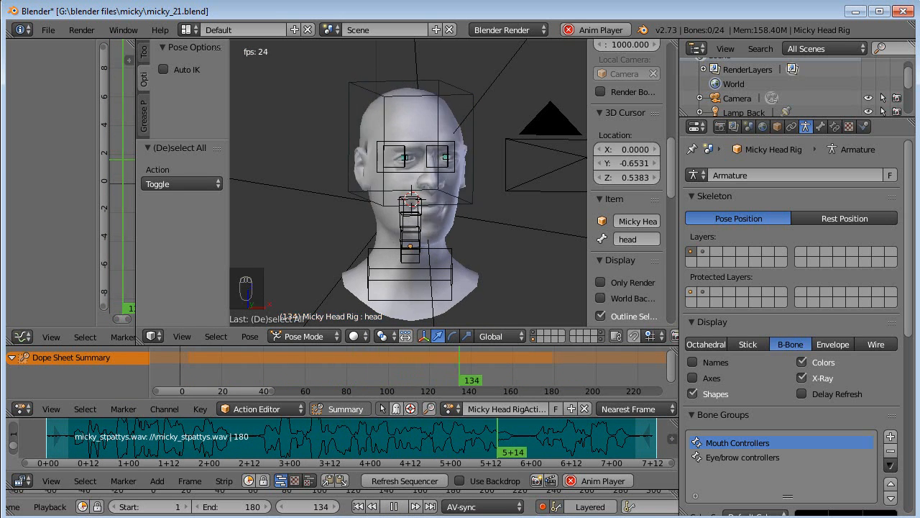
left_click(403, 509)
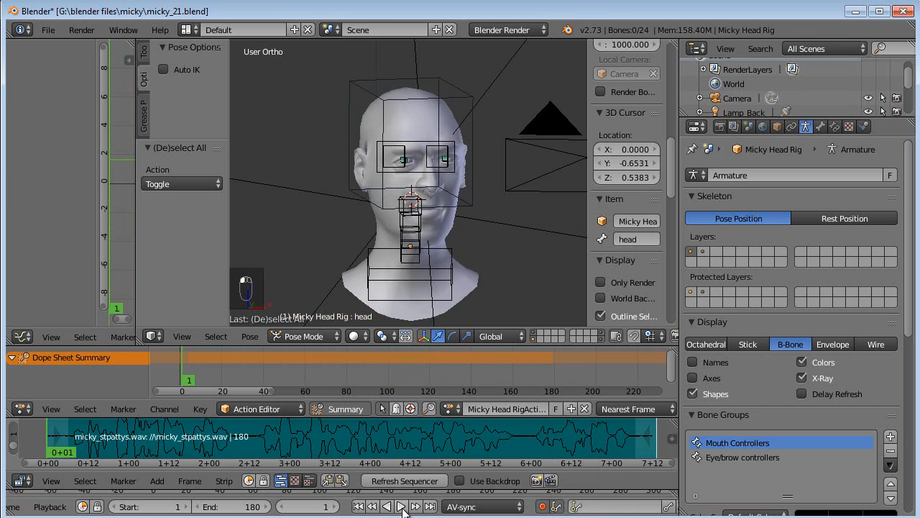
key("a")
key("a")
key("a")
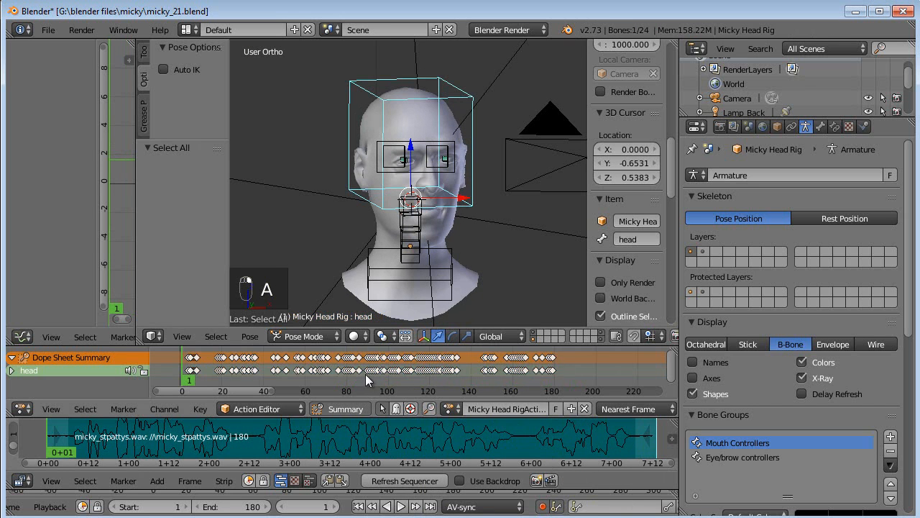
Open the add-on preferences and search the add-ons for "smooth".
left_click(48, 30)
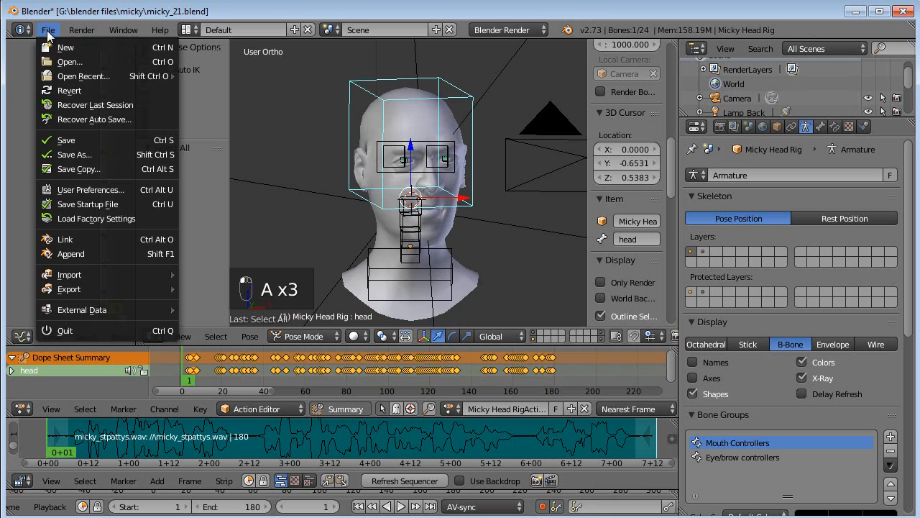
left_click(85, 189)
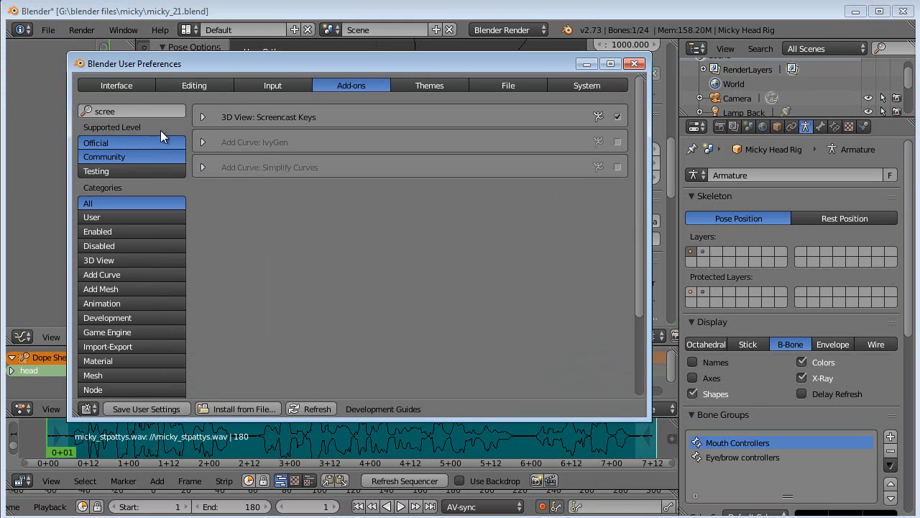
key("BackSpace")
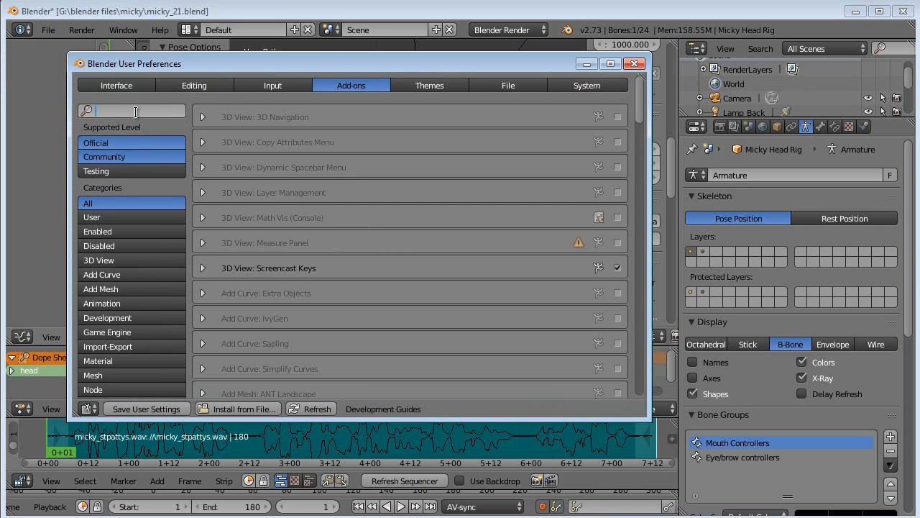
type("smooth")
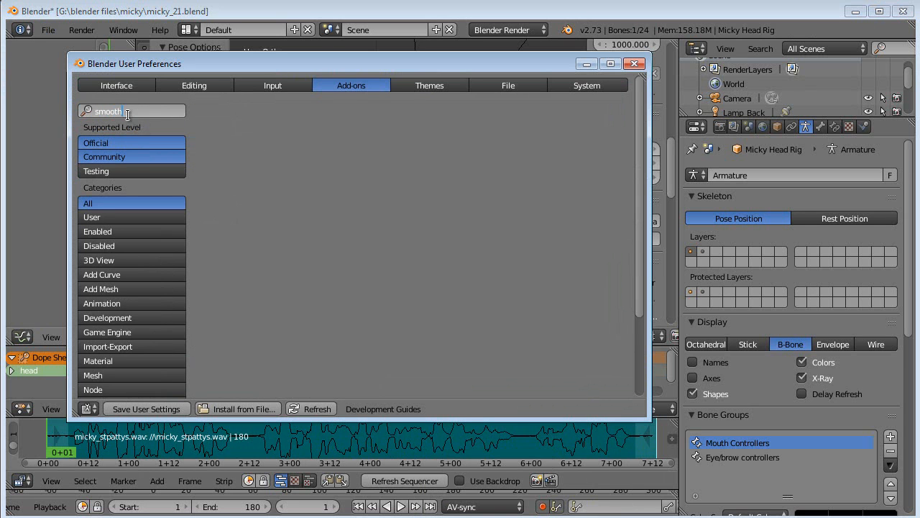
Close the preferences, enlarge the action editor area and expand the head bone's channels.
left_click(634, 64)
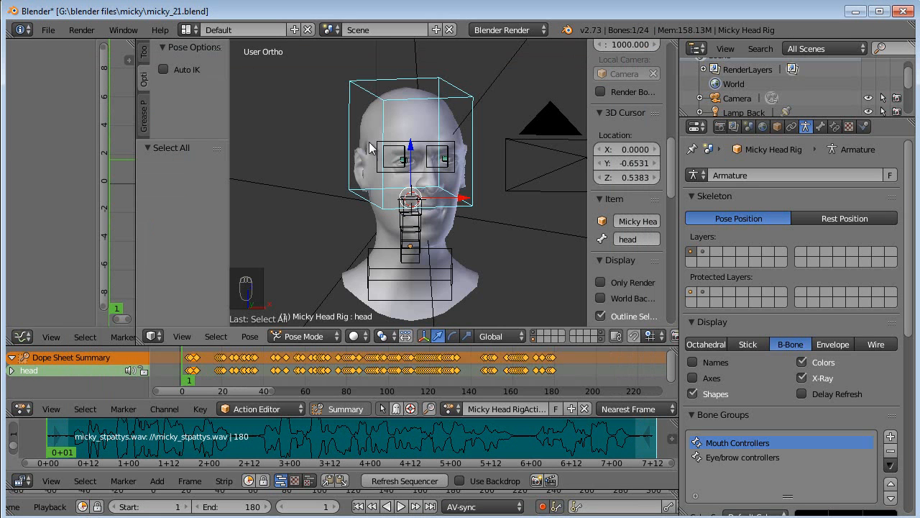
middle_click_drag(189, 378, 213, 374)
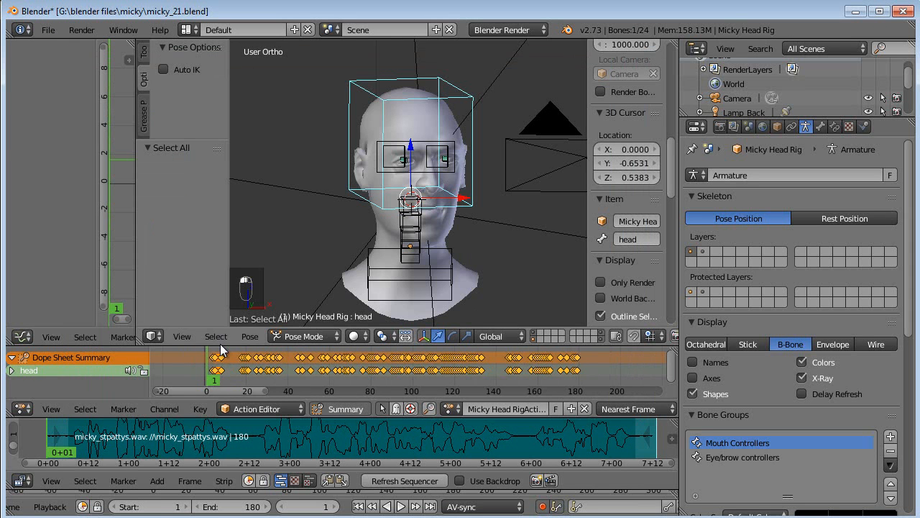
left_click_drag(218, 338, 218, 289)
left_click(12, 321)
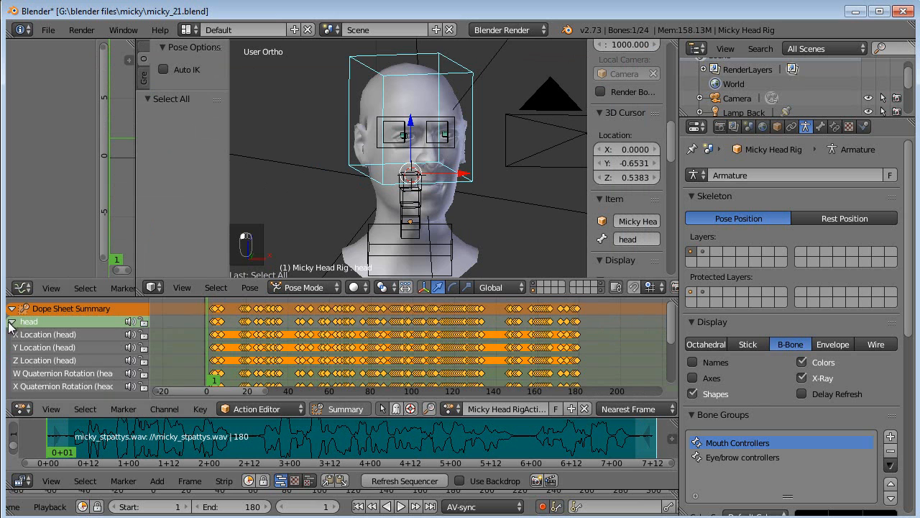
Search the add-ons for "curves" in the user preferences and enable Add Curve: Simplify Curves.
left_click(48, 30)
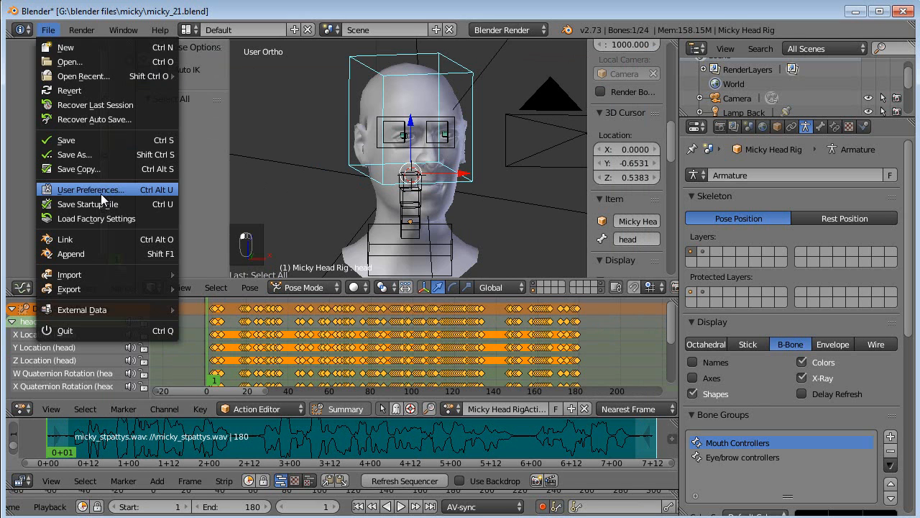
left_click(111, 190)
left_click(172, 119)
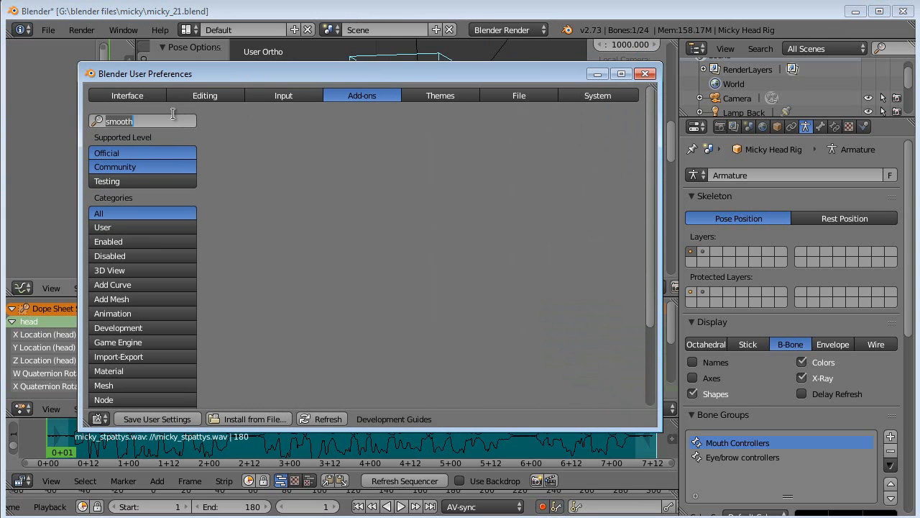
type("curves")
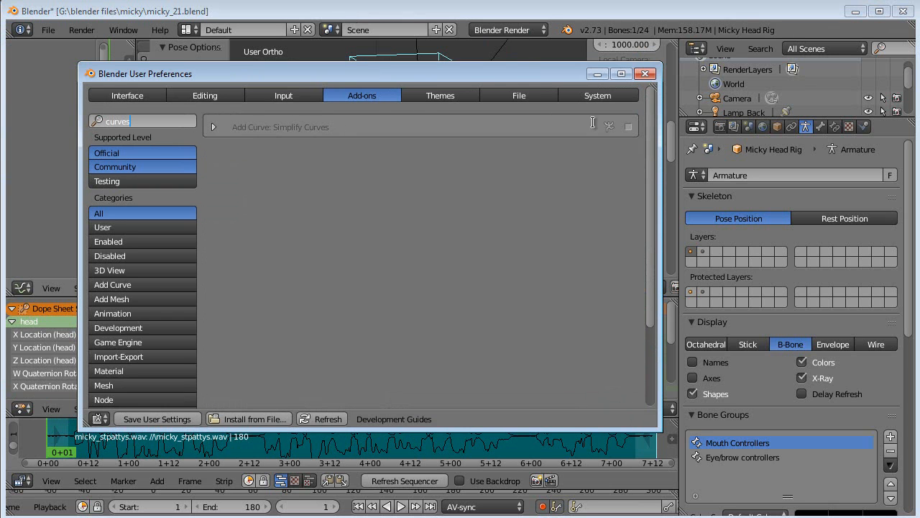
left_click(629, 127)
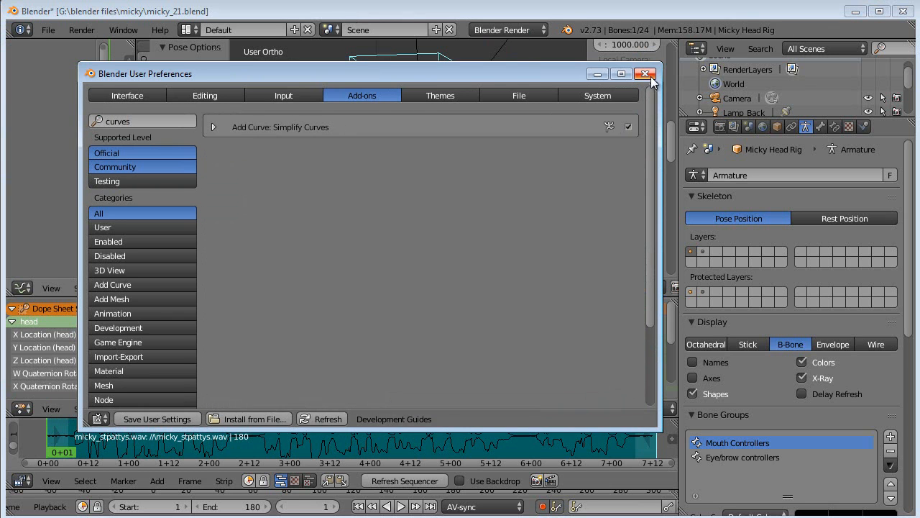
left_click(646, 73)
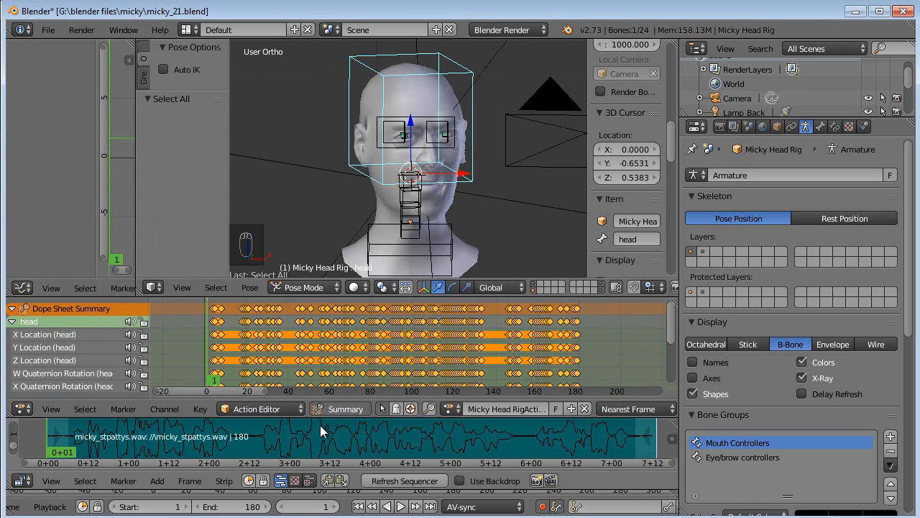
Switch the action editor area to the Graph Editor and fit all the head bone's curves in view.
left_click(21, 410)
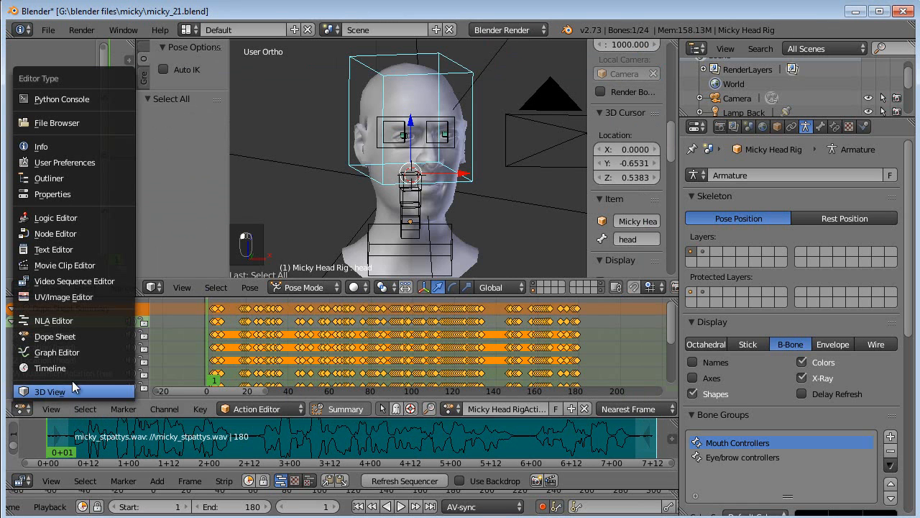
left_click(54, 352)
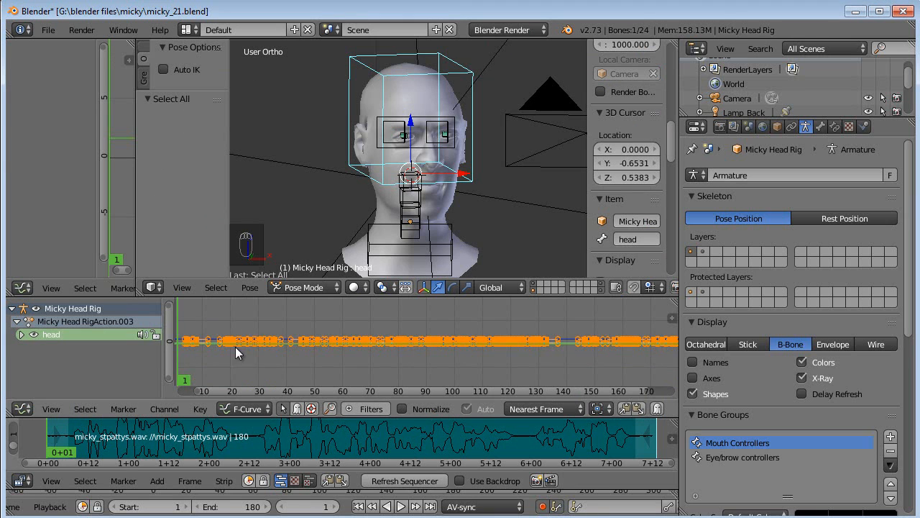
scroll(271, 353, "up", 3)
scroll(270, 354, "up", 4)
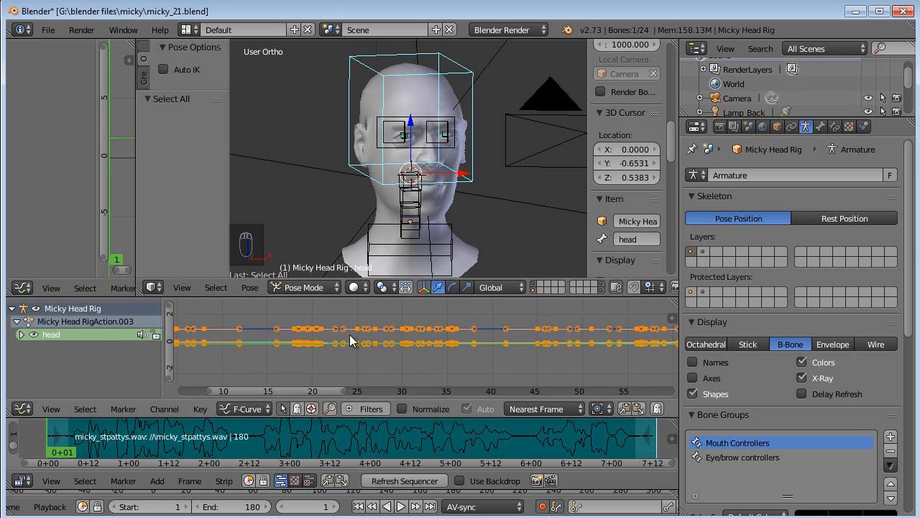
middle_click_drag(202, 341, 297, 367)
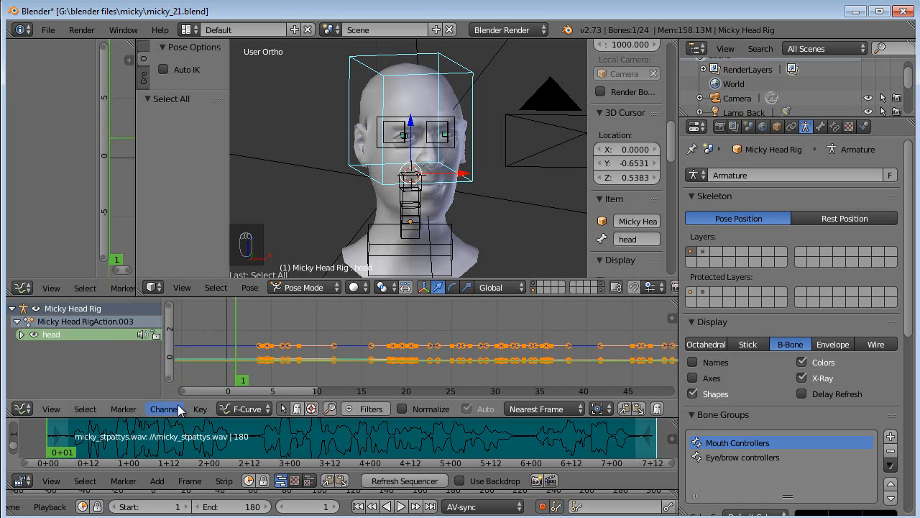
left_click(52, 409)
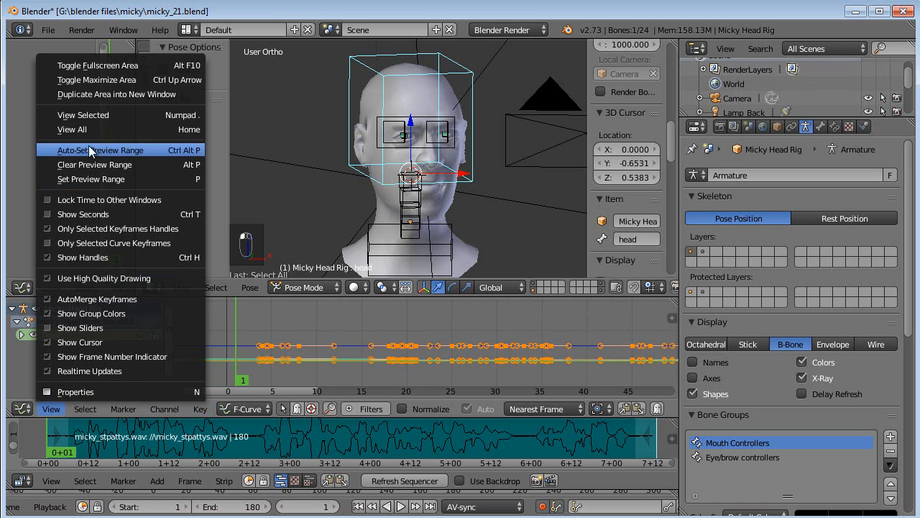
left_click(89, 132)
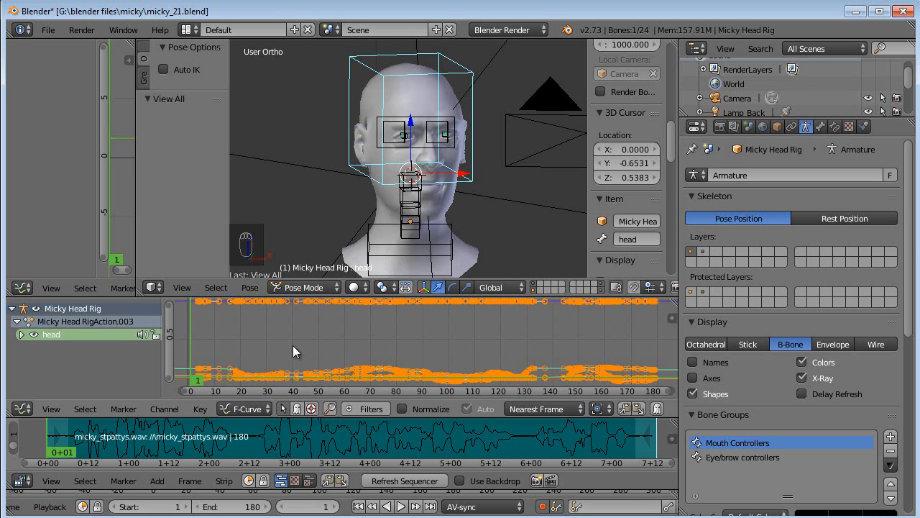
Simplify all the head bone's F-curves with an error of 0.060 and play back the smoothed motion.
key("a")
key("a")
key("a")
key("space")
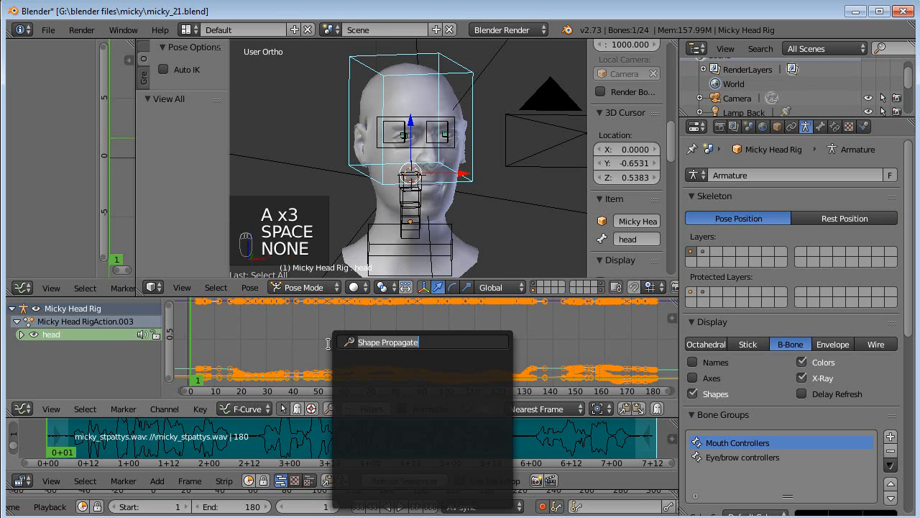
key("BackSpace")
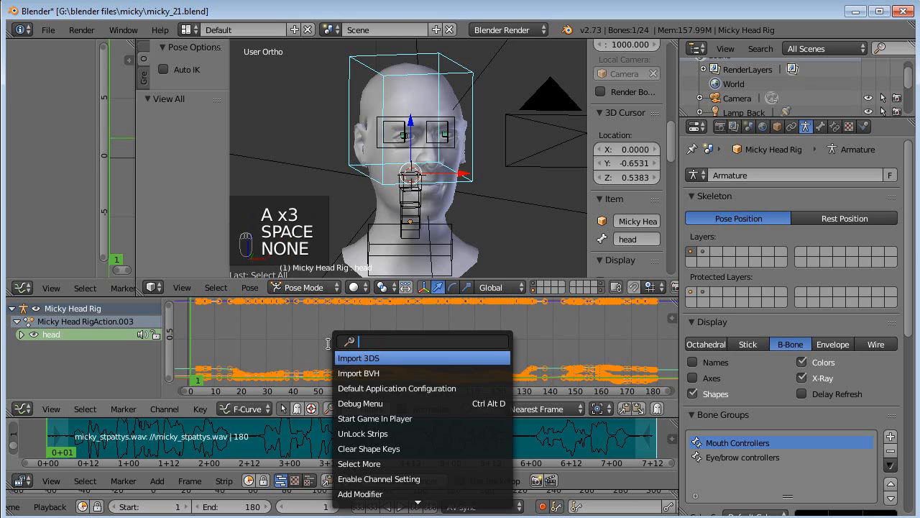
type("simpl")
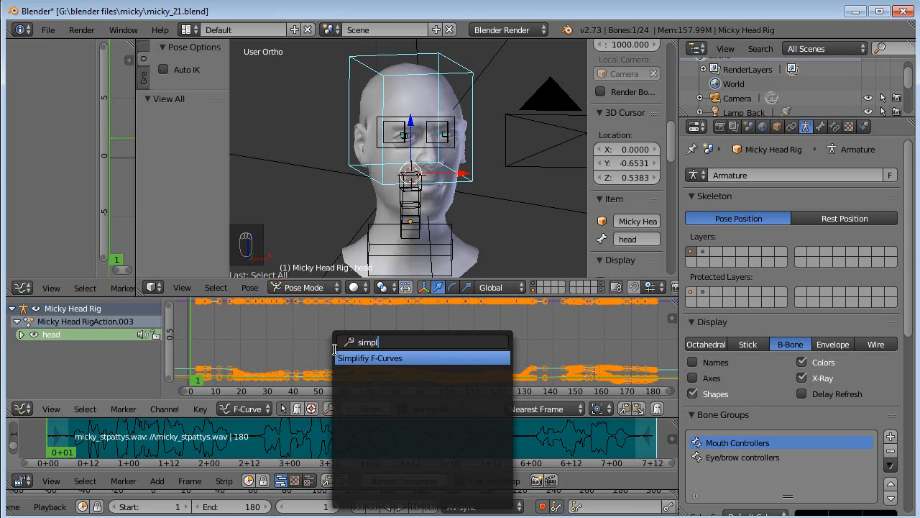
key("Return")
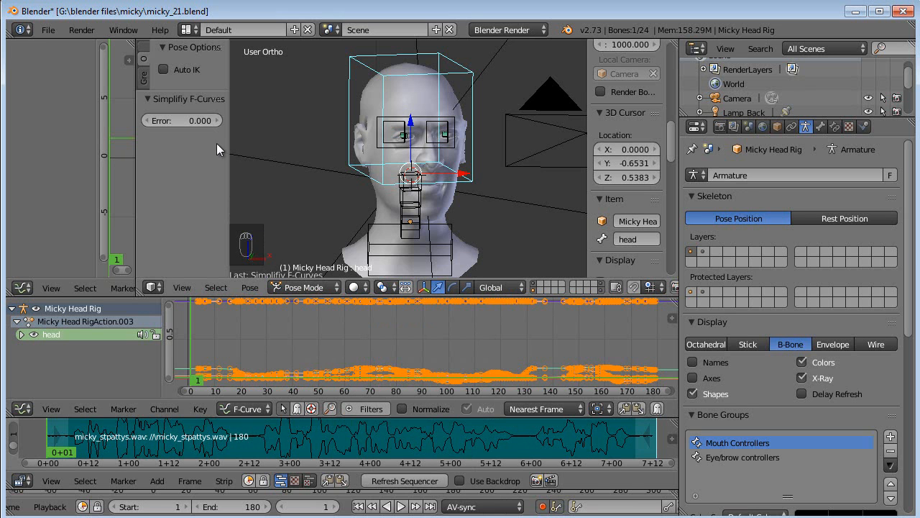
left_click(218, 120)
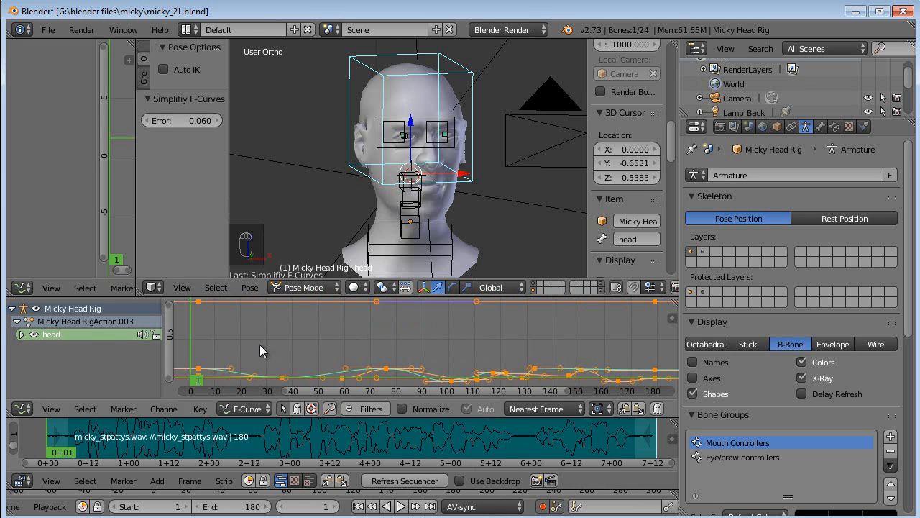
left_click(402, 506)
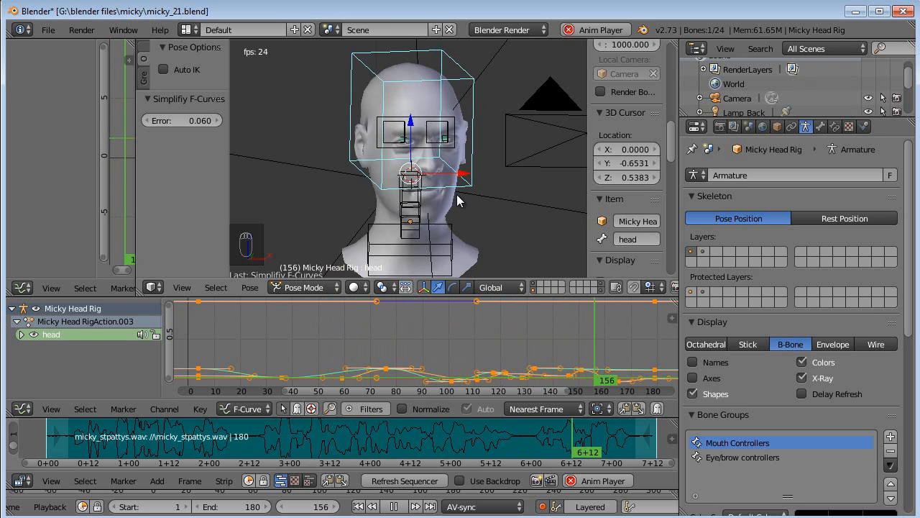
key("Escape")
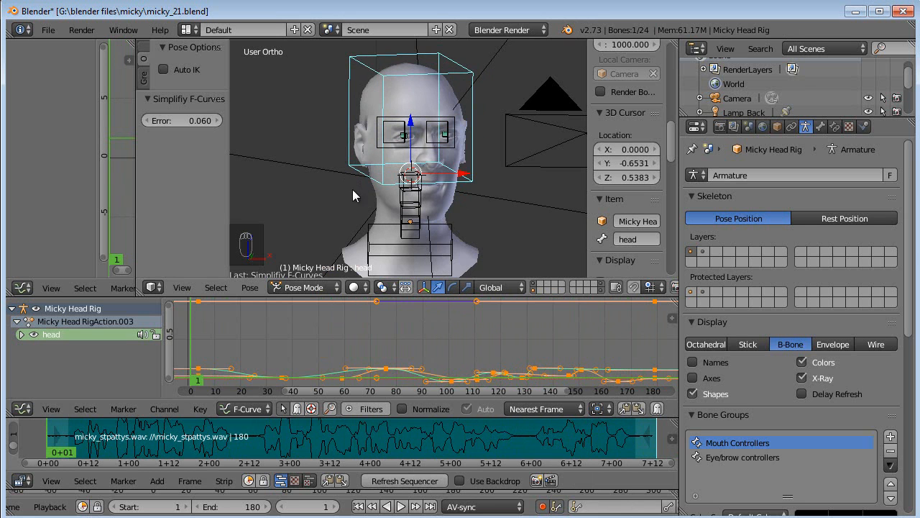
Return the area to the Dope Sheet, unlink the recorded action and assign the micky_stpattys action to the rig.
left_click(26, 408)
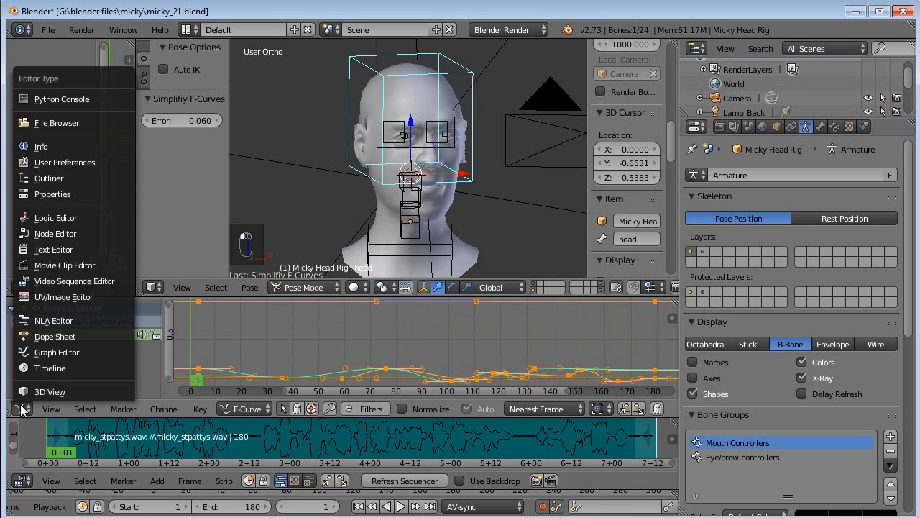
left_click(33, 338)
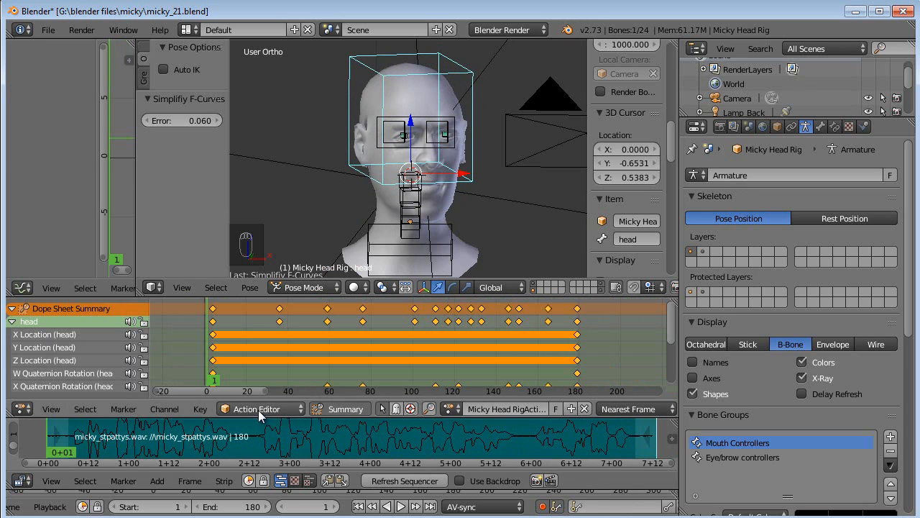
left_click(585, 409)
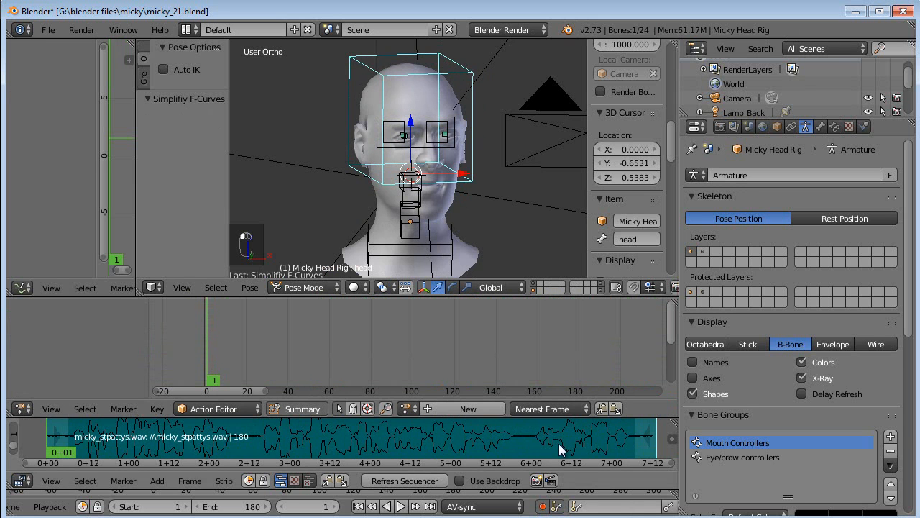
left_click(406, 408)
left_click(437, 331)
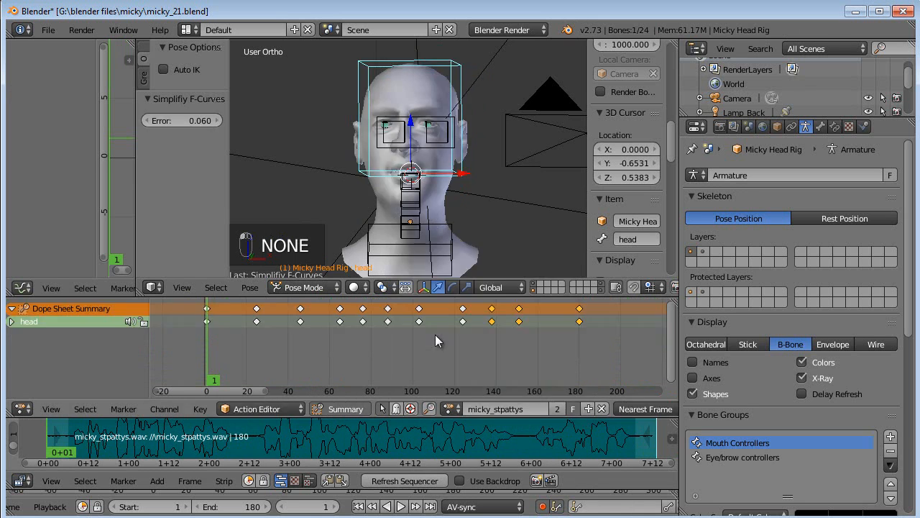
Deselect all bones, enlarge the 3D view, hide the rig's layer and play the animation on the bare head mesh.
key("a")
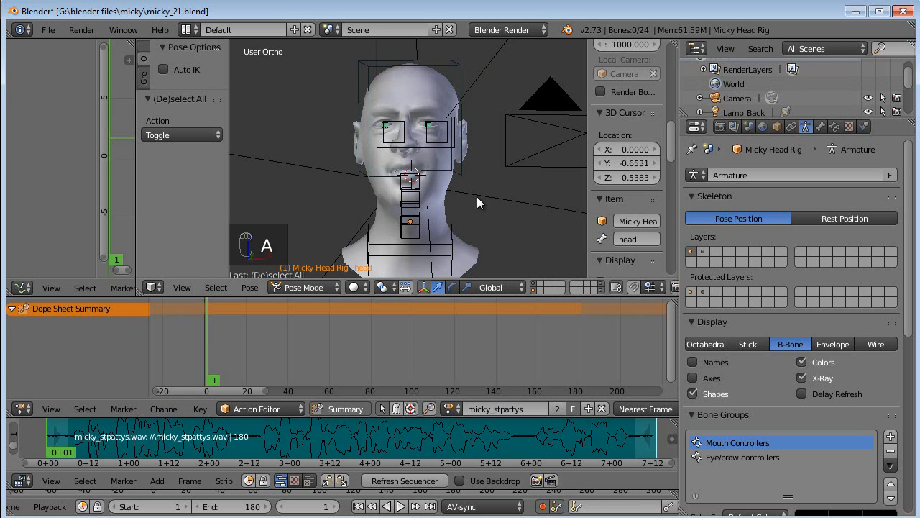
left_click_drag(458, 298, 459, 358)
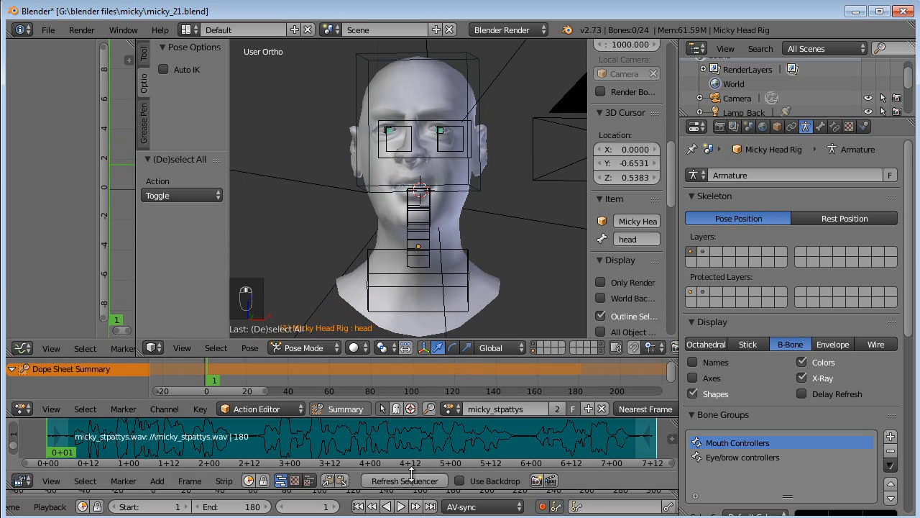
left_click(533, 349)
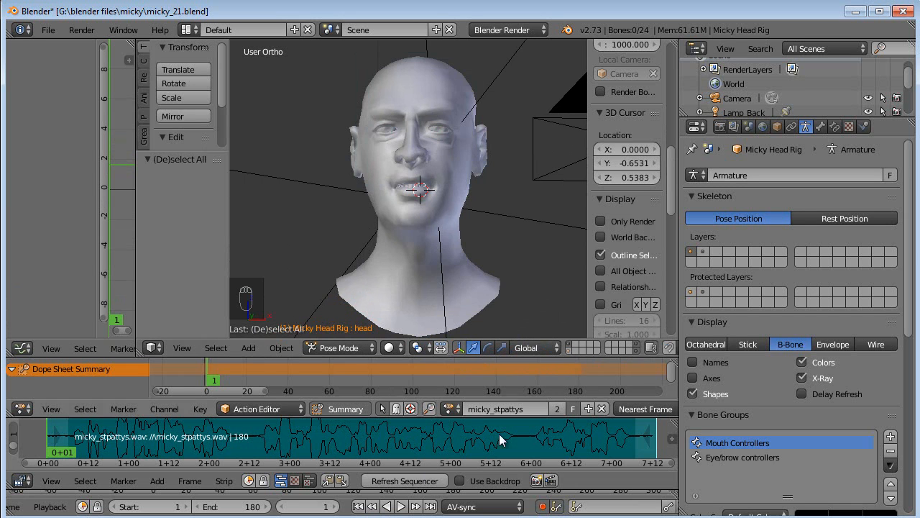
left_click(401, 507)
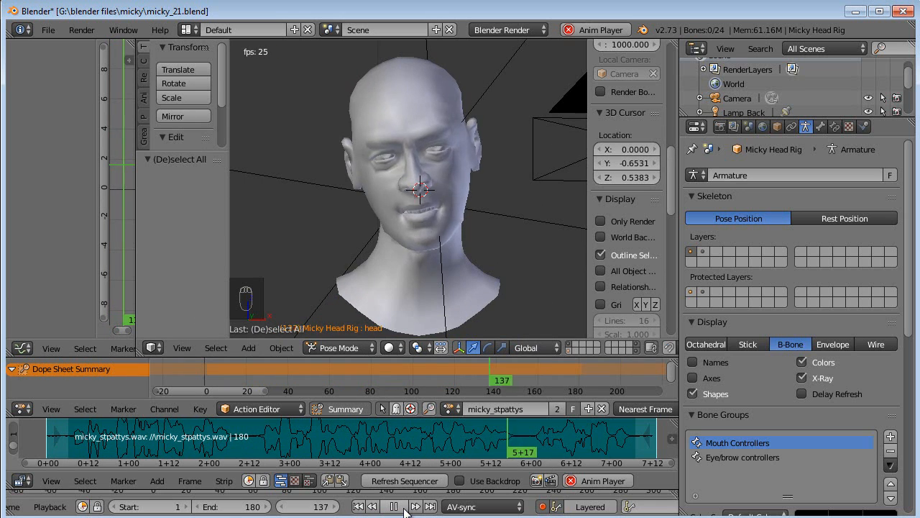
left_click(405, 507)
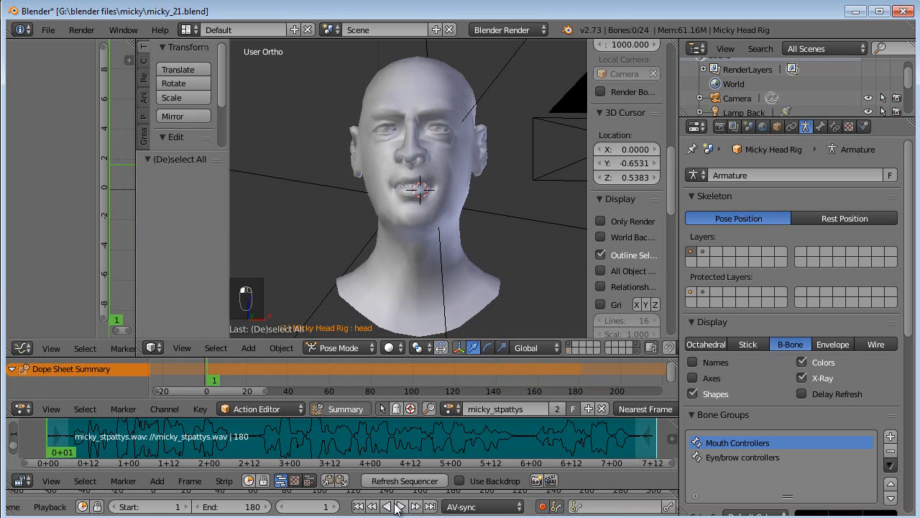
Show the rig's layer again, select the lookat bone and move it forward, away from the face along the Y axis.
left_click(566, 350)
right_click(445, 164)
scroll(414, 187, "down", 2)
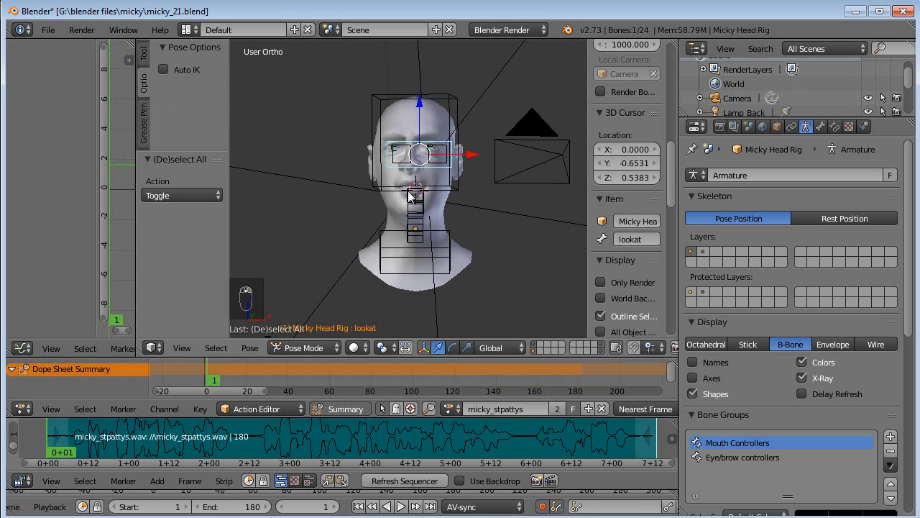
key("KP_7")
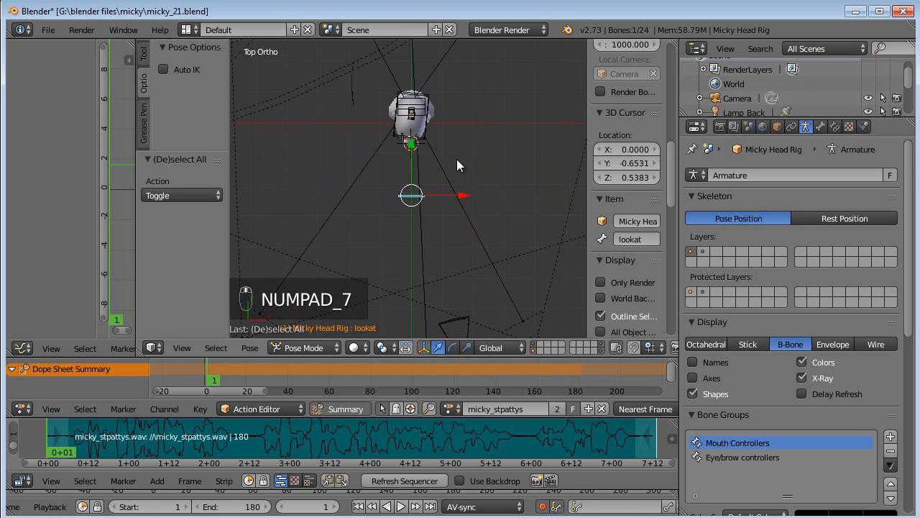
scroll(458, 238, "up", 3)
scroll(449, 260, "down", 2)
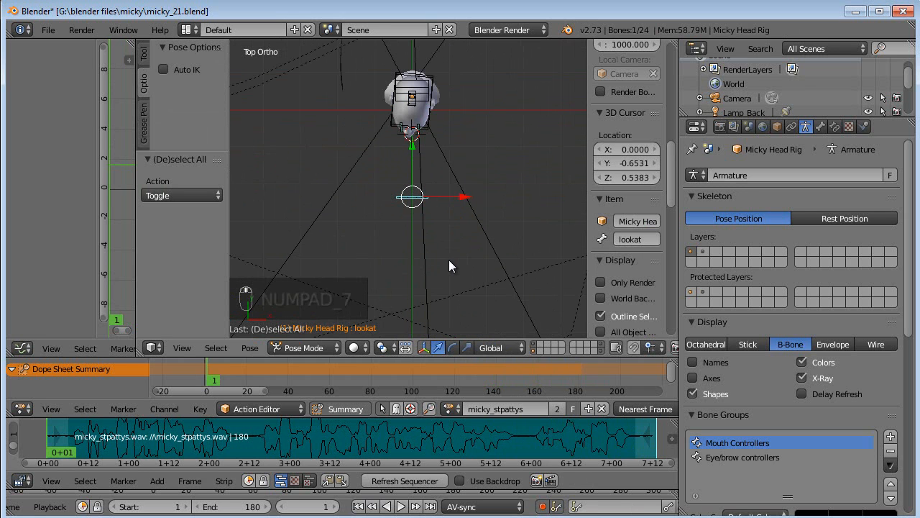
middle_click_drag(427, 255, 464, 103)
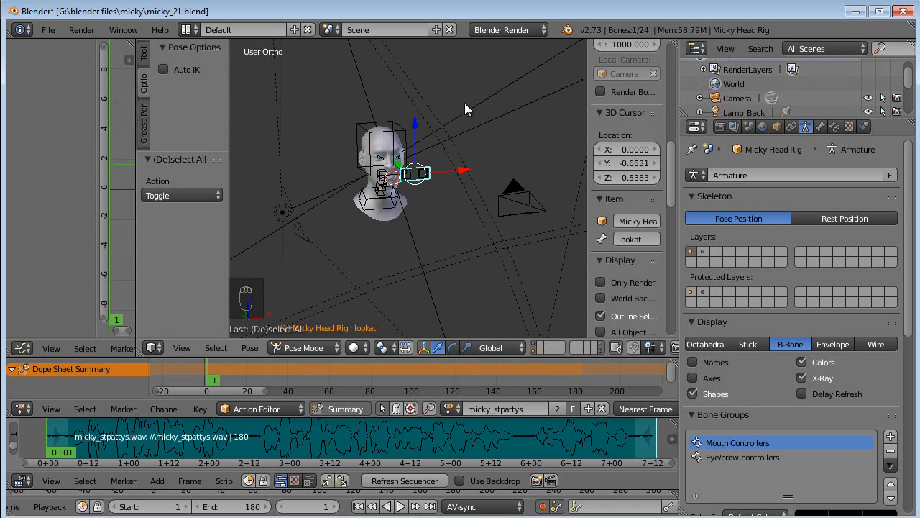
middle_click_drag(431, 153, 368, 148)
left_click_drag(392, 161, 432, 192)
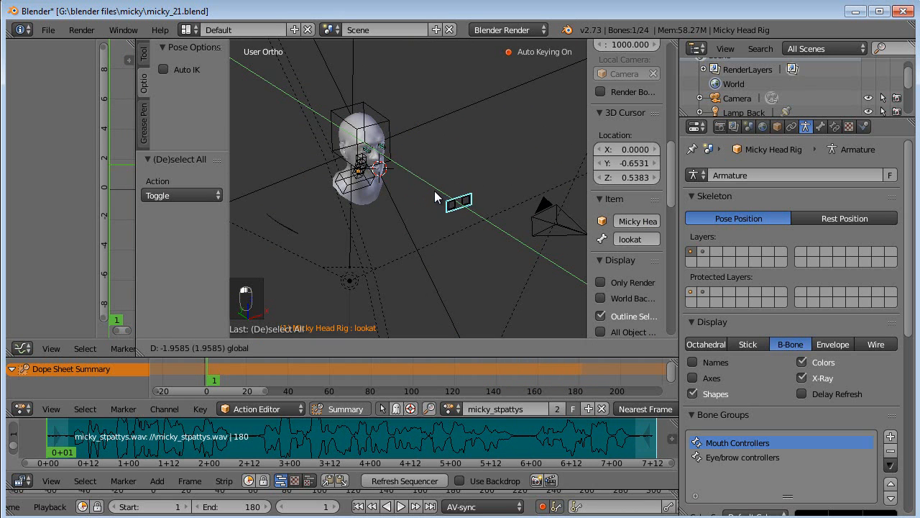
left_click_drag(457, 222, 456, 222)
Move the lookat bone around to test the eye tracking and place it at forehead height beside the face at frame 1.
middle_click_drag(457, 222, 426, 234)
left_click_drag(502, 235, 544, 228)
key("g")
left_click(536, 237)
middle_click_drag(536, 236, 486, 242)
left_click_drag(506, 257, 543, 256)
middle_click_drag(543, 256, 496, 223)
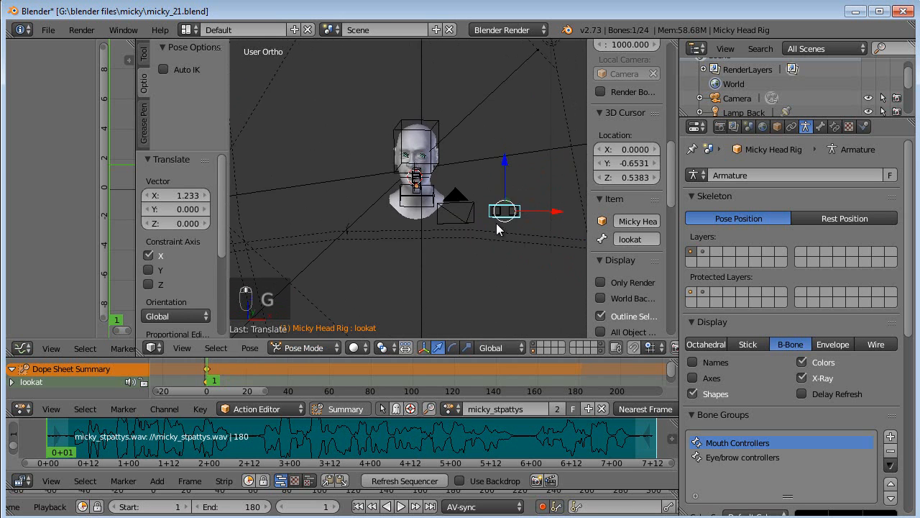
key("g")
left_click(371, 226)
middle_click_drag(371, 226, 421, 222)
key("g")
left_click(463, 211)
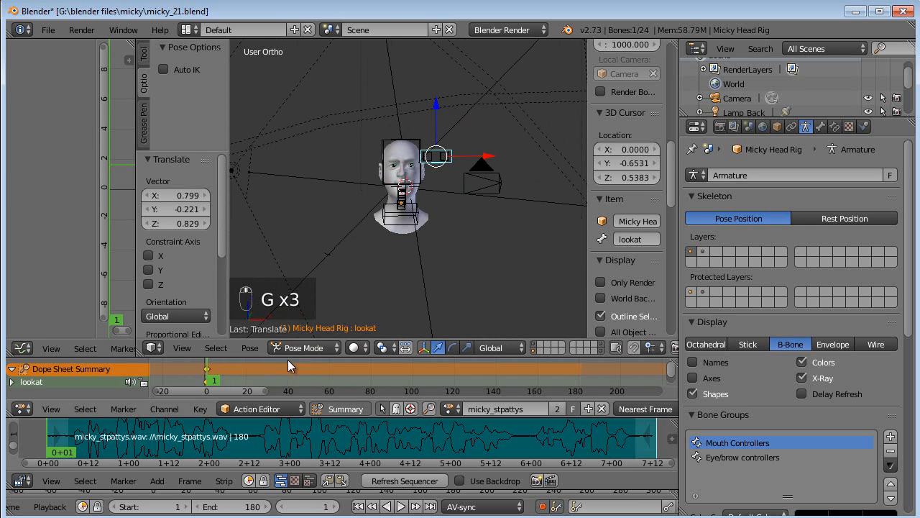
Enlarge the action editor area and key the lookat bone at frame 33, lowered and farther to the side of the head.
left_click_drag(287, 361, 288, 303)
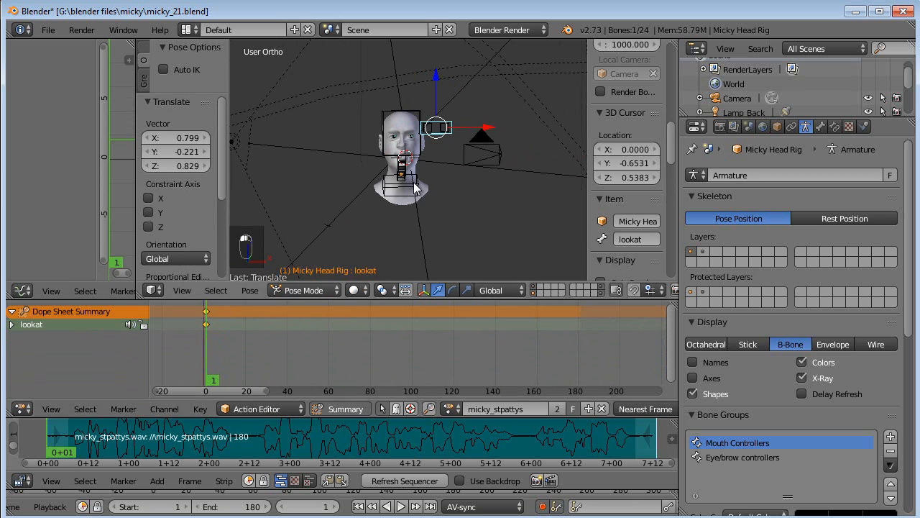
left_click_drag(209, 332, 273, 361)
scroll(409, 195, "up", 5)
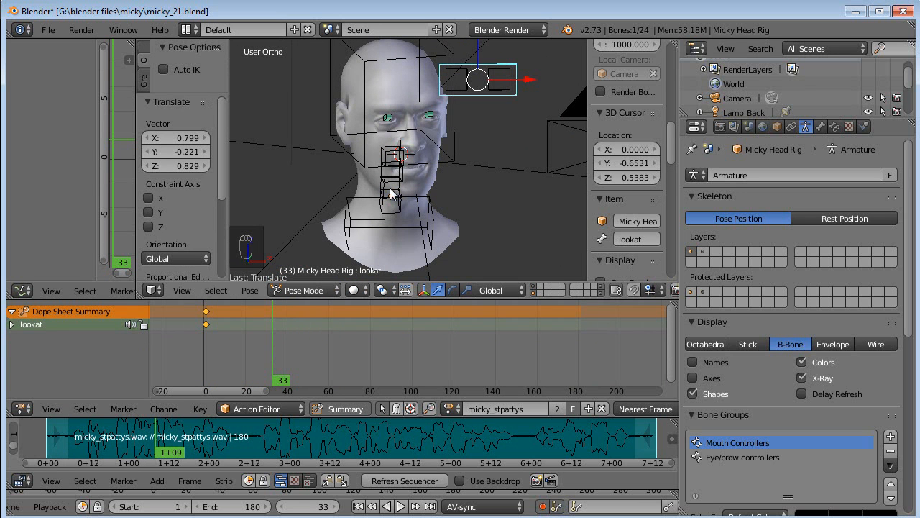
key("g")
left_click(507, 212)
key("g")
left_click(554, 239)
middle_click_drag(527, 219, 429, 212, "shift")
key("g")
left_click(445, 211)
Duplicate the lookat bone's first key to frame 29 so the initial gaze is held until just before the frame 33 key.
middle_click_drag(339, 219, 397, 221)
scroll(394, 220, "up", 2)
left_click_drag(214, 328, 261, 328)
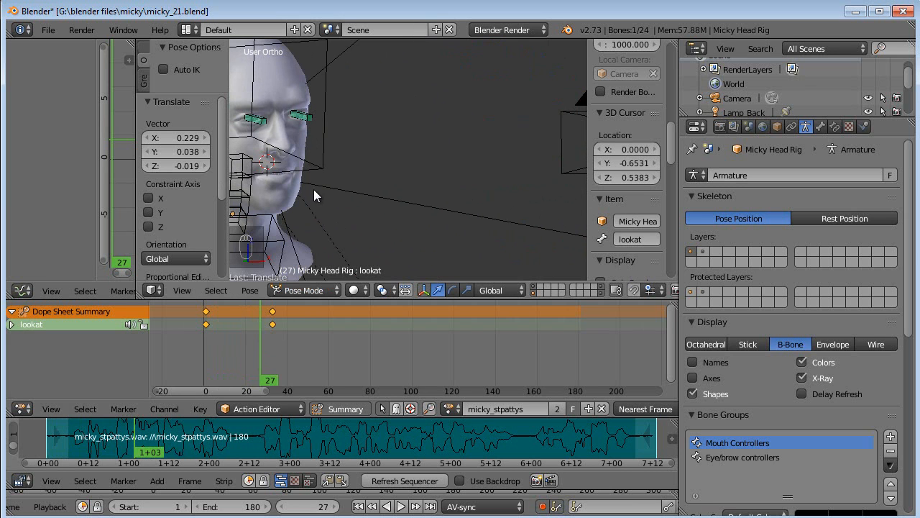
left_click(209, 318)
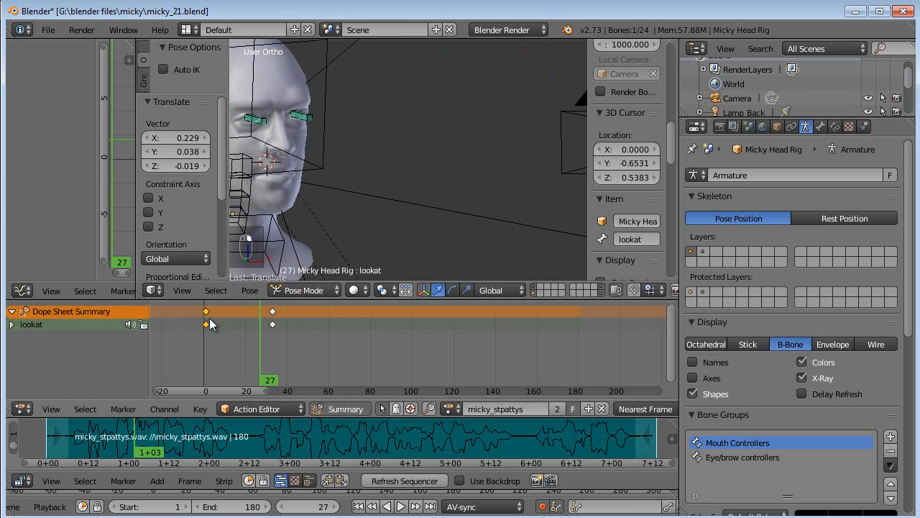
left_click_drag(205, 326, 208, 326)
key("shift+d")
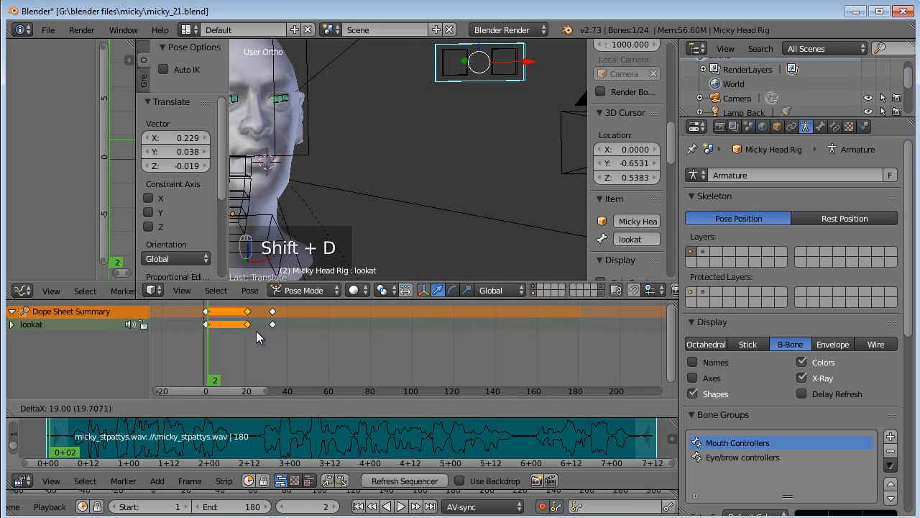
left_click(271, 331)
scroll(271, 330, "up", 4)
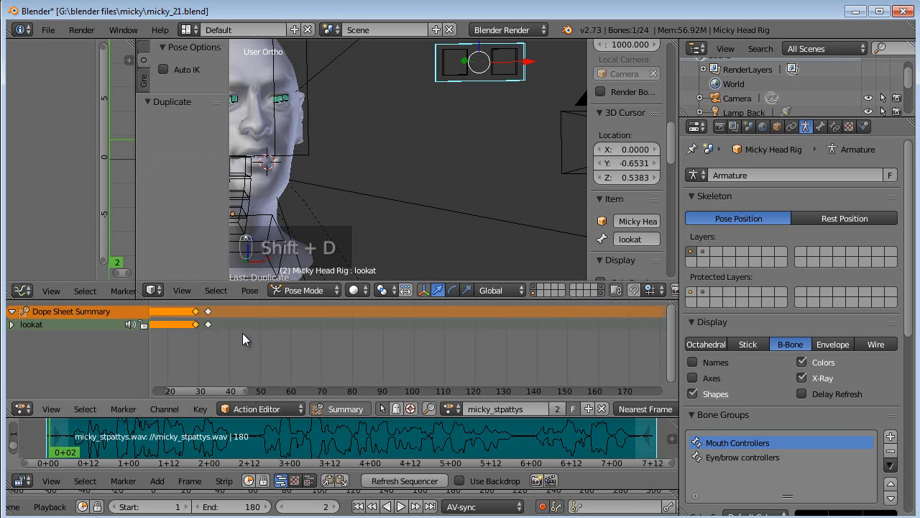
mouse_move(255, 337)
left_mouse_down()
mouse_move(290, 336)
mouse_move(262, 337)
left_mouse_up()
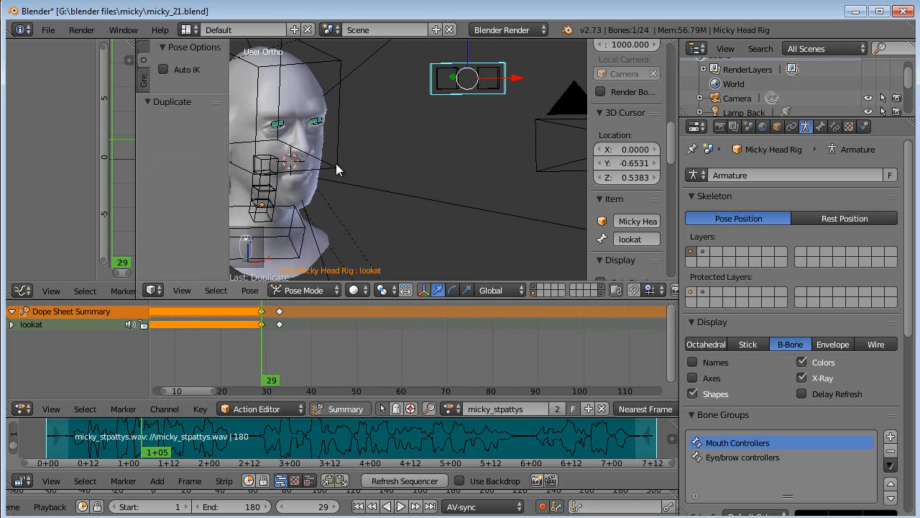
middle_click_drag(177, 340, 262, 345)
Duplicate the frame 33 lookat key to about frame 51 to hold the sideways gaze.
left_click_drag(276, 346, 403, 349)
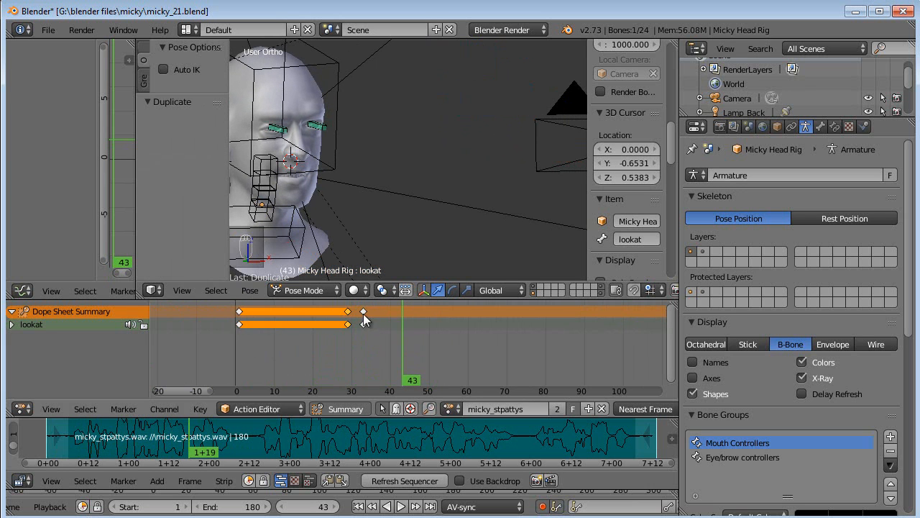
left_click(363, 312)
key("shift+d")
left_click(420, 325)
left_click_drag(411, 332, 441, 331)
key("g")
left_click(435, 319)
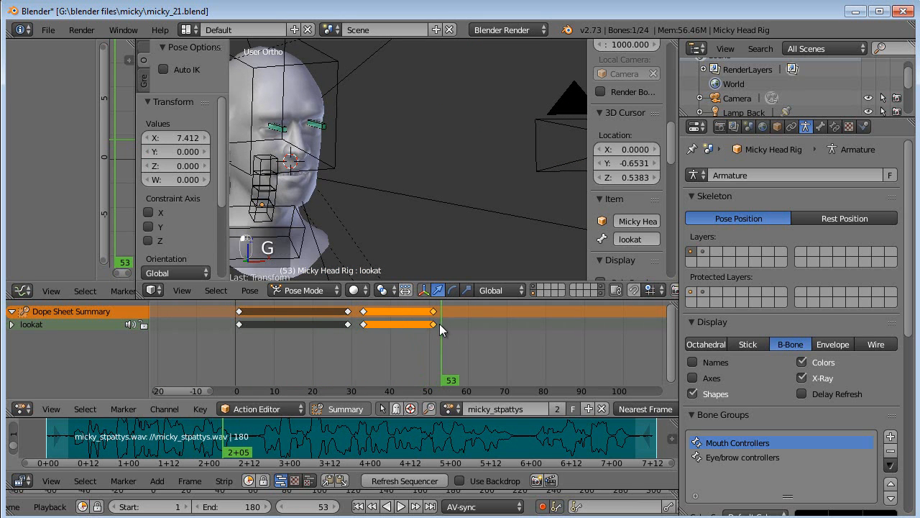
Duplicate the lookat bone's first key to about frame 56 to return the gaze to its initial target.
left_click_drag(443, 324, 450, 324)
middle_click_drag(451, 230, 418, 175)
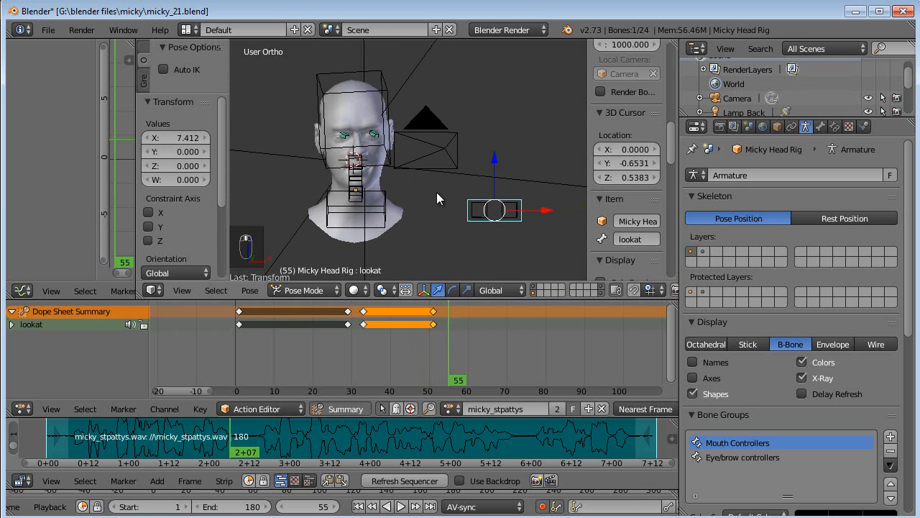
key("g")
right_click(317, 136)
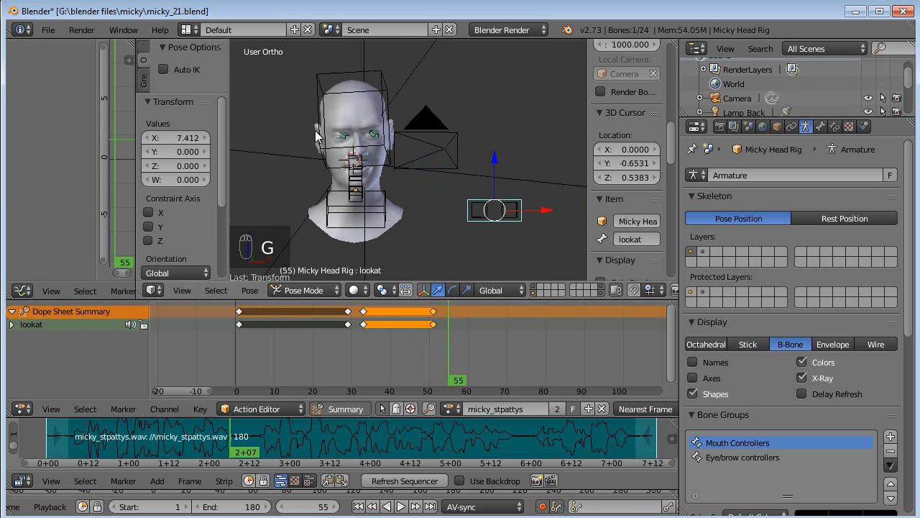
key("shift+d")
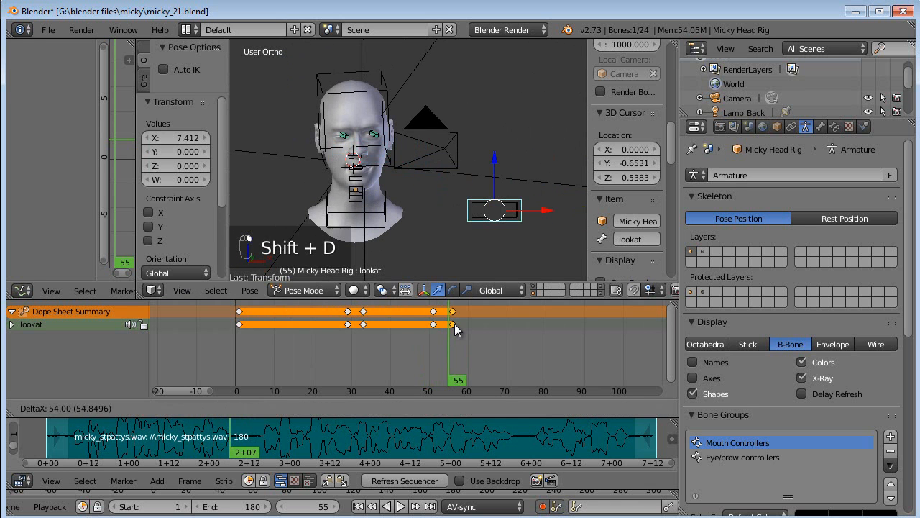
left_click(454, 325)
Scrub through the gaze change and duplicate the frame 56 lookat key to about frame 83.
left_click_drag(308, 346, 583, 350)
scroll(391, 201, "up", 3)
middle_click_drag(573, 337, 533, 337)
left_click_drag(444, 337, 528, 339)
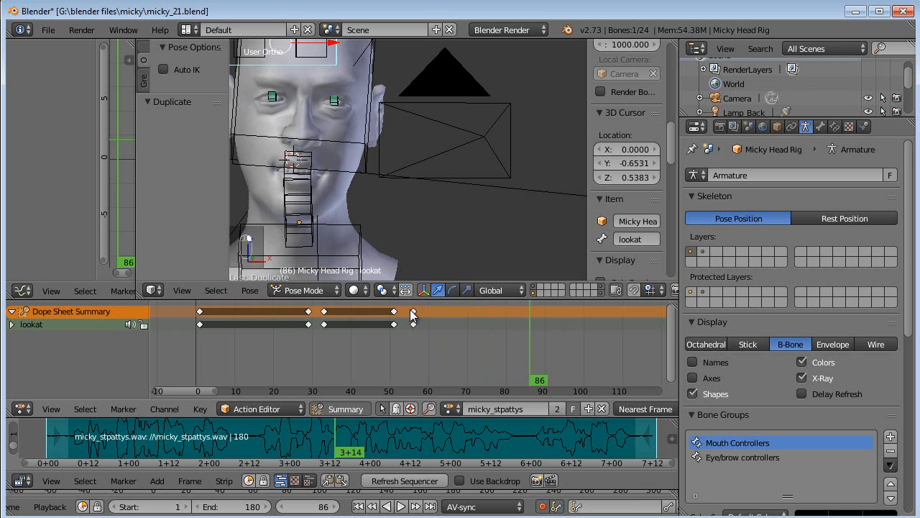
key("shift+d")
left_click(525, 328)
scroll(471, 263, "down", 3)
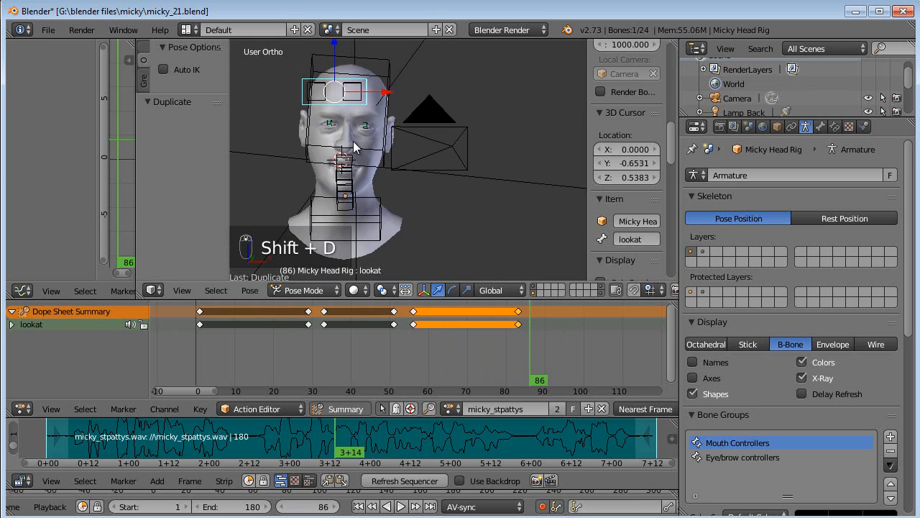
Key the lookat bone at frame 86, moved about -1.84 in X, hold it to about frame 93, and copy the frame 83 key to about 97.
key("g")
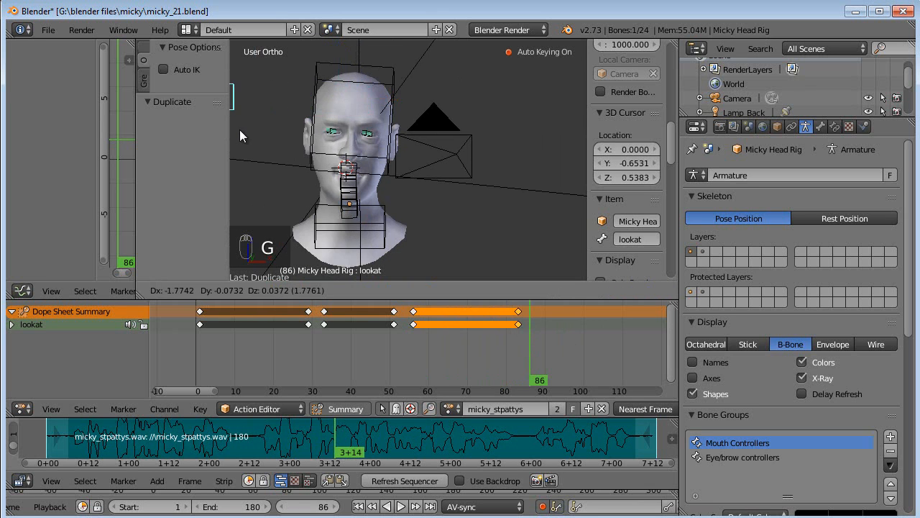
left_click(240, 129)
left_click_drag(529, 330, 551, 333)
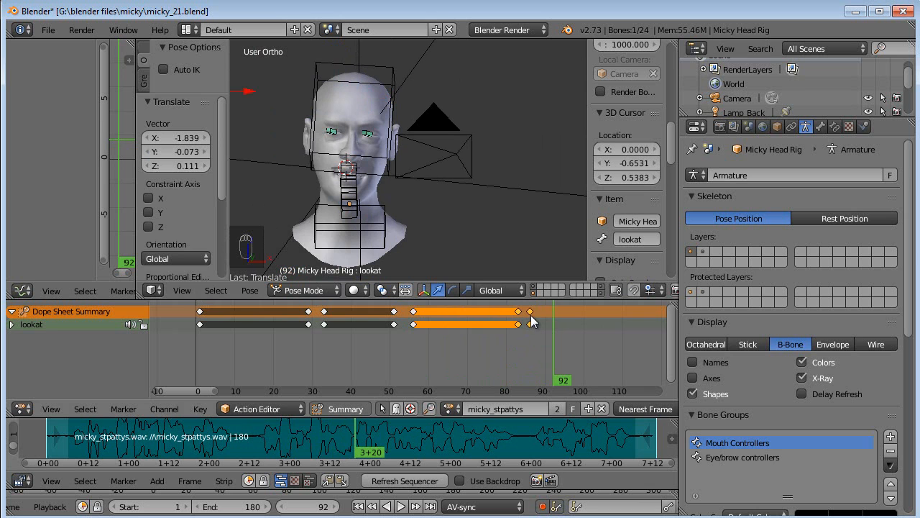
key("shift+d")
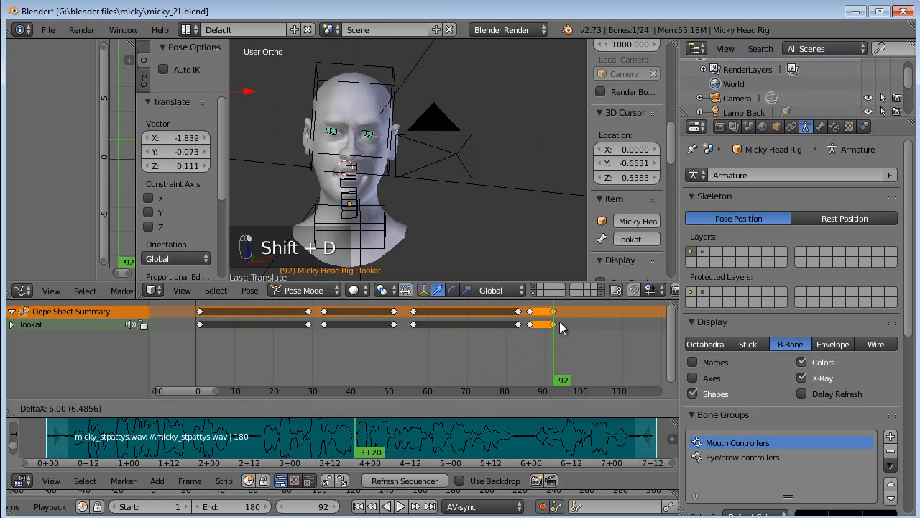
left_click(560, 322)
key("shift+d")
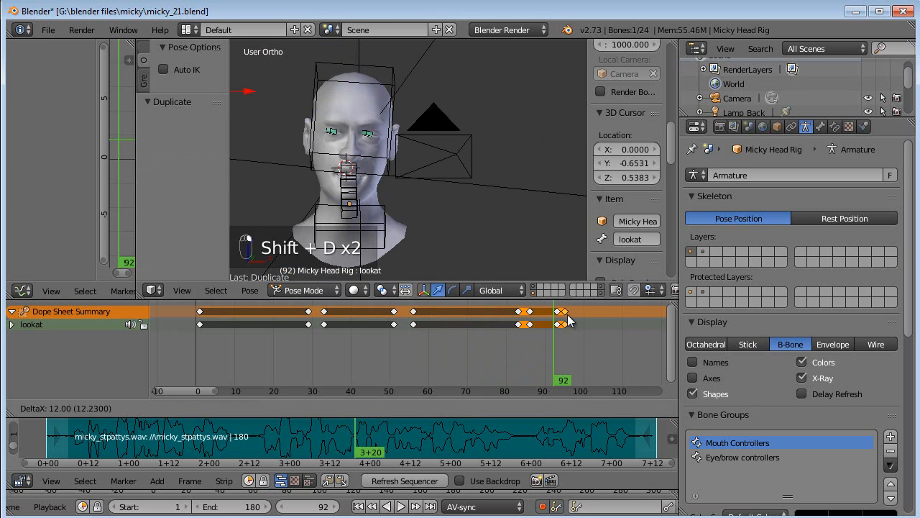
left_click(574, 321)
Duplicate the frame 97 lookat key and adjust the copy's timing to about frame 140.
left_click_drag(503, 338, 624, 333)
middle_click_drag(606, 334, 461, 334)
left_click_drag(462, 333, 595, 332)
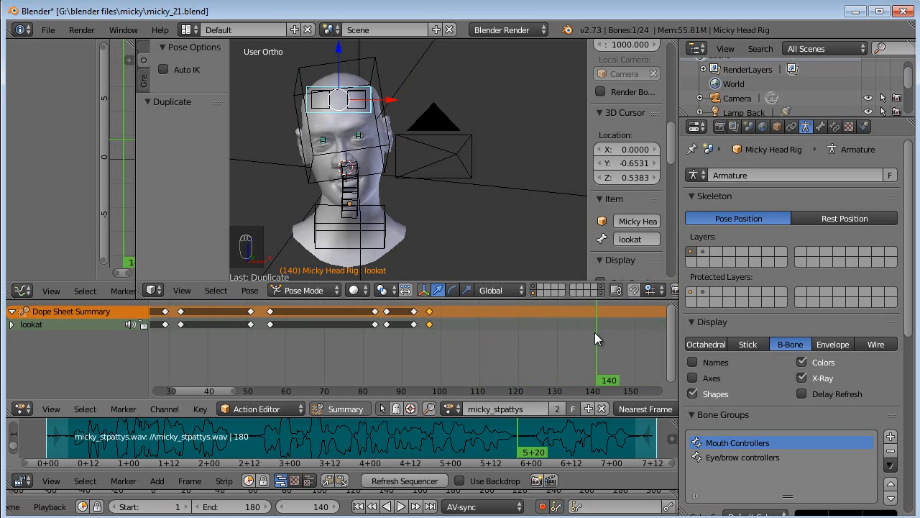
middle_click_drag(479, 333, 403, 335)
key("shift+d")
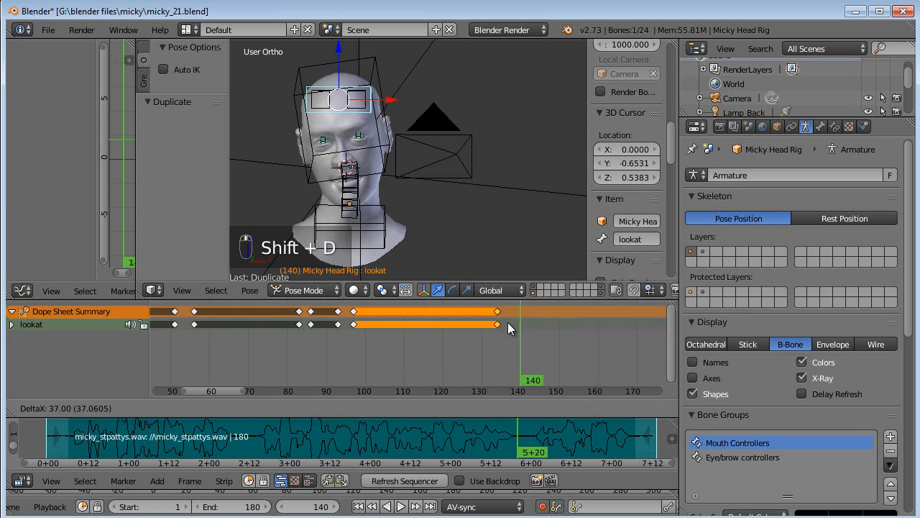
left_click(547, 326)
mouse_move(521, 336)
left_mouse_down()
mouse_move(549, 338)
mouse_move(521, 338)
left_mouse_up()
key("g")
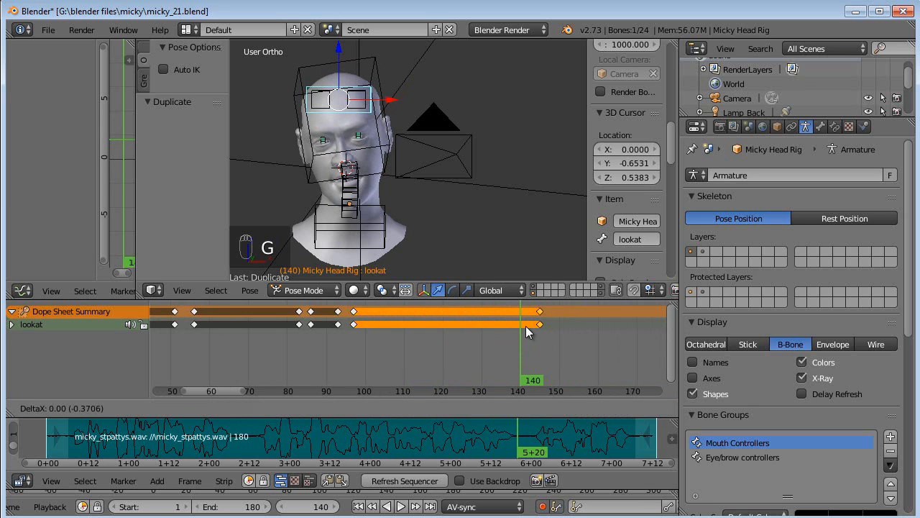
left_click(518, 333)
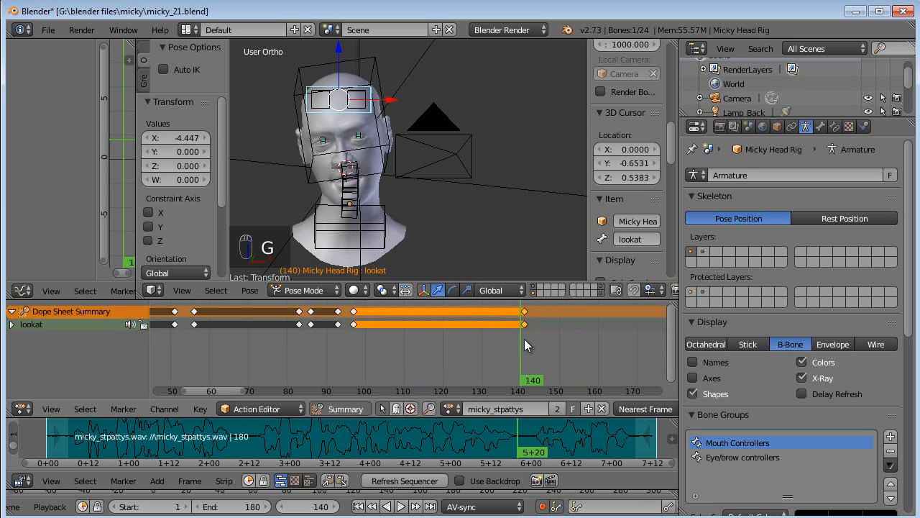
key("g")
left_click(528, 328)
left_click(526, 334)
Key the lookat bone at frame 144, moved about -1.74 in X, and duplicate that key to about frame 154.
left_click_drag(526, 334, 534, 335)
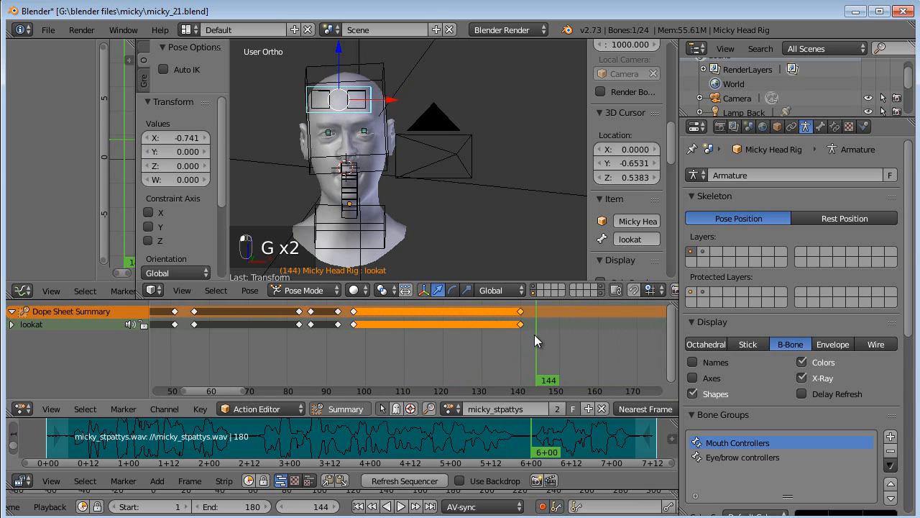
key("g")
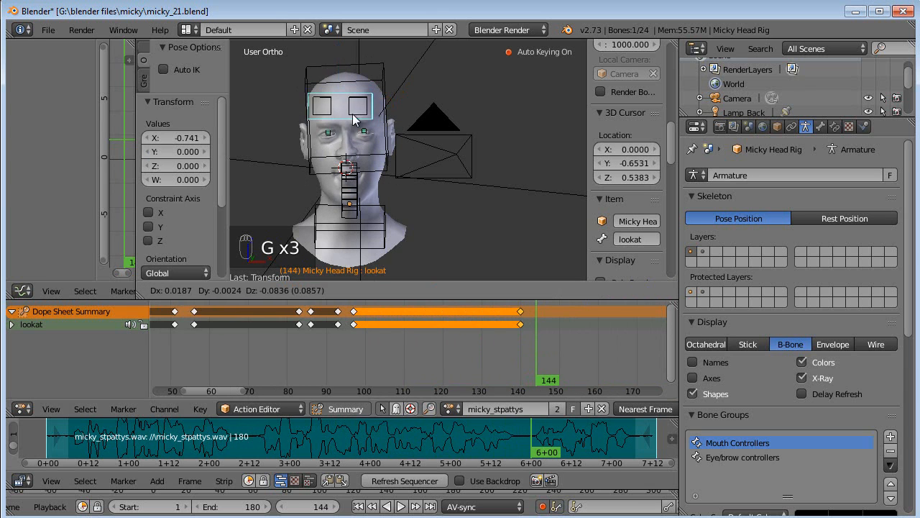
left_click(236, 113)
right_click(537, 313)
key("shift+d")
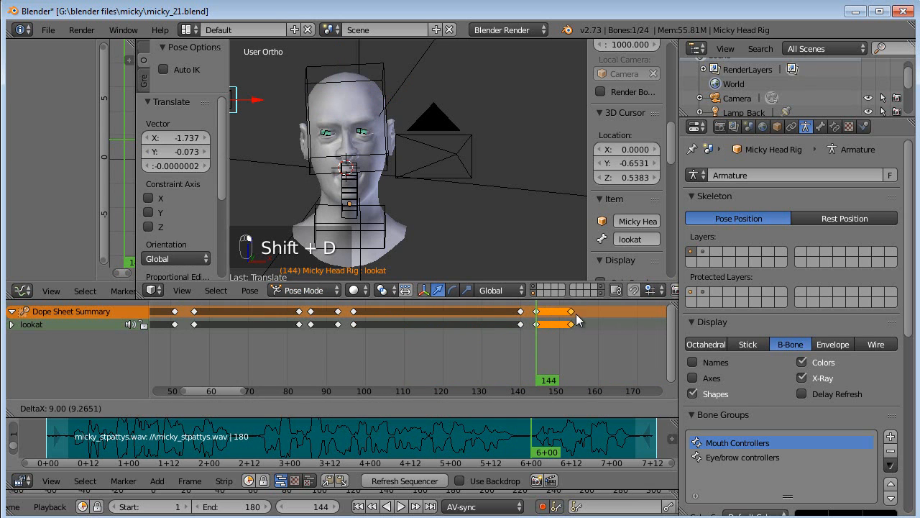
left_click(575, 318)
Duplicate the frame 140 lookat key to about frame 159 and save over micky_21.blend.
left_click_drag(541, 337, 392, 329)
key("shift+d")
left_click(599, 322)
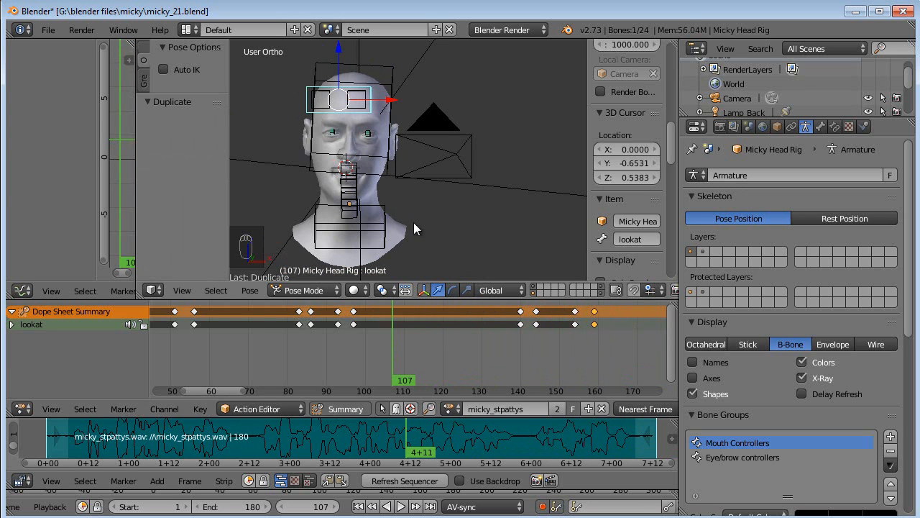
key("ctrl+s")
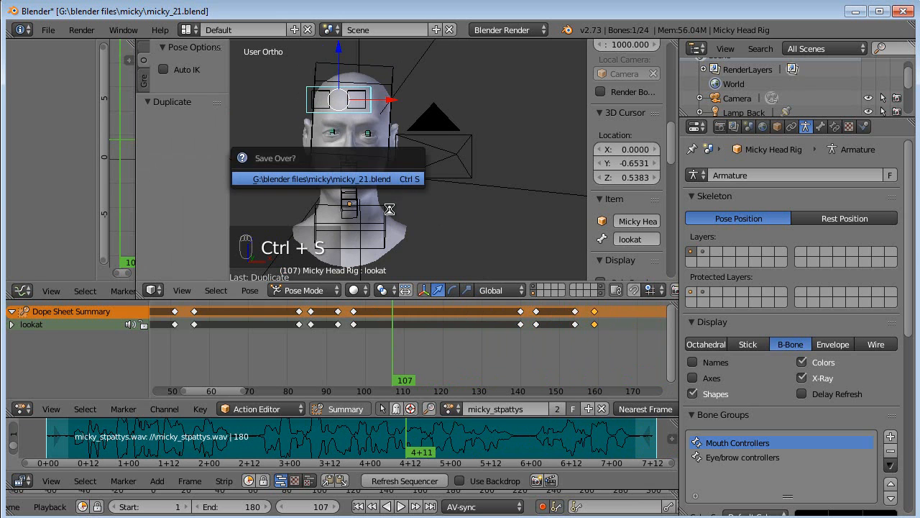
key("Return")
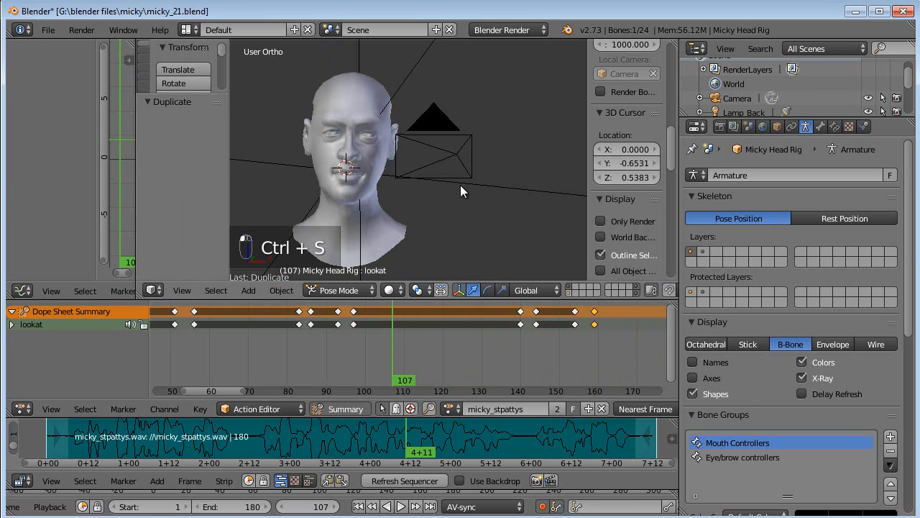
Show the scene through the camera and enlarge the 3D viewport around the head.
key("KP_0")
scroll(439, 189, "down", 4)
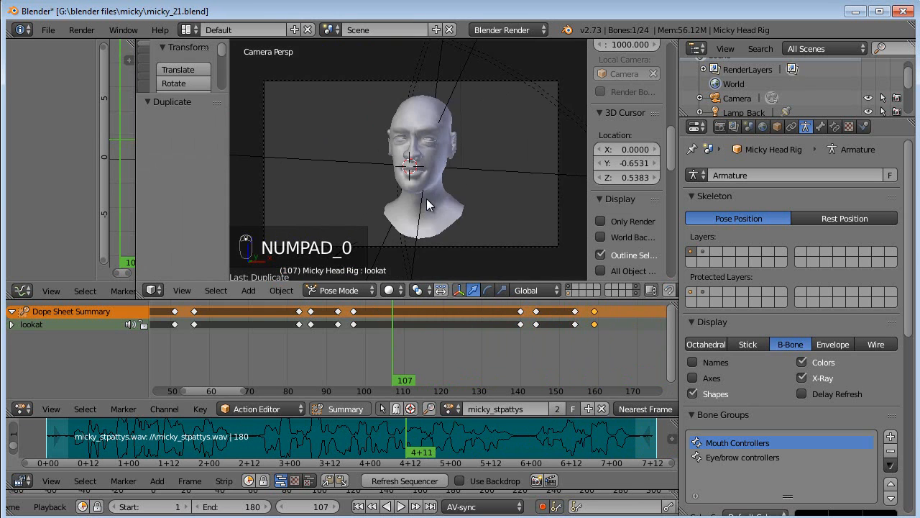
scroll(408, 202, "up", 3)
scroll(431, 187, "down", 2)
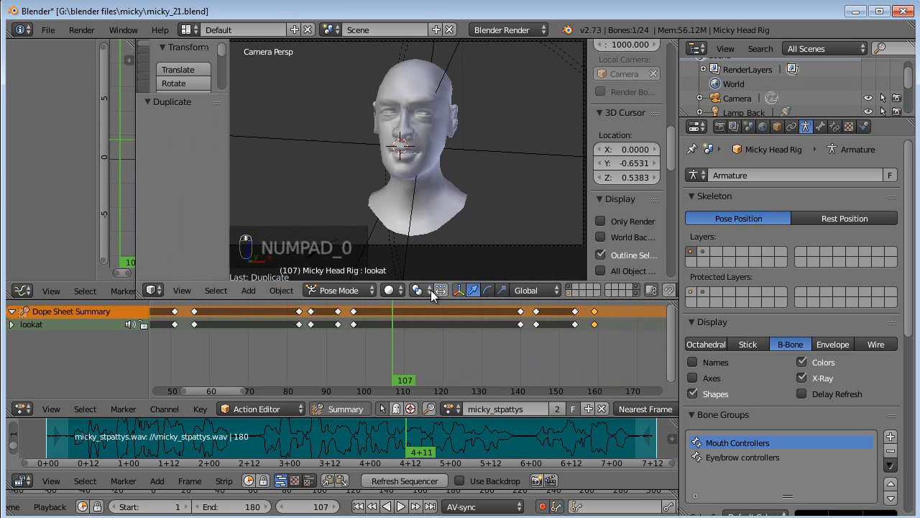
left_click_drag(435, 299, 439, 359)
left_click_drag(680, 288, 763, 287)
scroll(554, 216, "up", 2)
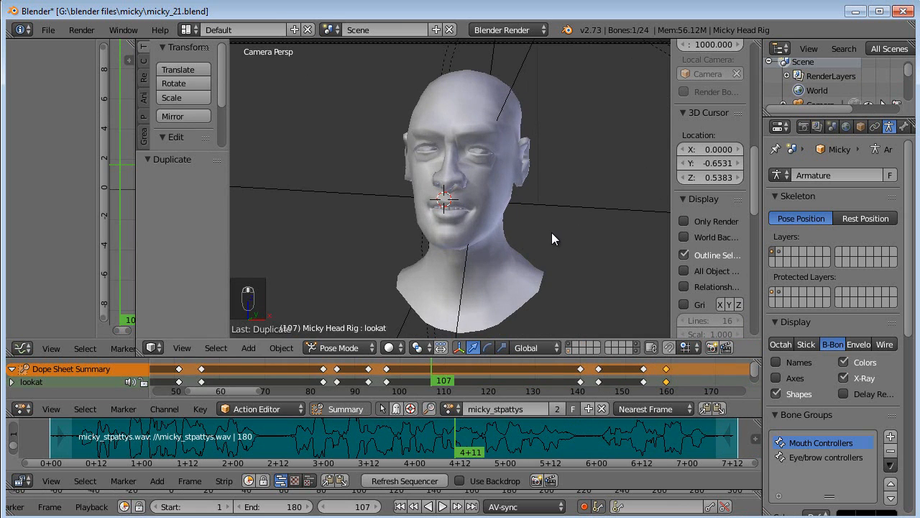
Play the animation with audio from frame 1 through the camera view to review the gaze shifts.
left_click(403, 507)
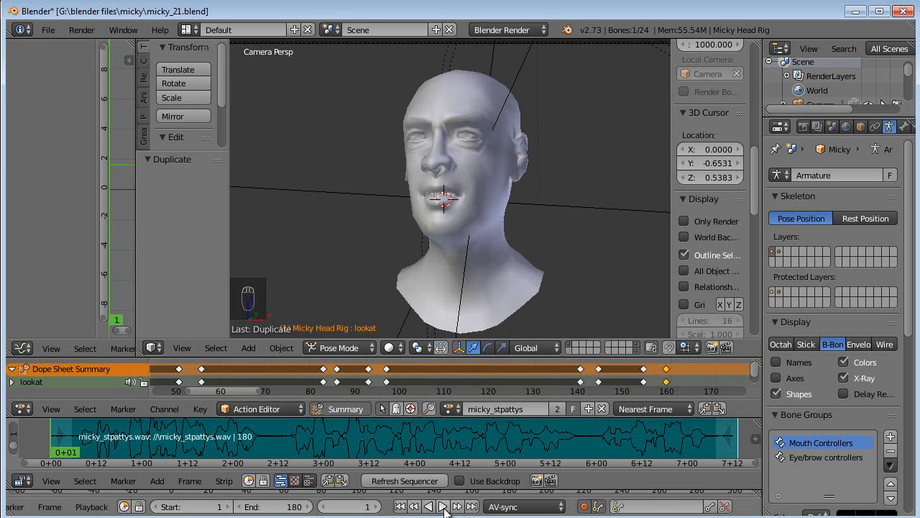
left_click(443, 506)
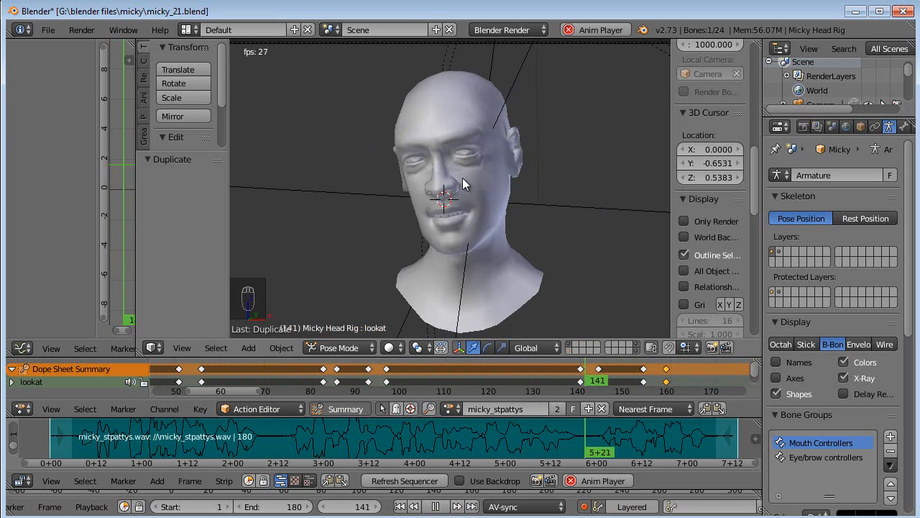
left_click(440, 506)
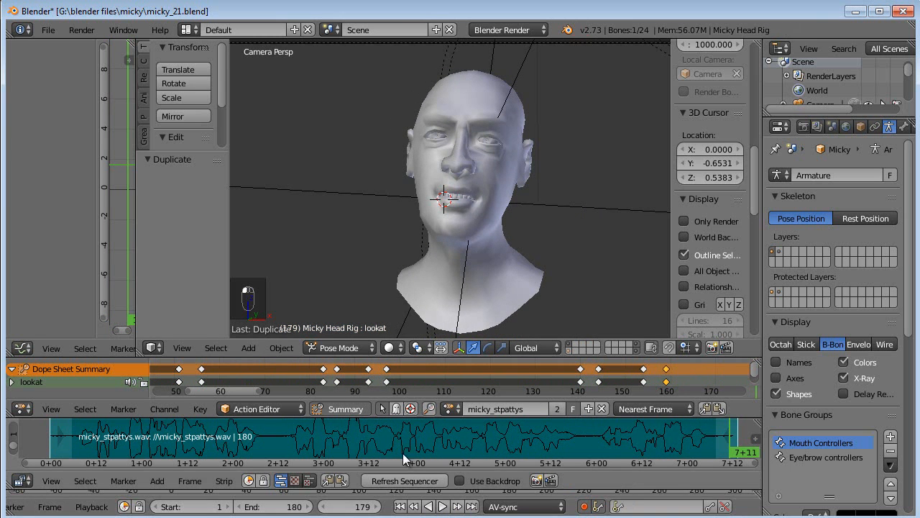
Move the lookat keys at frames 83 and 86 about 3 frames earlier.
left_click_drag(319, 450, 383, 435)
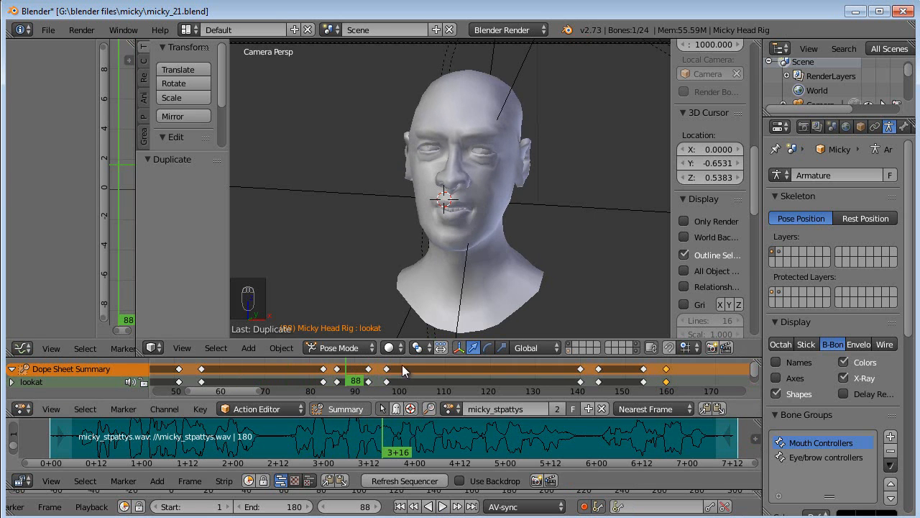
key("a")
key("b")
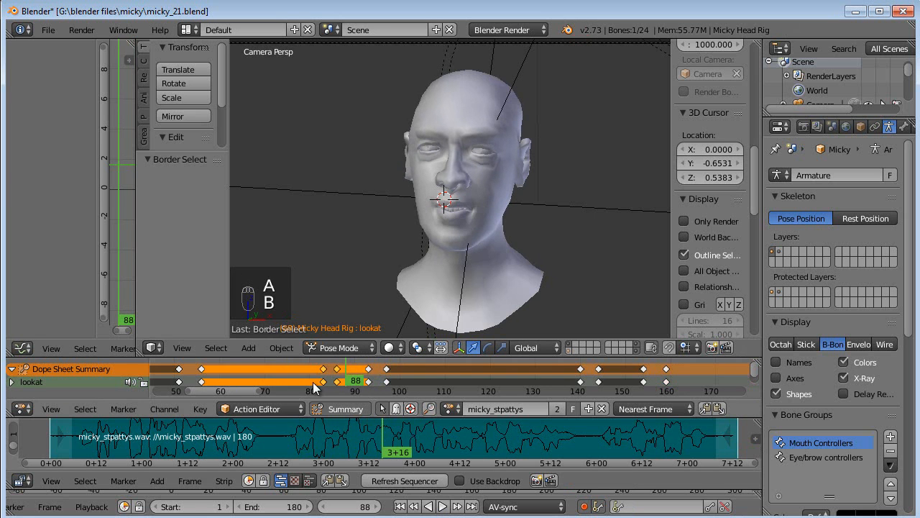
left_click_drag(314, 382, 315, 385)
key("g")
left_click(302, 386)
Move the lookat keys at frames 93 and 97 about 4 frames later.
key("a")
key("b")
left_click_drag(363, 362, 396, 389)
key("g")
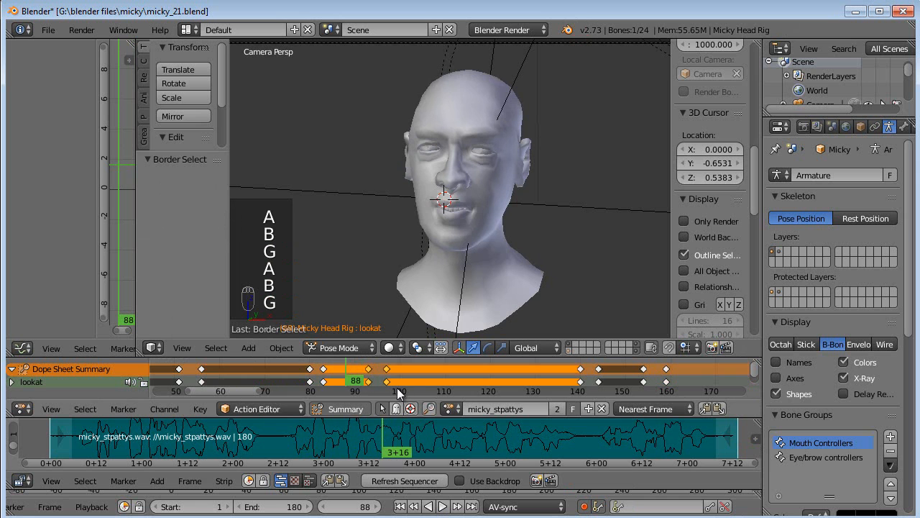
key("g")
left_click(413, 366)
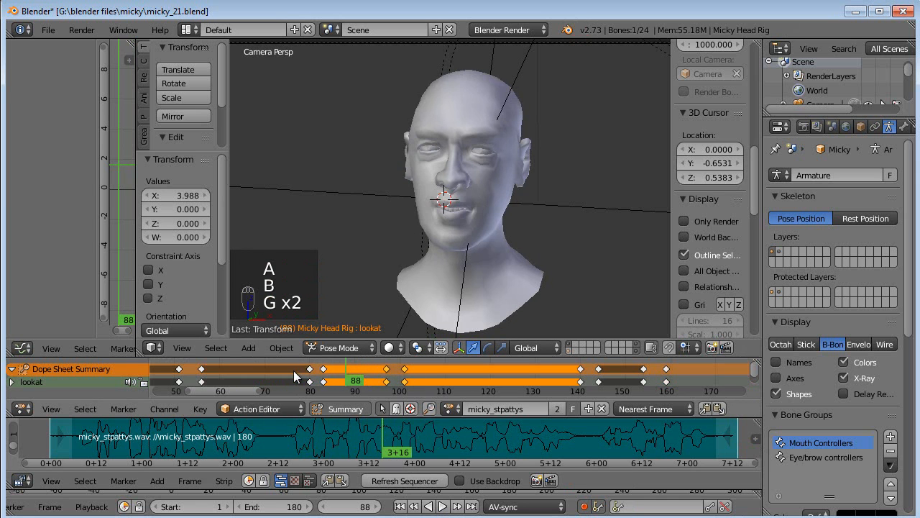
Move the selected pair of lookat keys about 5 frames further, to about frames 102 and 106.
left_click(351, 374)
left_click_drag(385, 379, 422, 381)
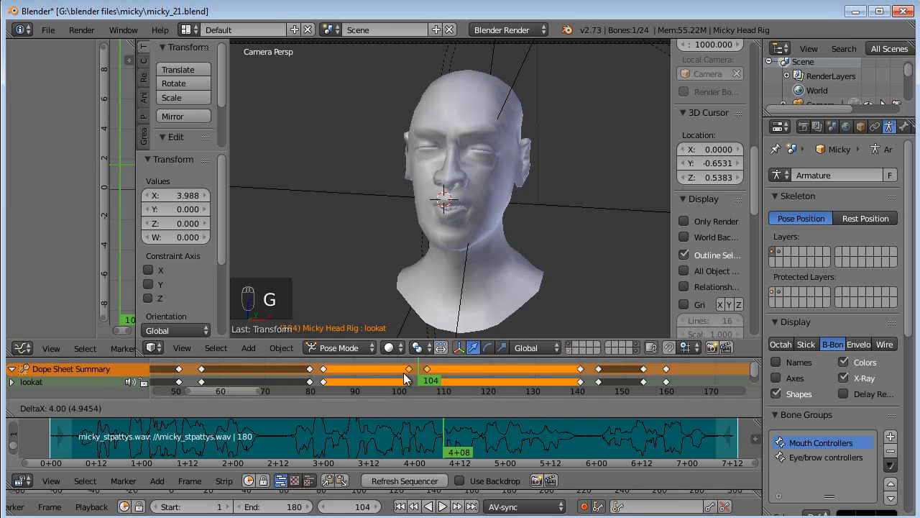
left_click(407, 371)
Play the animation again from frame 1 to check the retimed lookat keys, and return to the start.
left_click_drag(380, 362, 270, 362)
left_click(401, 506)
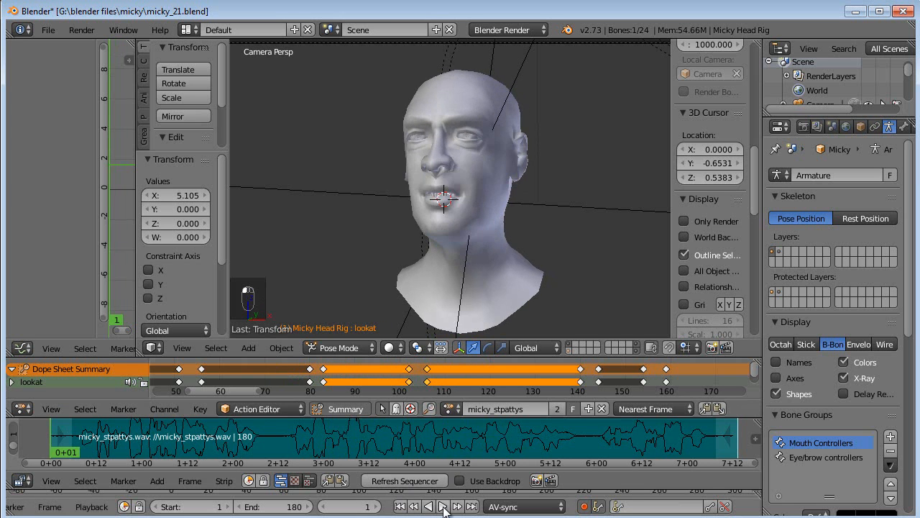
left_click(443, 506)
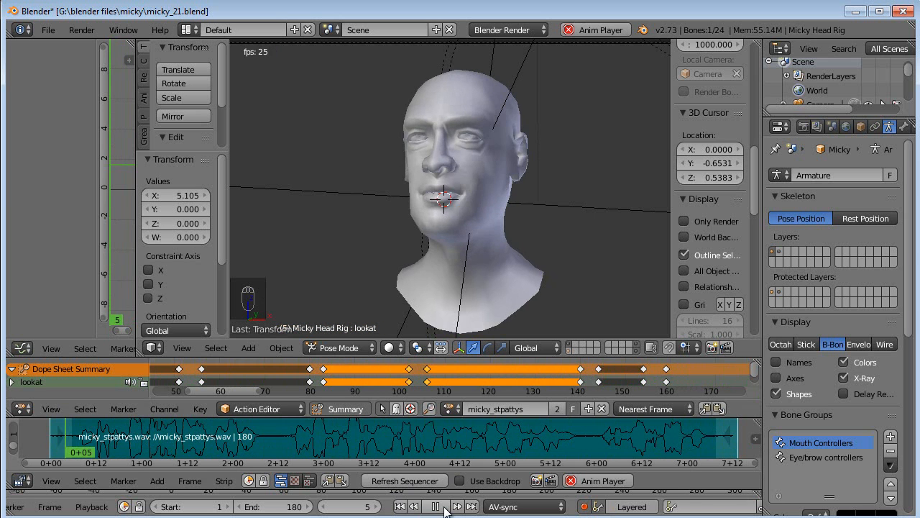
left_click(436, 506)
left_click(400, 507)
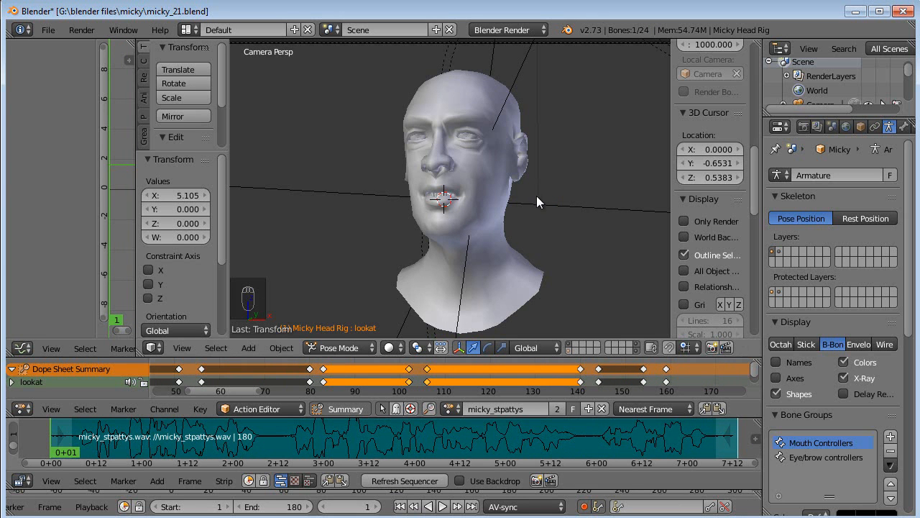
middle_click_drag(532, 203, 563, 206)
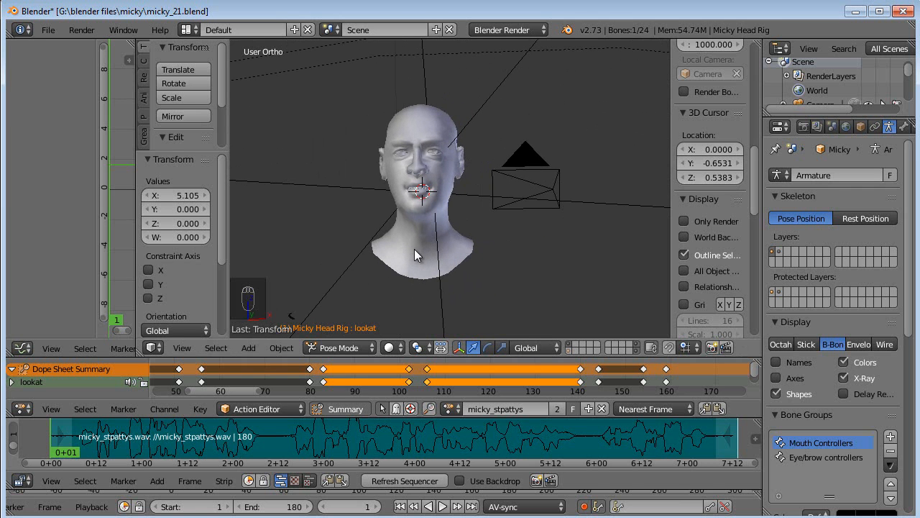
middle_click_drag(444, 267, 488, 228)
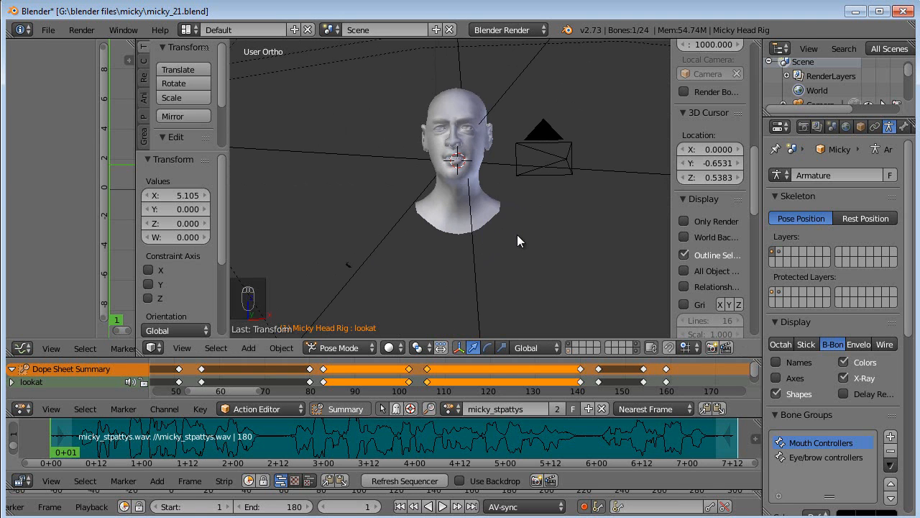
scroll(490, 192, "up", 2)
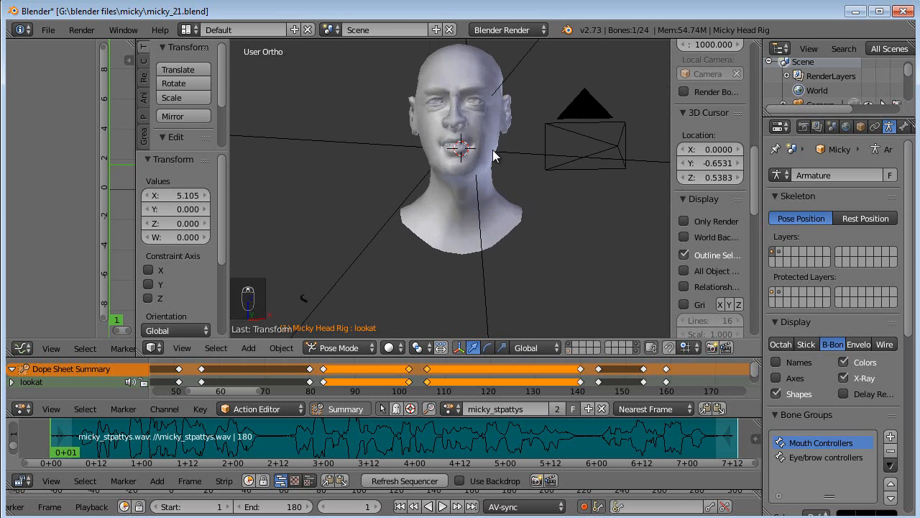
middle_click_drag(488, 157, 477, 195, "shift")
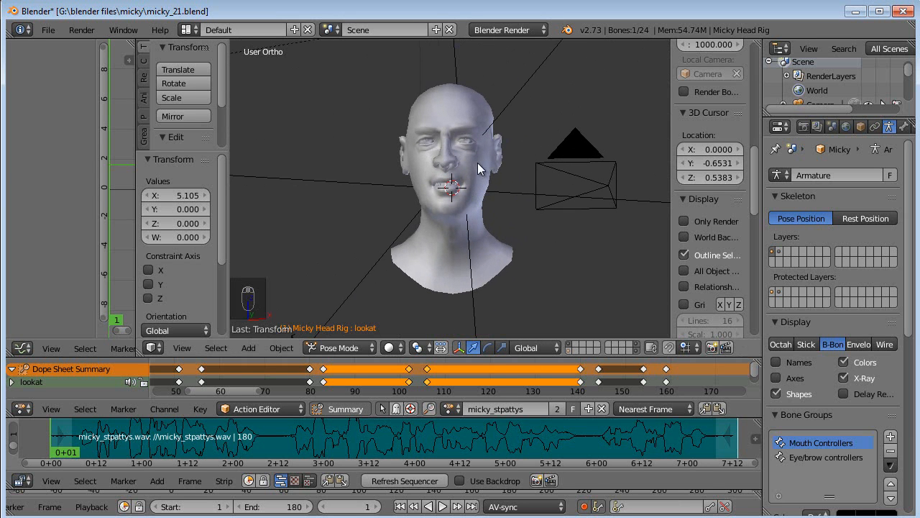
mouse_move(386, 186)
middle_mouse_down()
mouse_move(411, 186)
mouse_move(402, 179)
middle_mouse_up()
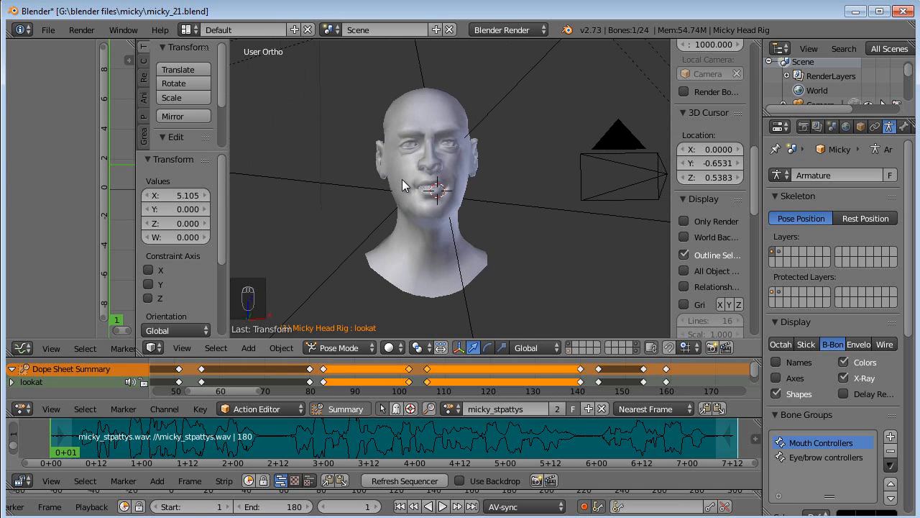
middle_click_drag(488, 204, 481, 211)
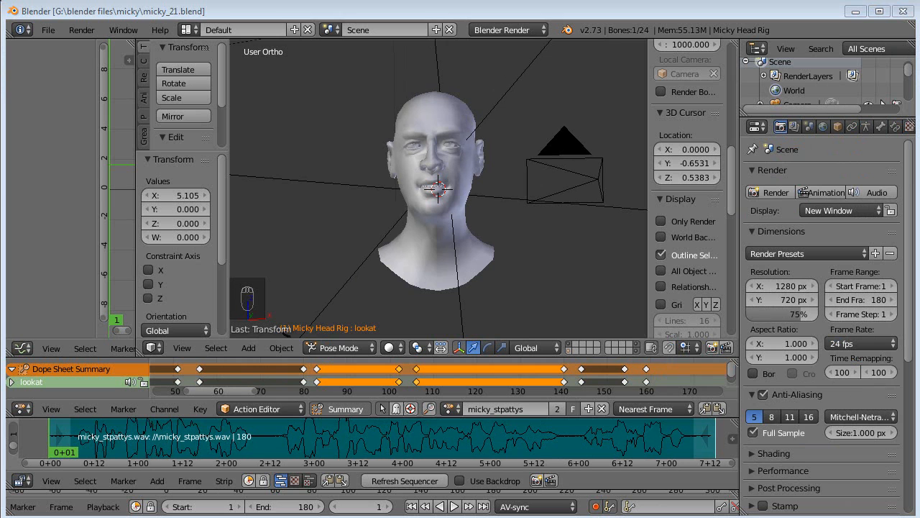
Save over micky_21.blend and set the render resolution percentage to 100%.
key("ctrl+s")
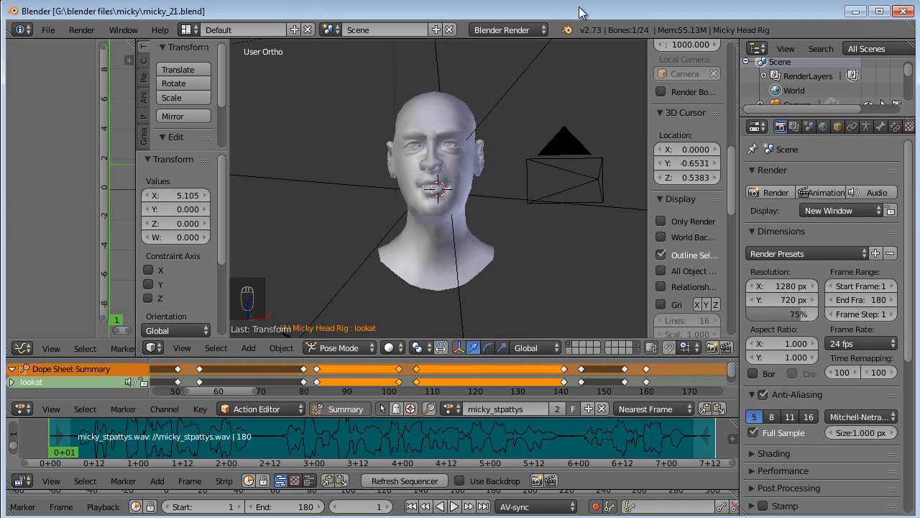
middle_click_drag(519, 231, 477, 249)
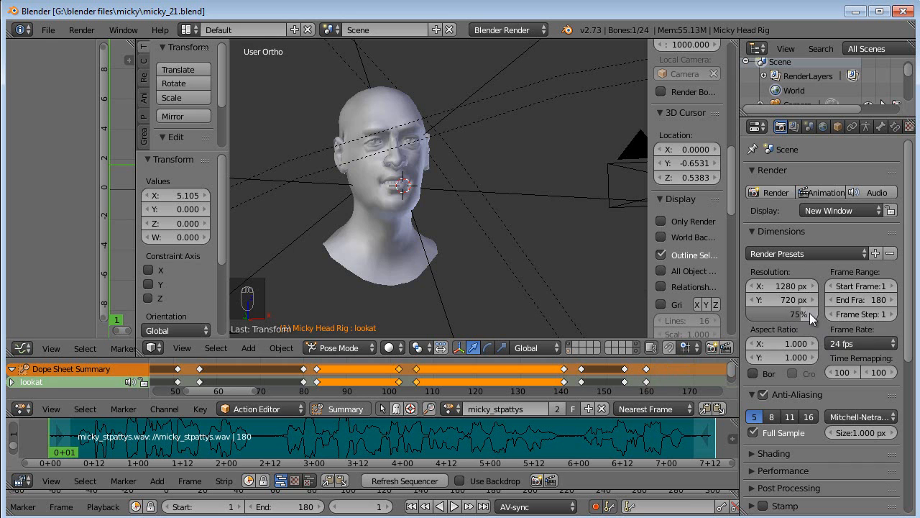
left_click_drag(802, 318, 844, 315)
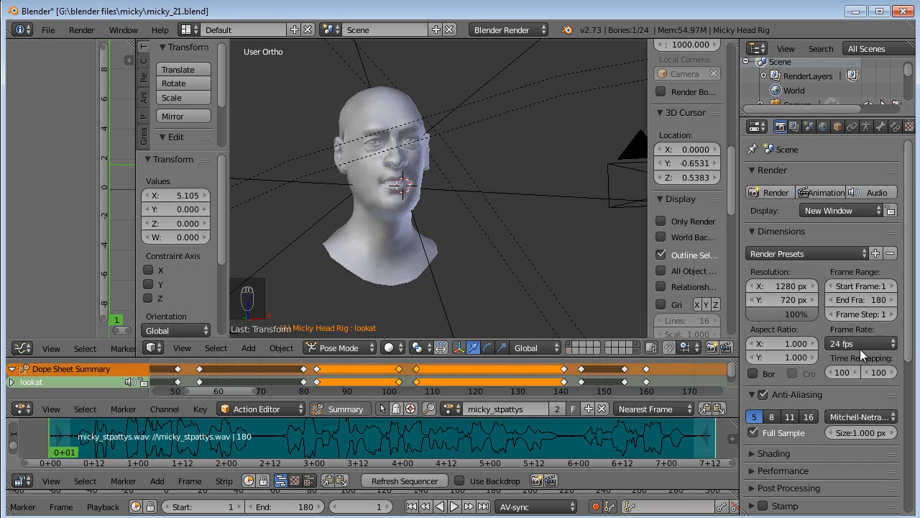
Set the render output format to JPEG with 100% quality.
scroll(819, 354, "down", 1)
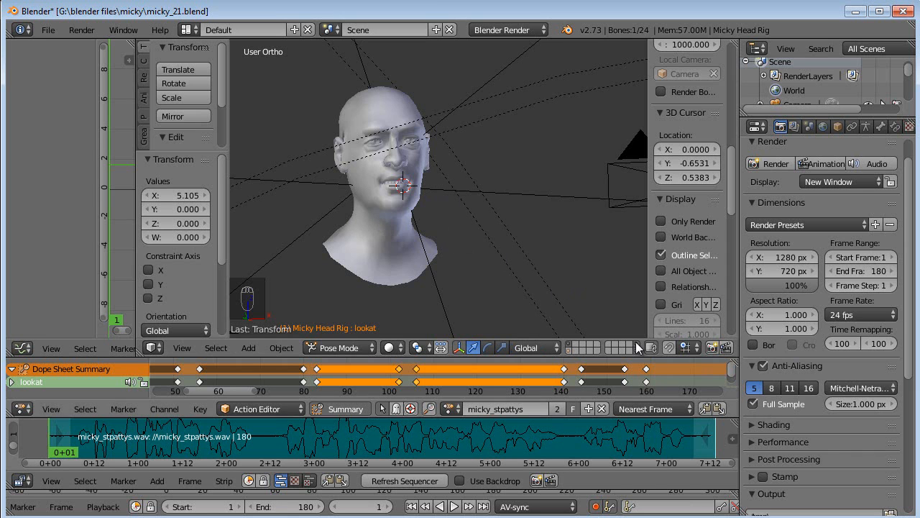
scroll(805, 356, "down", 2)
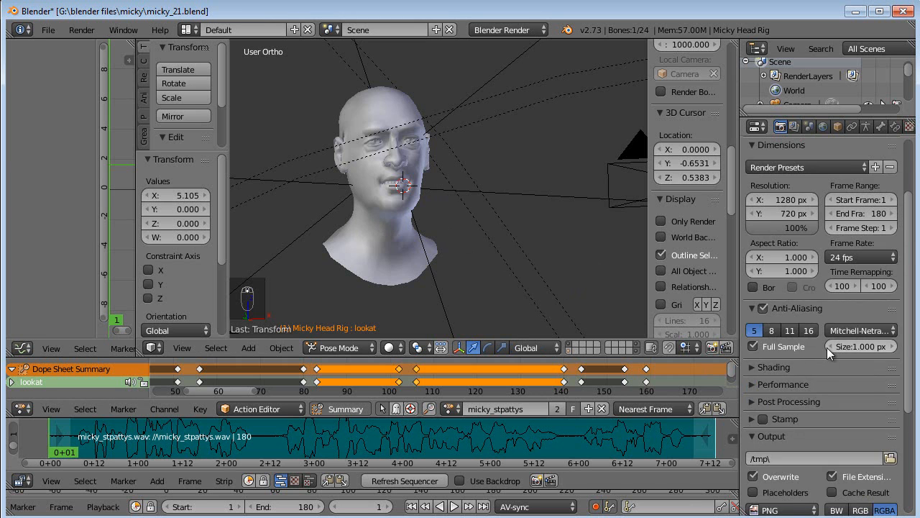
scroll(835, 346, "down", 3)
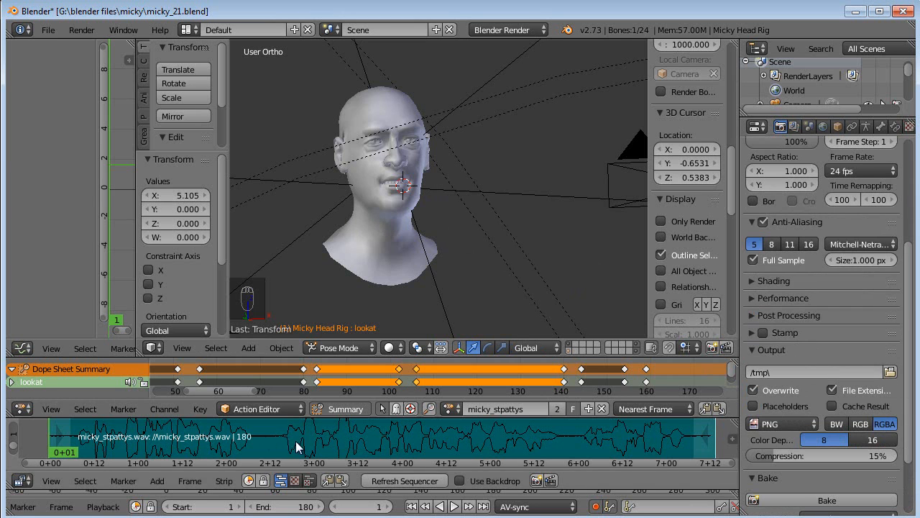
left_click(789, 423)
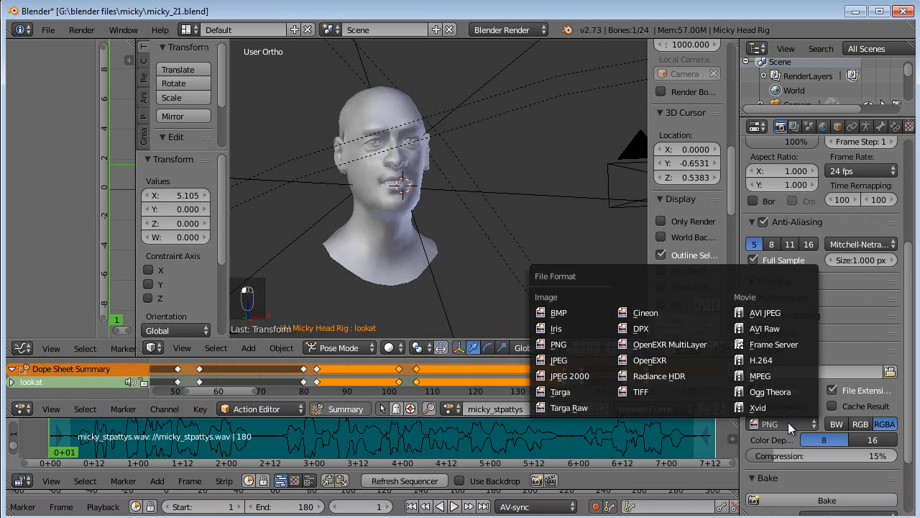
left_click(573, 360)
left_click_drag(876, 440, 892, 440)
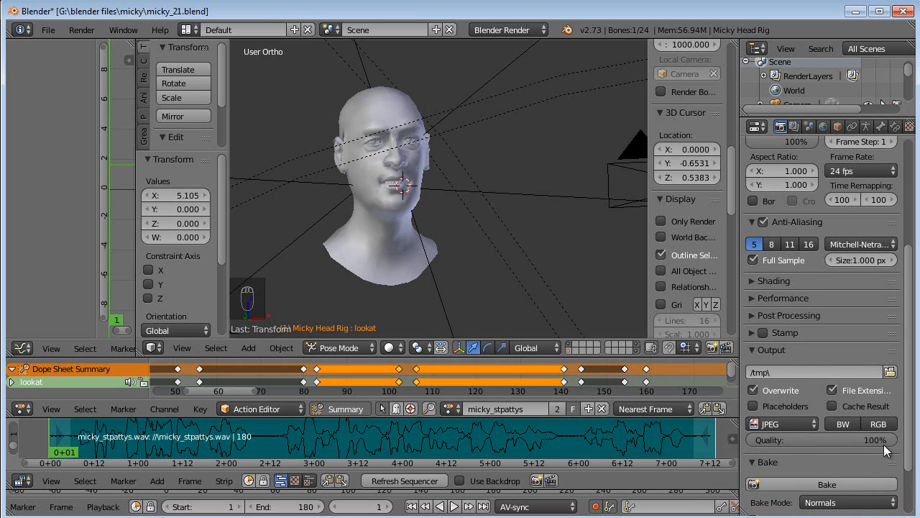
Browse the render output path to the micky folder and create a new directory named lipsync01 in it.
left_click(890, 372)
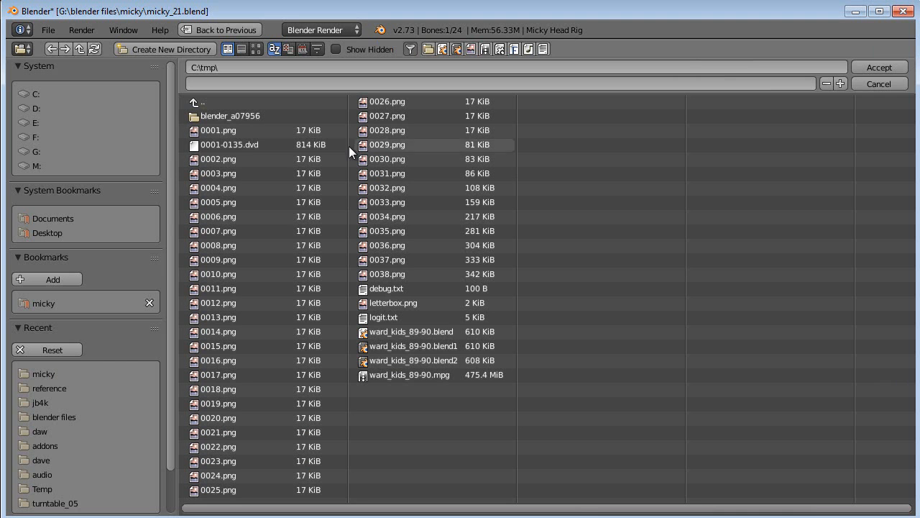
left_click(58, 374)
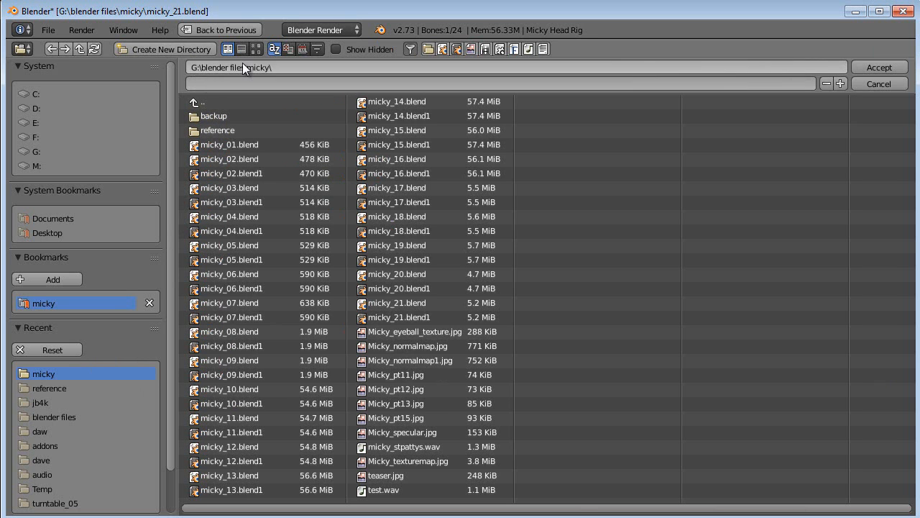
left_click(158, 49)
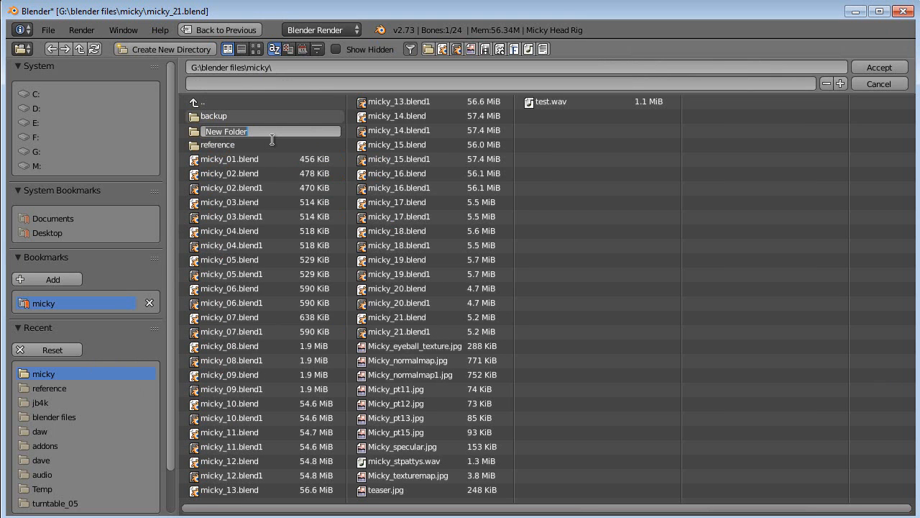
type("lipcyn")
key("BackSpace")
key("BackSpace")
key("BackSpace")
type("sync01")
key("Return")
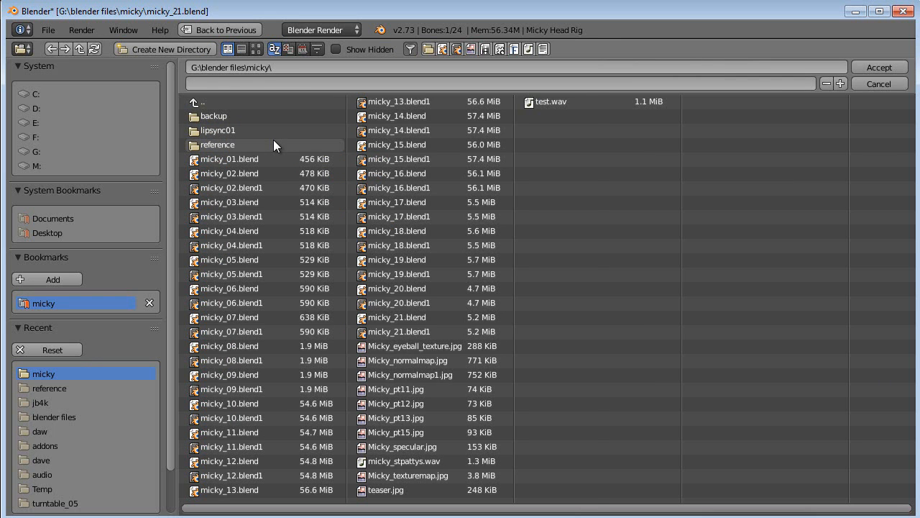
Set the render output to the lipsync01 folder with the file name prefix lipsync01_.
double_click(231, 132)
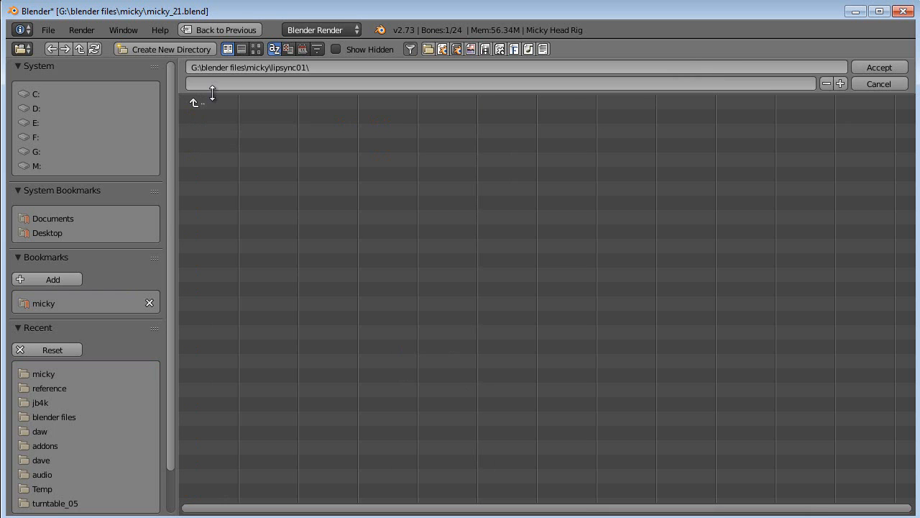
left_click(251, 85)
type("lipsync01_")
key("Return")
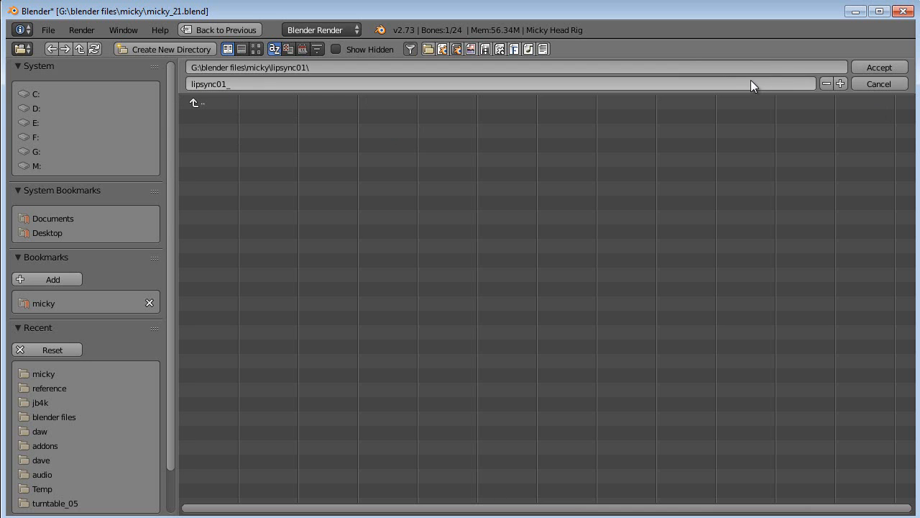
left_click(883, 69)
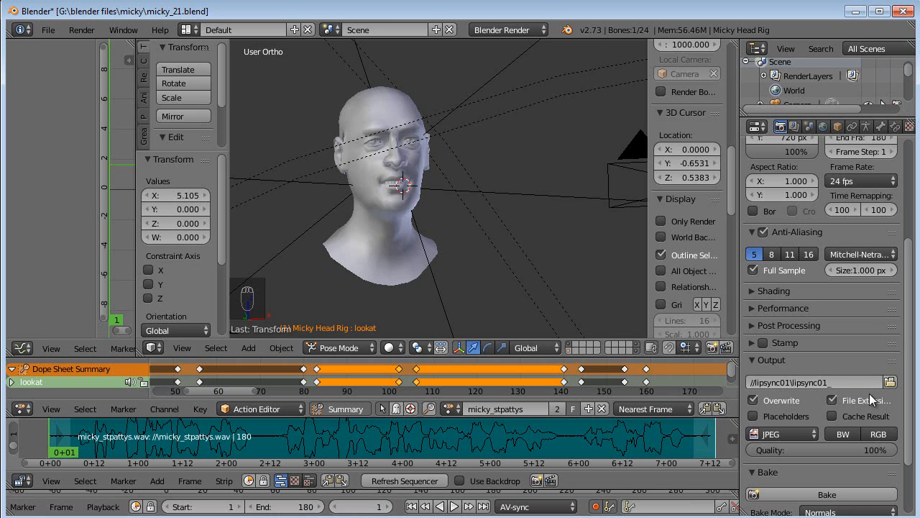
Switch the screen layout to Video Editing with the micky_stpattys.wav strip in view.
scroll(832, 386, "down", 1)
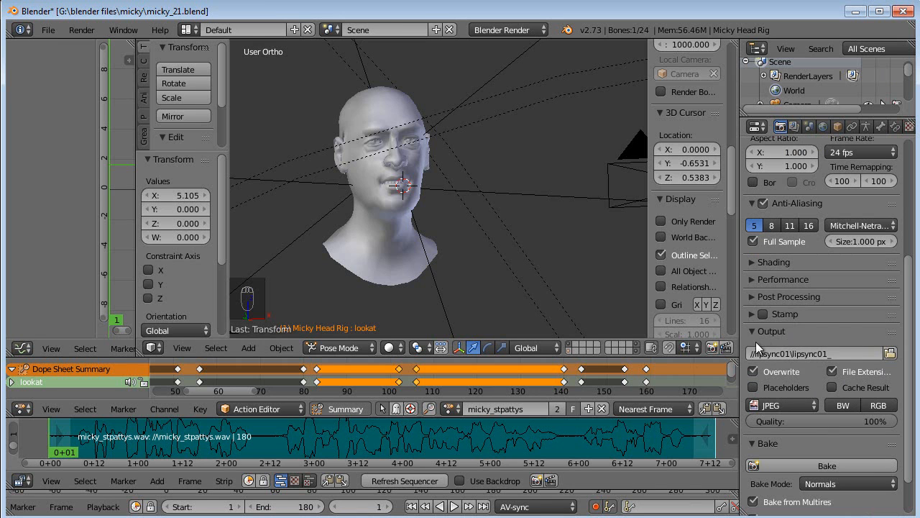
left_click(188, 30)
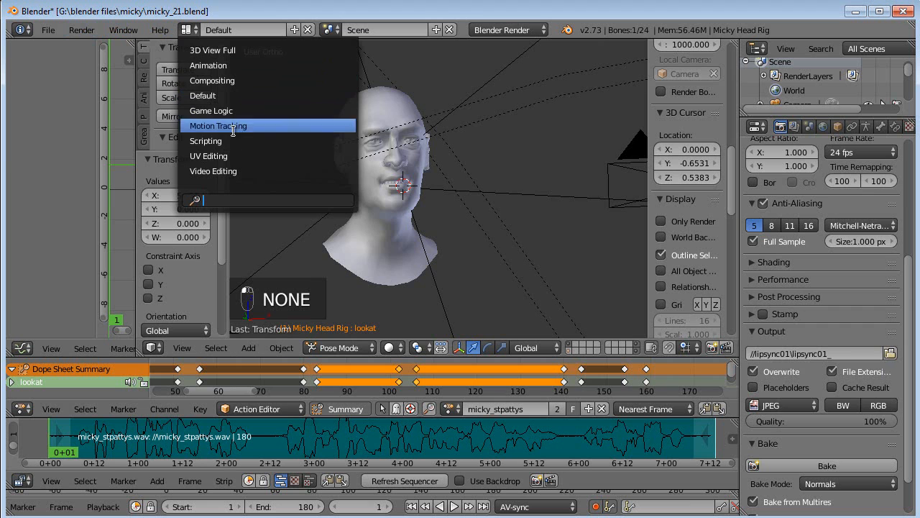
left_click(230, 171)
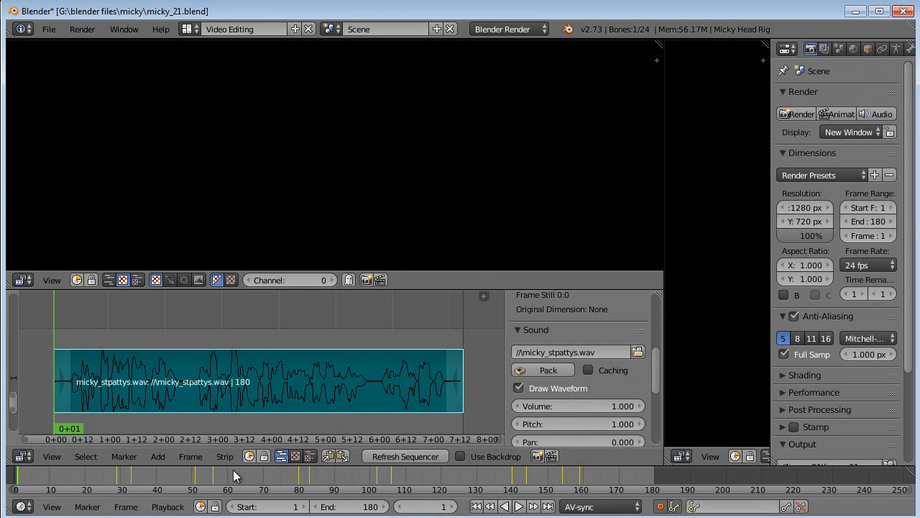
middle_click_drag(226, 358, 238, 369)
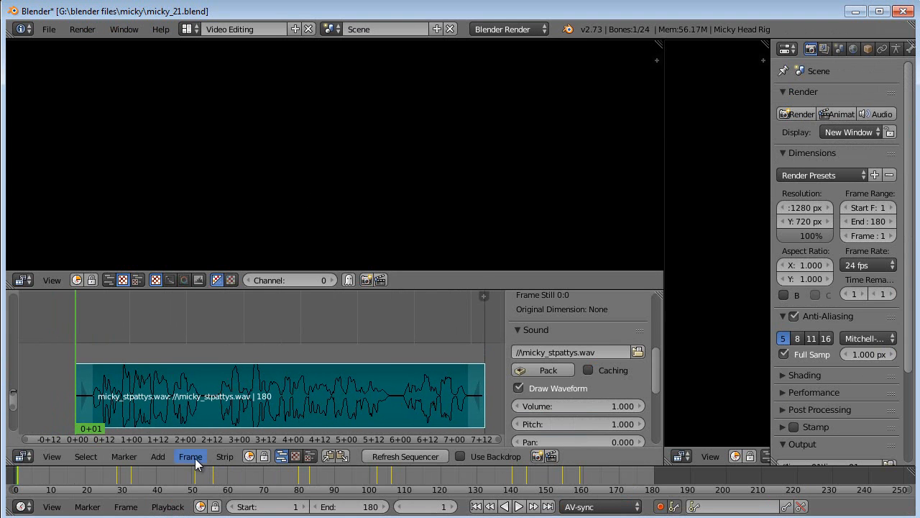
left_click(156, 456)
left_click(186, 384)
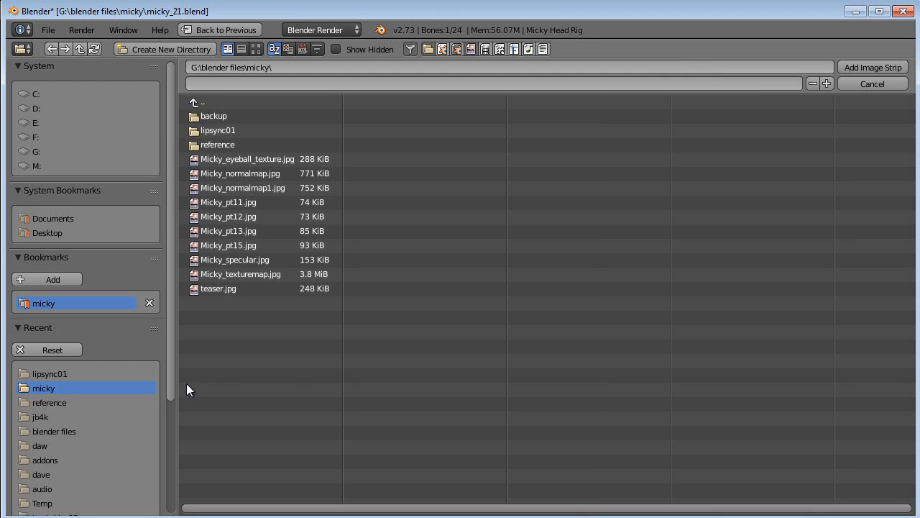
left_click(243, 140)
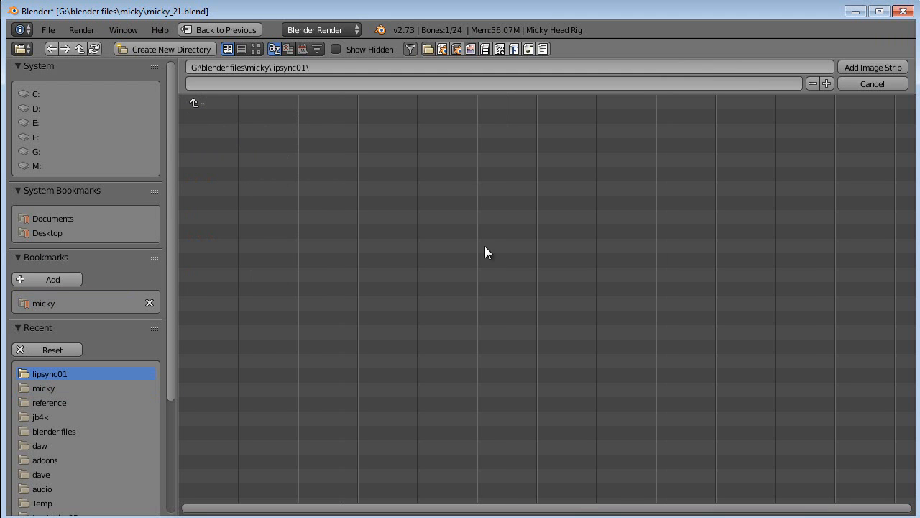
left_click(855, 84)
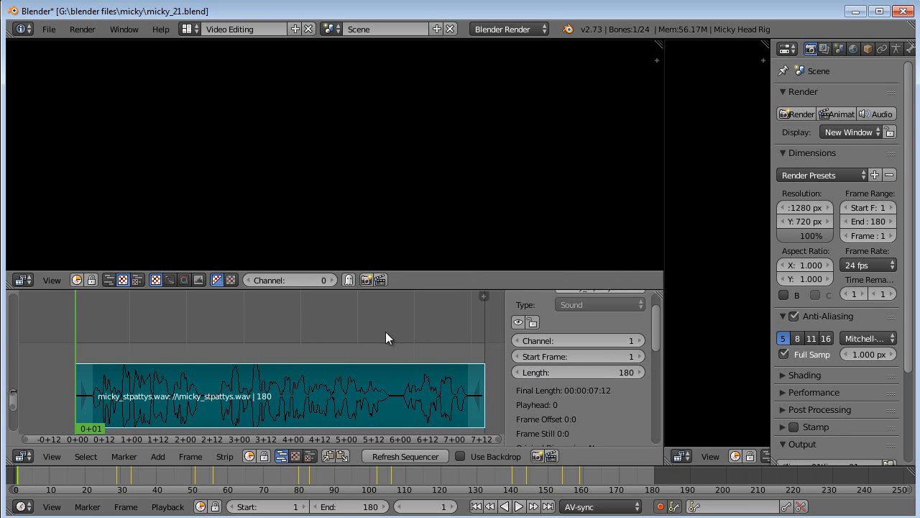
middle_click_drag(405, 331, 340, 335)
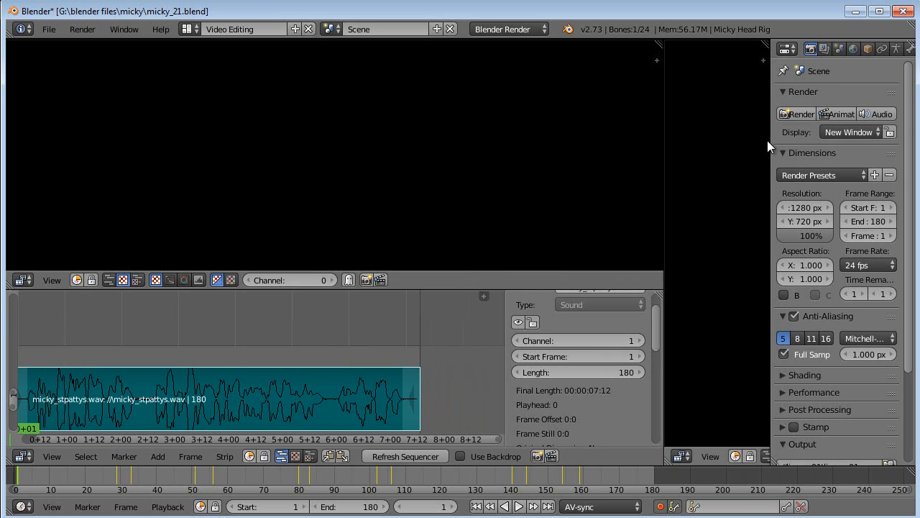
Widen the render properties area and set the output file format to H.264 movie.
left_click_drag(768, 139, 719, 138)
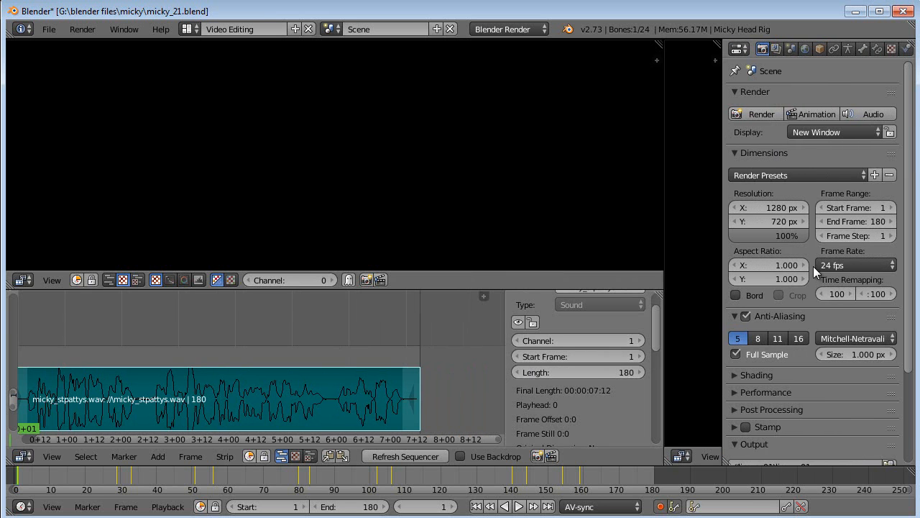
scroll(780, 374, "down", 4)
left_click(778, 399)
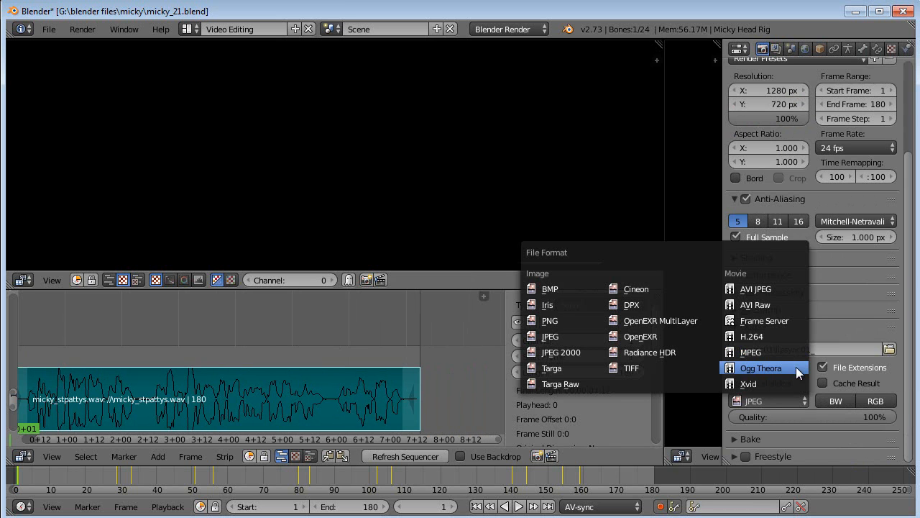
left_click(752, 338)
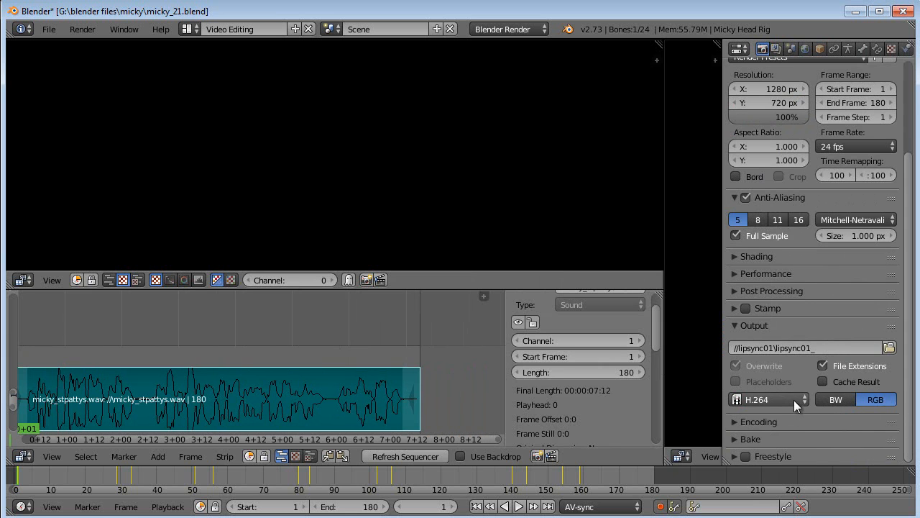
Apply the H264 encoding preset and set the encoding container format to MPEG-4.
left_click(758, 423)
scroll(815, 411, "down", 5)
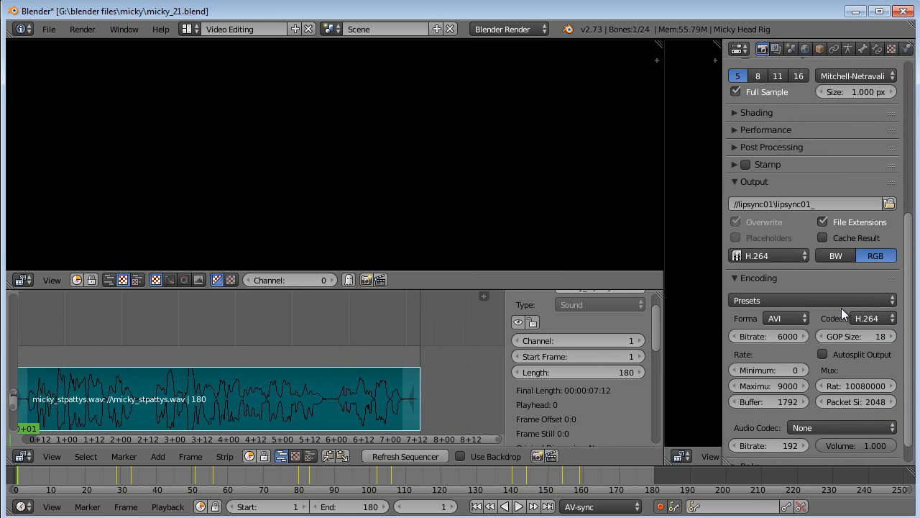
left_click(841, 301)
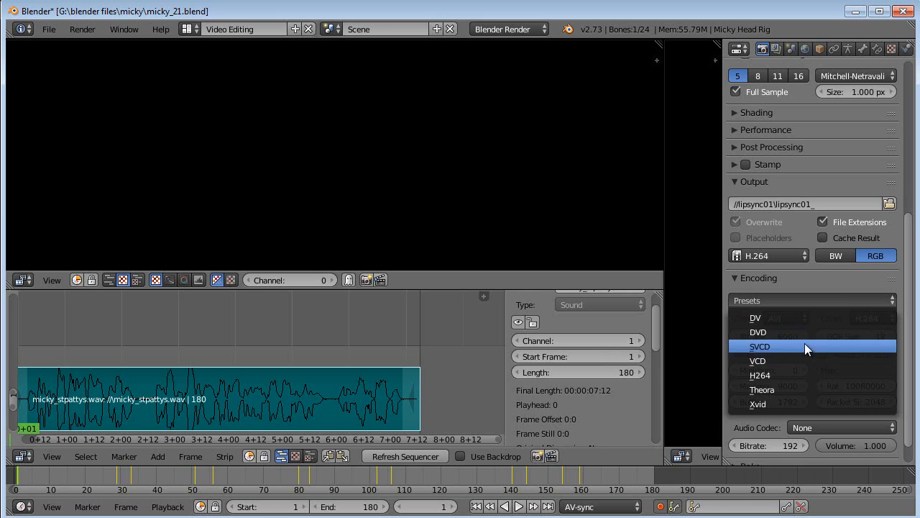
left_click(793, 292)
left_click(793, 292)
left_click(767, 375)
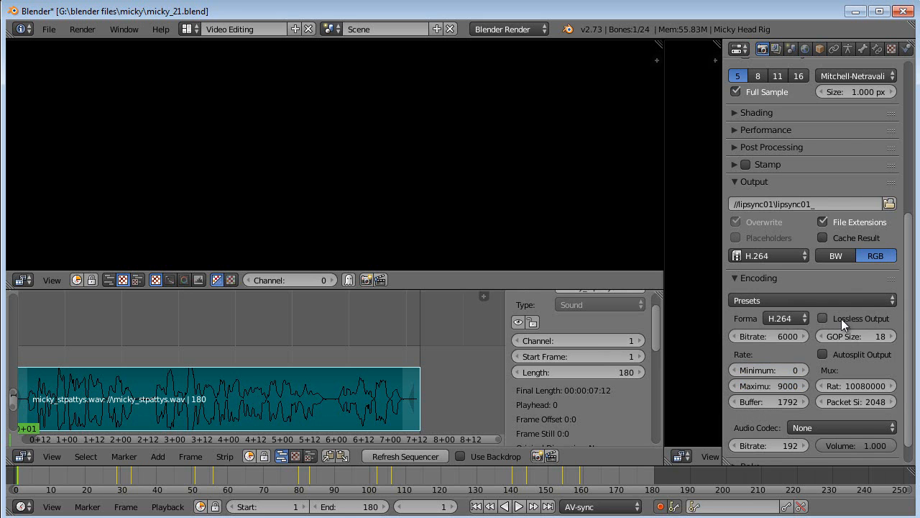
left_click(802, 318)
left_click(792, 271)
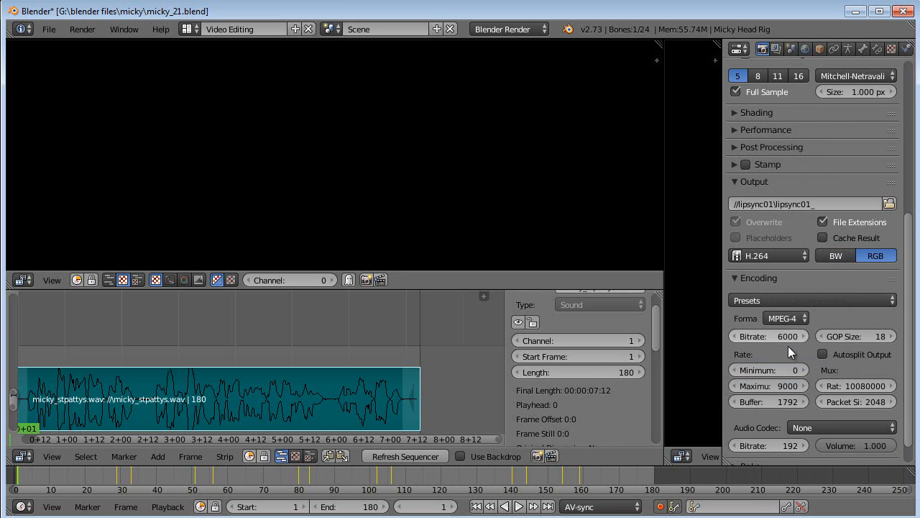
Set the encoding audio codec to MP3 and review the render dimensions and output settings.
scroll(787, 352, "down", 2)
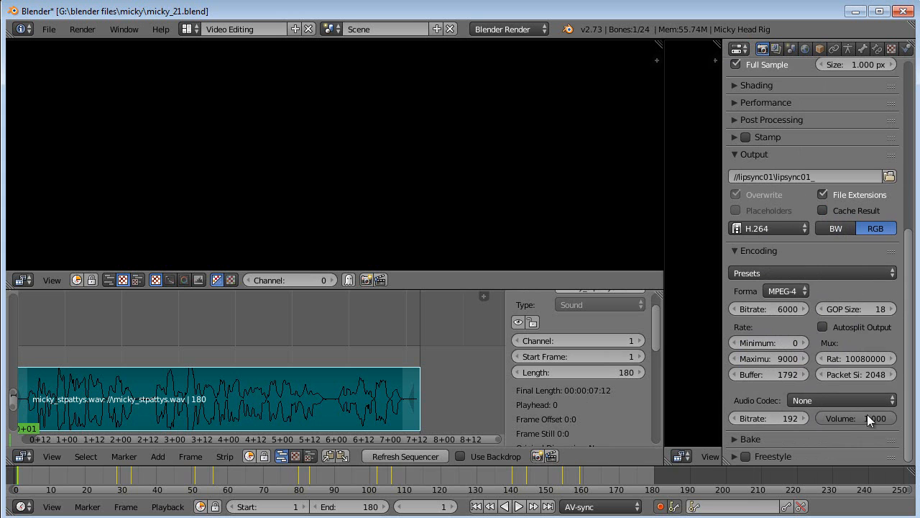
left_click(808, 399)
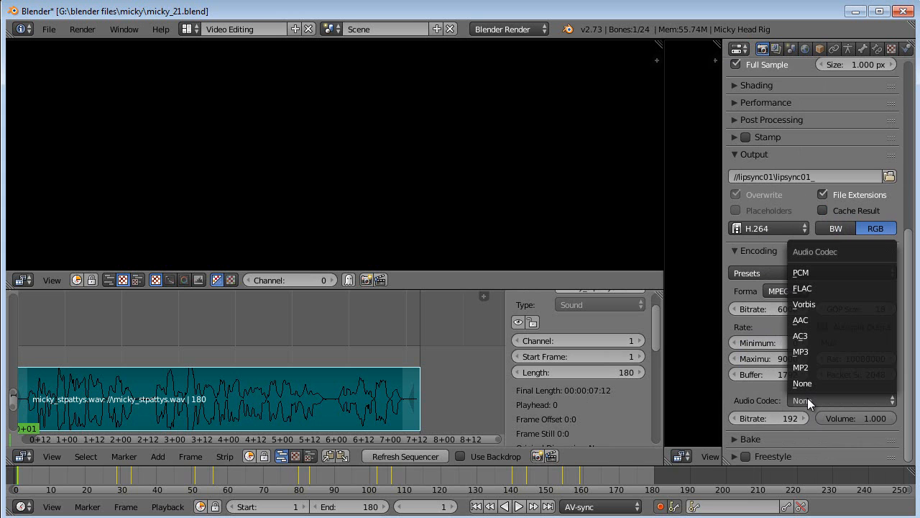
left_click(816, 353)
scroll(799, 432, "up", 10)
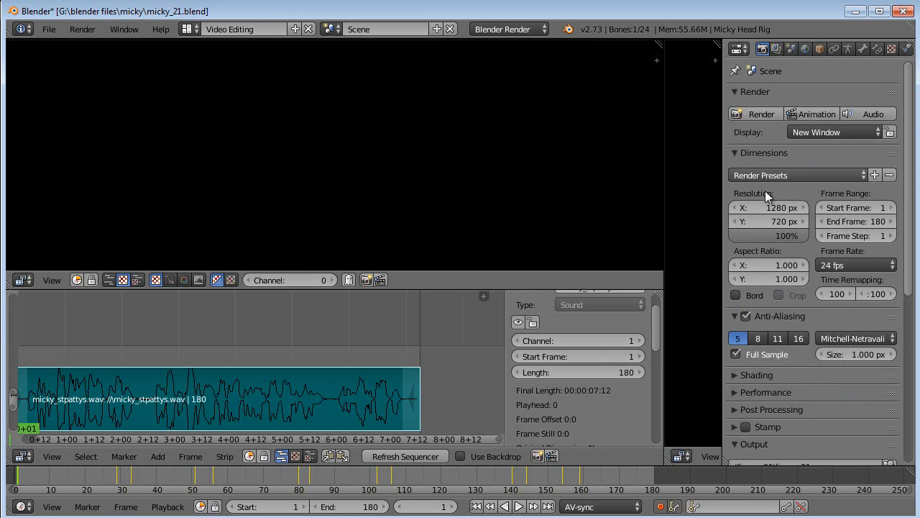
scroll(812, 360, "down", 4)
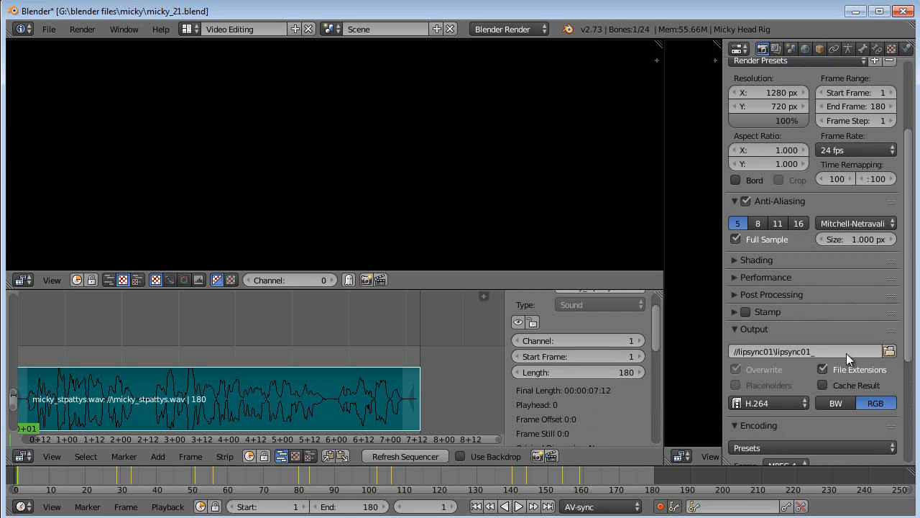
left_click(822, 367)
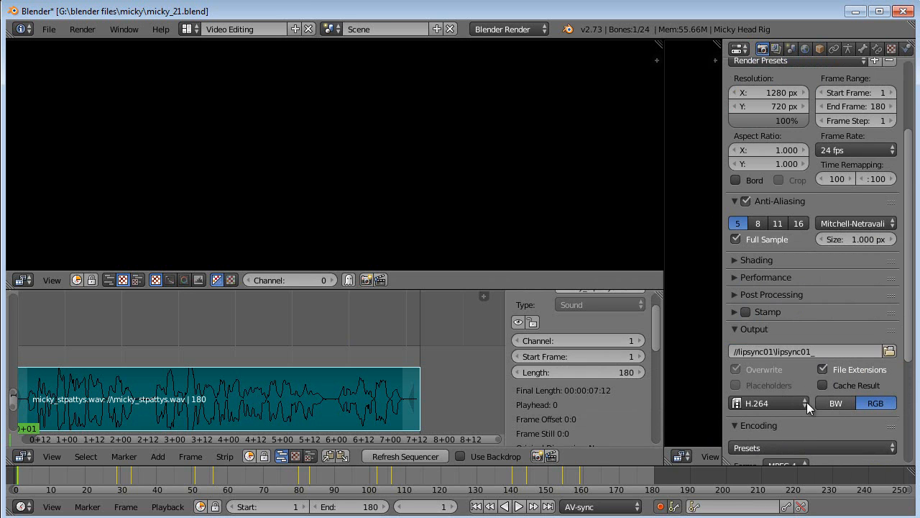